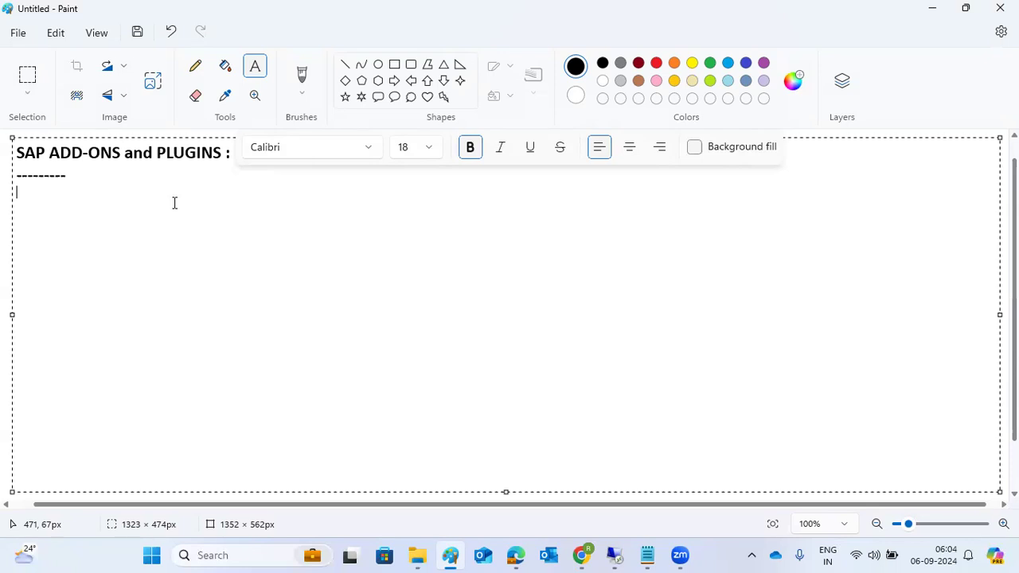
# Step: Add the lines "Using SPAM -" and "USING SAINT-" below the SAP ADD-ONS and PLUGINS heading in the text box
pyautogui.write('Using SPAM o')
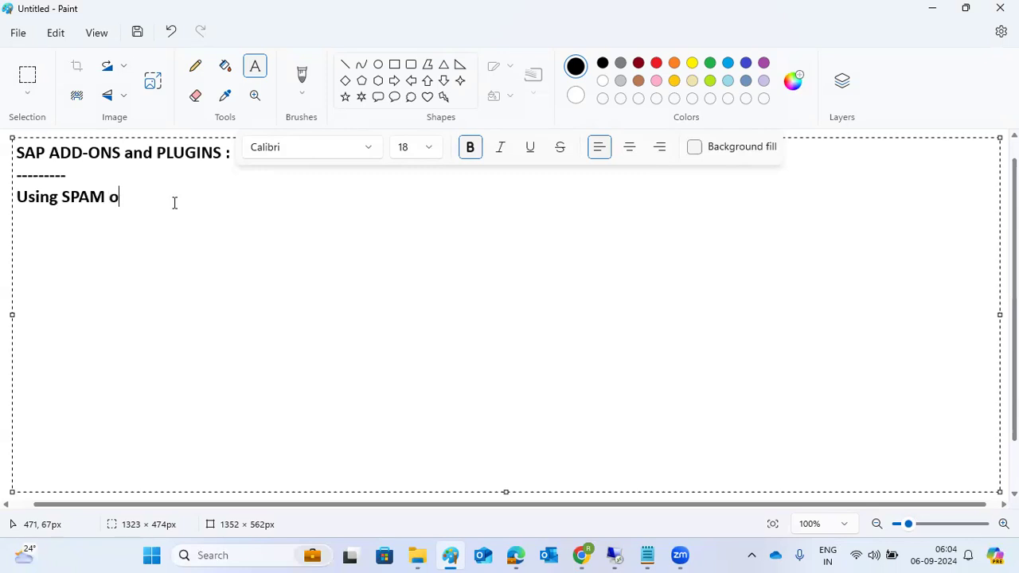
pyautogui.press('BackSpace')
pyautogui.press('Return')
pyautogui.write('USING')
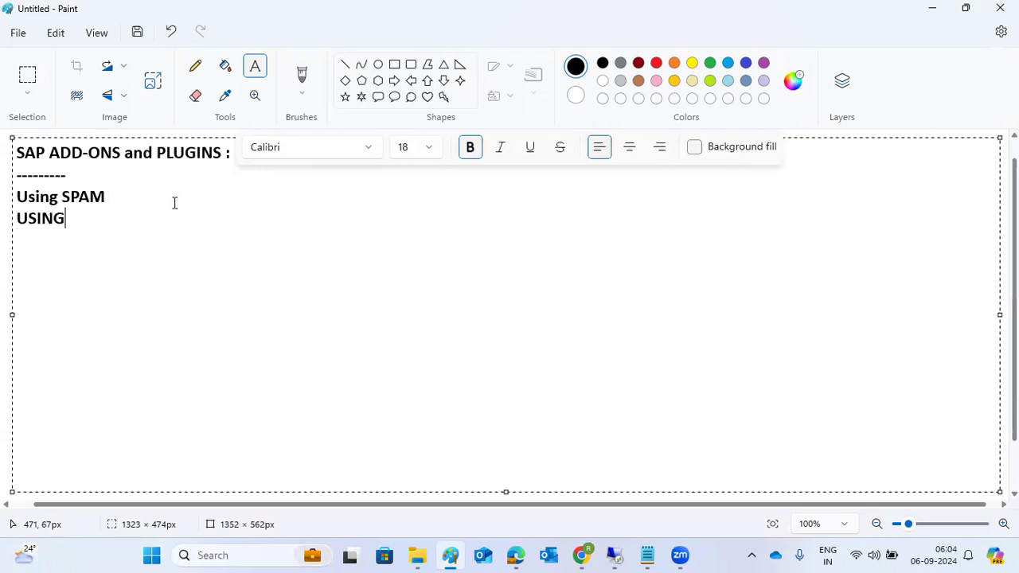
pyautogui.write(' SAINT')
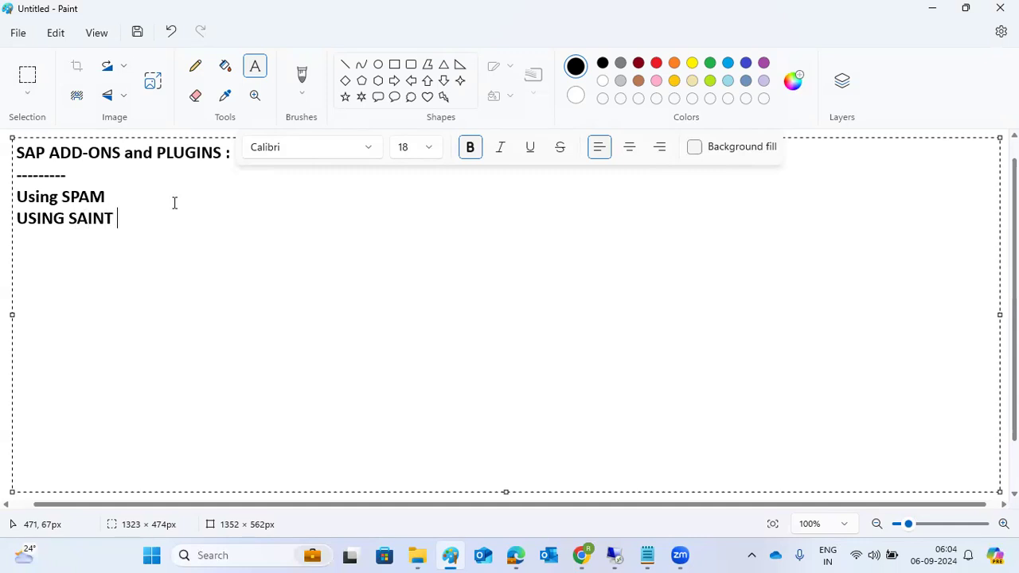
pyautogui.click(174, 203)
pyautogui.write('-')
pyautogui.press('Down')
pyautogui.write('-')
# Step: Add the line "-SUM TOOL" below the list after a blank line, and select the SPAM and SAINT lines
pyautogui.moveTo(134, 217); pyautogui.dragTo(10, 205)
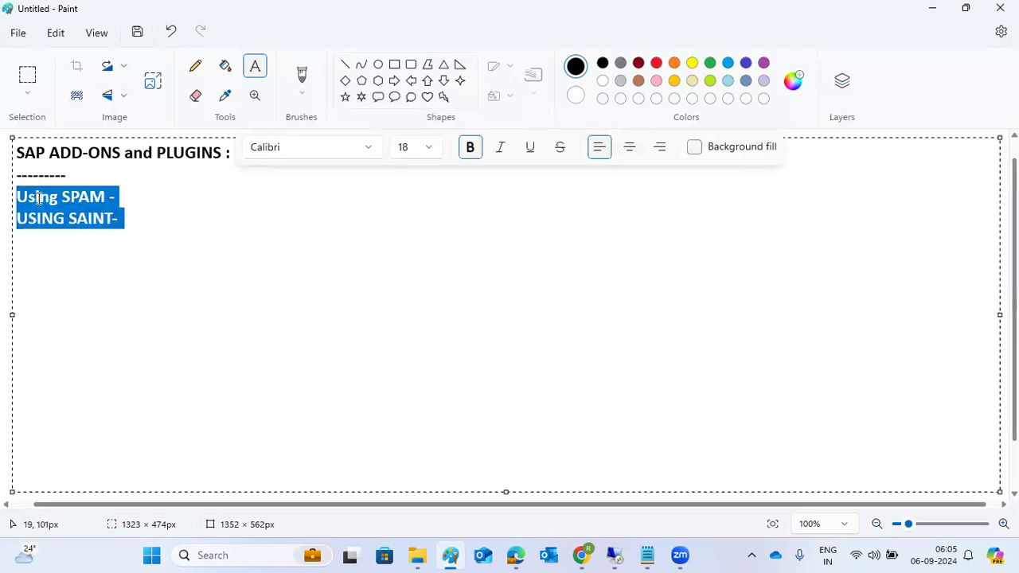
pyautogui.click(122, 216)
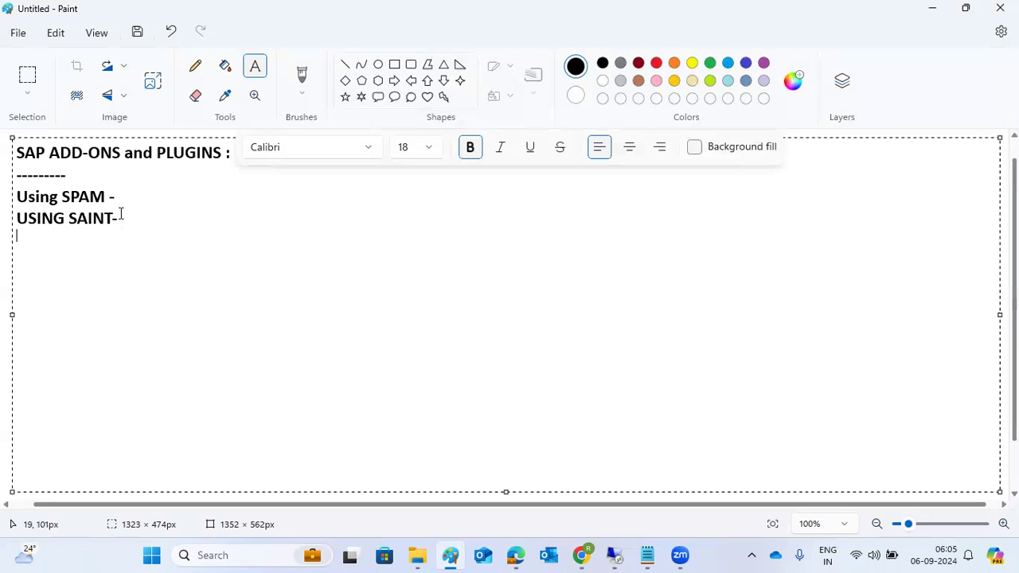
pyautogui.write('-SUM TOOL')
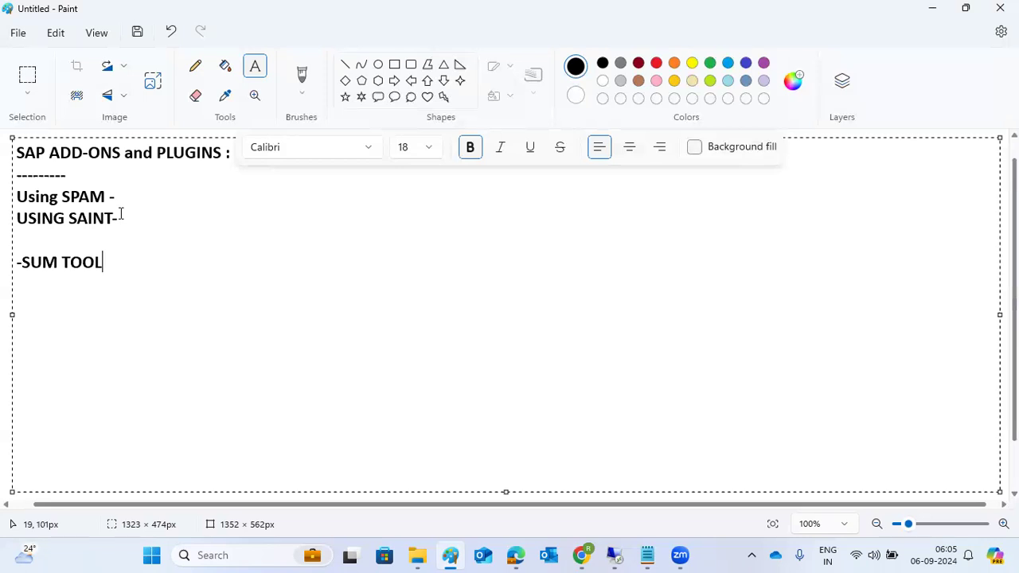
pyautogui.moveTo(123, 217); pyautogui.dragTo(8, 185)
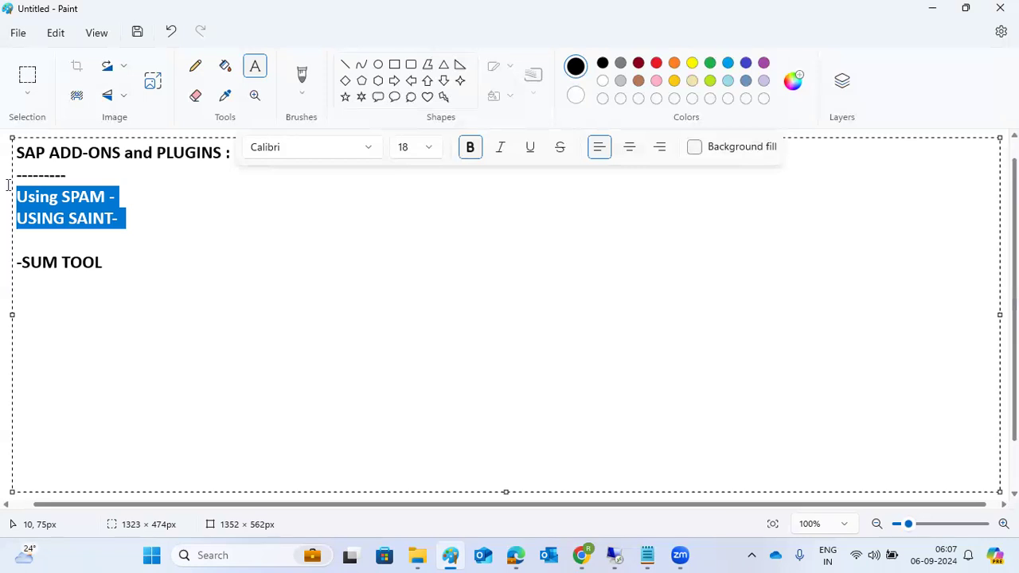
# Step: Switch to the Remote Desktop session, leave the ECD cockpit, and open the SAP NetWeaver Development connection from SAP Logon
pyautogui.click(624, 554)
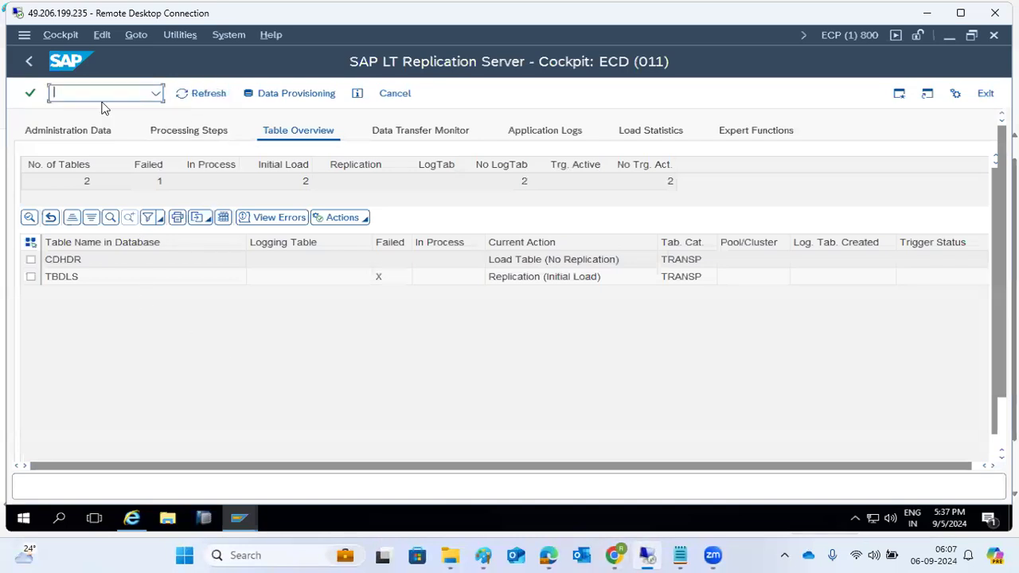
pyautogui.click(31, 62)
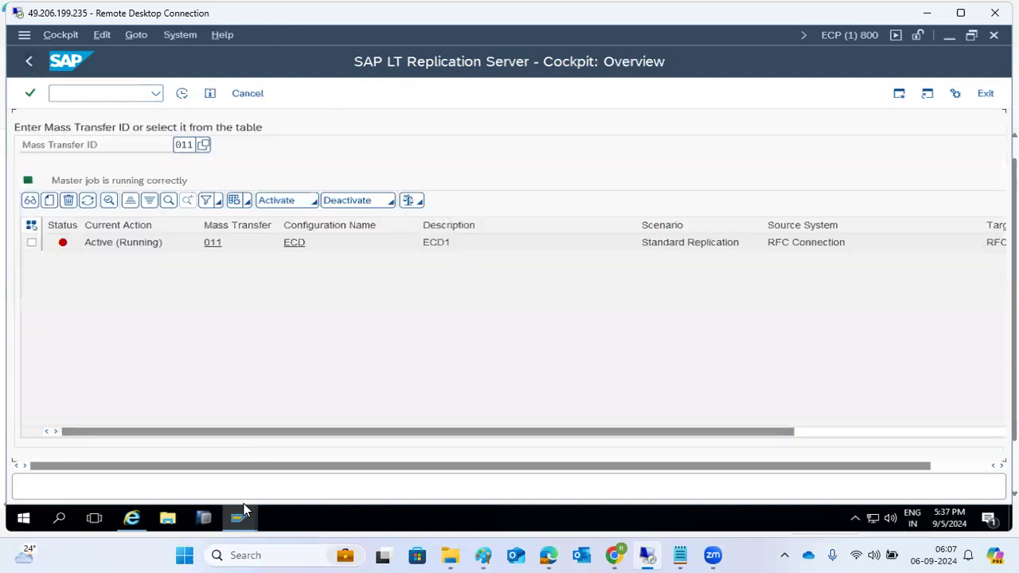
pyautogui.moveTo(239, 519)
pyautogui.click(152, 464)
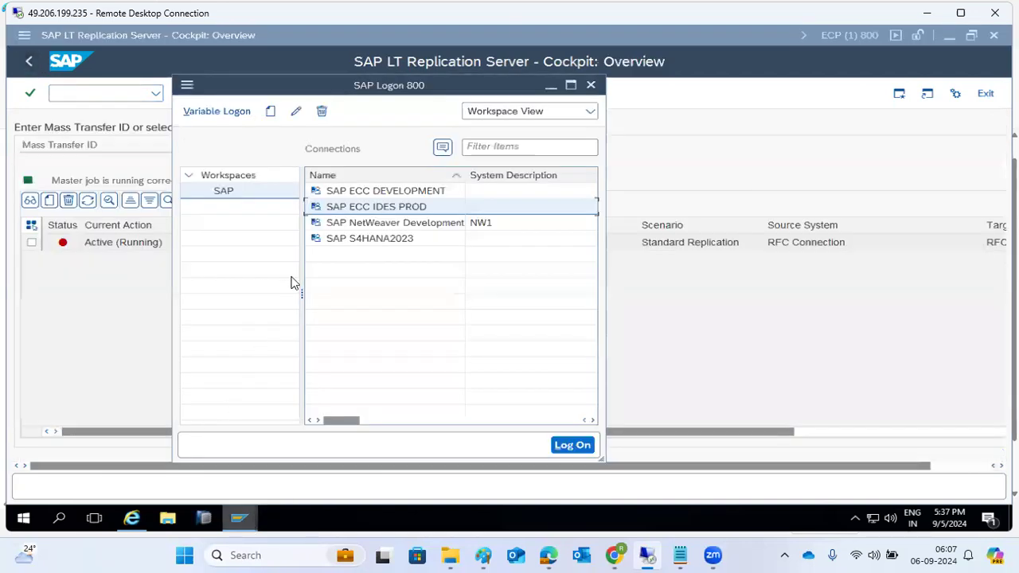
pyautogui.doubleClick(368, 224)
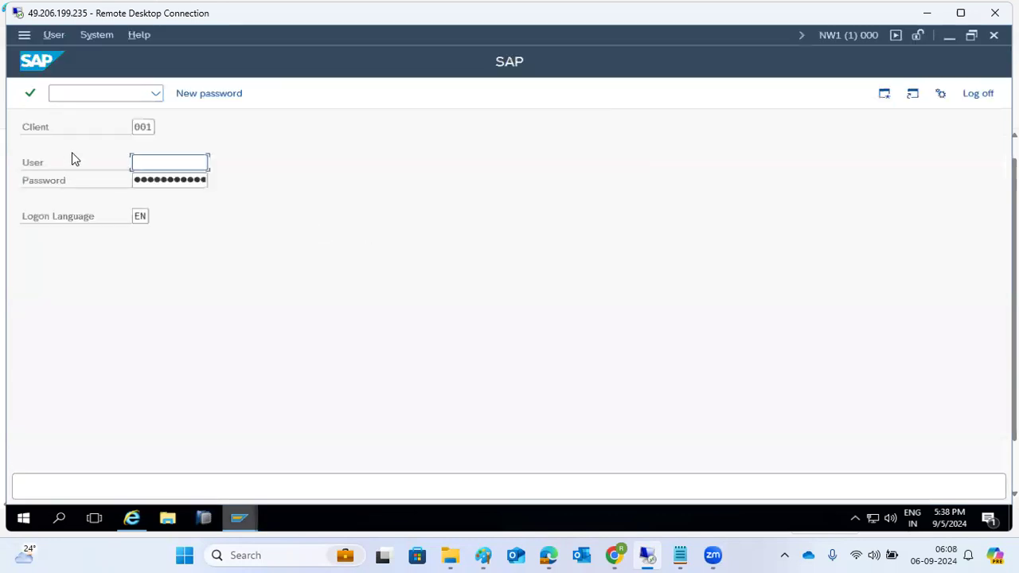
# Step: Log on as user basis with the account password and acknowledge the information message
pyautogui.write('basis')
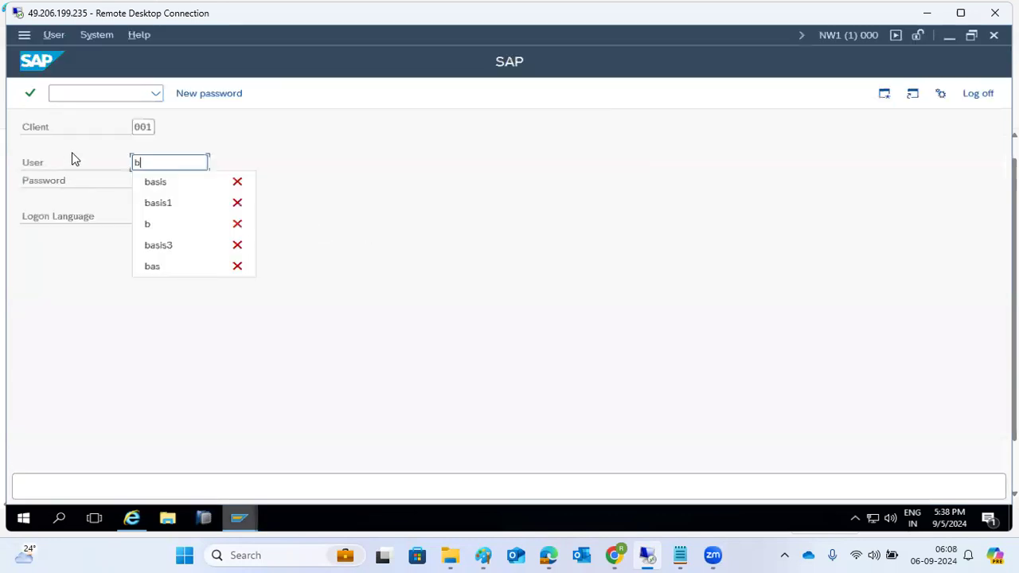
pyautogui.press('Tab')
pyautogui.write('*****')
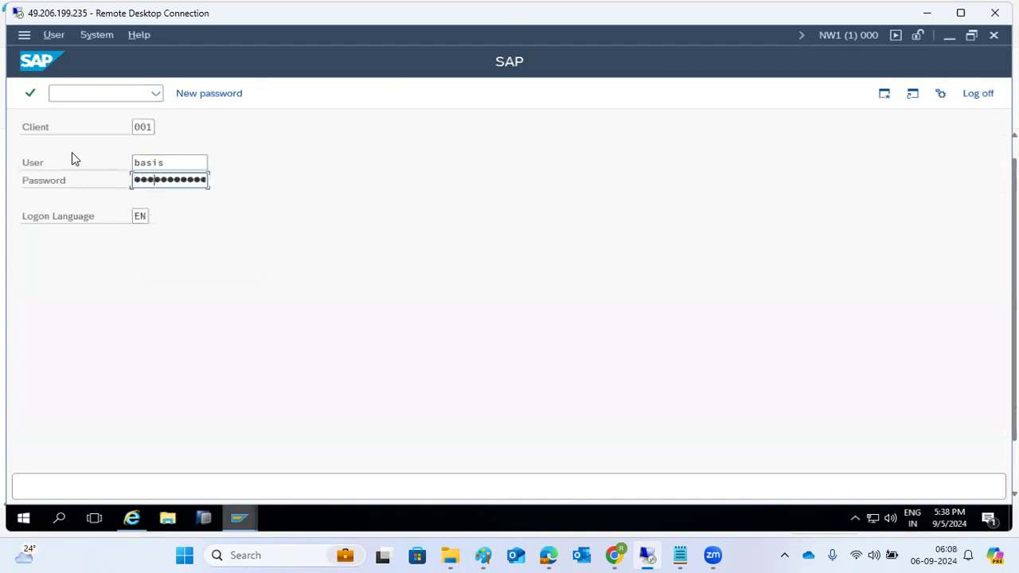
pyautogui.write('**')
pyautogui.press('Return')
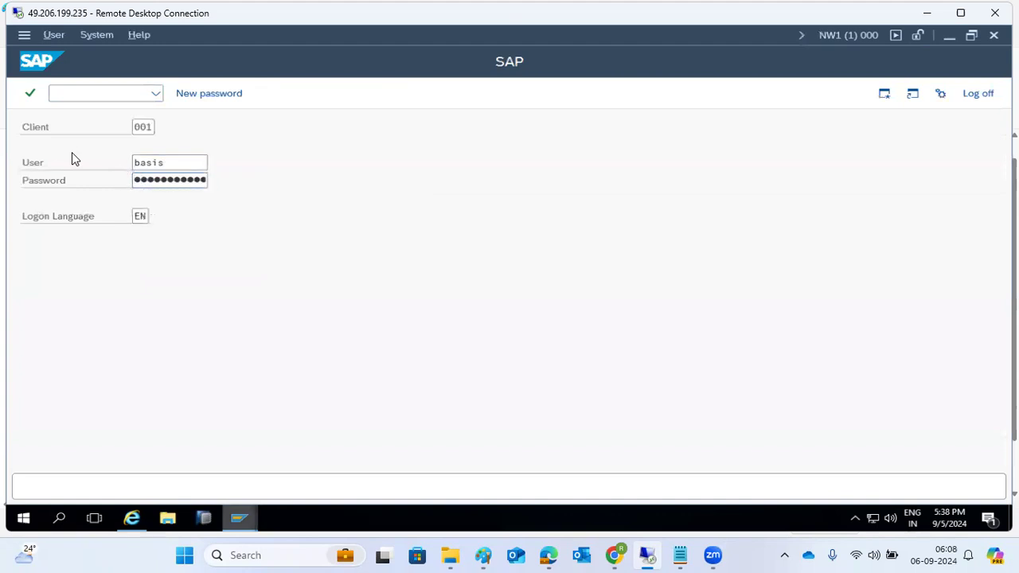
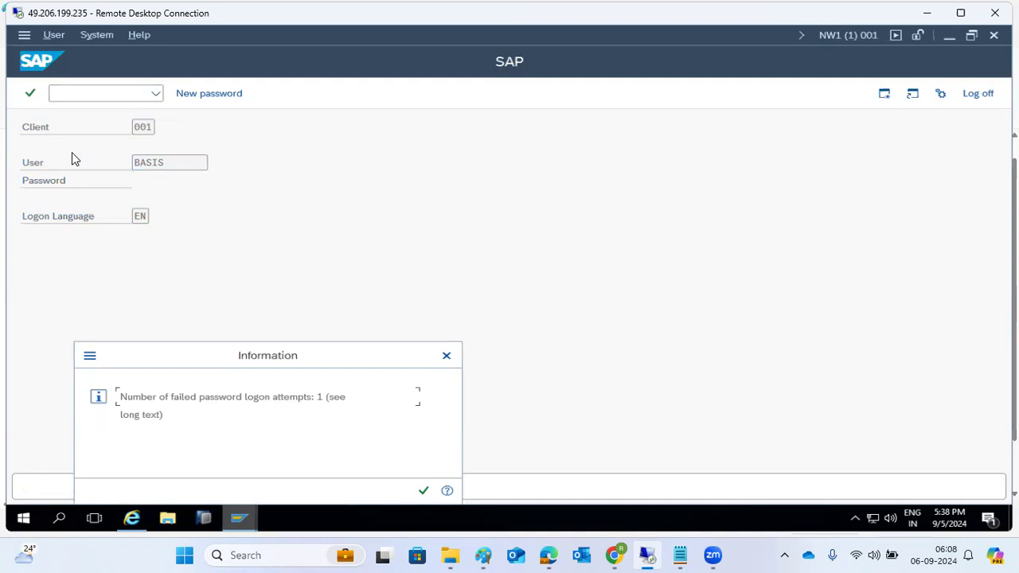
pyautogui.click(424, 491)
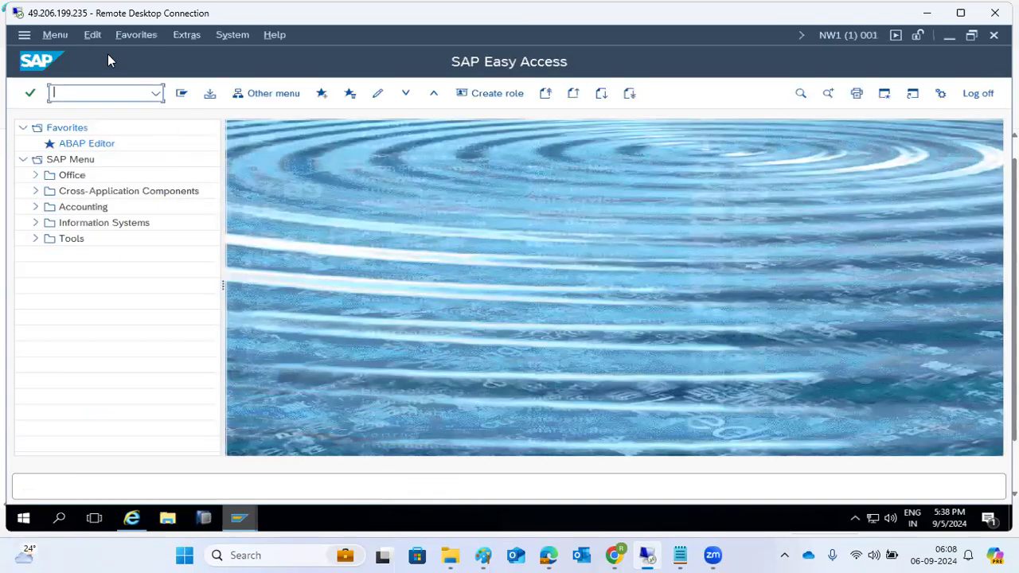
# Step: Open the installed software details from the NW1 system status
pyautogui.click(242, 36)
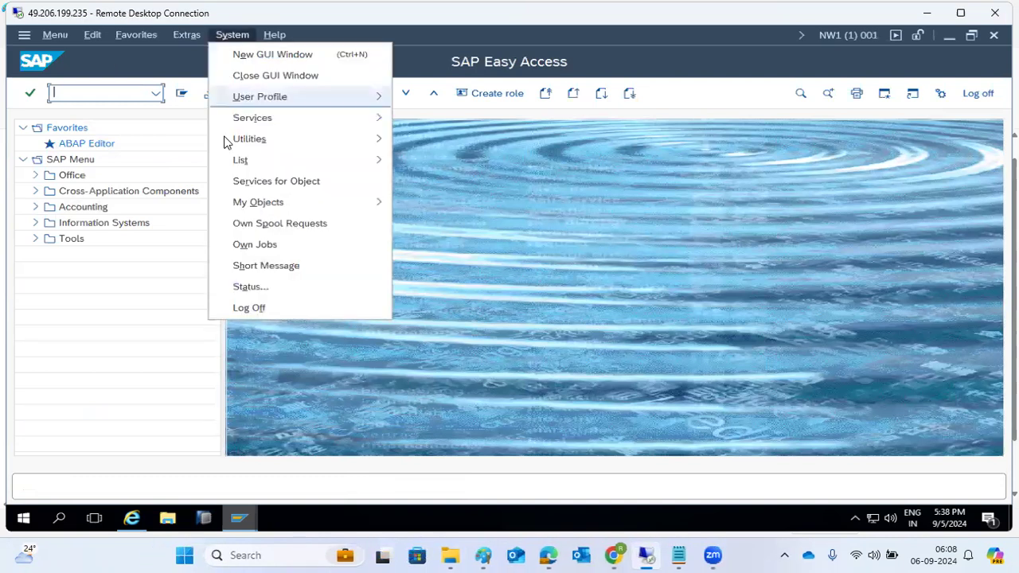
pyautogui.click(230, 285)
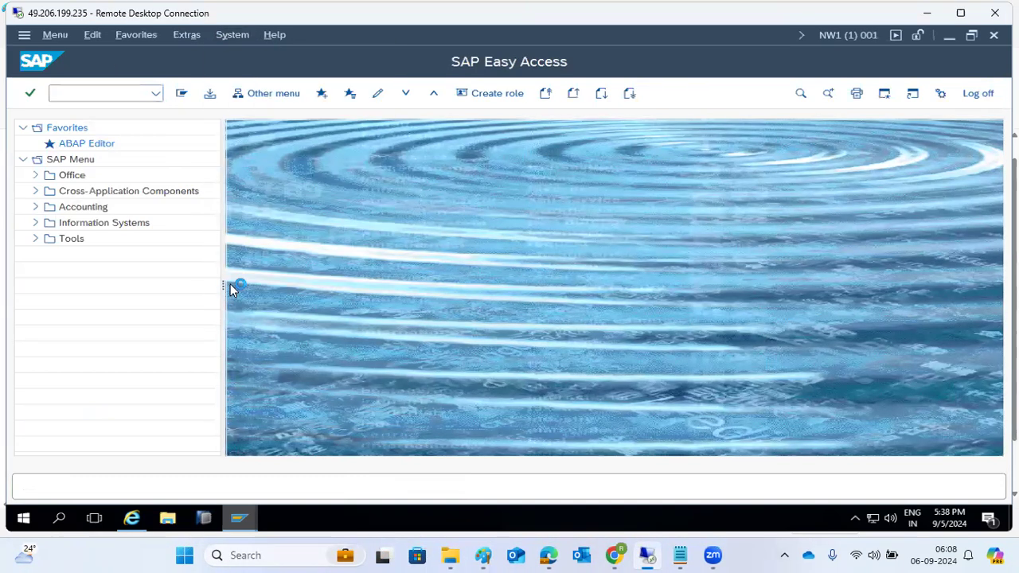
pyautogui.click(456, 258)
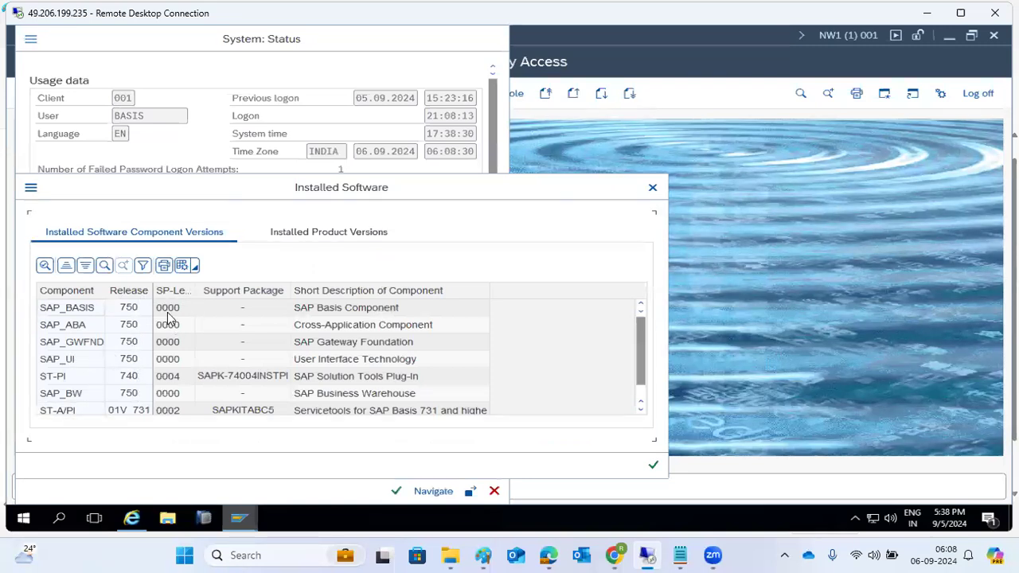
# Step: Examine the NW1 software components, including ST-A/PI, ST-PI and SAP_UI, with their releases, and the installed product versions
pyautogui.scroll(-1, 158, 368)
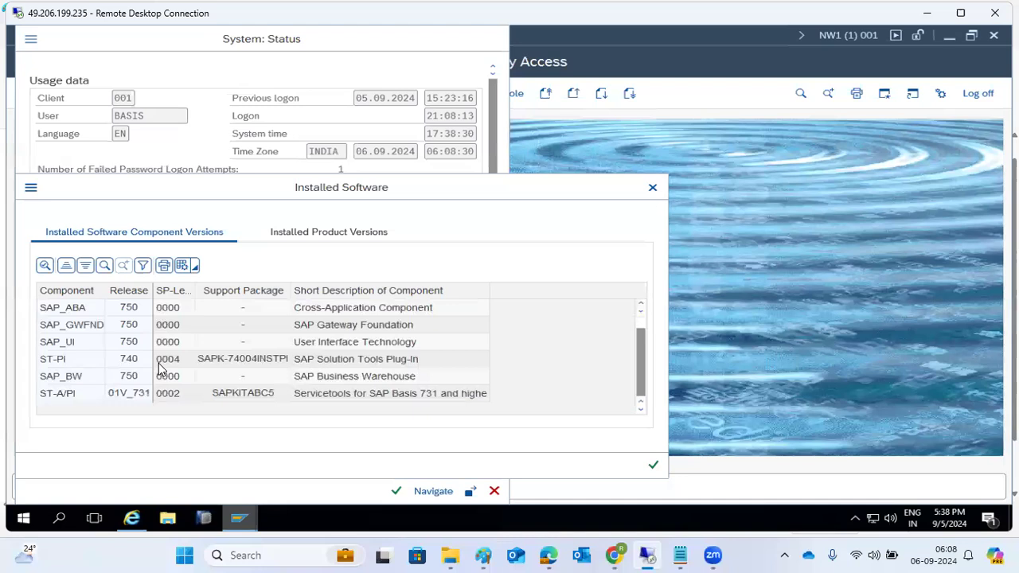
pyautogui.scroll(1, 158, 368)
pyautogui.scroll(-1, 159, 368)
pyautogui.scroll(1, 158, 368)
pyautogui.scroll(-1, 159, 368)
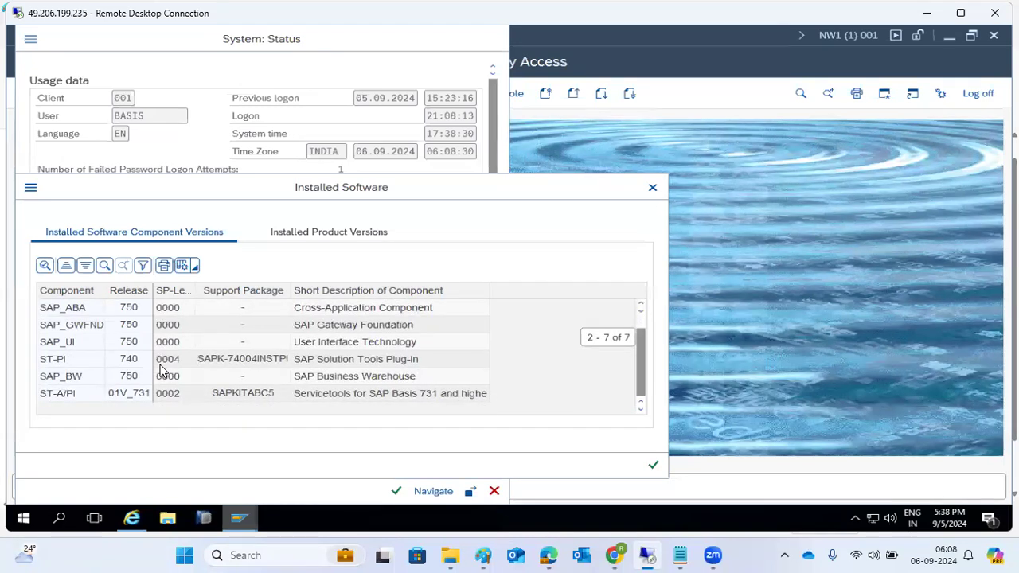
pyautogui.scroll(1, 158, 370)
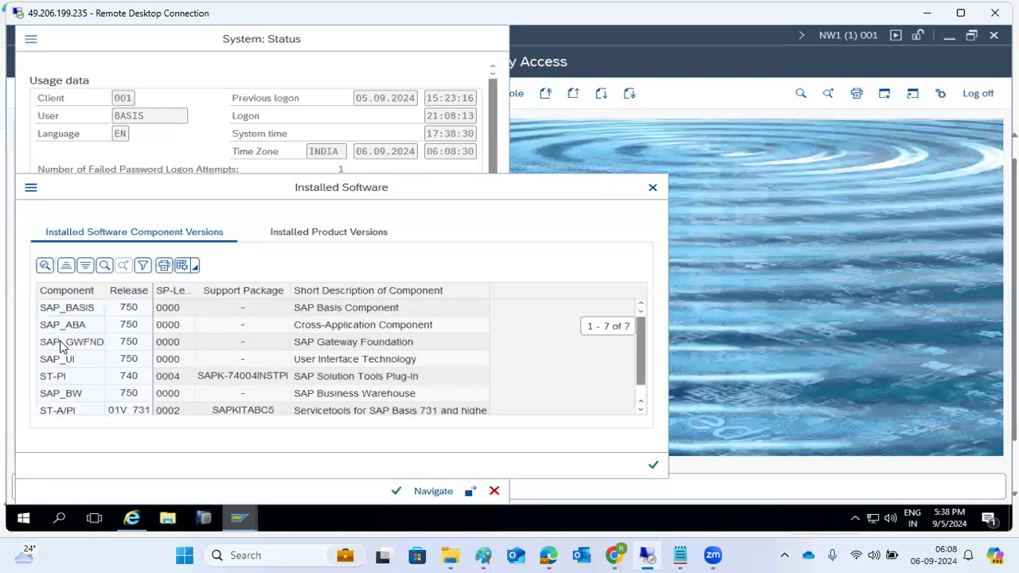
pyautogui.scroll(-1, 62, 367)
pyautogui.click(69, 398)
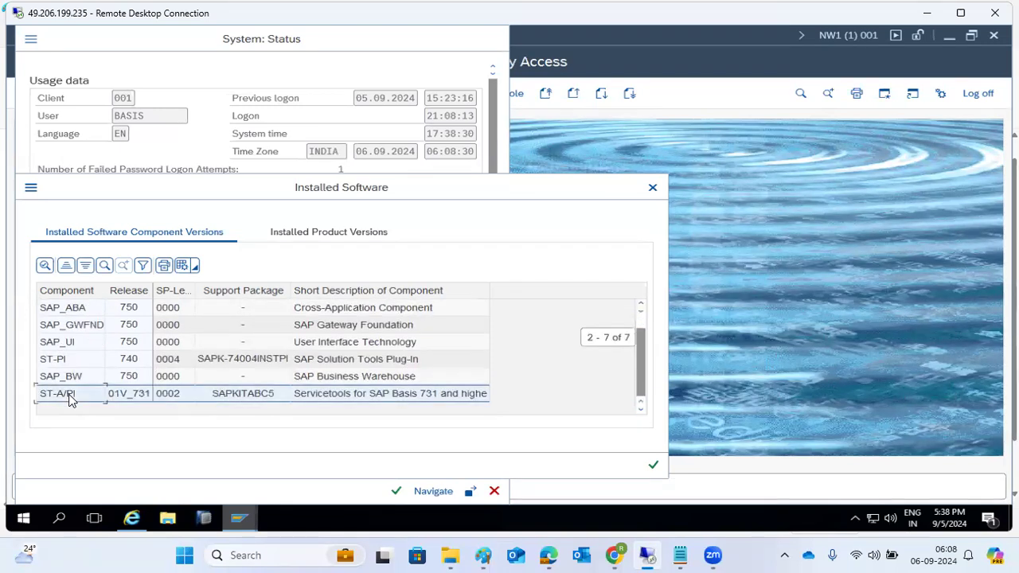
pyautogui.click(54, 364)
pyautogui.scroll(1, 54, 366)
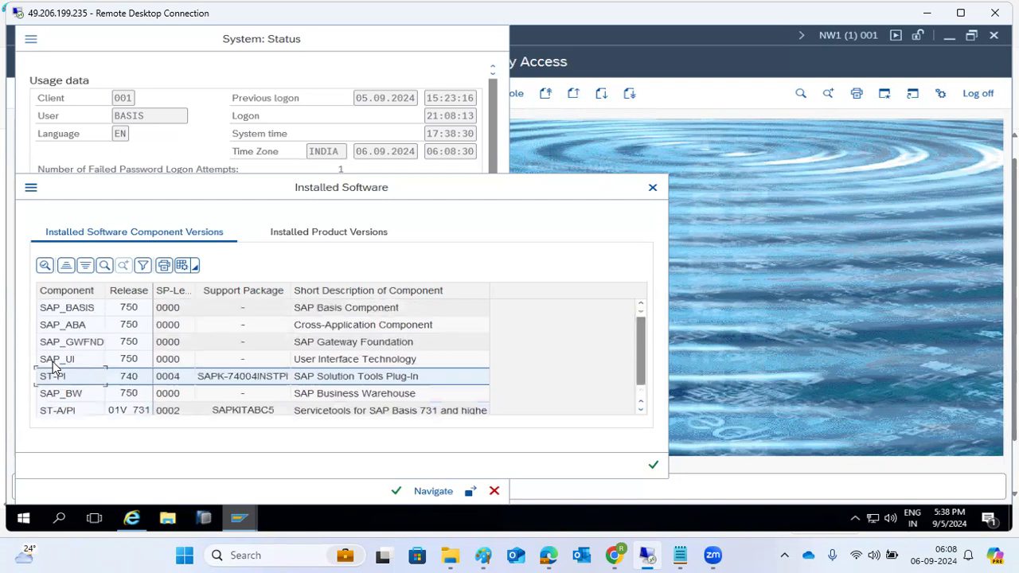
pyautogui.click(54, 362)
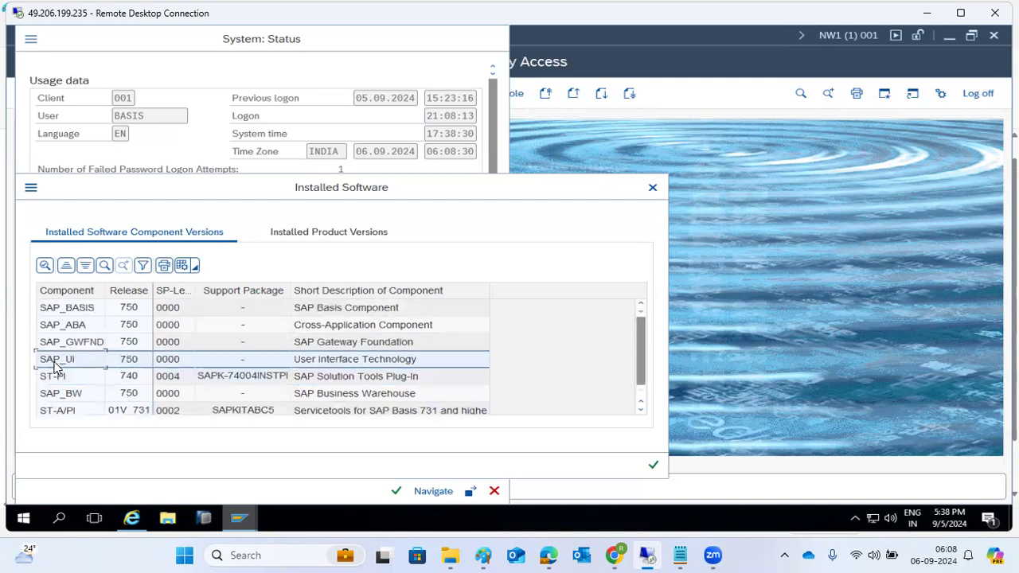
pyautogui.click(50, 292)
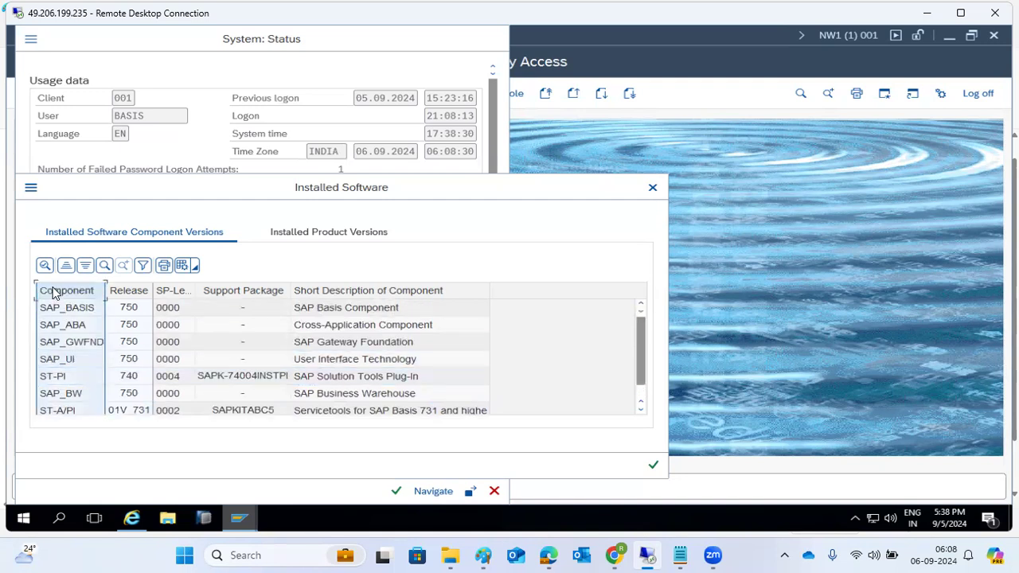
pyautogui.click(116, 291)
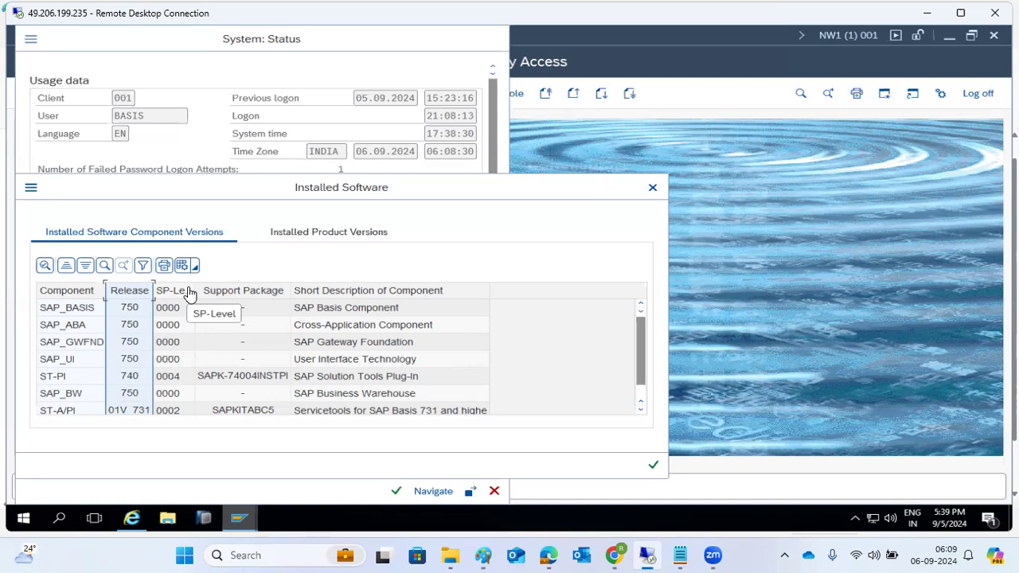
pyautogui.click(329, 231)
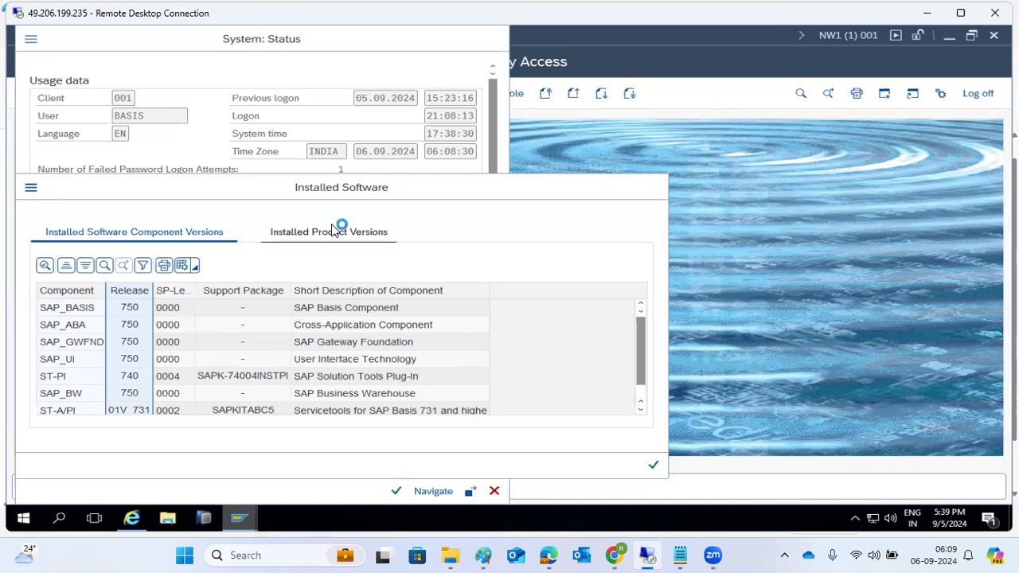
pyautogui.click(107, 311)
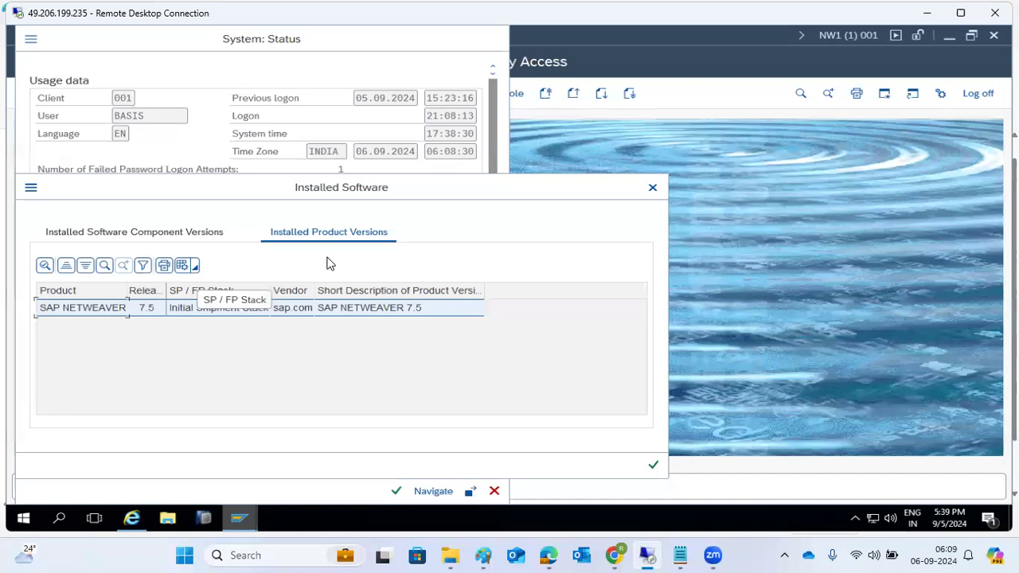
# Step: Switch to the SAP LT Replication Server session, open its installed software component versions from the system status, and check the SAP_BASIS release
pyautogui.click(236, 522)
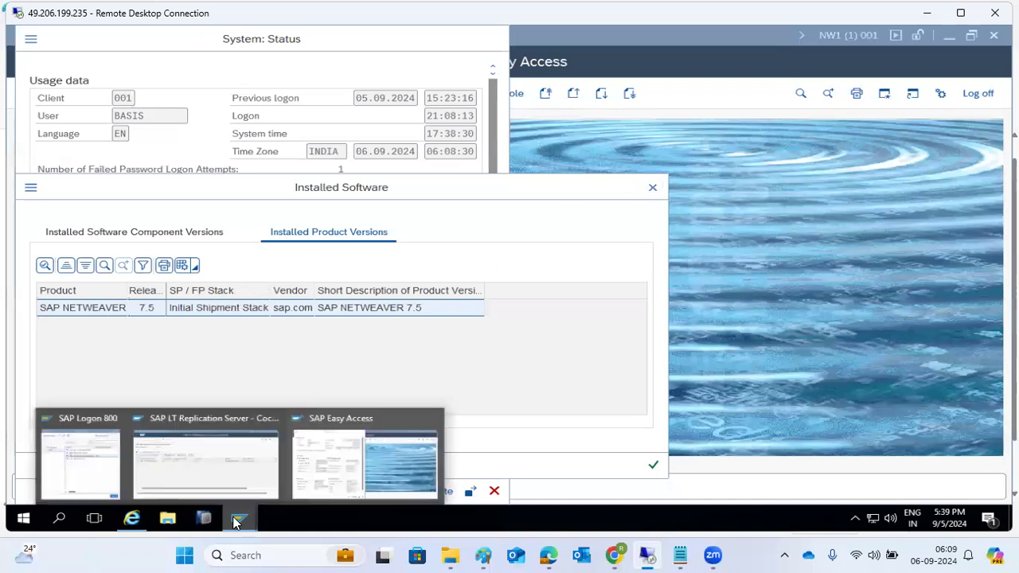
pyautogui.click(201, 475)
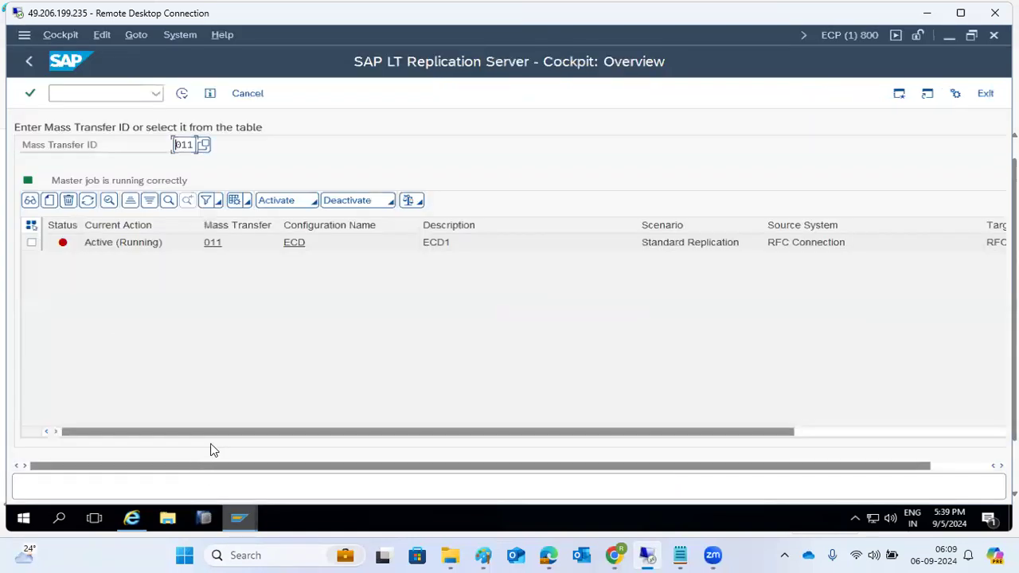
pyautogui.click(174, 35)
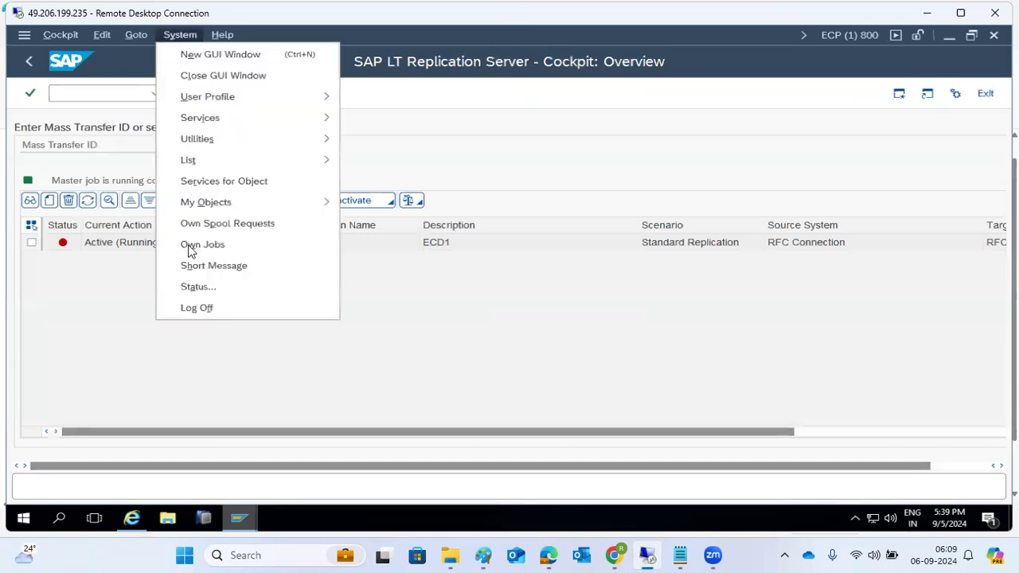
pyautogui.click(199, 287)
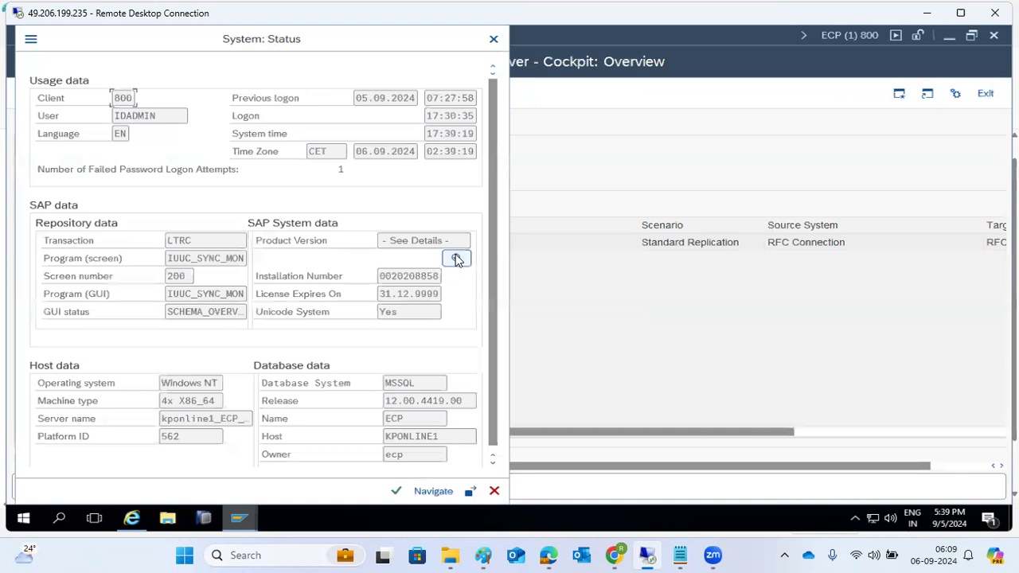
pyautogui.click(456, 258)
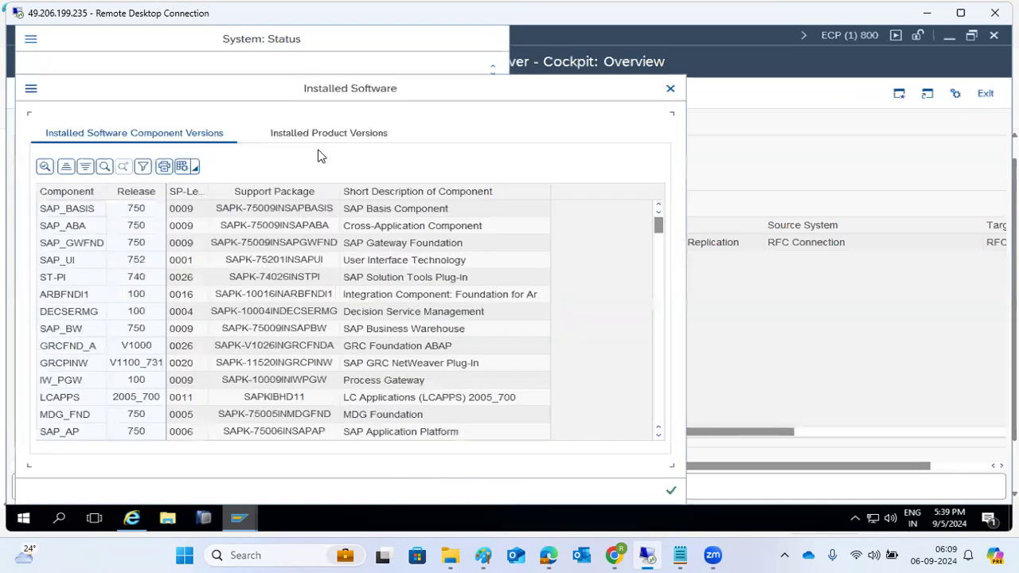
pyautogui.click(133, 212)
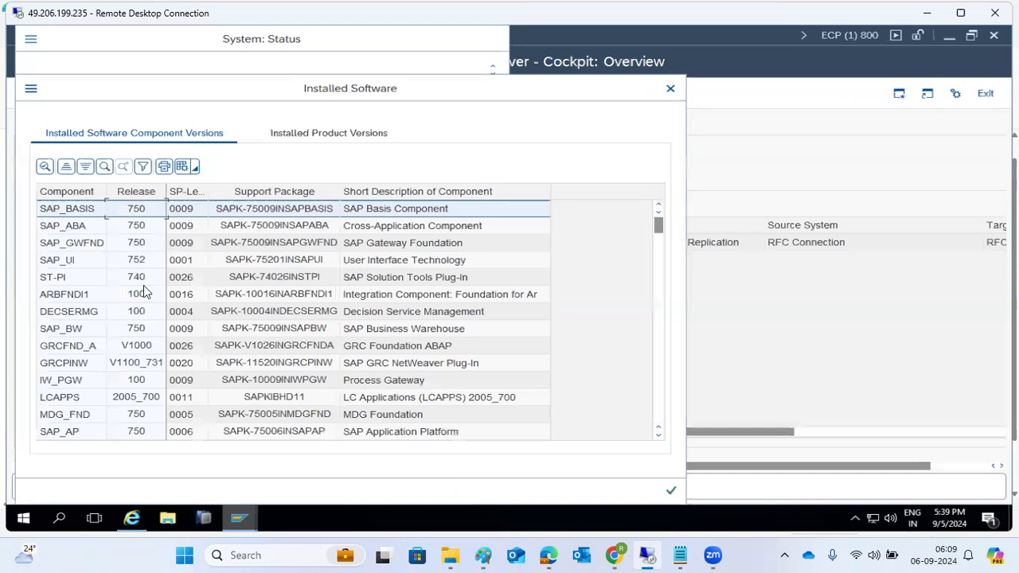
# Step: Review the ECP installed software component versions through to the end of the list
pyautogui.scroll(-8, 144, 293)
pyautogui.scroll(-20, 141, 292)
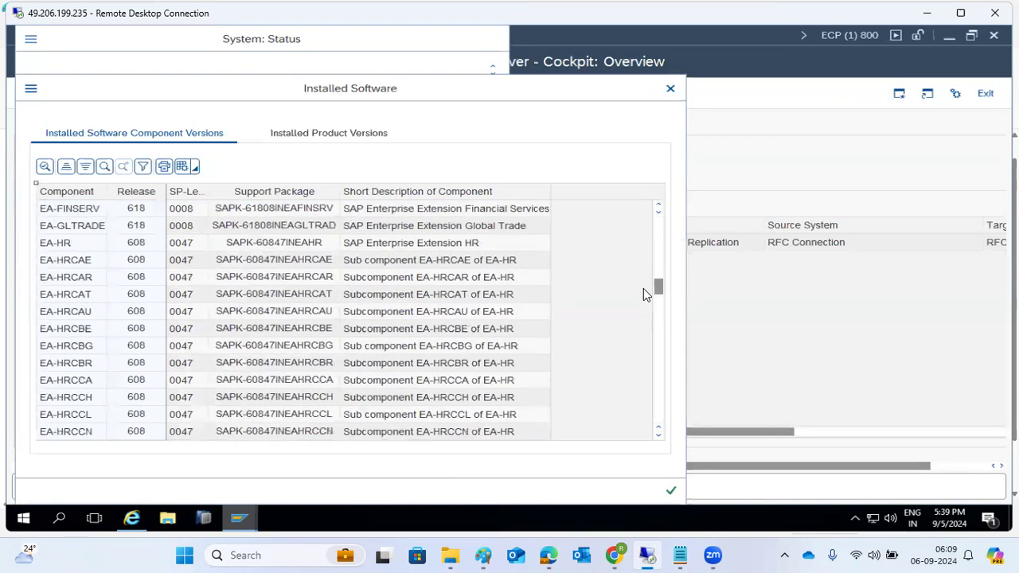
pyautogui.moveTo(660, 293); pyautogui.dragTo(666, 411)
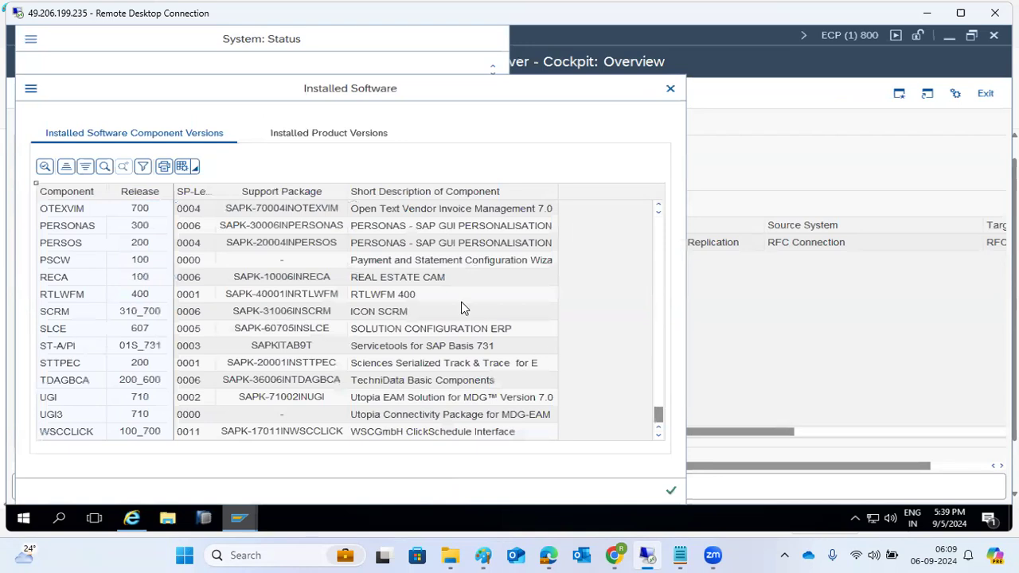
# Step: Browse the ECP installed product versions with their releases and stacks, and close the installed software and system status windows
pyautogui.click(331, 132)
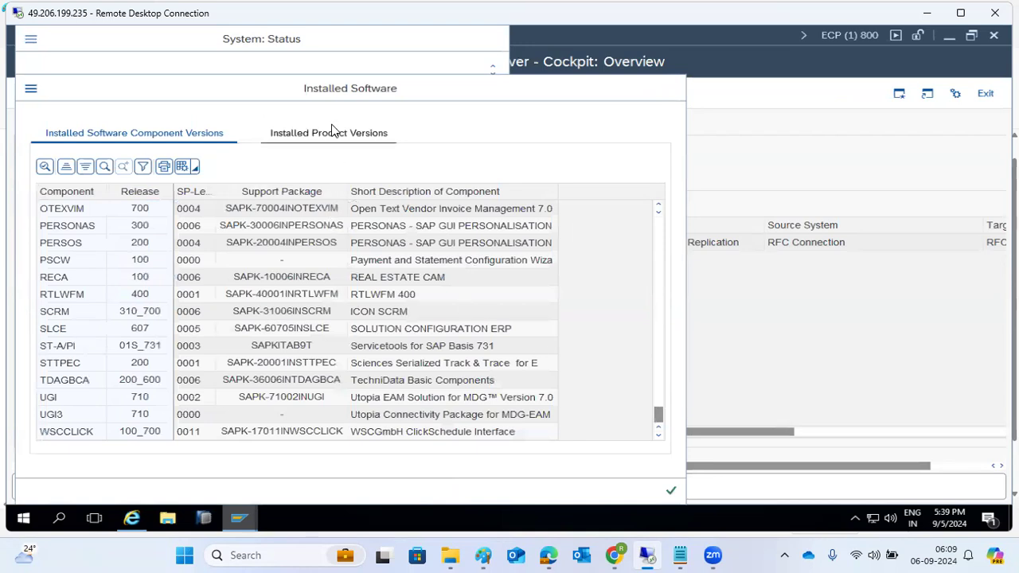
pyautogui.click(143, 243)
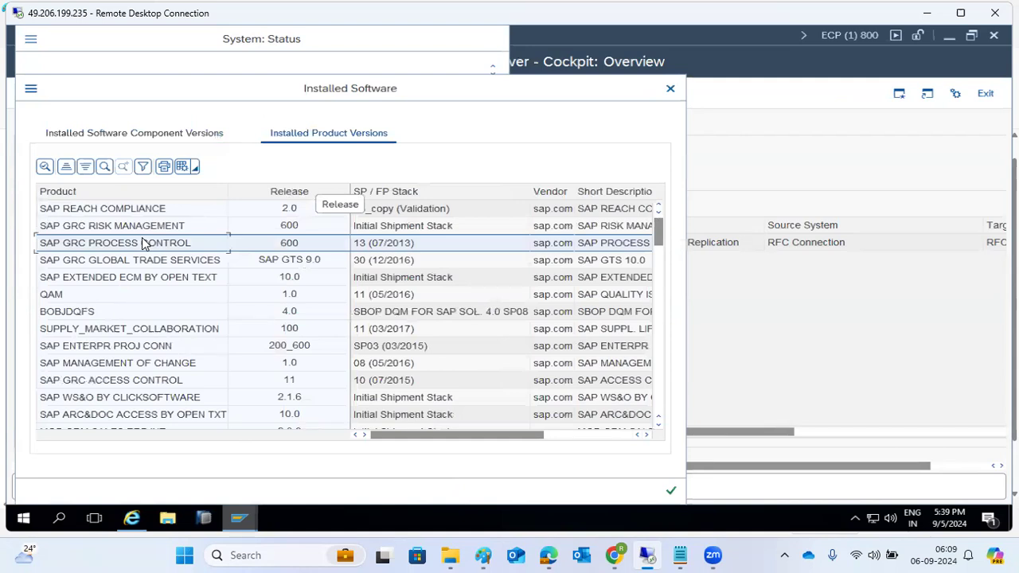
pyautogui.scroll(-4, 129, 314)
pyautogui.scroll(-2, 129, 317)
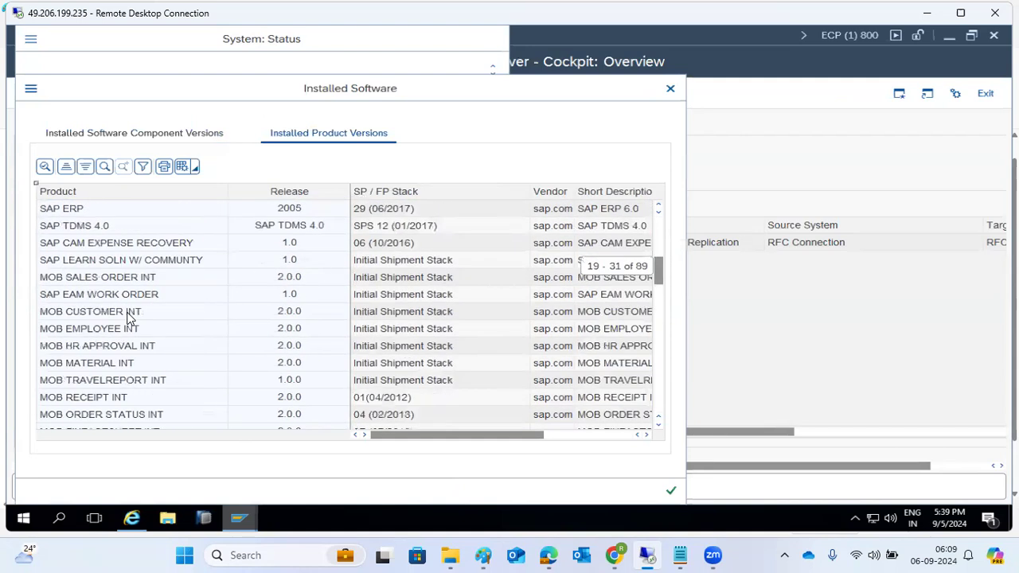
pyautogui.scroll(-20, 130, 317)
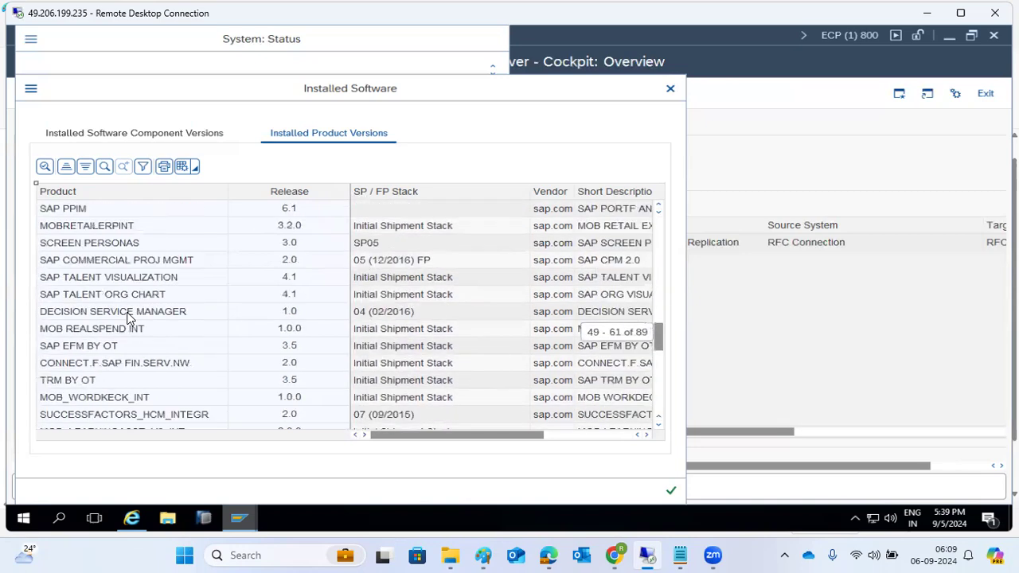
pyautogui.scroll(20, 132, 317)
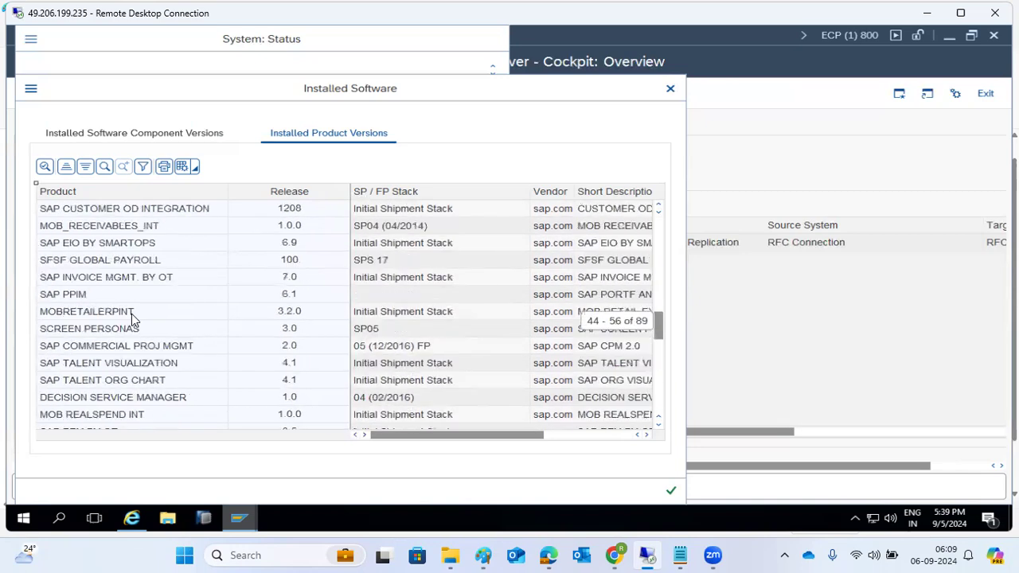
pyautogui.scroll(5, 133, 318)
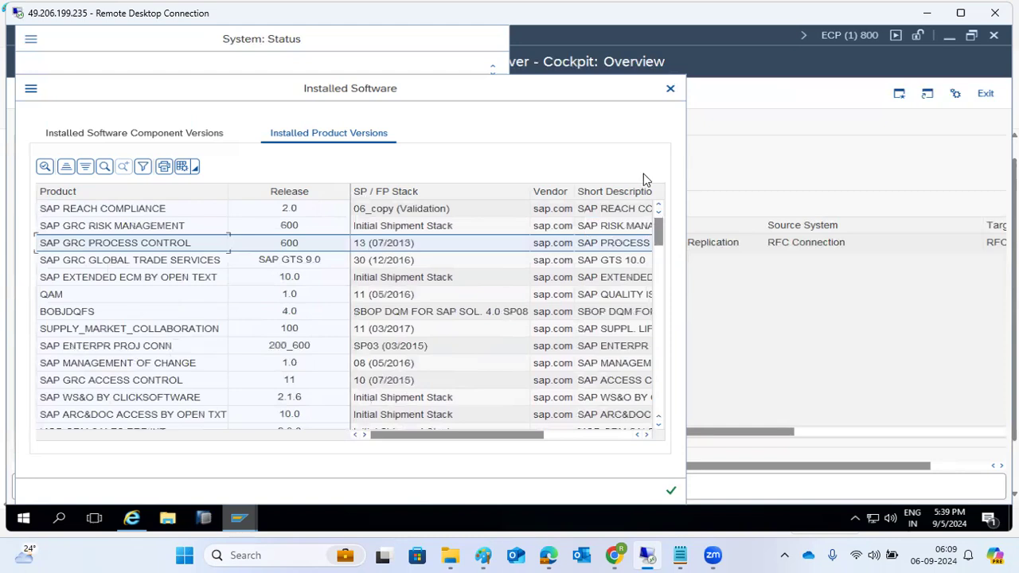
pyautogui.click(667, 90)
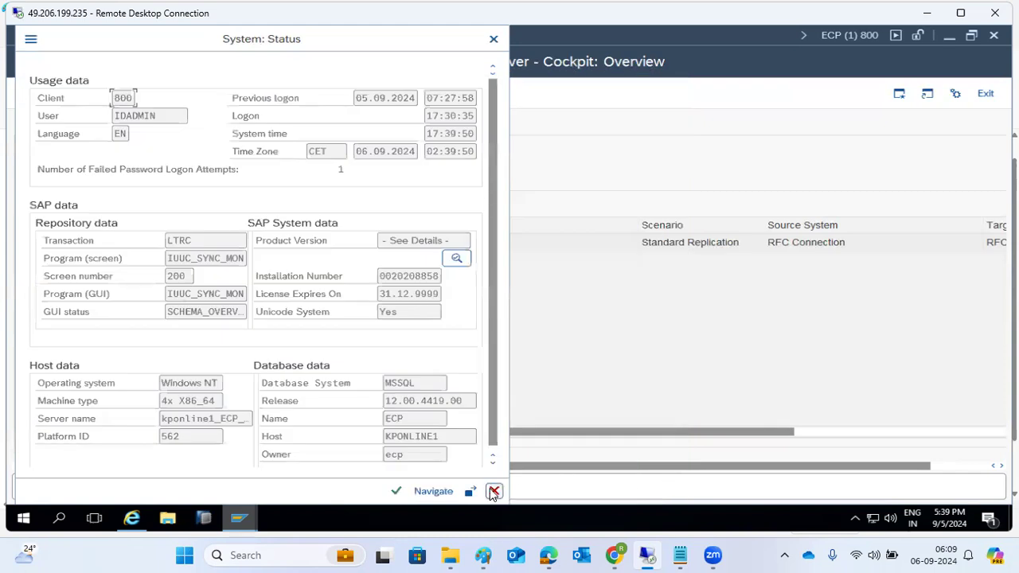
pyautogui.click(493, 492)
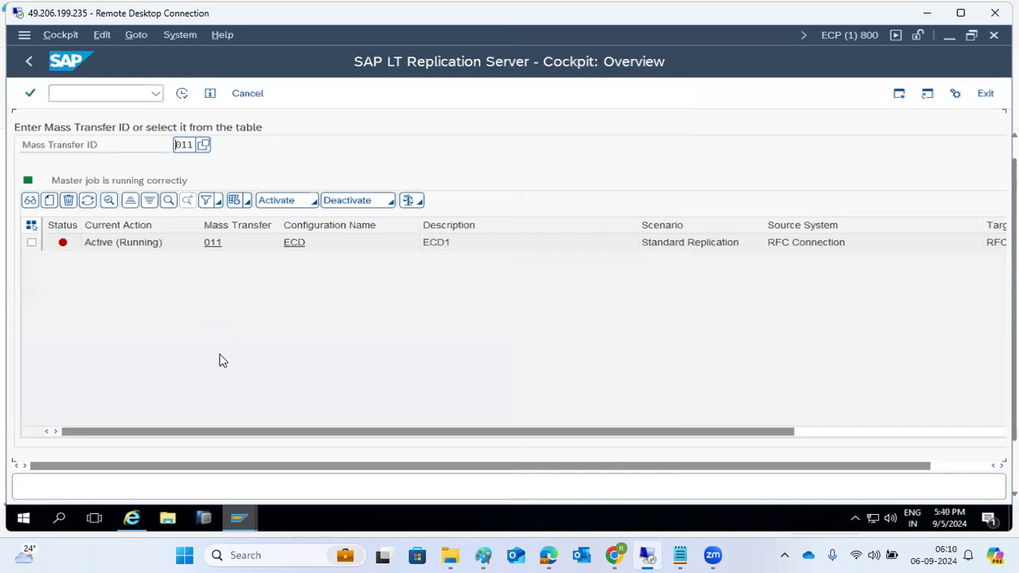
# Step: Switch back to the NW1 session that has the installed software details open
pyautogui.click(242, 520)
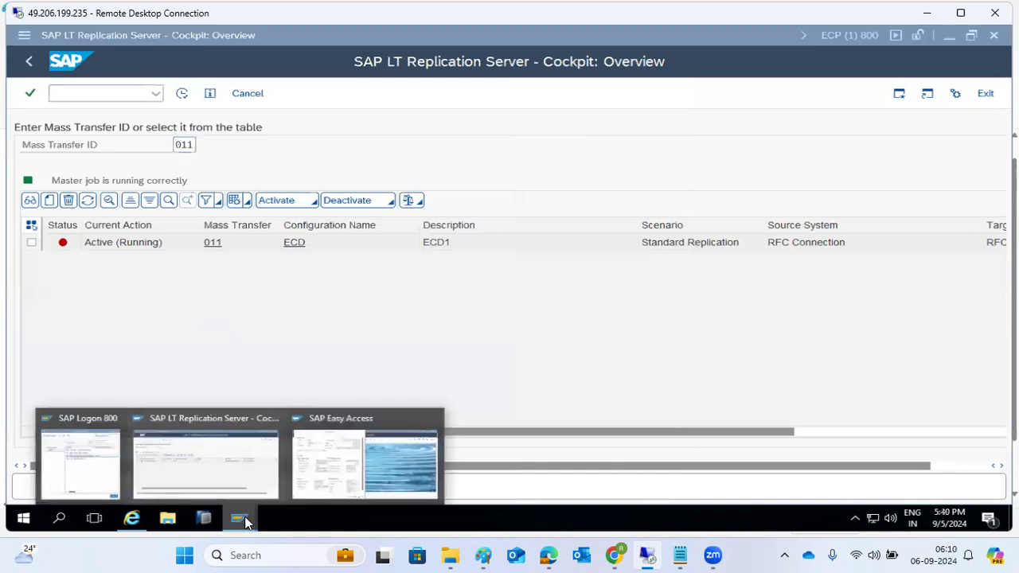
pyautogui.click(212, 459)
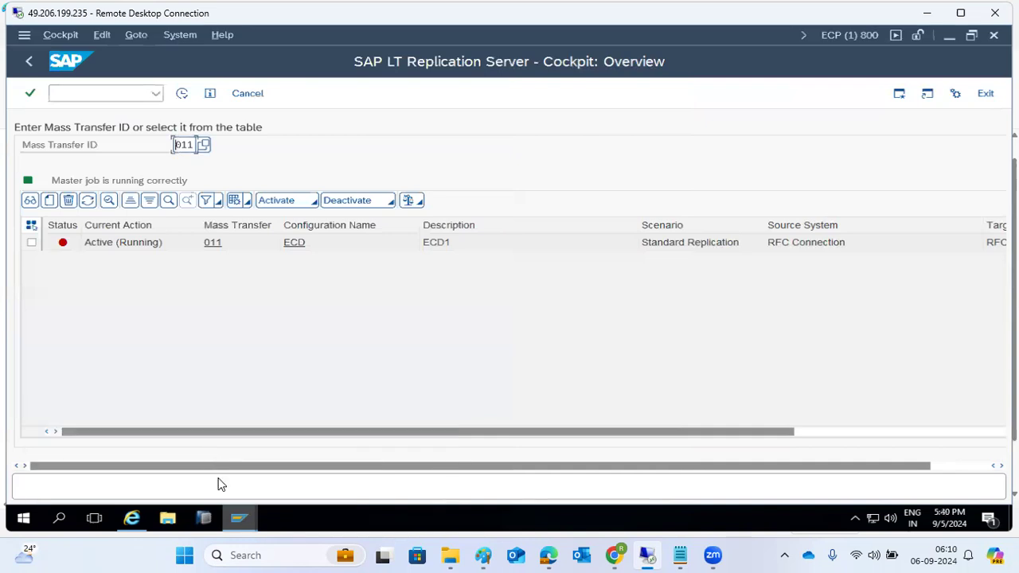
pyautogui.click(239, 518)
pyautogui.click(70, 470)
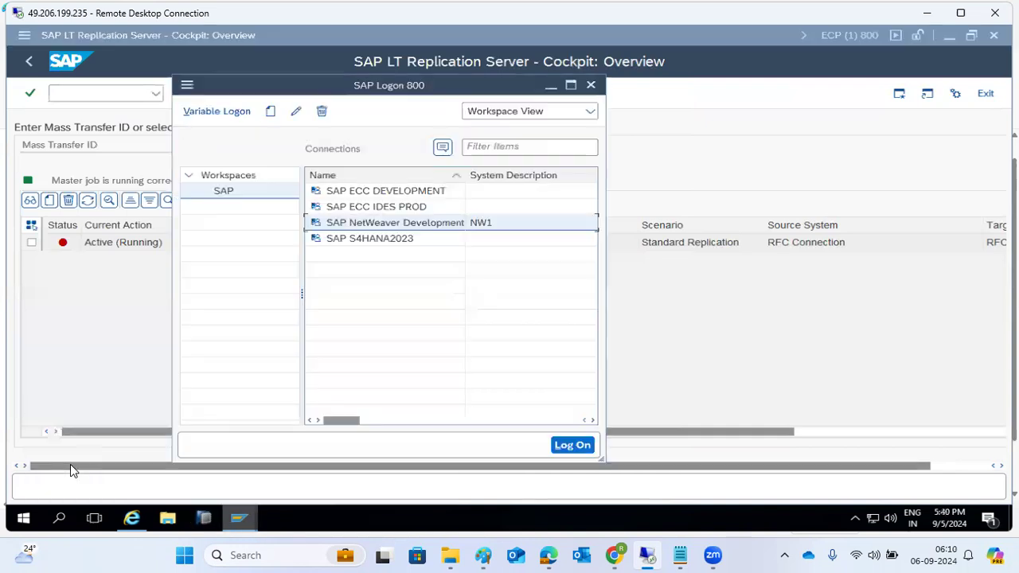
pyautogui.click(238, 520)
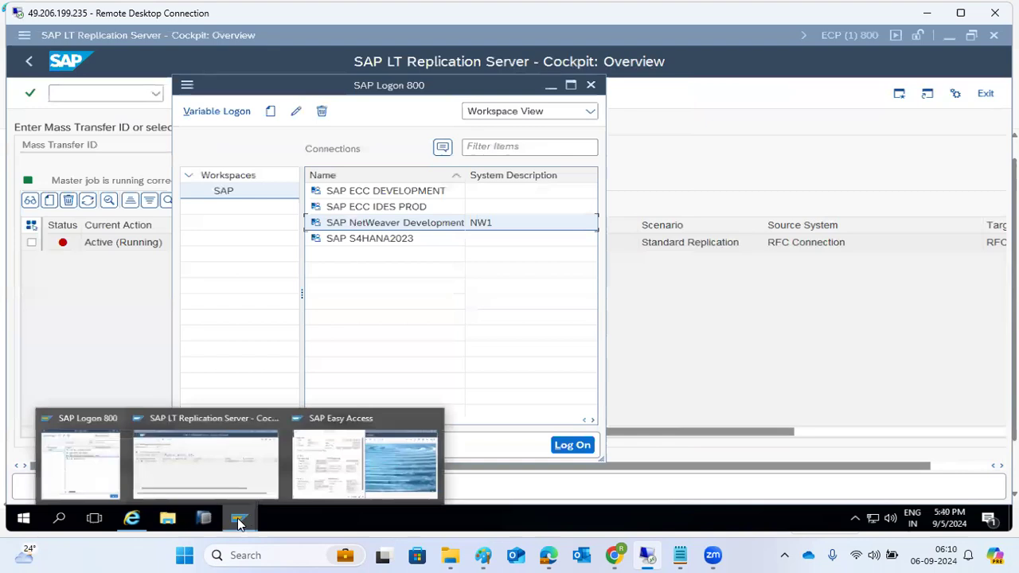
pyautogui.click(410, 443)
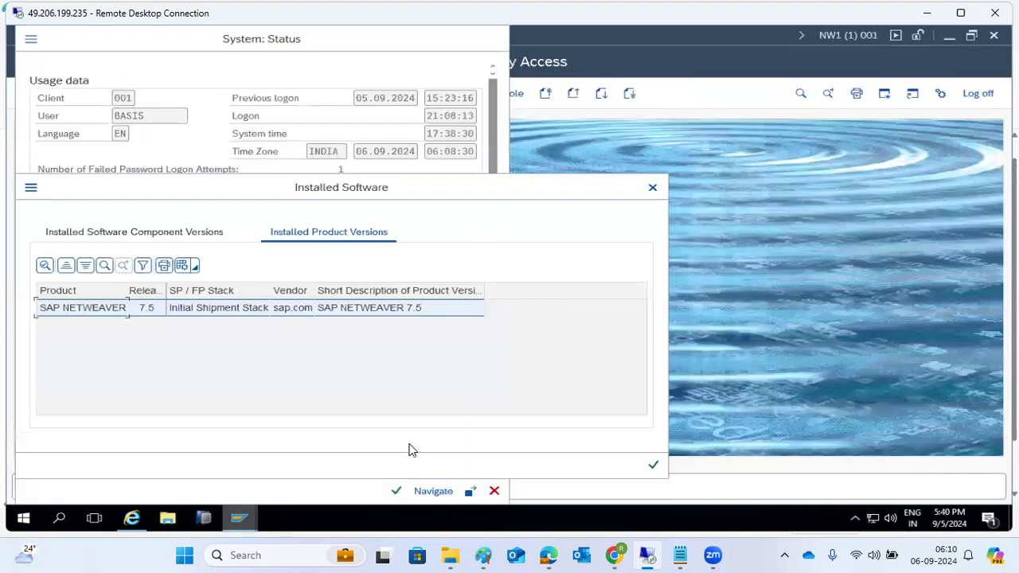
# Step: Compare the NW1 software component versions with its installed product version, and close the installed software and status windows
pyautogui.click(200, 234)
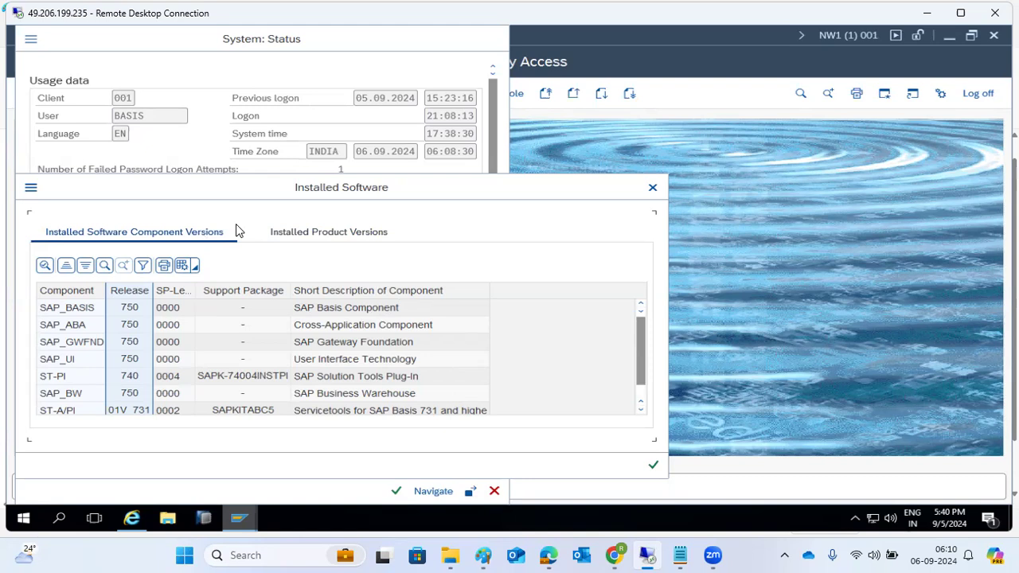
pyautogui.click(56, 293)
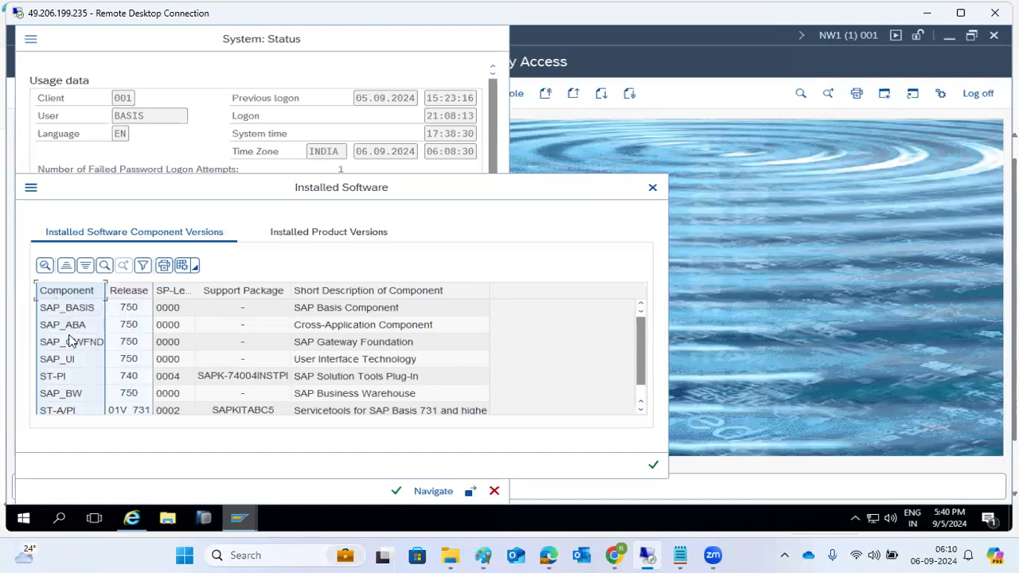
pyautogui.click(275, 236)
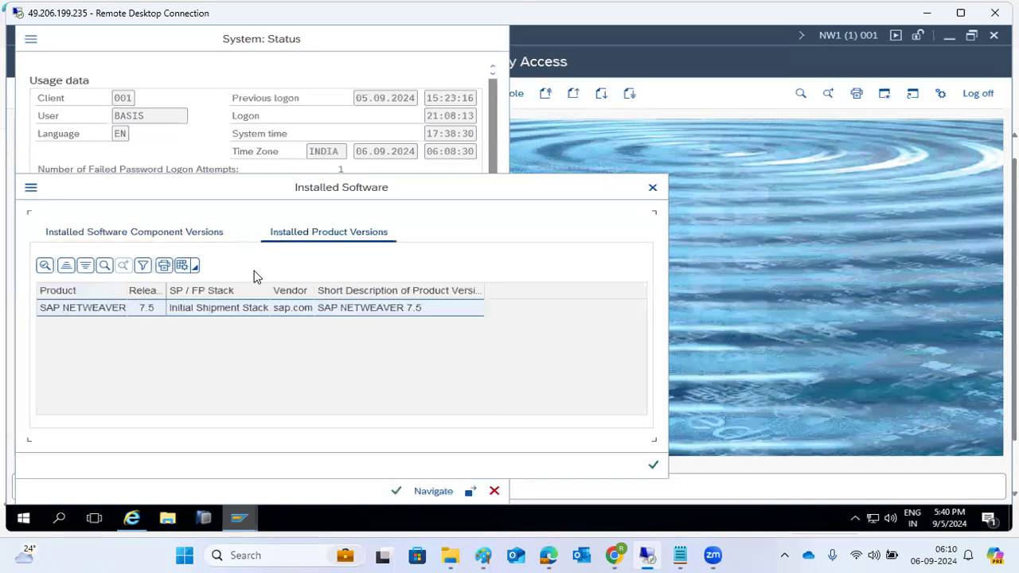
pyautogui.click(69, 233)
pyautogui.click(653, 188)
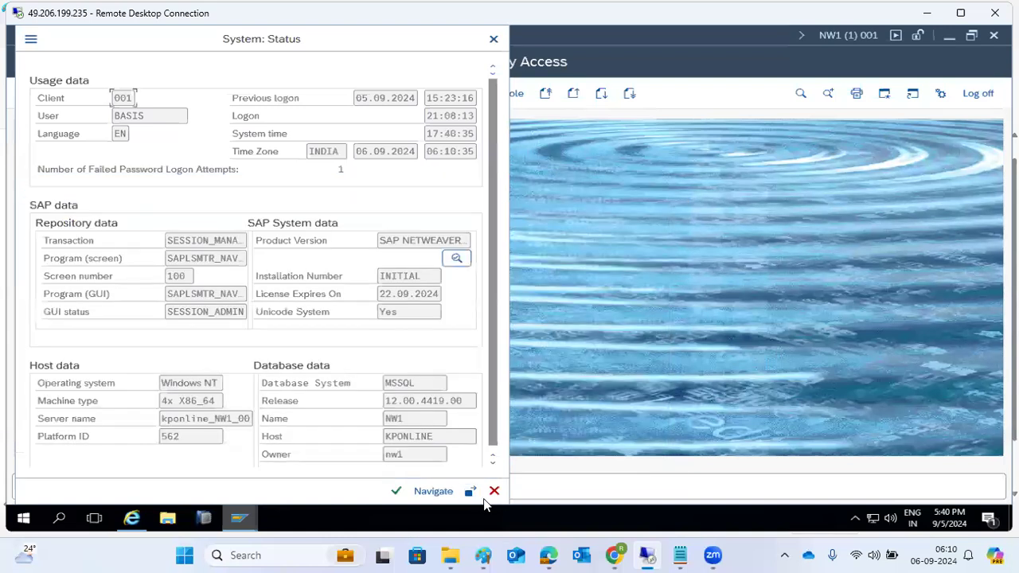
pyautogui.click(494, 490)
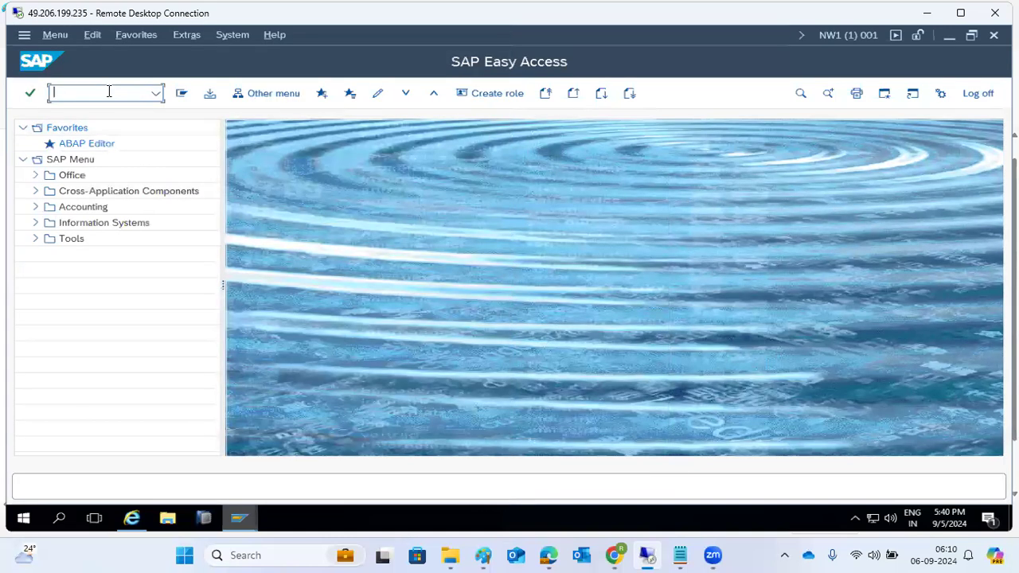
# Step: Run transaction SPAM for the Support Package Manager, and switch from it to the Add-On Installation Tool (SAINT)
pyautogui.write('spam')
pyautogui.press('Return')
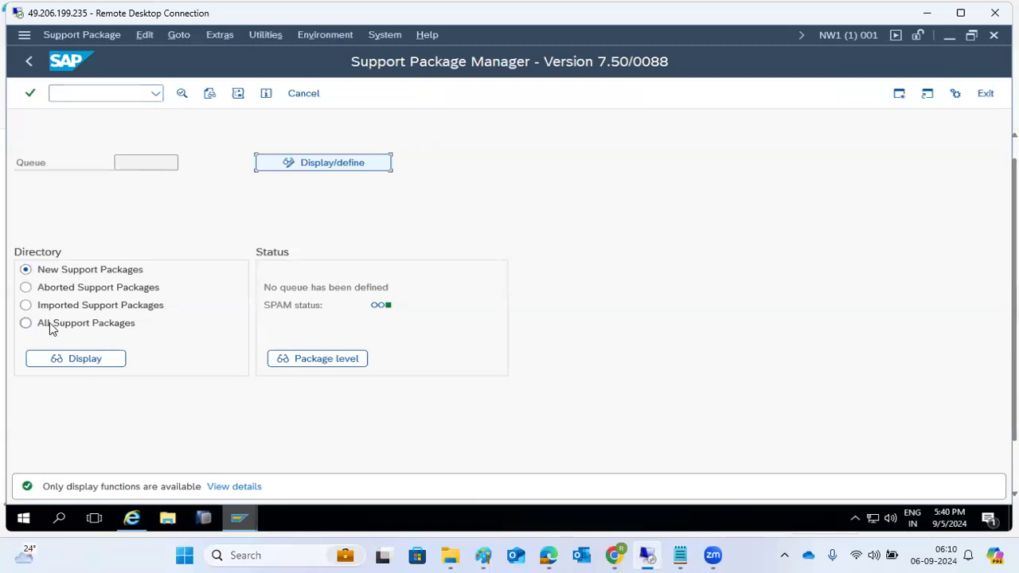
pyautogui.click(114, 90)
pyautogui.write('/nspam')
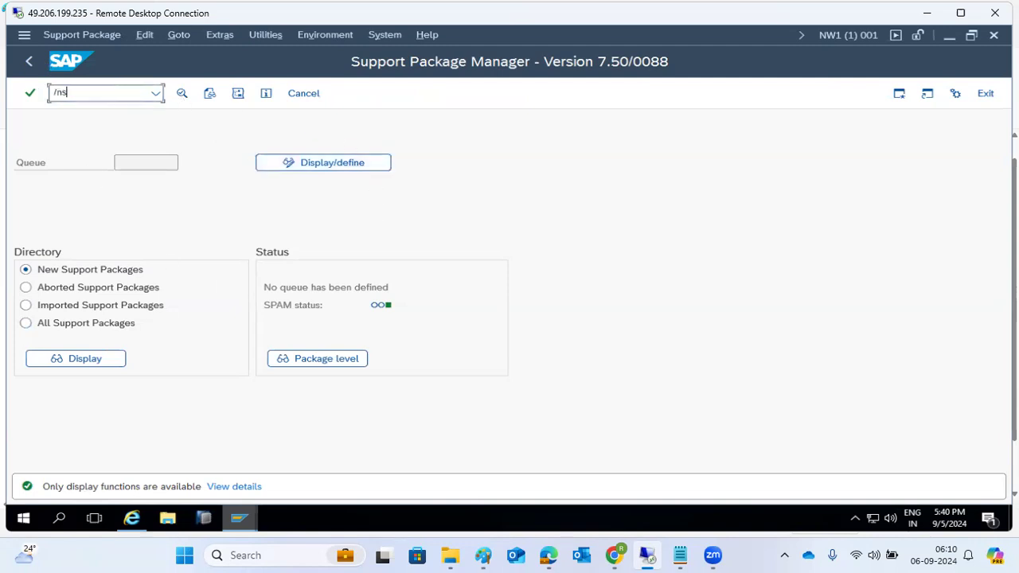
pyautogui.press('Return')
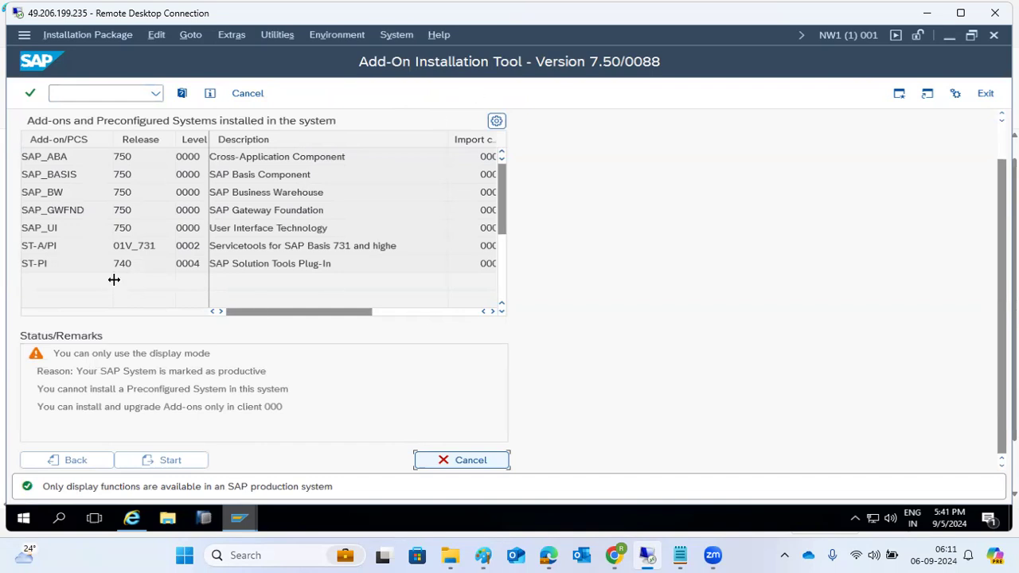
# Step: Examine the add-ons installed in NW1, including ST-PI, SAP_BASIS and SAP_ABA, with their releases and levels
pyautogui.scroll(-1, 113, 280)
pyautogui.scroll(-1, 118, 309)
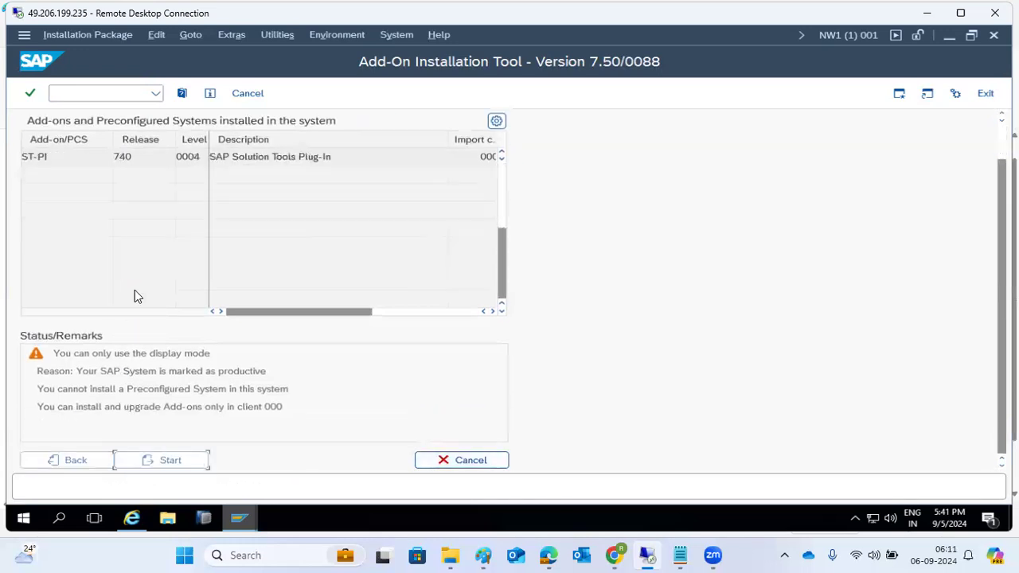
pyautogui.scroll(1, 359, 314)
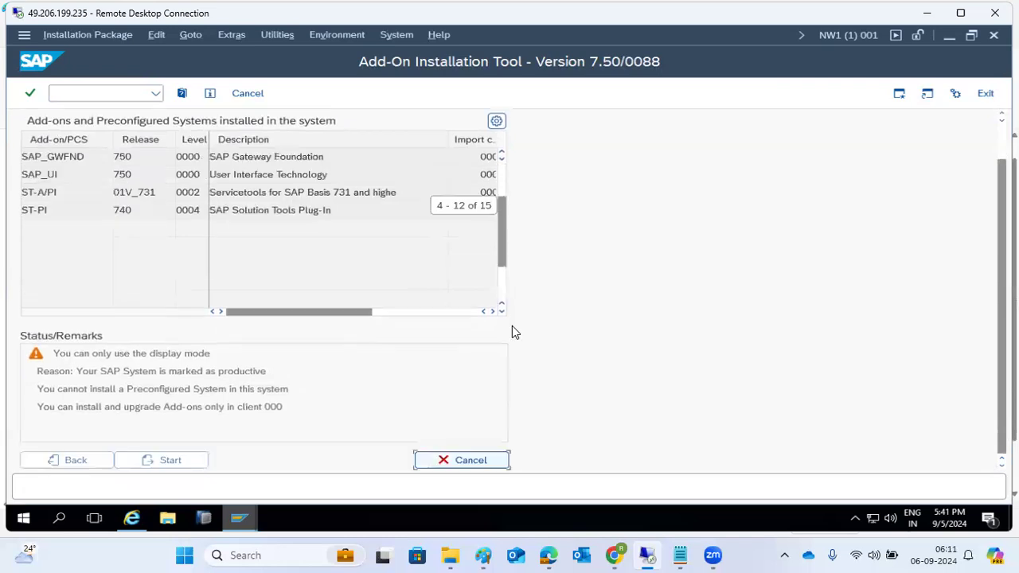
pyautogui.scroll(1, 512, 326)
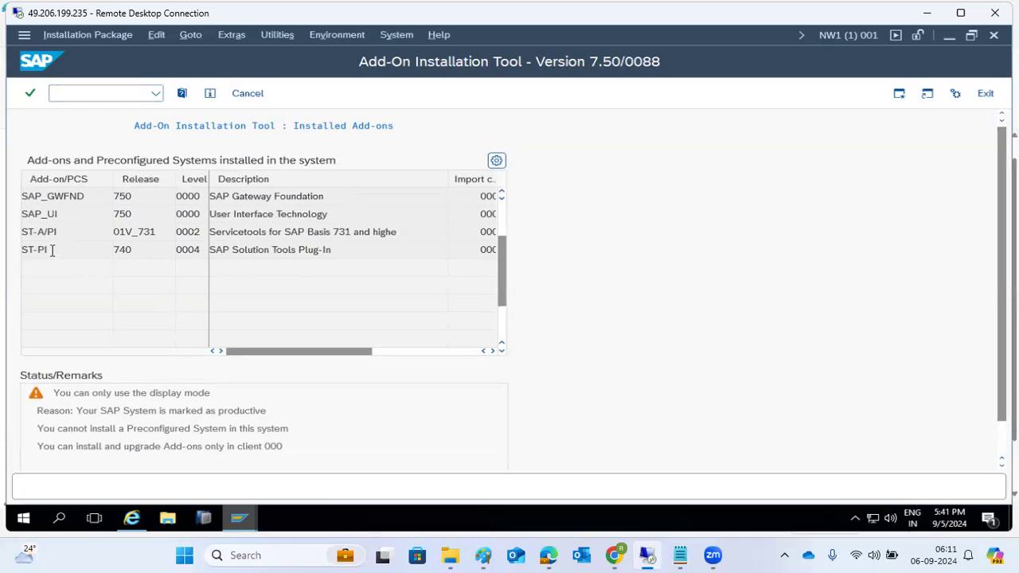
pyautogui.click(85, 246)
pyautogui.scroll(-2, 502, 216)
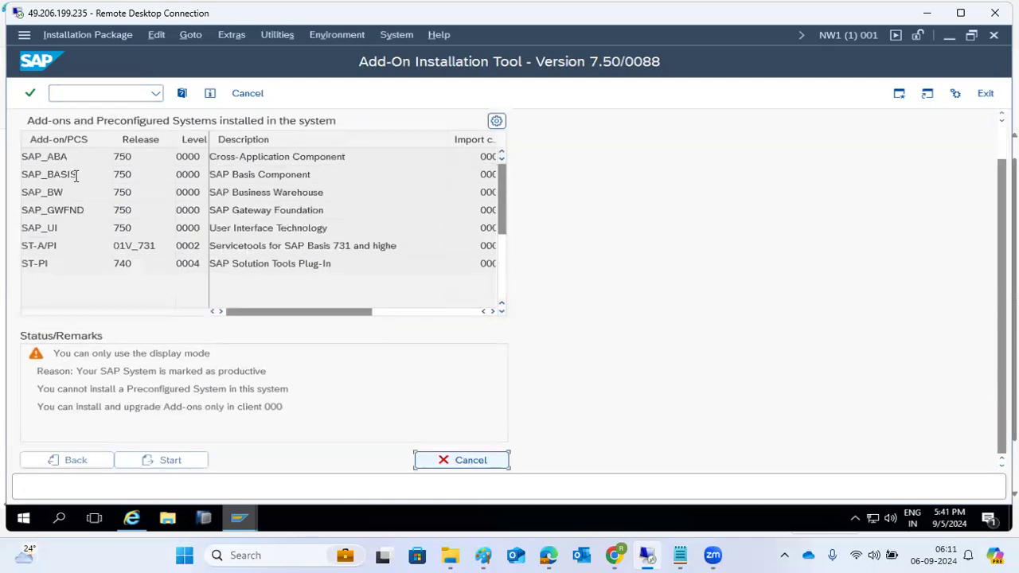
pyautogui.moveTo(77, 175); pyautogui.dragTo(20, 174)
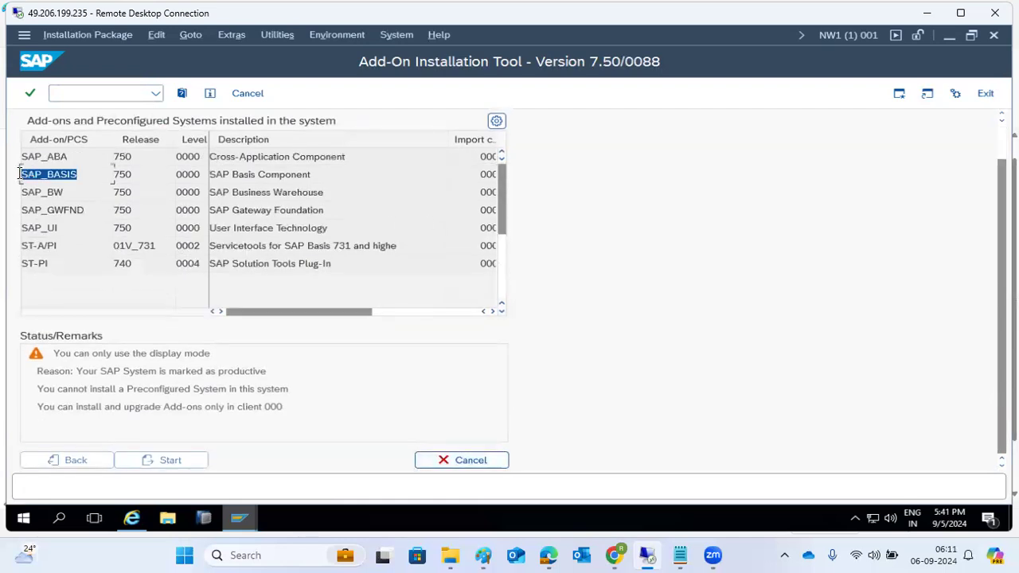
pyautogui.click(67, 162)
pyautogui.moveTo(63, 159); pyautogui.dragTo(14, 166)
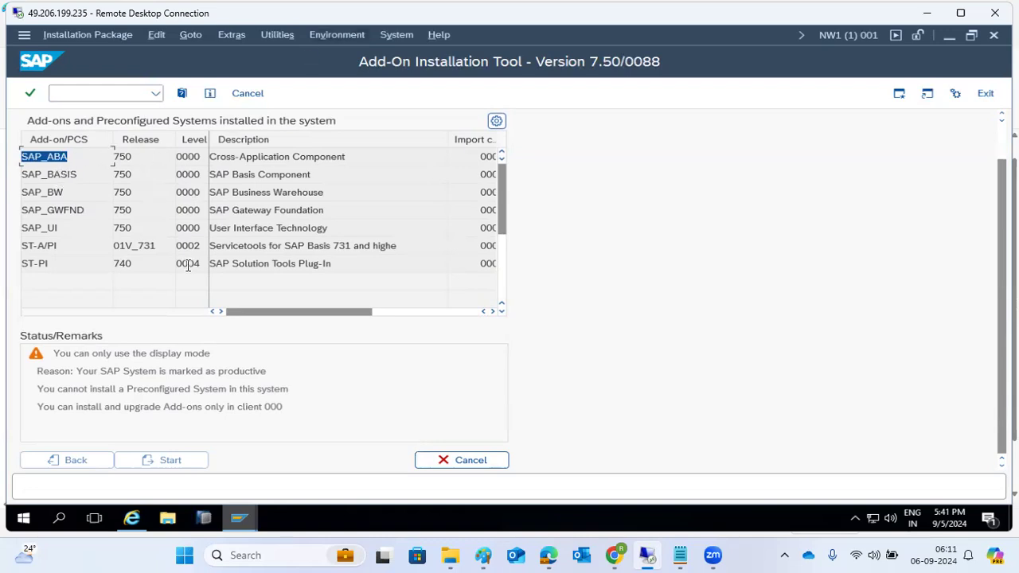
# Step: Check the SAINT change notes, close them and exit the Add-On Installation Tool
pyautogui.click(243, 93)
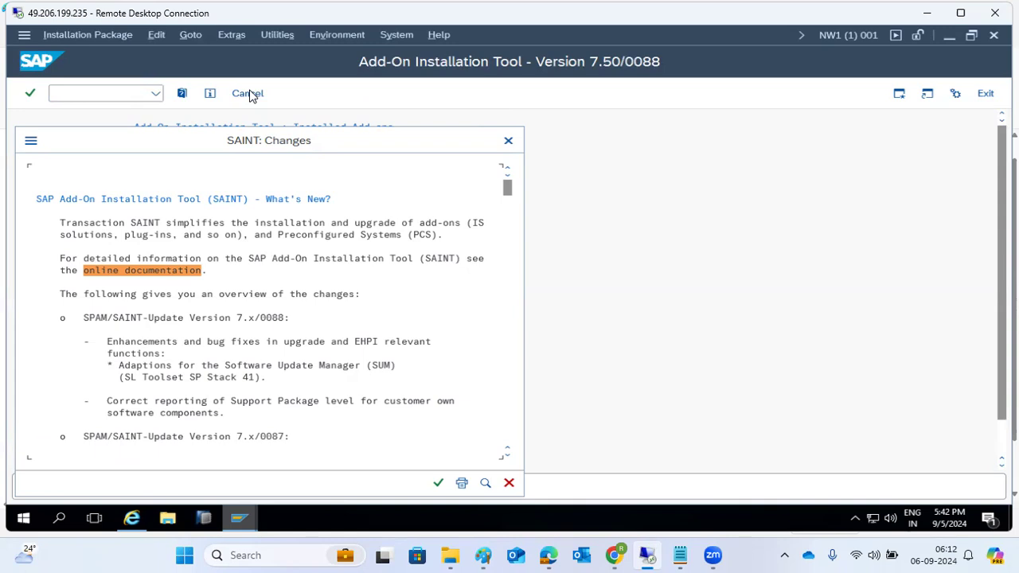
pyautogui.click(508, 141)
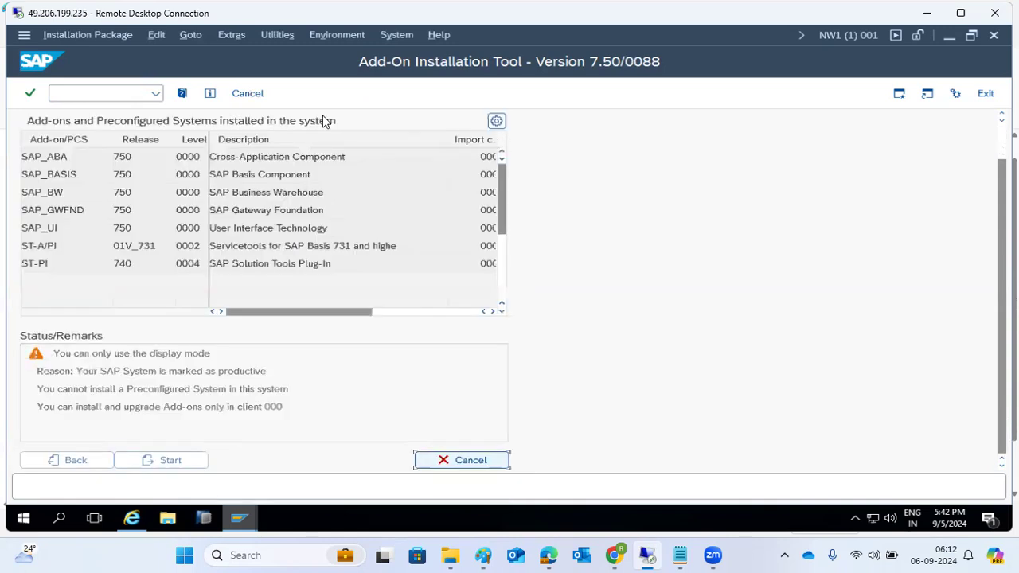
pyautogui.click(468, 461)
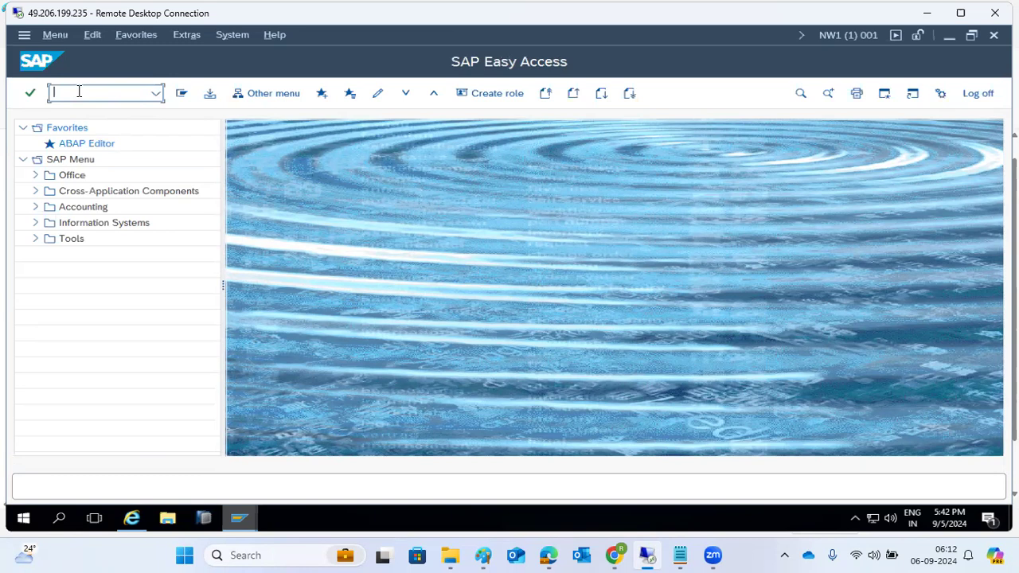
pyautogui.moveTo(694, 547)
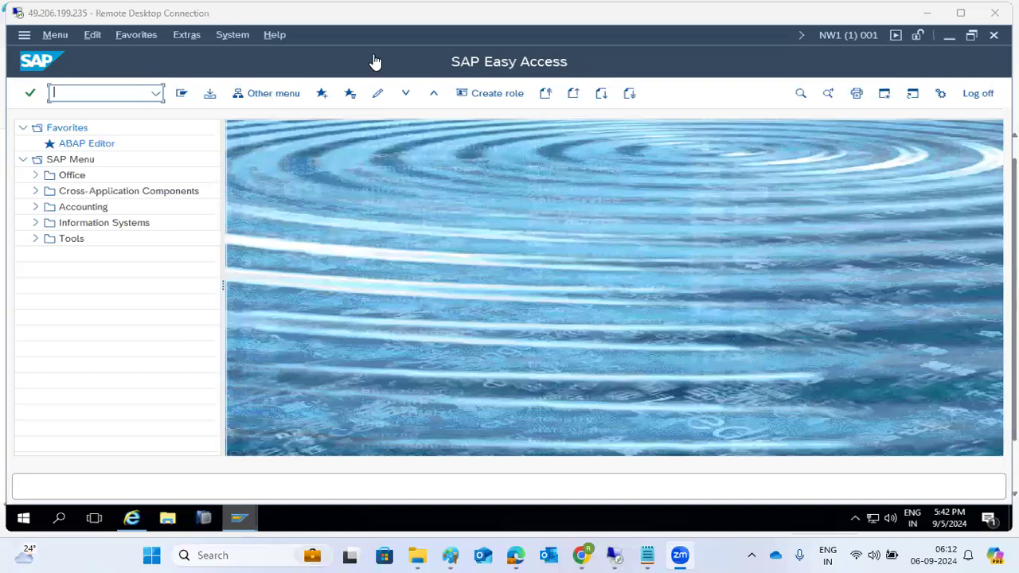
pyautogui.click(191, 165)
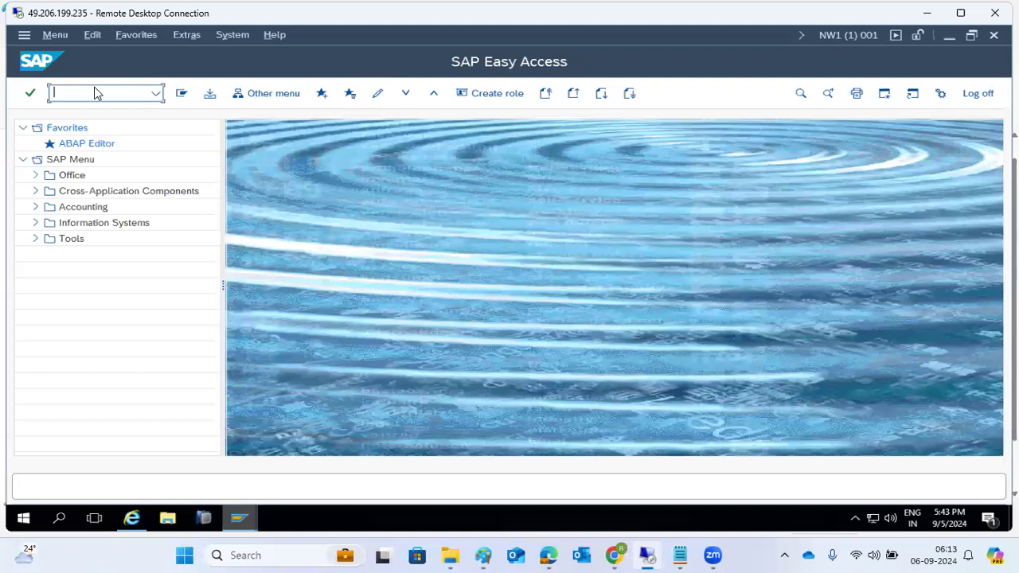
# Step: Check the ST-A/PI and ST-PI entries in the NW1 installed software component versions, and close the installed software and status windows
pyautogui.click(232, 35)
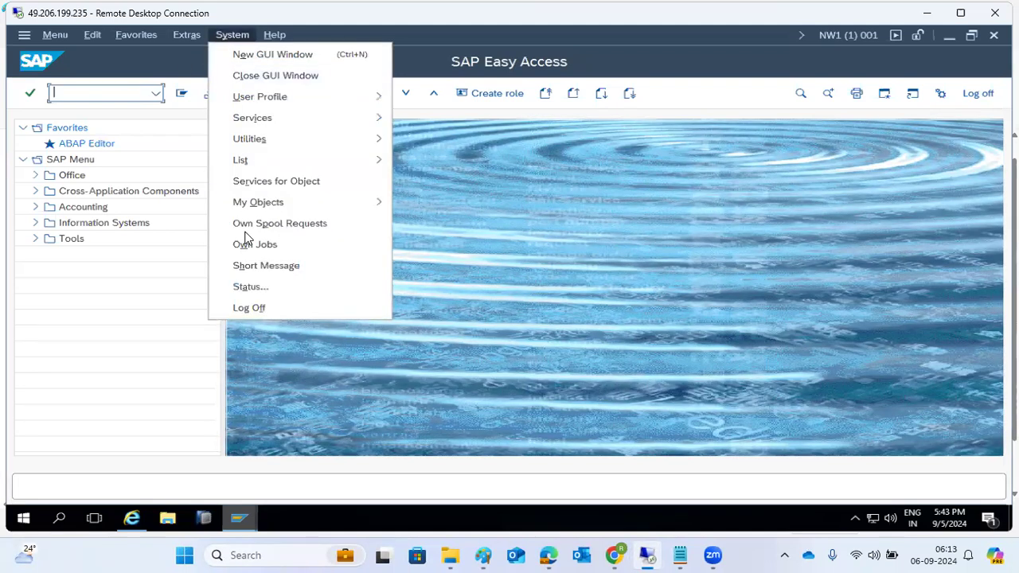
pyautogui.click(244, 283)
pyautogui.click(457, 258)
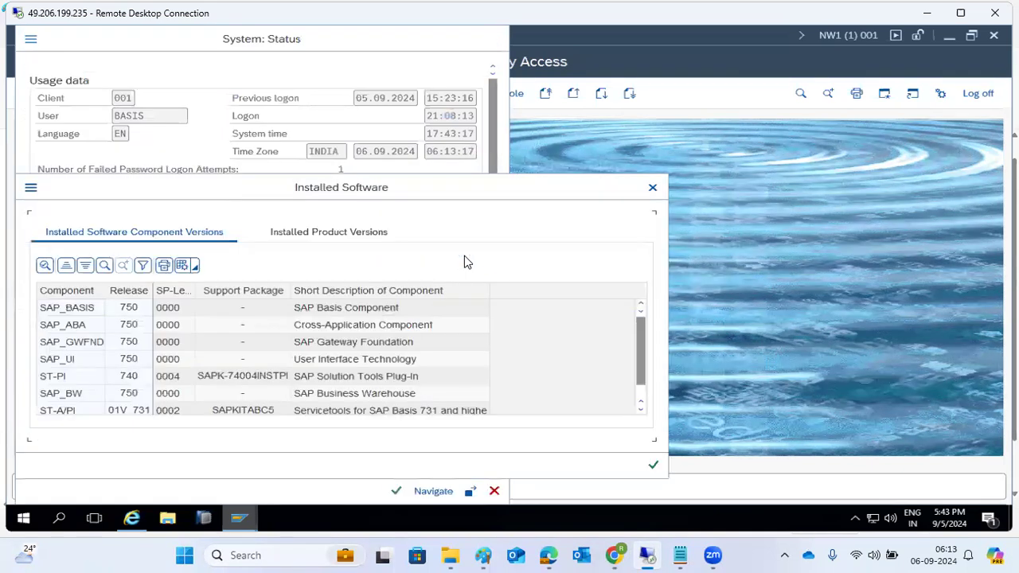
pyautogui.click(58, 410)
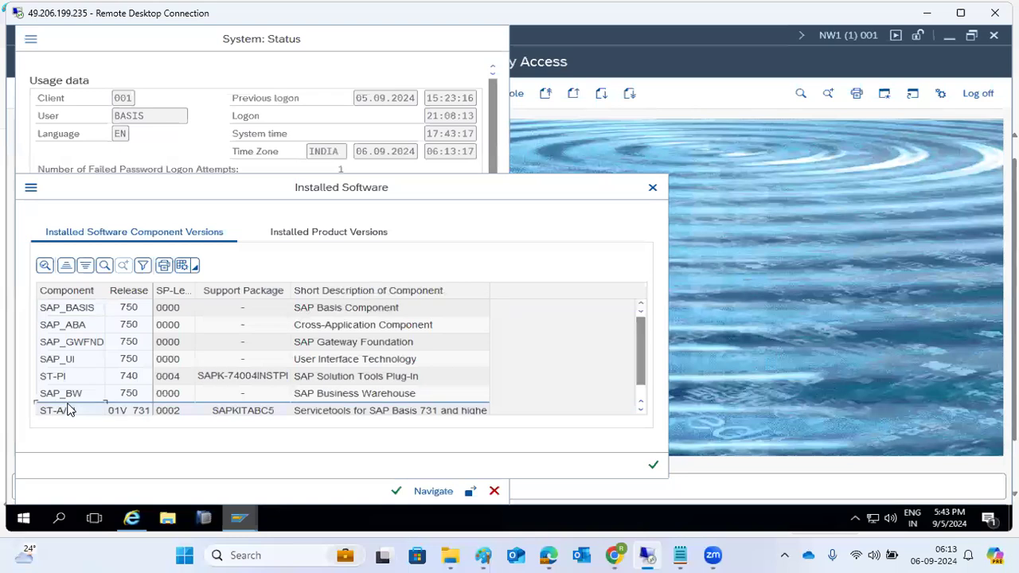
pyautogui.scroll(-1, 67, 407)
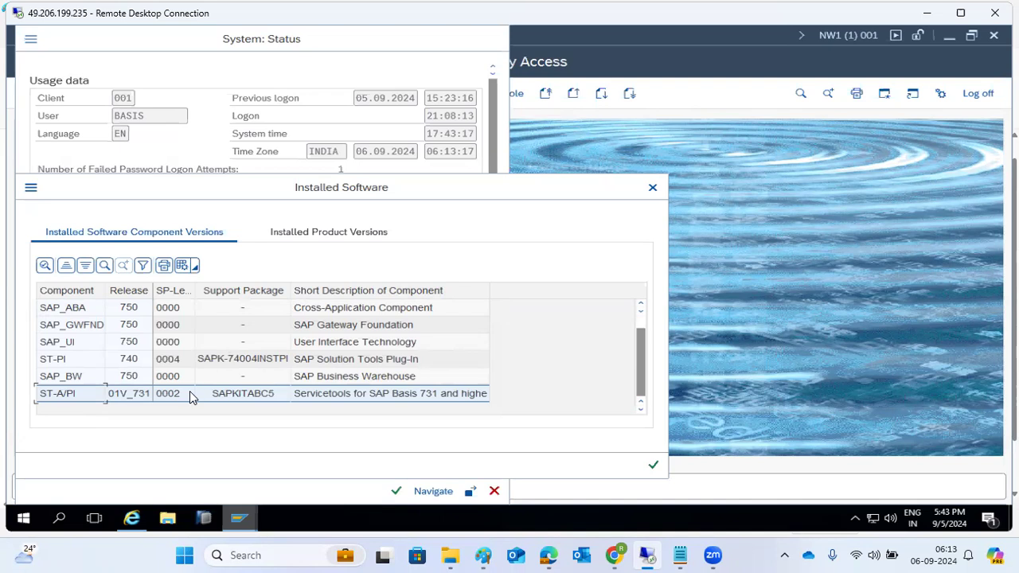
pyautogui.click(63, 367)
pyautogui.click(78, 397)
pyautogui.click(652, 189)
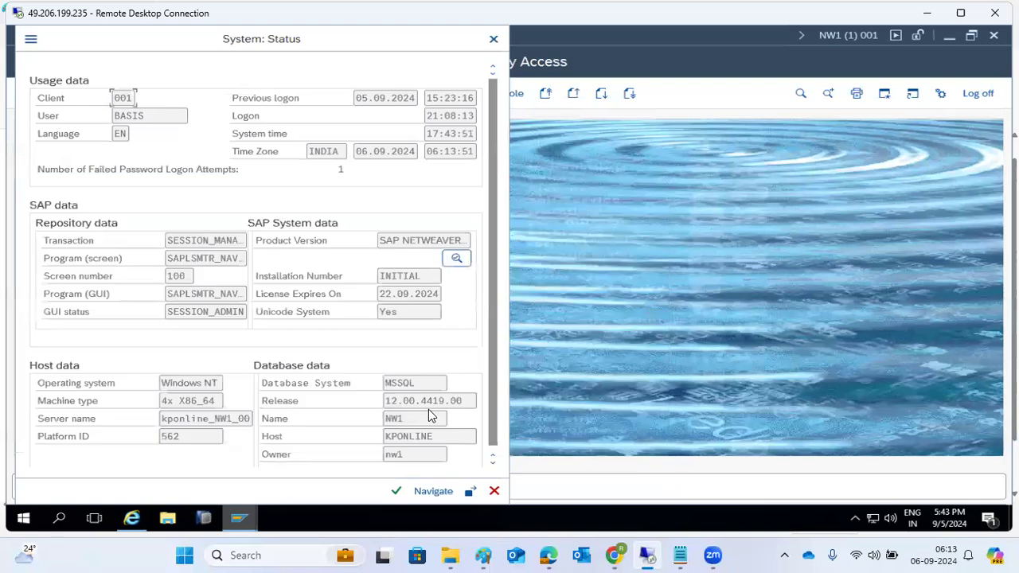
pyautogui.moveTo(147, 518)
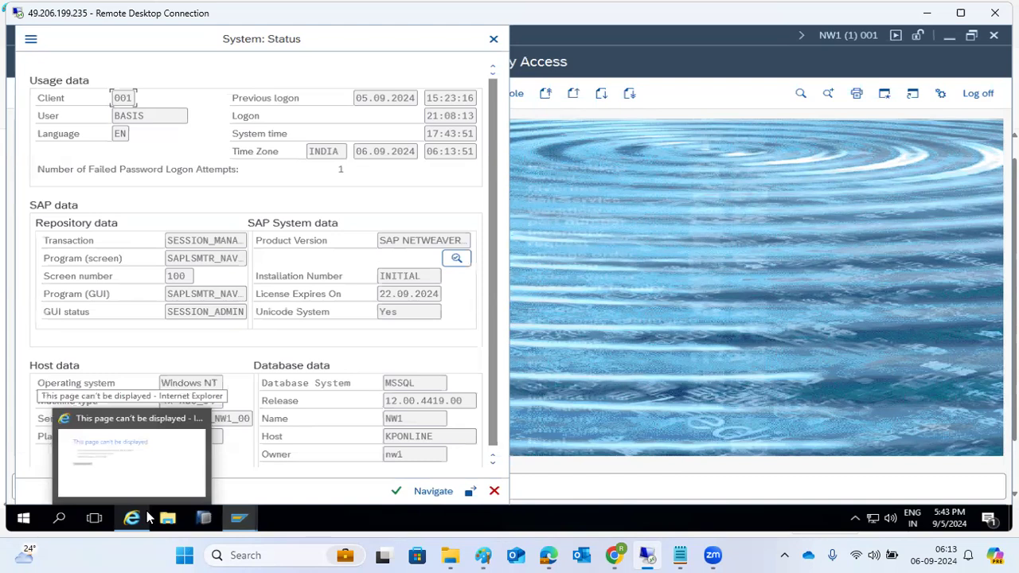
pyautogui.click(494, 490)
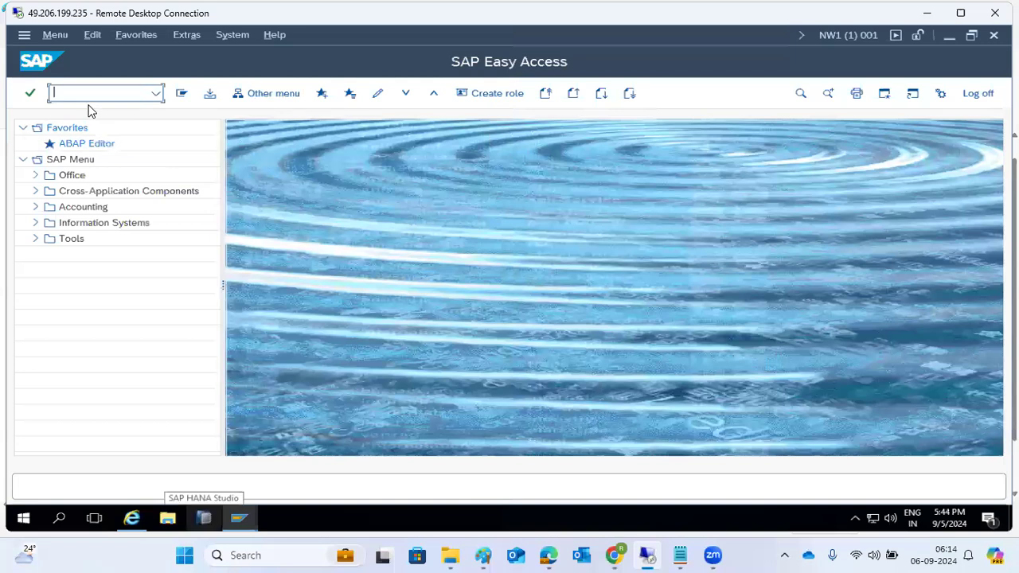
# Step: Run transaction SPAM and display the installed software component versions from the system status
pyautogui.write('se80')
pyautogui.press('Return')
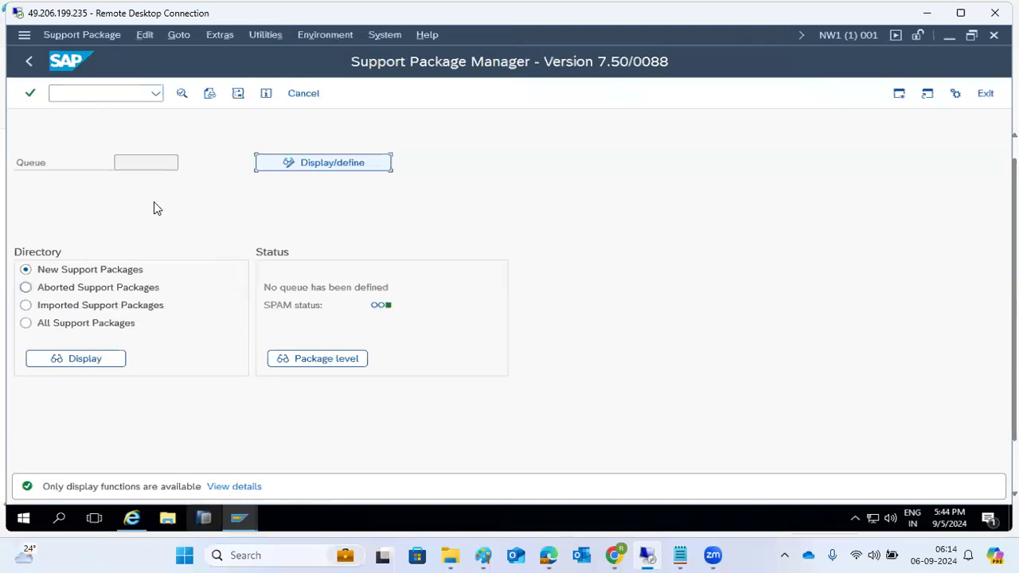
pyautogui.click(386, 35)
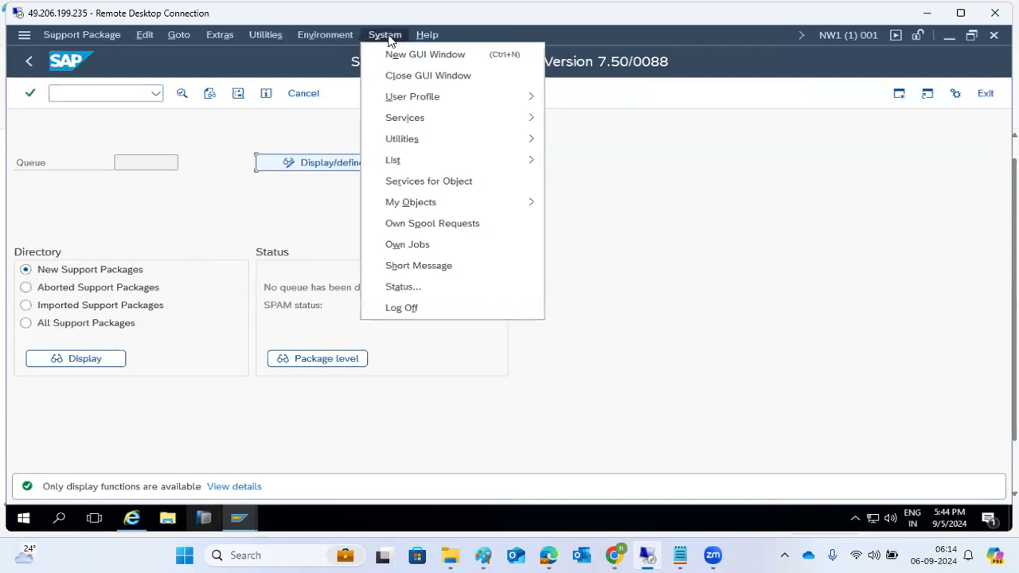
pyautogui.click(404, 288)
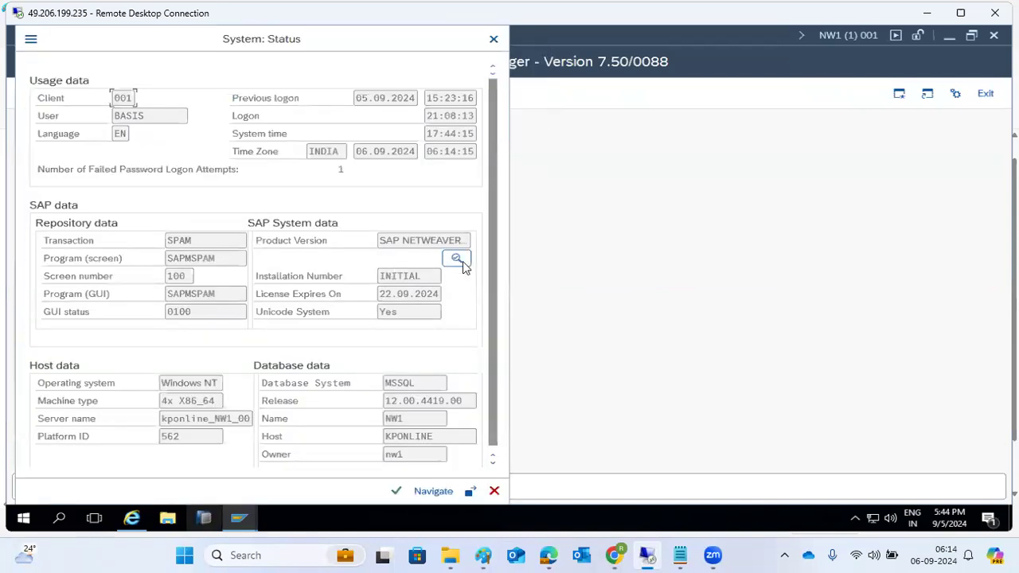
pyautogui.click(457, 260)
# Step: Examine the ST-A/PI and ST-PI component entries with their support package levels, and close the installed software list
pyautogui.click(67, 412)
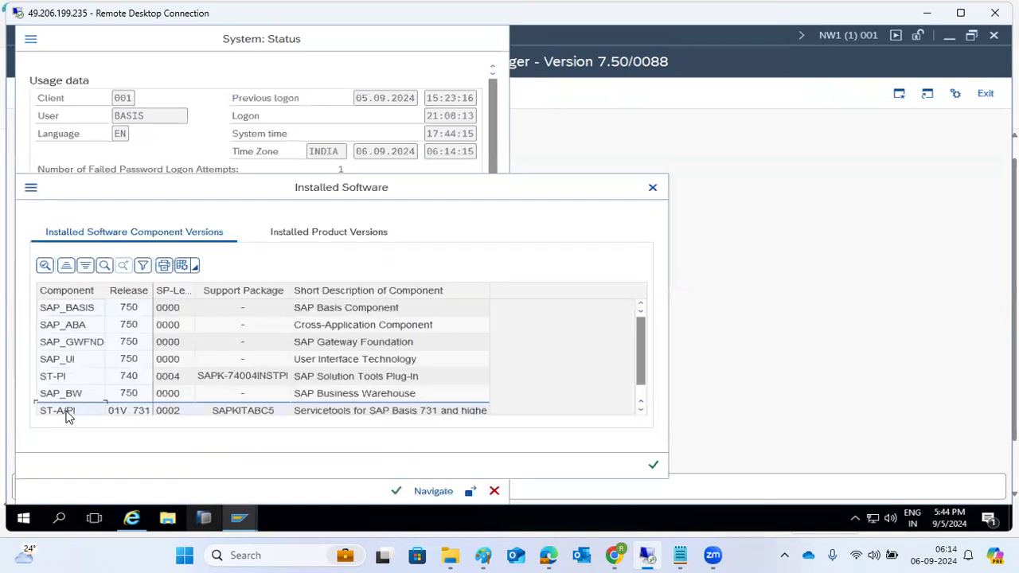
pyautogui.click(70, 361)
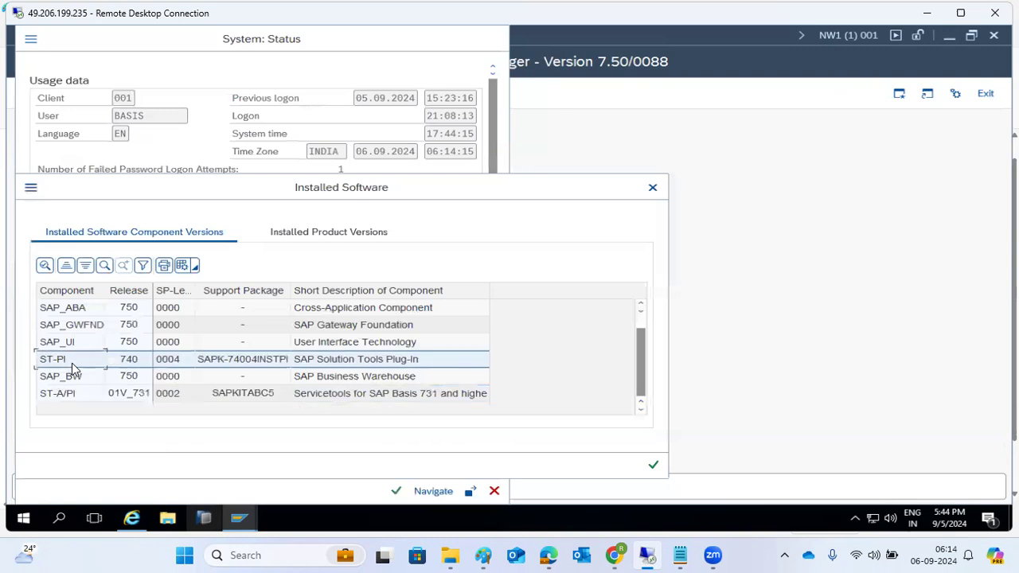
pyautogui.click(73, 396)
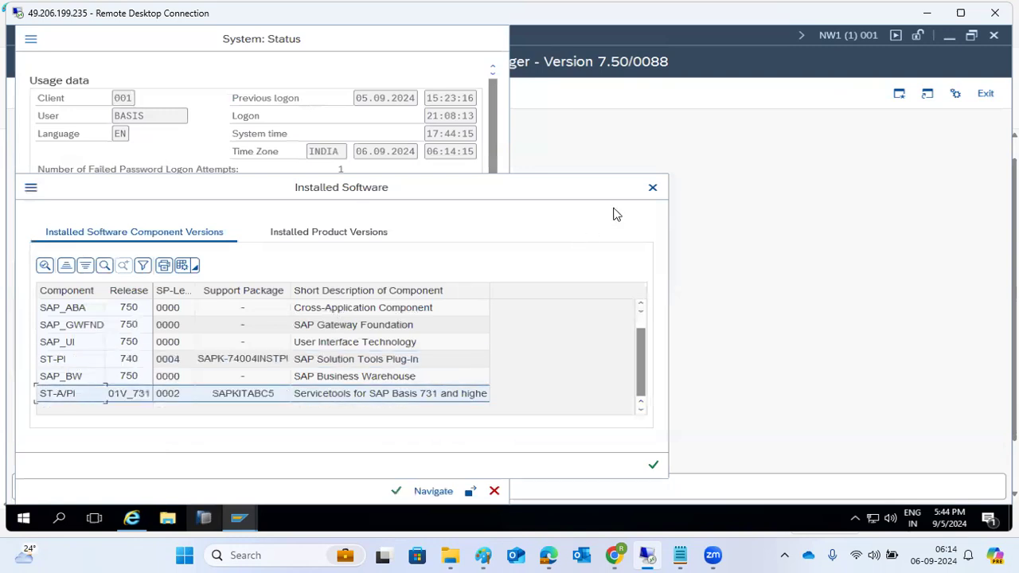
pyautogui.click(653, 188)
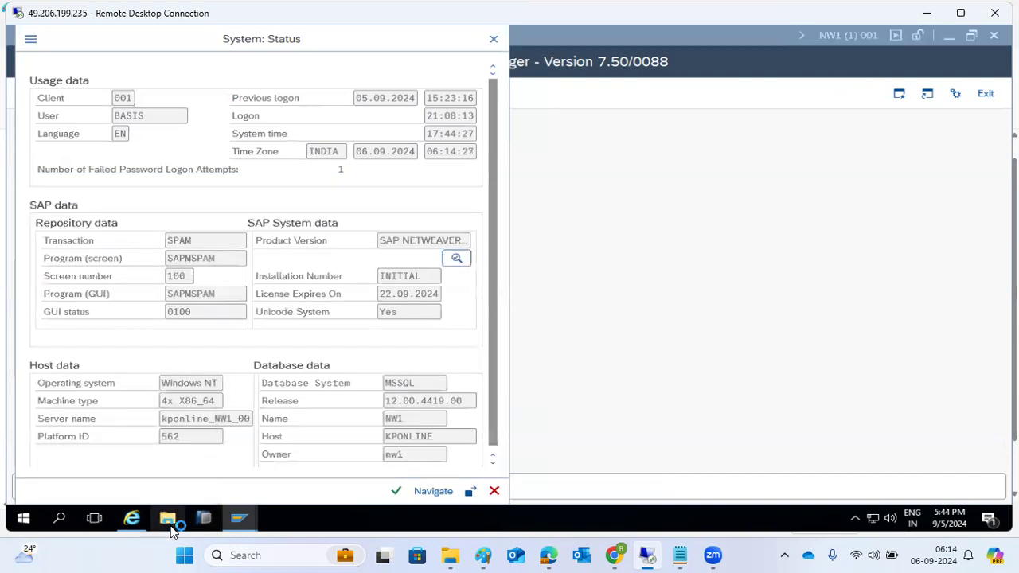
# Step: Switch to File Explorer and look for the plug-in files in C:\SAP\plugins
pyautogui.click(168, 520)
pyautogui.click(49, 305)
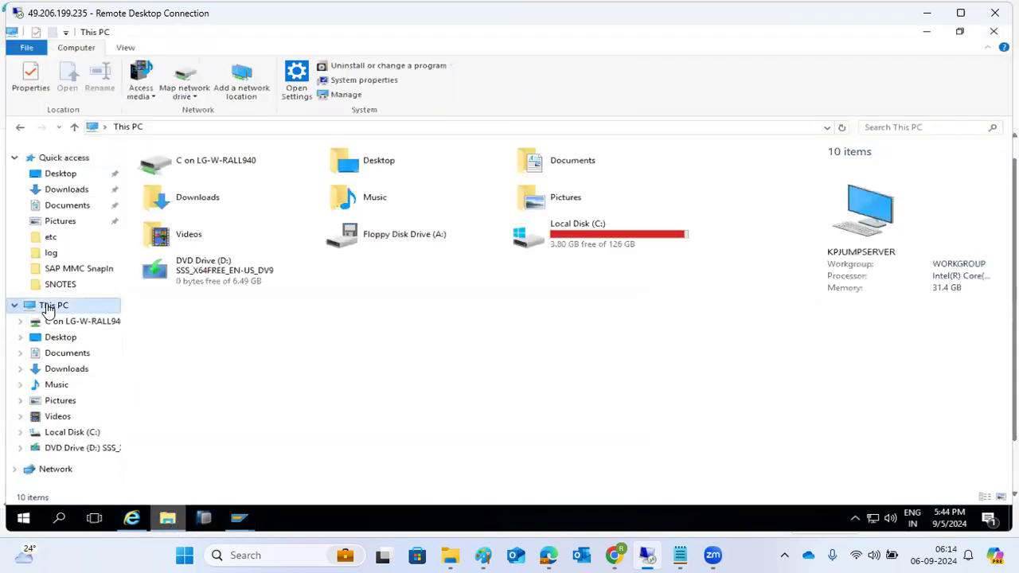
pyautogui.doubleClick(604, 236)
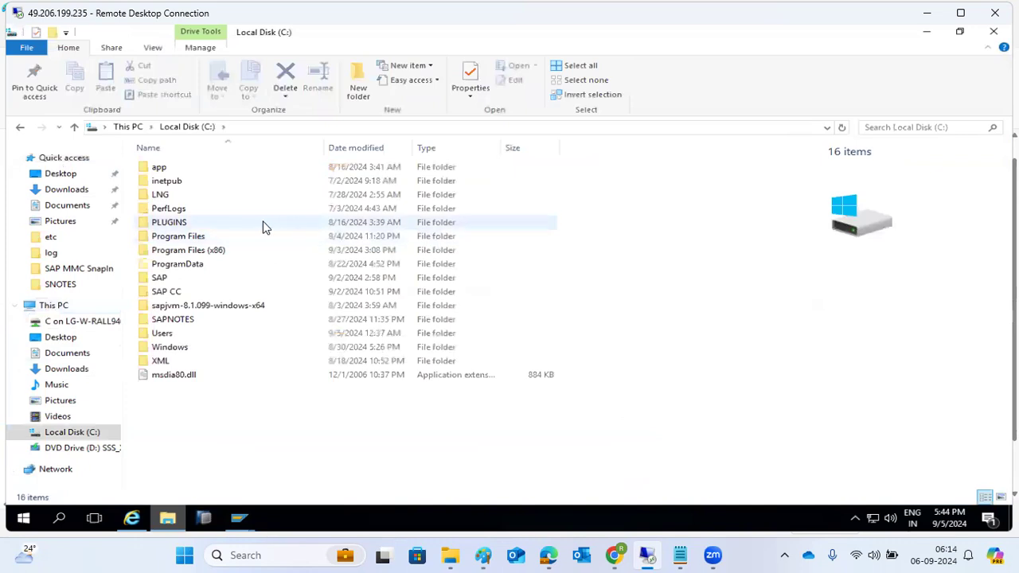
pyautogui.doubleClick(161, 278)
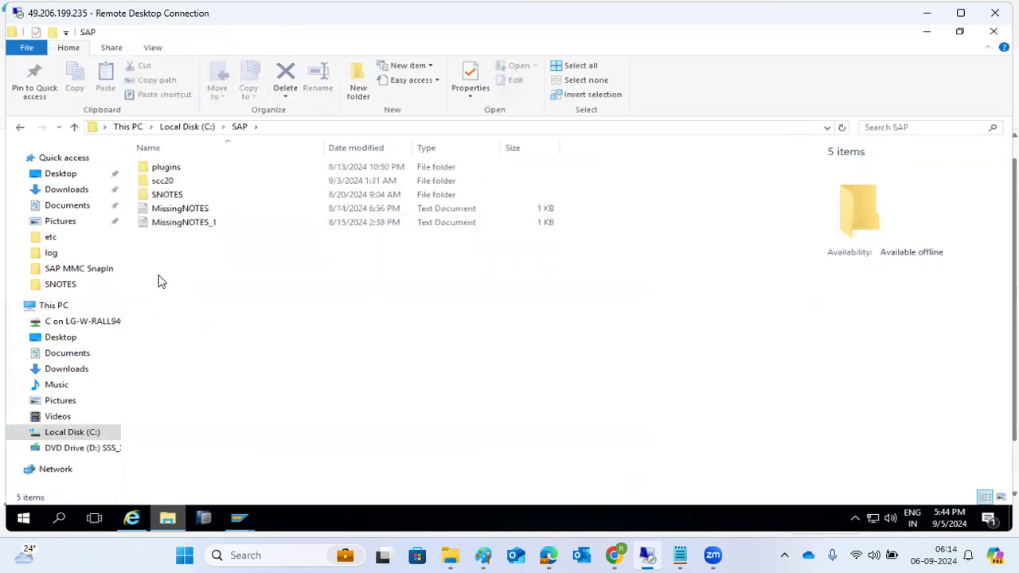
pyautogui.doubleClick(183, 169)
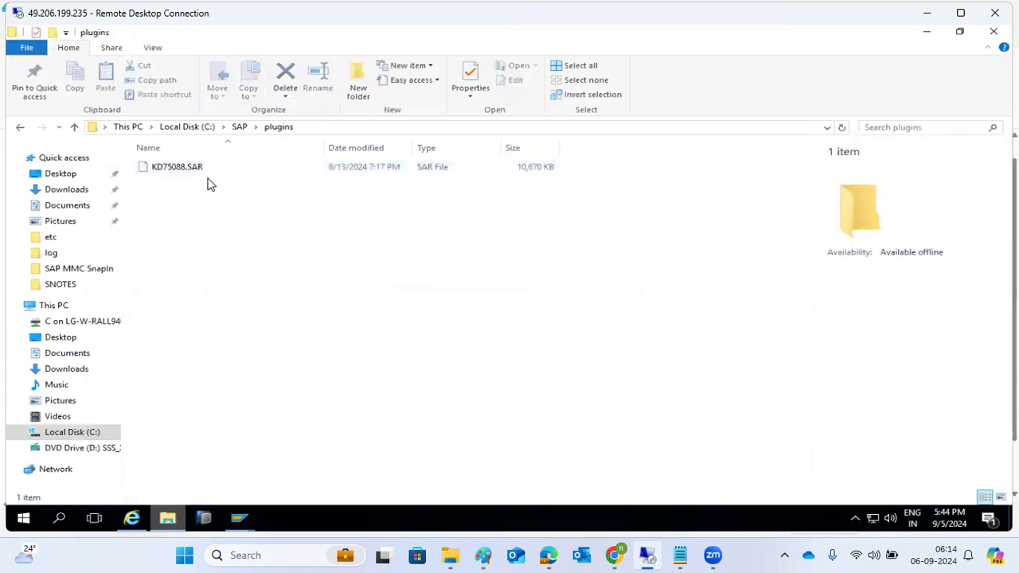
# Step: Return to Local Disk (C:) and open the PLUGINS folder containing the SAR files
pyautogui.hotkey('alt', 'Left')
pyautogui.hotkey('alt', 'Left')
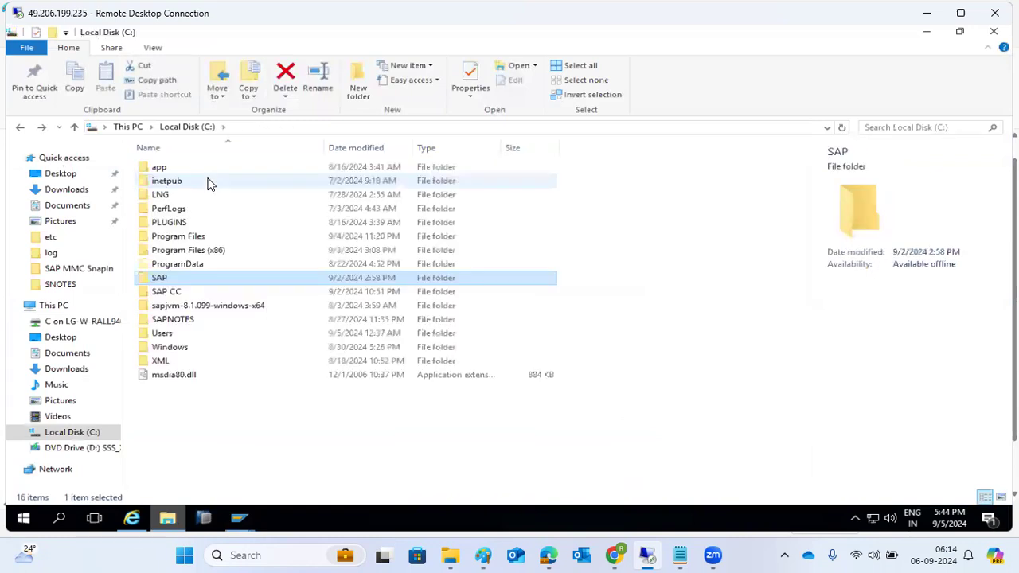
pyautogui.doubleClick(174, 224)
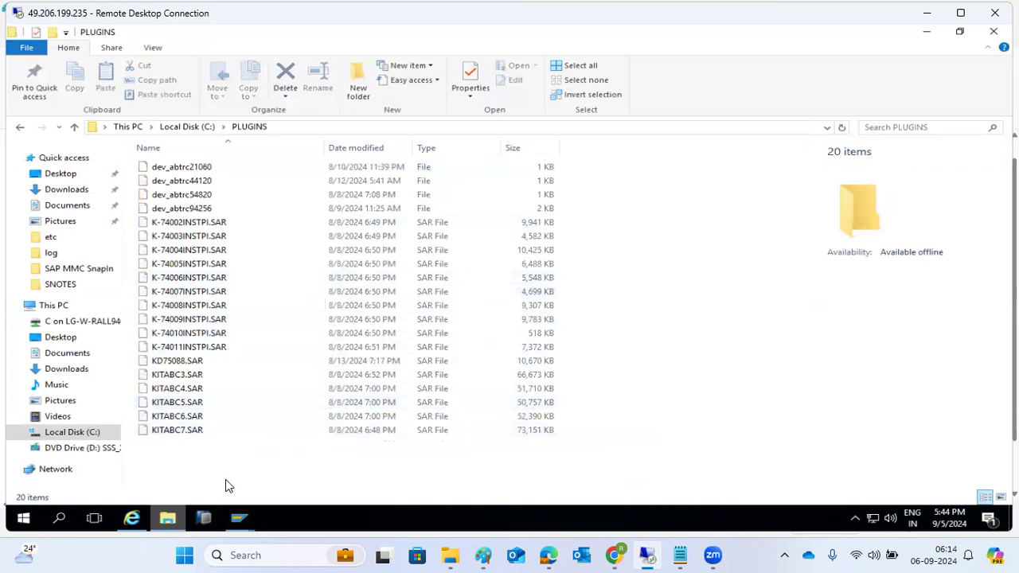
# Step: Switch back to the Support Package Manager's system status, reopen the installed software list and check the ST-PI release
pyautogui.click(252, 526)
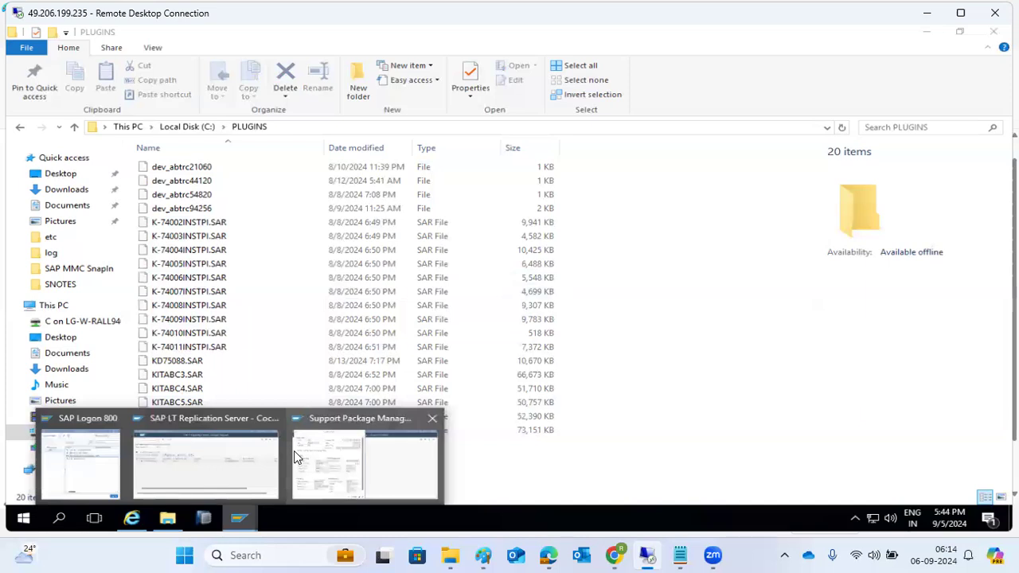
pyautogui.click(312, 461)
pyautogui.click(455, 256)
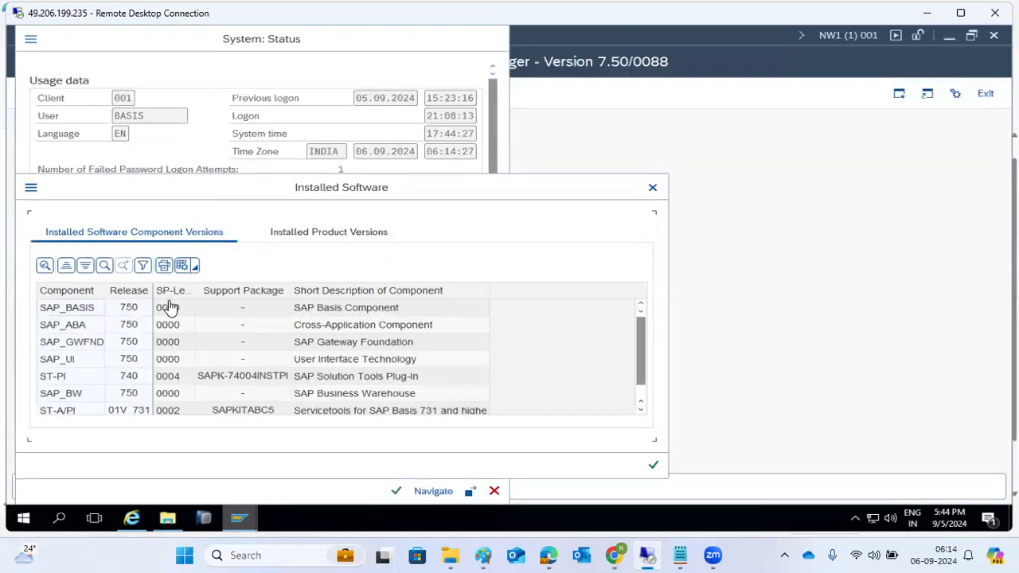
pyautogui.click(125, 380)
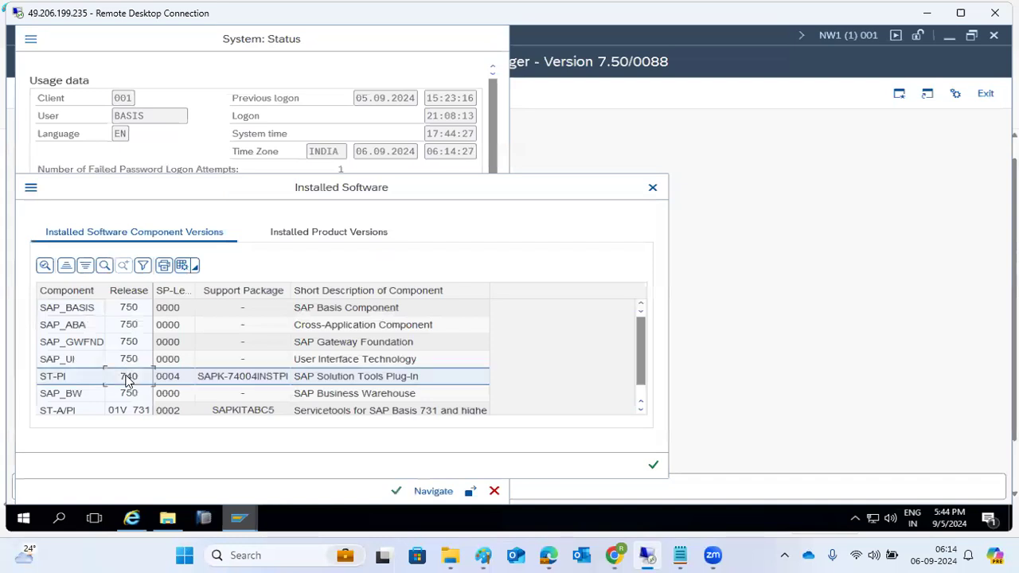
# Step: Compare the ST-PI level with K-74004INSTPI.SAR in the PLUGINS folder, and select the next package, K-74005INSTPI.SAR
pyautogui.click(167, 518)
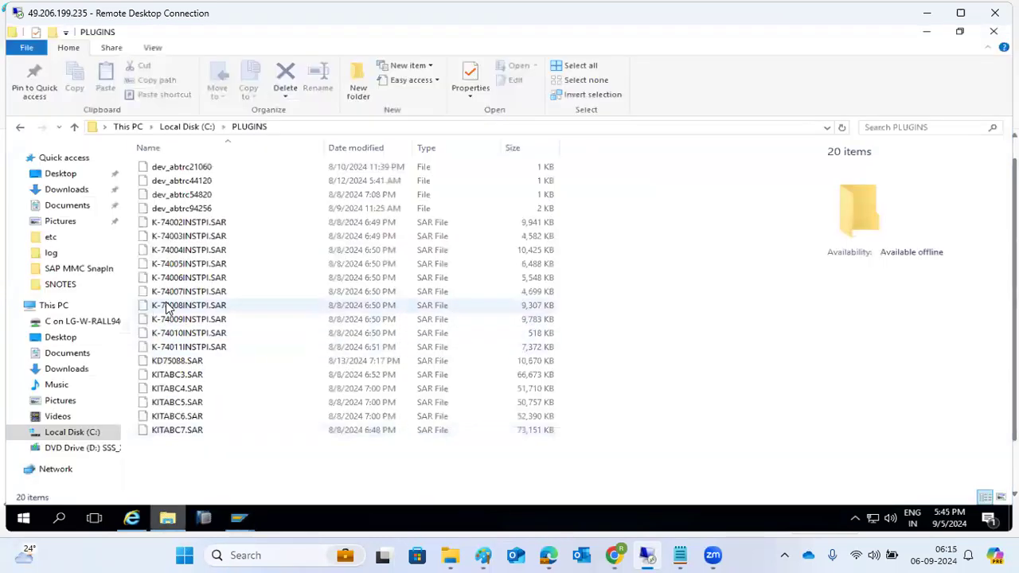
pyautogui.click(178, 253)
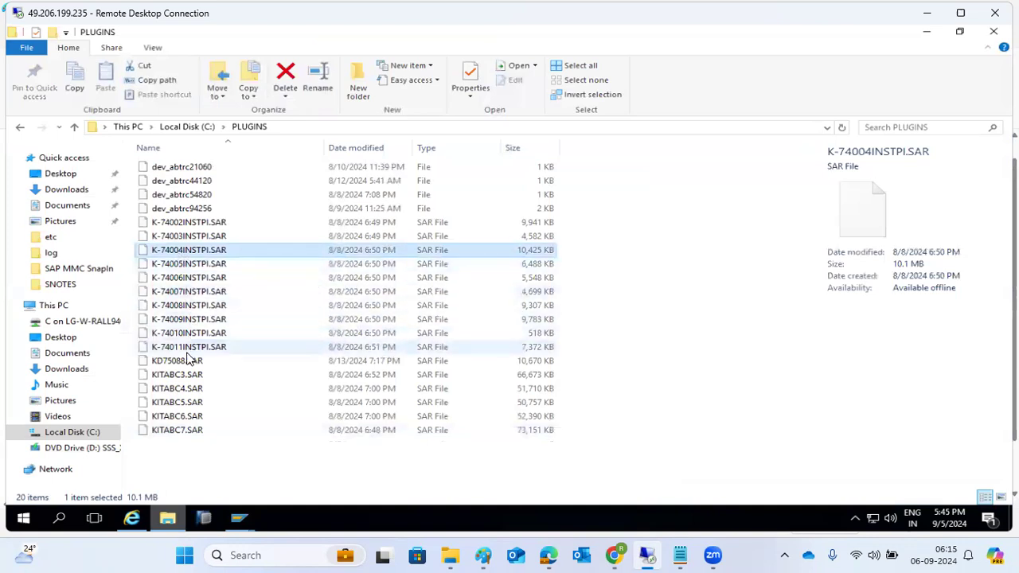
pyautogui.click(177, 266)
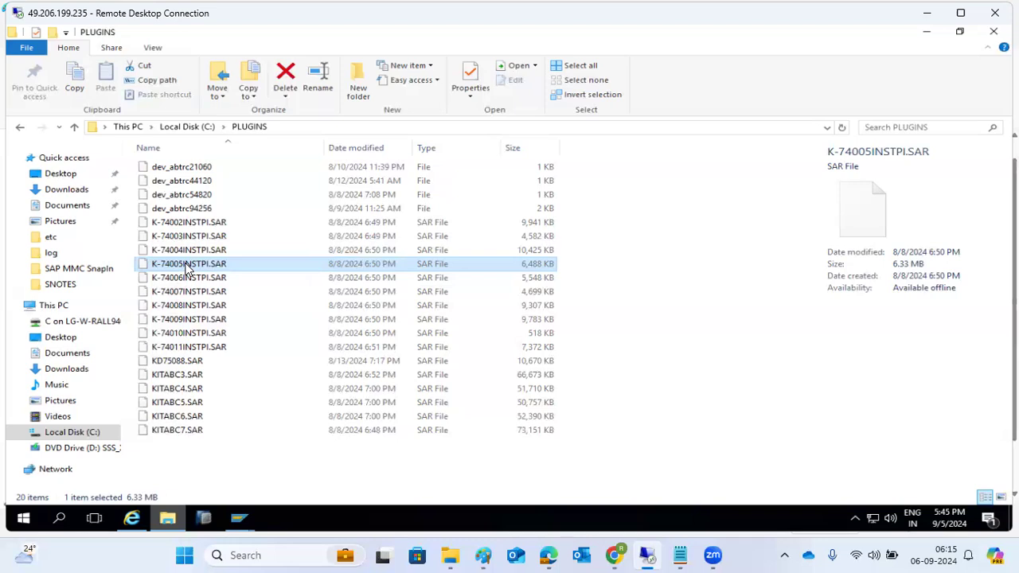
# Step: Return to the Support Package Manager session and close the installed software and system status windows
pyautogui.click(238, 518)
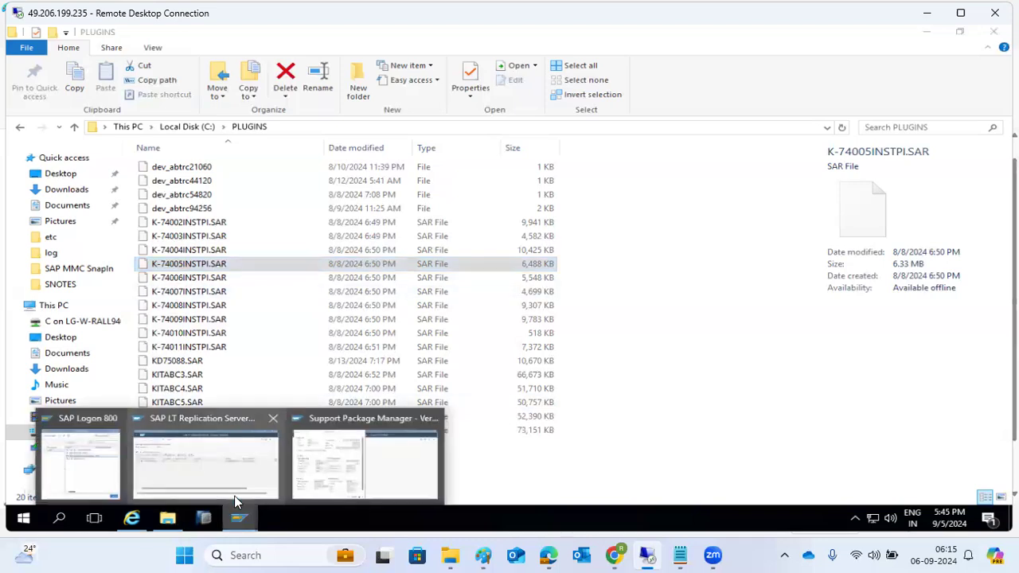
pyautogui.click(354, 454)
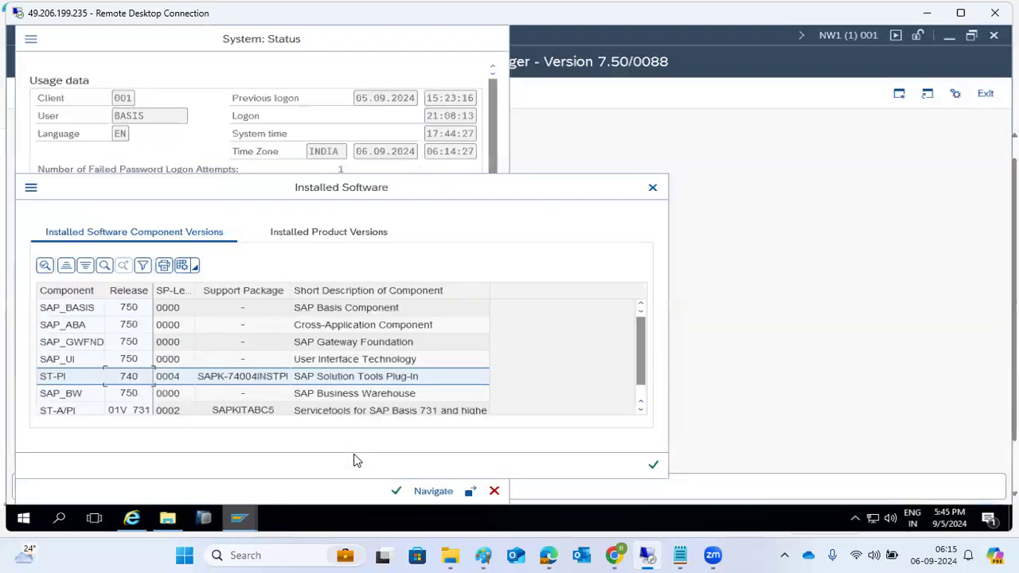
pyautogui.click(653, 465)
pyautogui.click(495, 491)
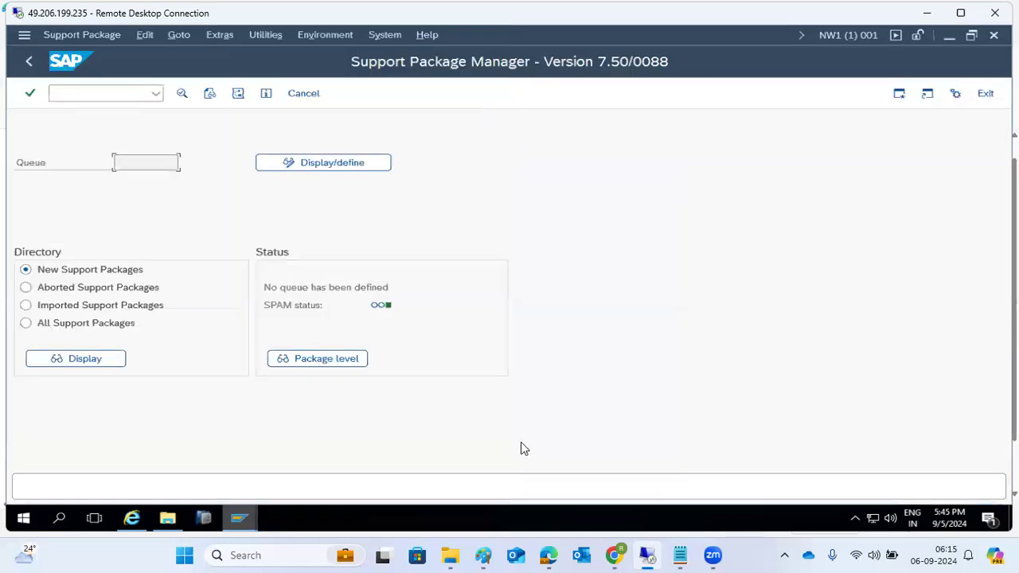
# Step: Switch to Microsoft Edge with the SAP for Me notes and close the Secret Details and Incidents pages
pyautogui.moveTo(613, 556)
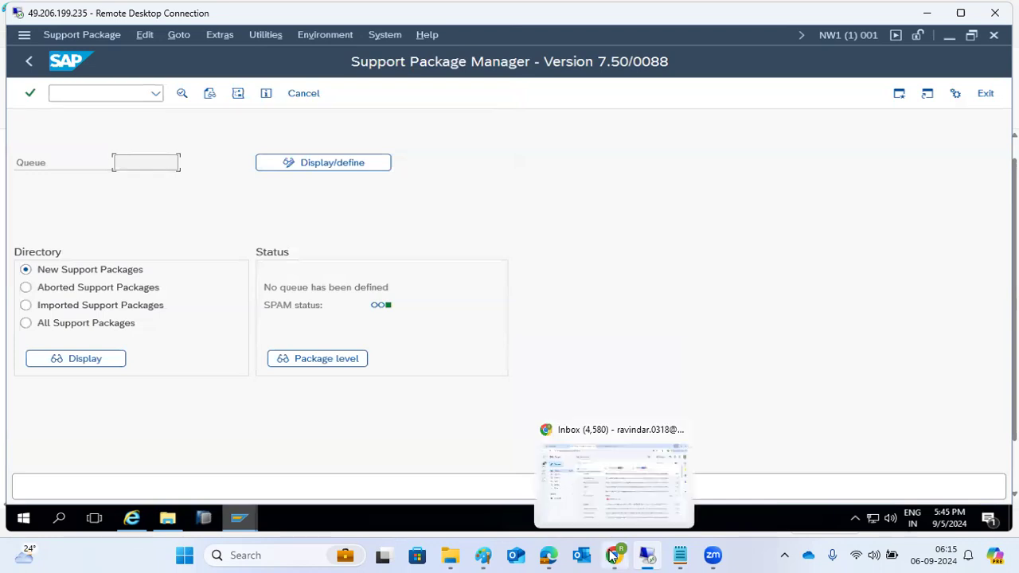
pyautogui.moveTo(546, 555)
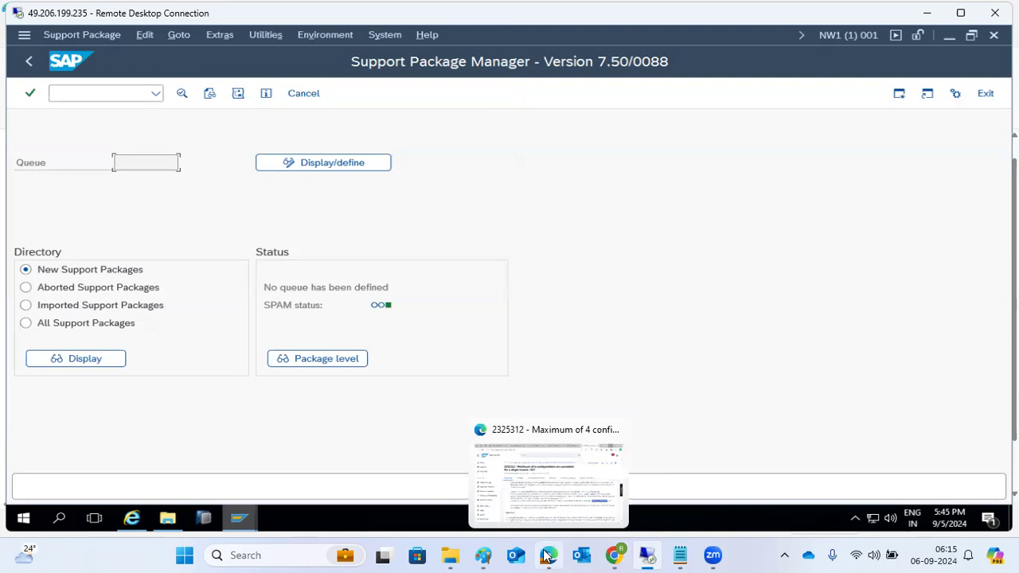
pyautogui.click(546, 555)
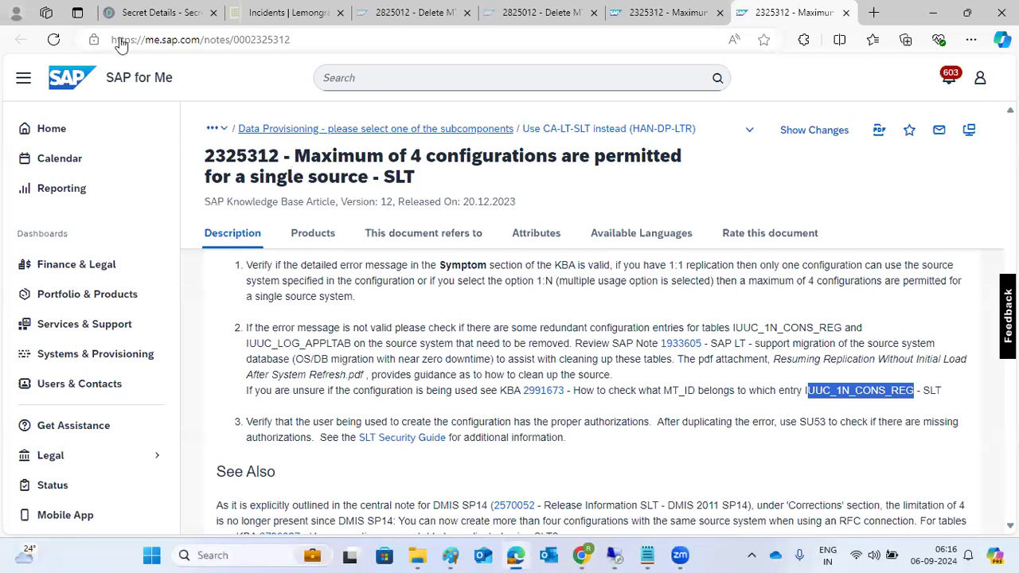
pyautogui.click(213, 13)
pyautogui.click(213, 12)
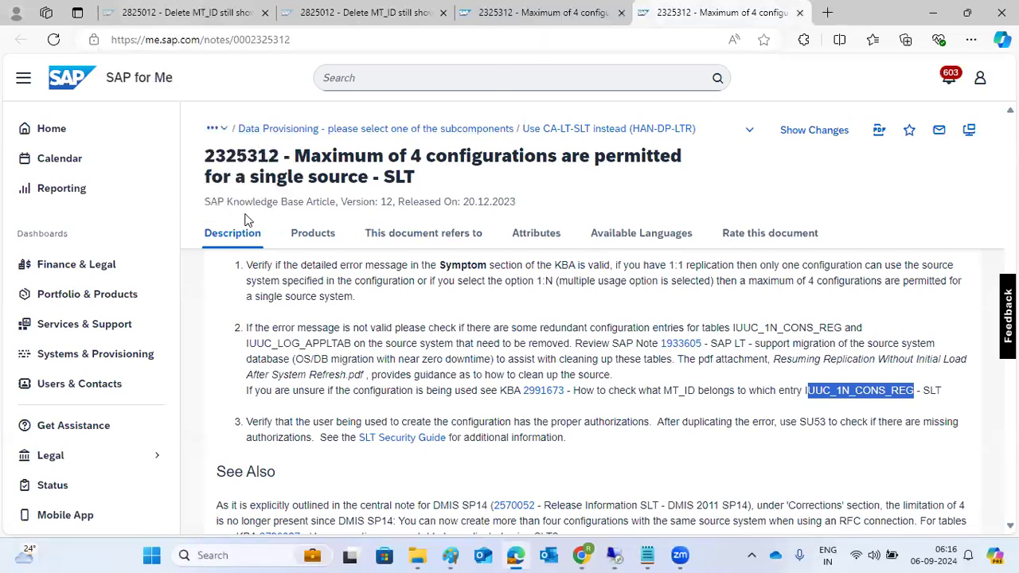
# Step: Open the Software Center's support packages and patches, expand the alphabetical index and show the products under letter S
pyautogui.click(70, 357)
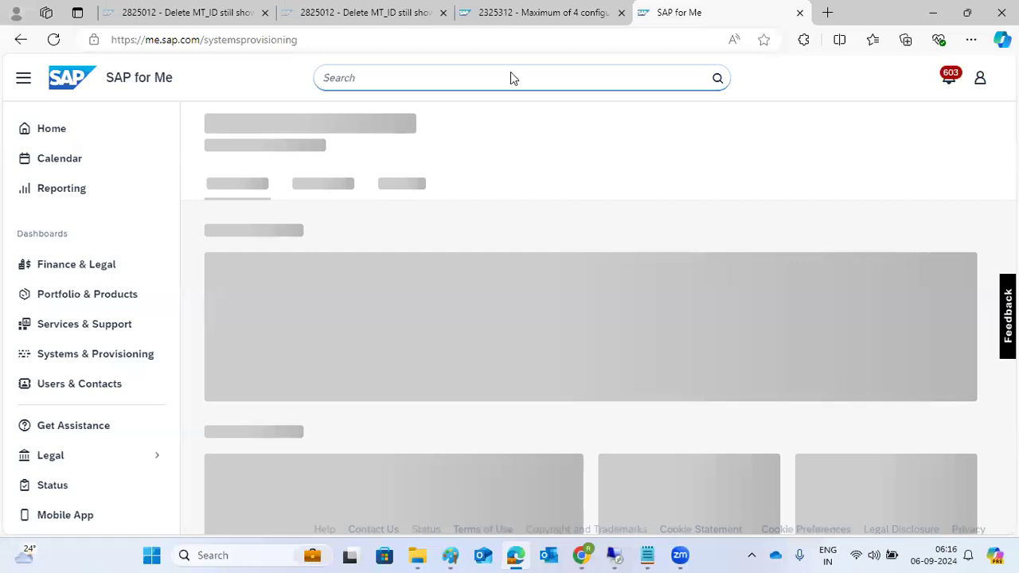
pyautogui.click(416, 177)
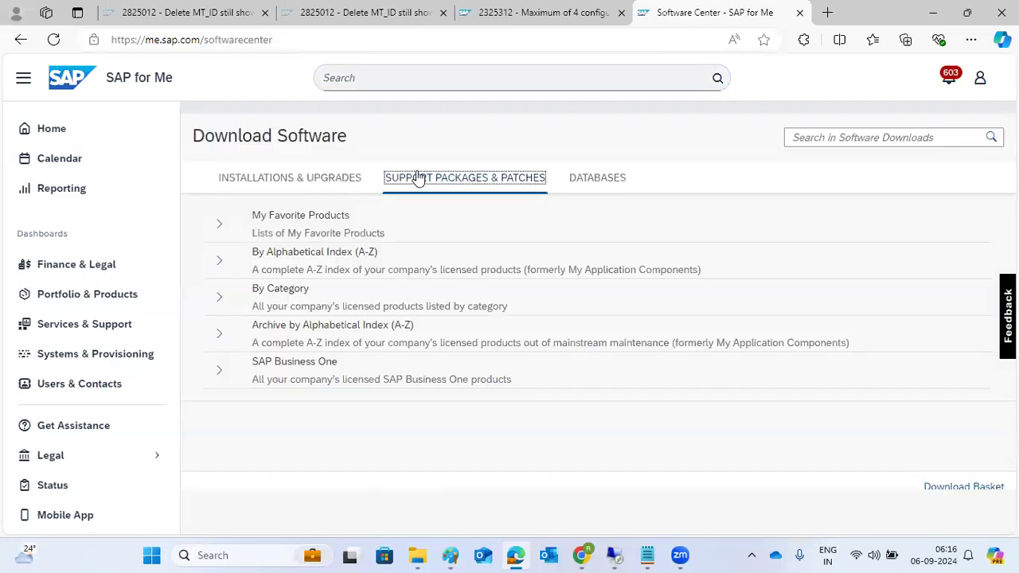
pyautogui.click(215, 265)
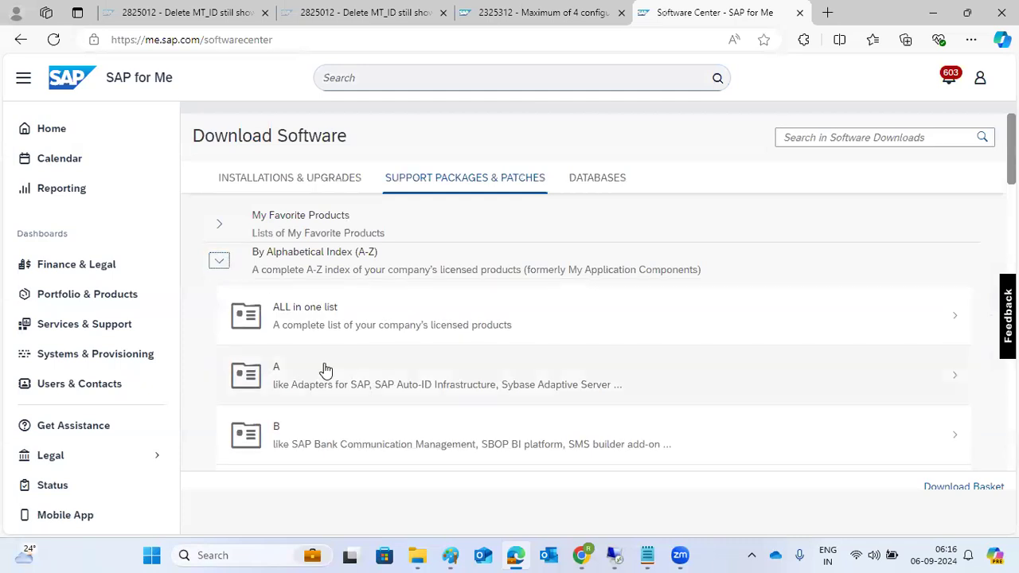
pyautogui.scroll(-5, 325, 369)
pyautogui.scroll(-5, 325, 369)
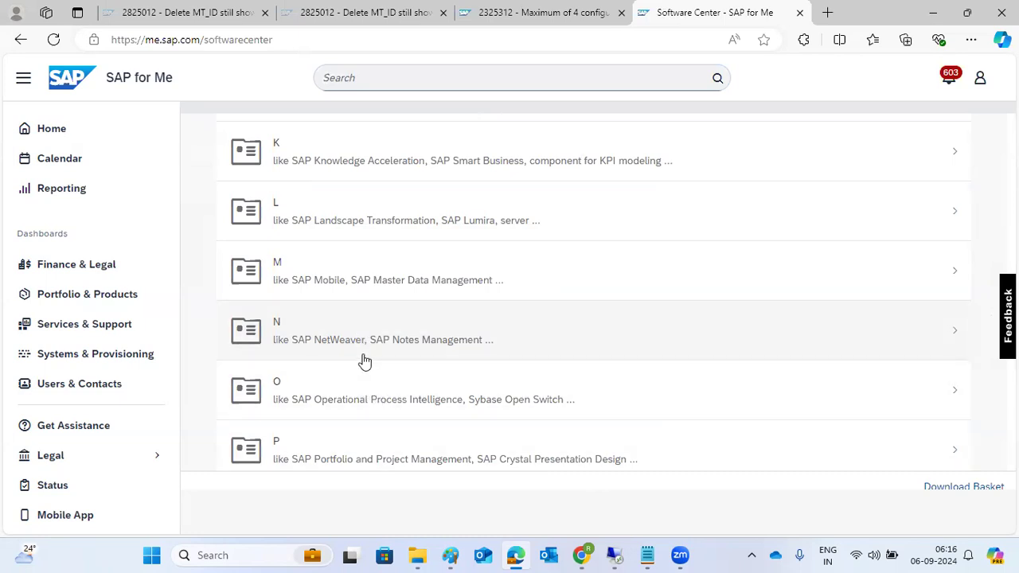
pyautogui.scroll(-2, 362, 362)
pyautogui.scroll(-1, 360, 376)
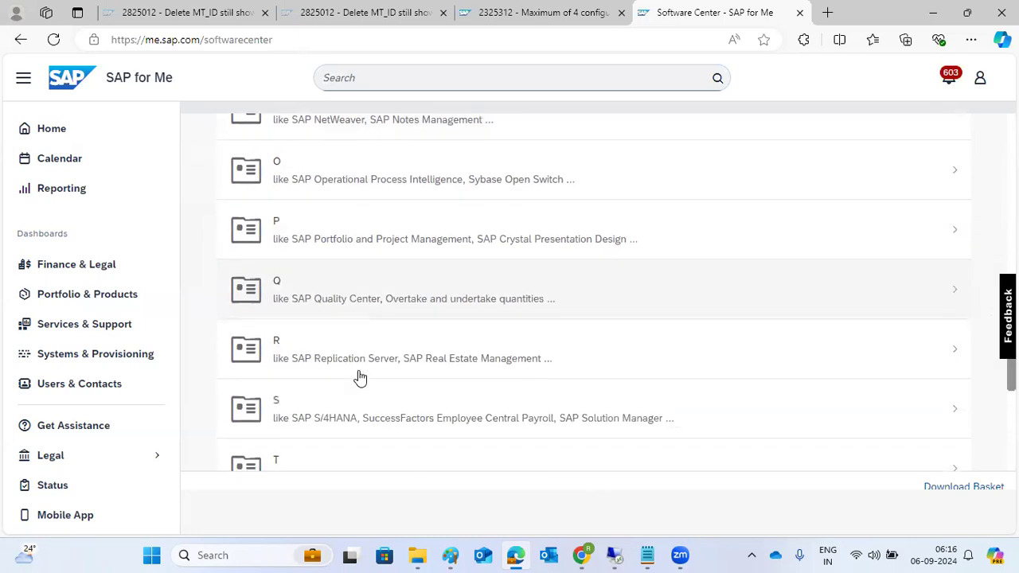
pyautogui.click(348, 426)
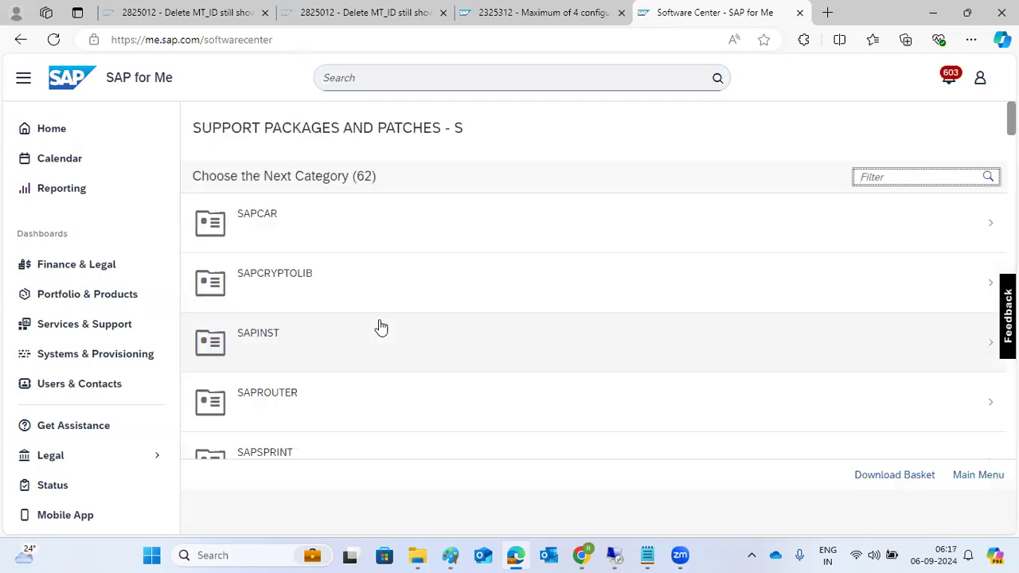
# Step: Find the ST-A/PI category and list the downloadable support packages for ST-A/PI 01V_731
pyautogui.scroll(-6, 371, 374)
pyautogui.scroll(-2, 371, 375)
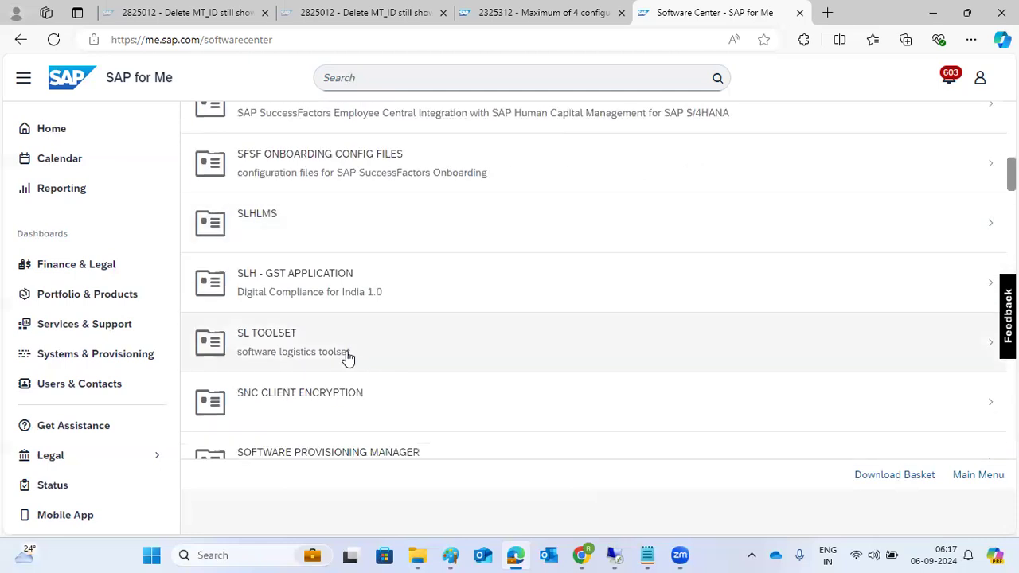
pyautogui.scroll(-3, 347, 359)
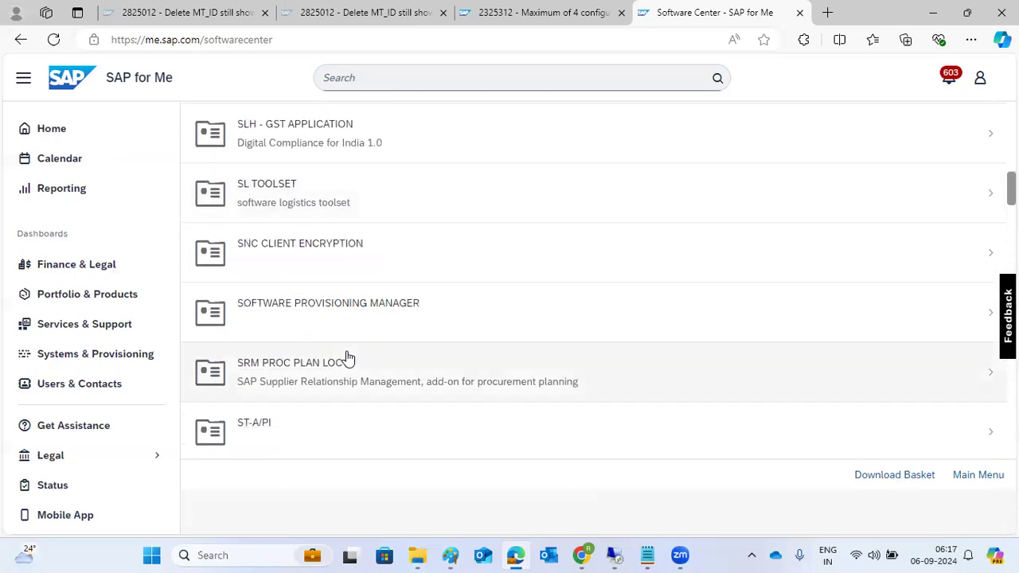
pyautogui.click(305, 366)
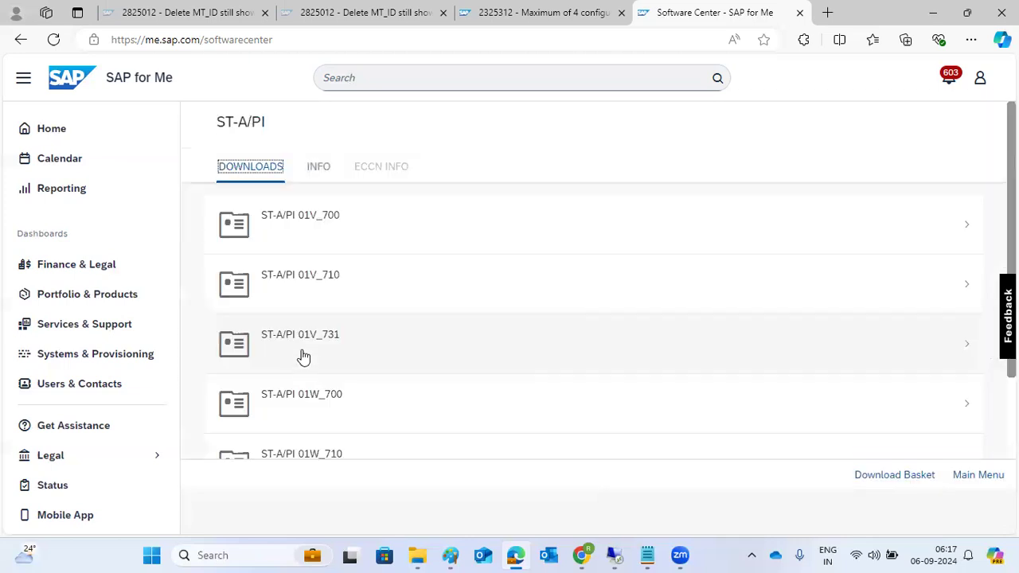
pyautogui.scroll(-2, 343, 326)
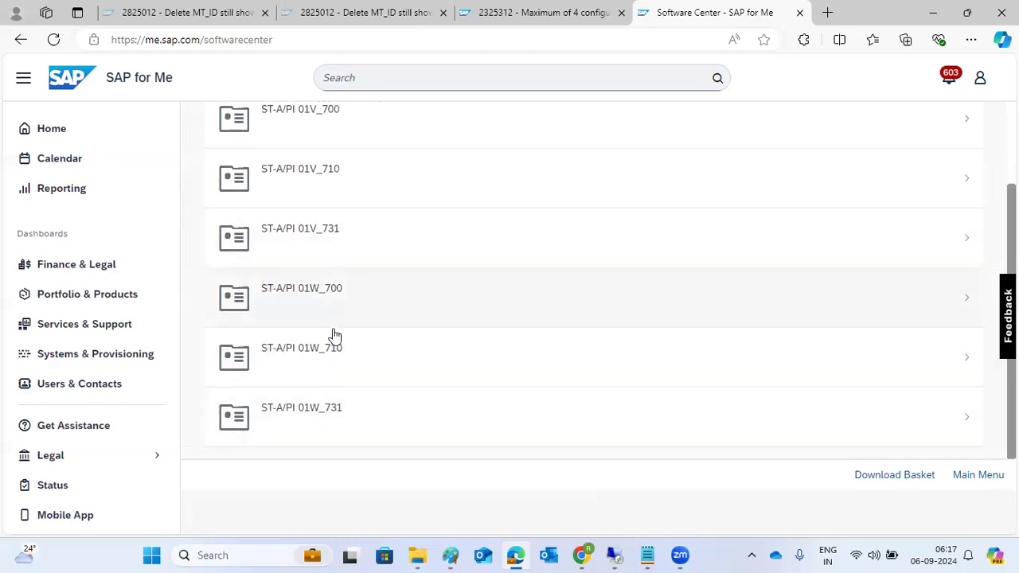
pyautogui.click(315, 252)
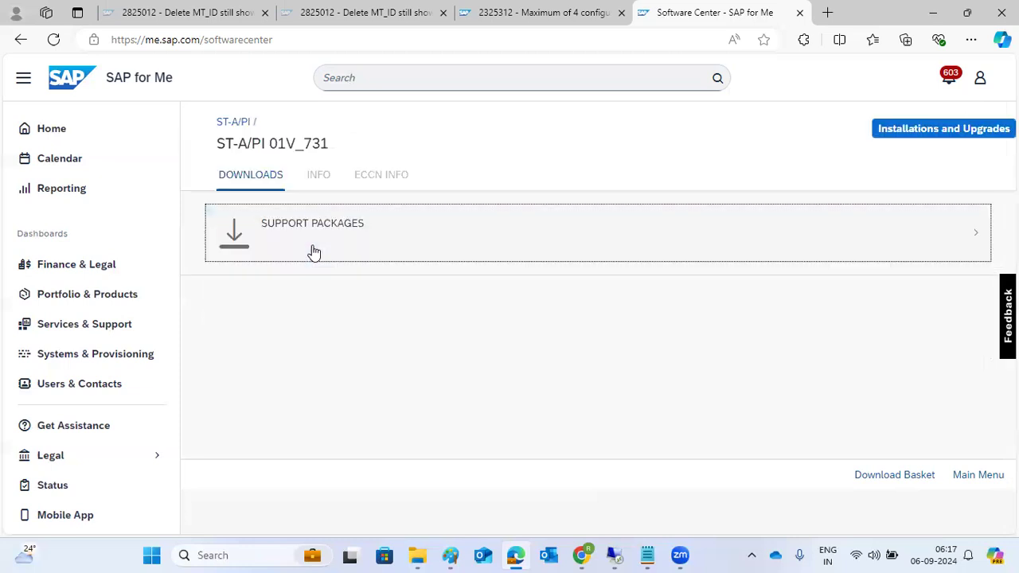
pyautogui.click(315, 252)
pyautogui.scroll(-1, 335, 388)
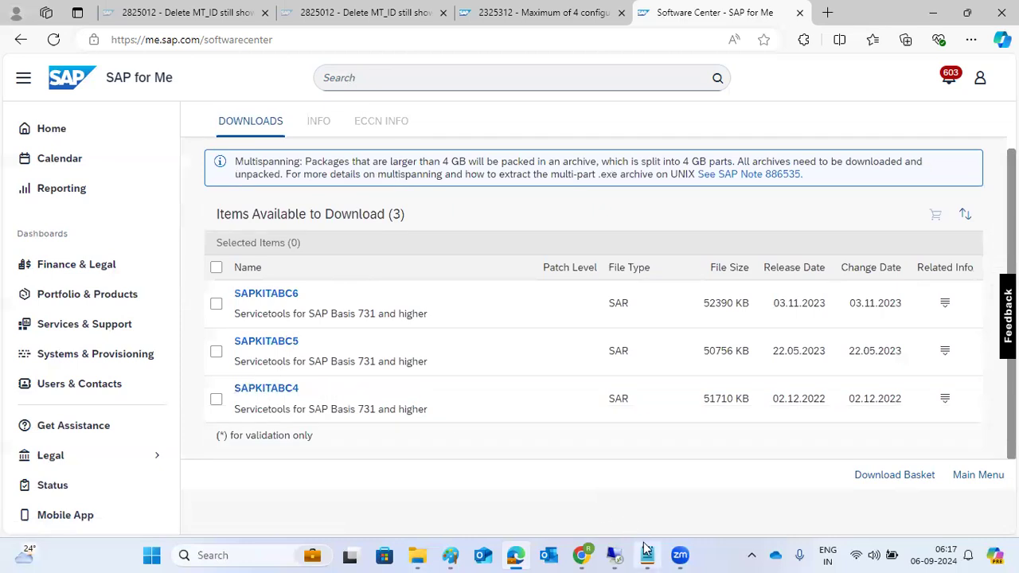
# Step: Leave the ST-A/PI 01V_731 package list and go back to the overview of ST-A/PI versions
pyautogui.moveTo(620, 552)
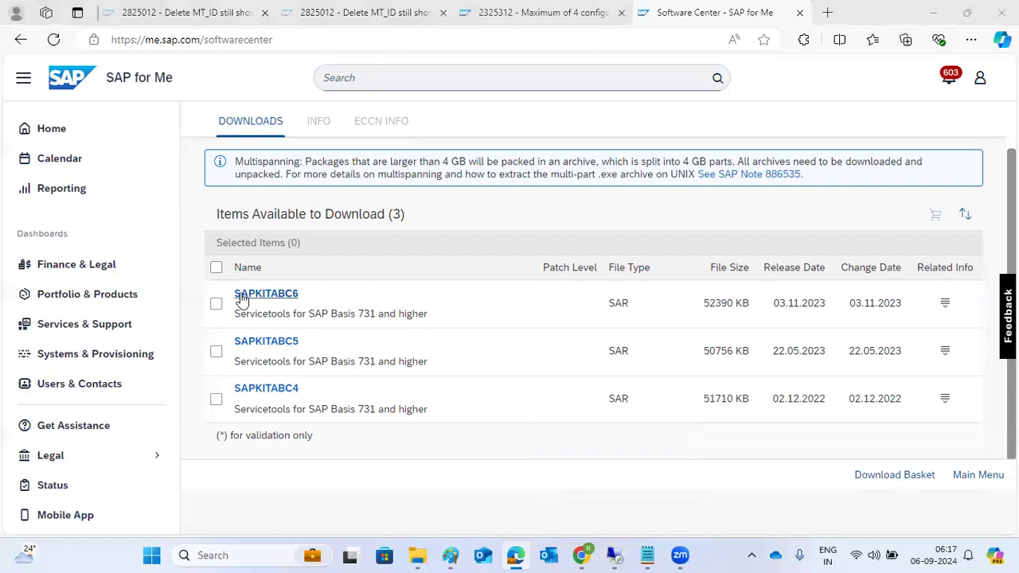
pyautogui.scroll(2, 281, 311)
pyautogui.click(306, 124)
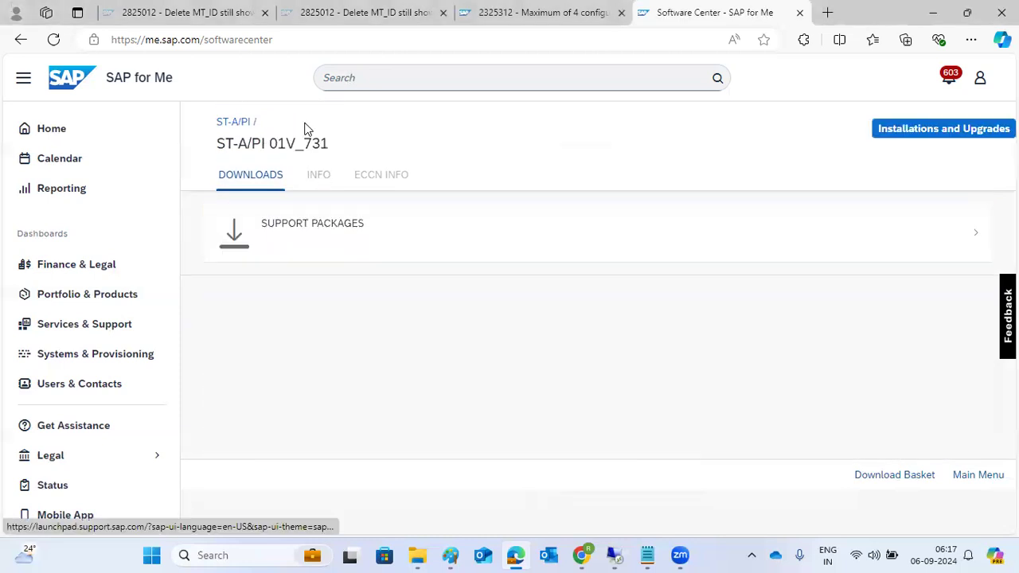
pyautogui.click(244, 122)
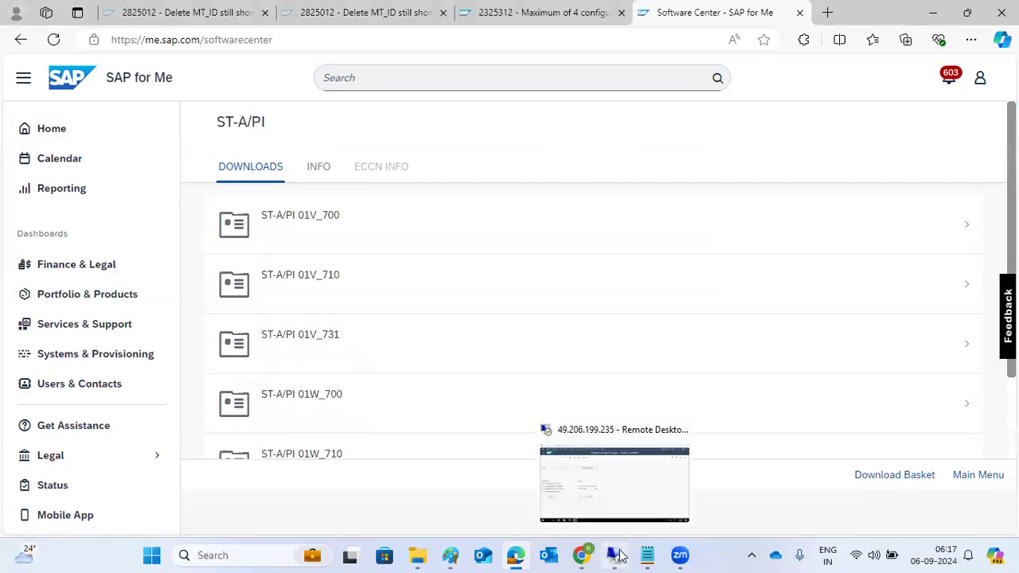
# Step: Switch to the Remote Desktop session, check the PLUGINS folder and return to the Support Package Manager
pyautogui.click(626, 480)
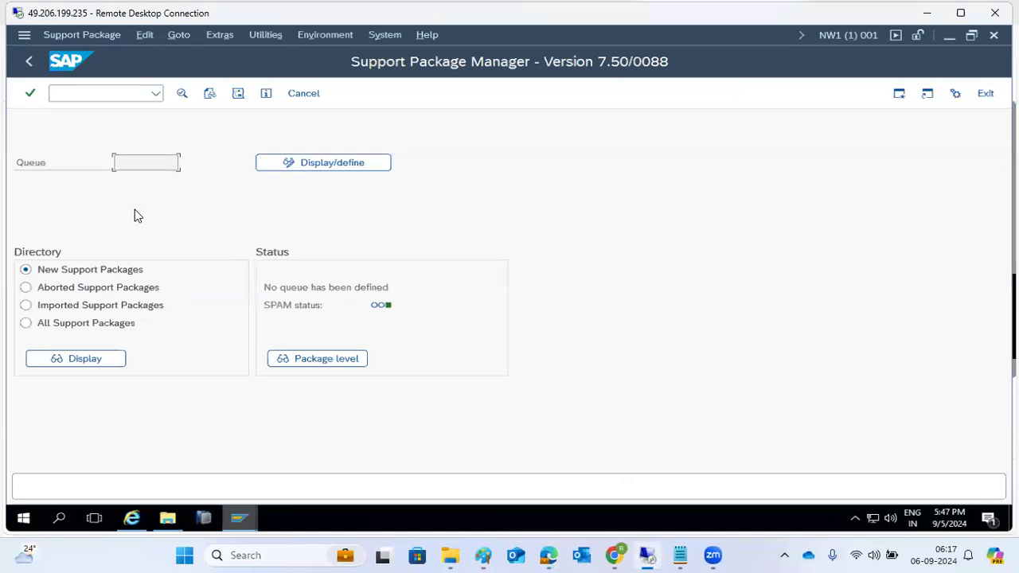
pyautogui.click(163, 523)
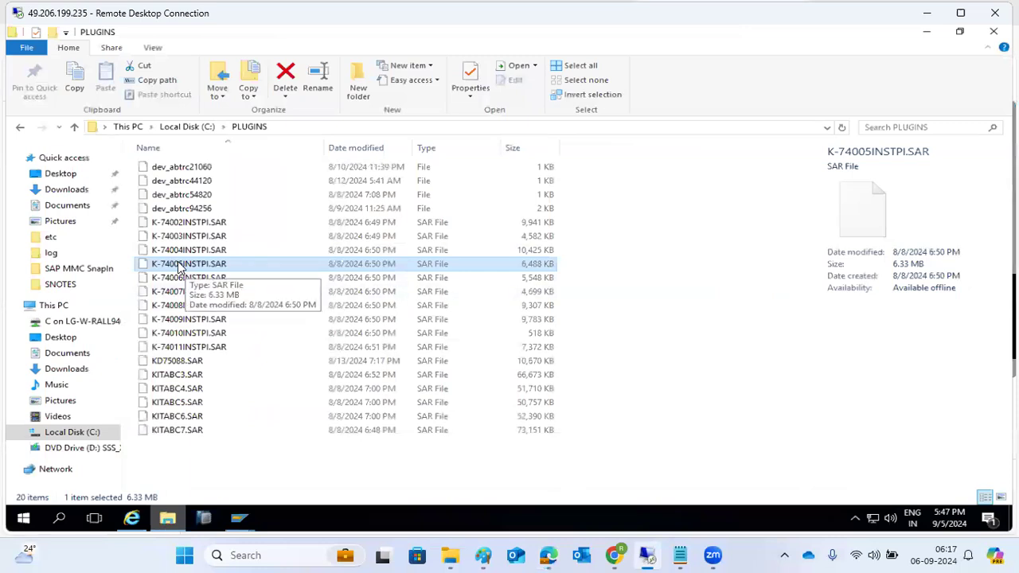
pyautogui.click(239, 519)
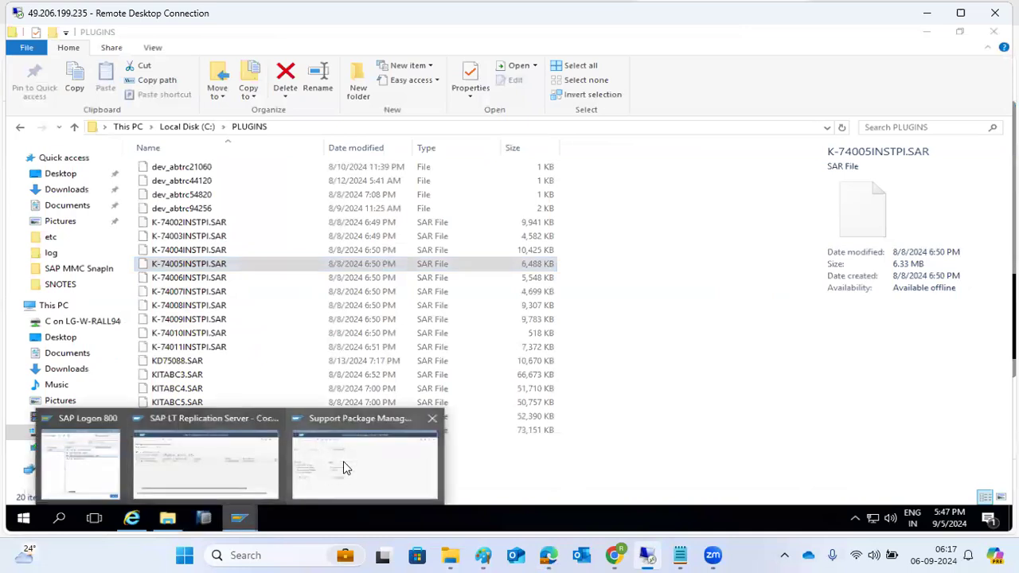
pyautogui.click(343, 461)
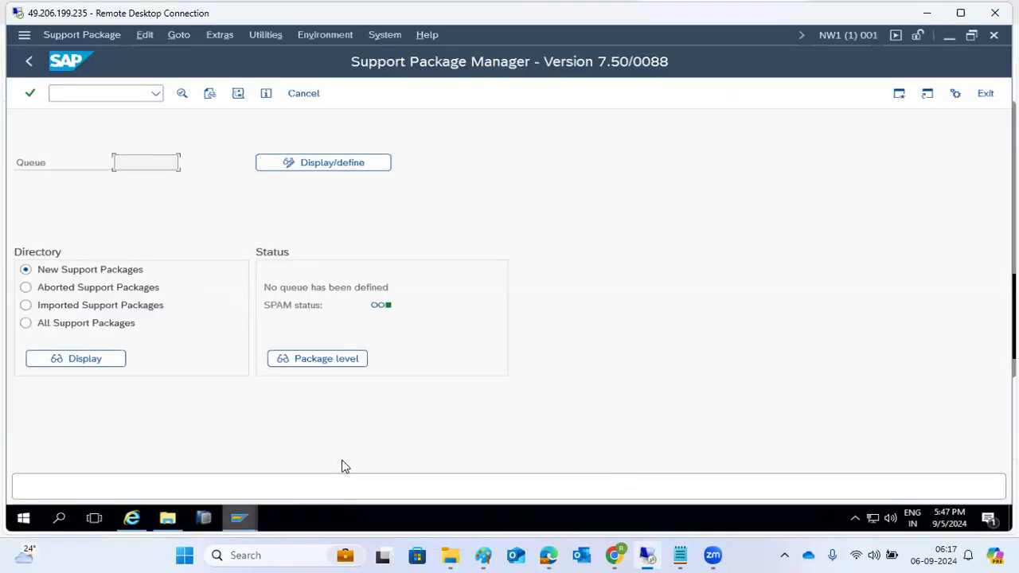
# Step: Show the installed software components from the system status and check the support package level of ST-PI
pyautogui.click(384, 35)
pyautogui.click(395, 290)
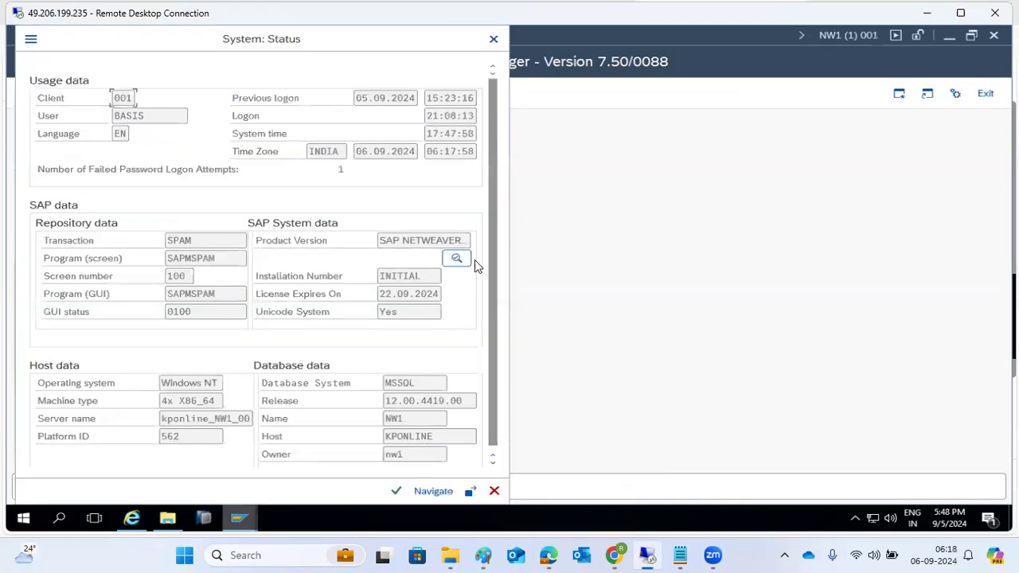
pyautogui.click(457, 258)
pyautogui.click(71, 379)
pyautogui.click(178, 380)
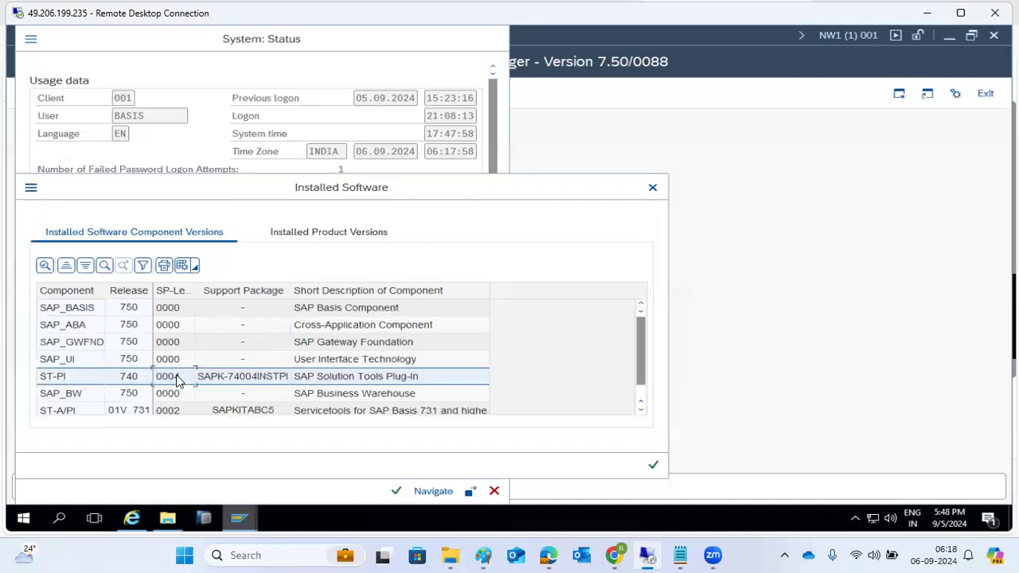
# Step: Close the installed software and system status windows and look at the package loading options in client 001
pyautogui.click(652, 189)
pyautogui.click(494, 492)
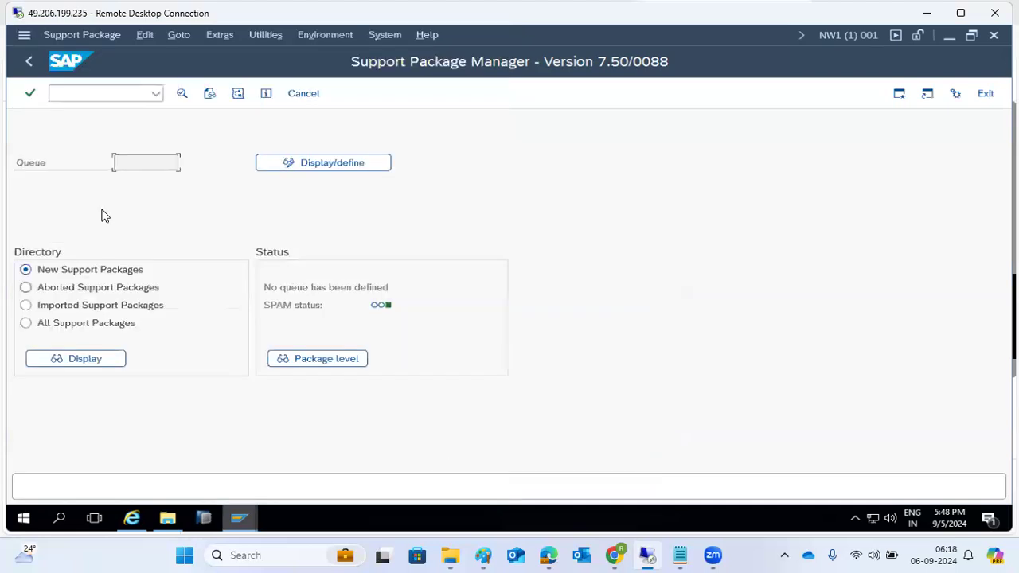
pyautogui.click(80, 35)
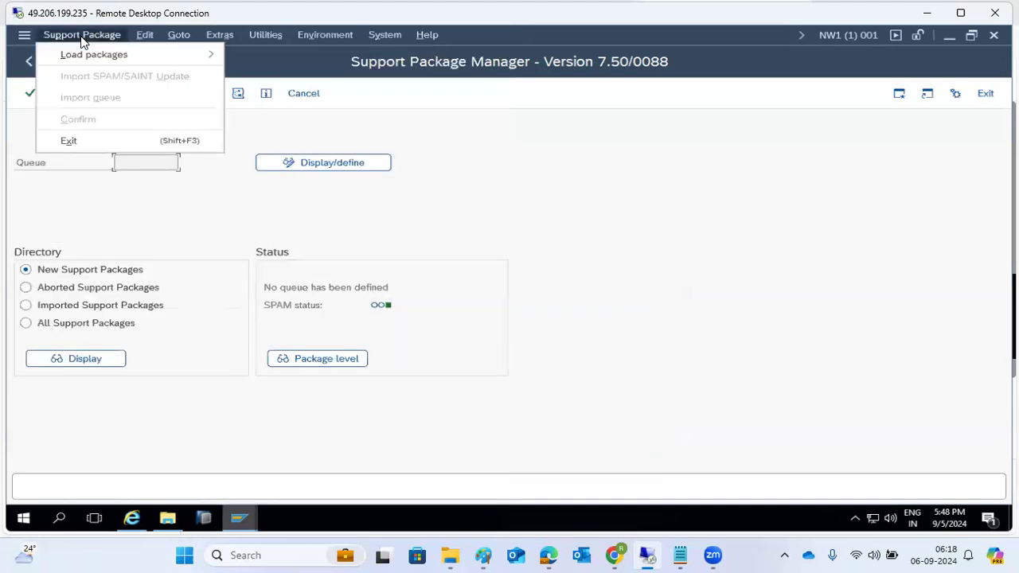
pyautogui.moveTo(95, 54)
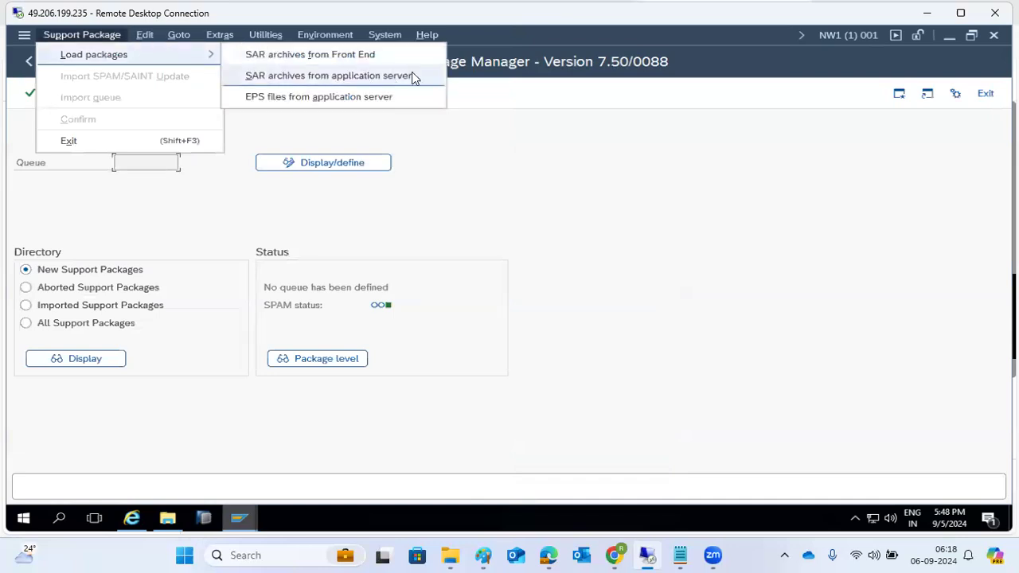
# Step: Open another NW1 logon from SAP Logon and sign in to client 000 as ddic with the account password
pyautogui.click(241, 522)
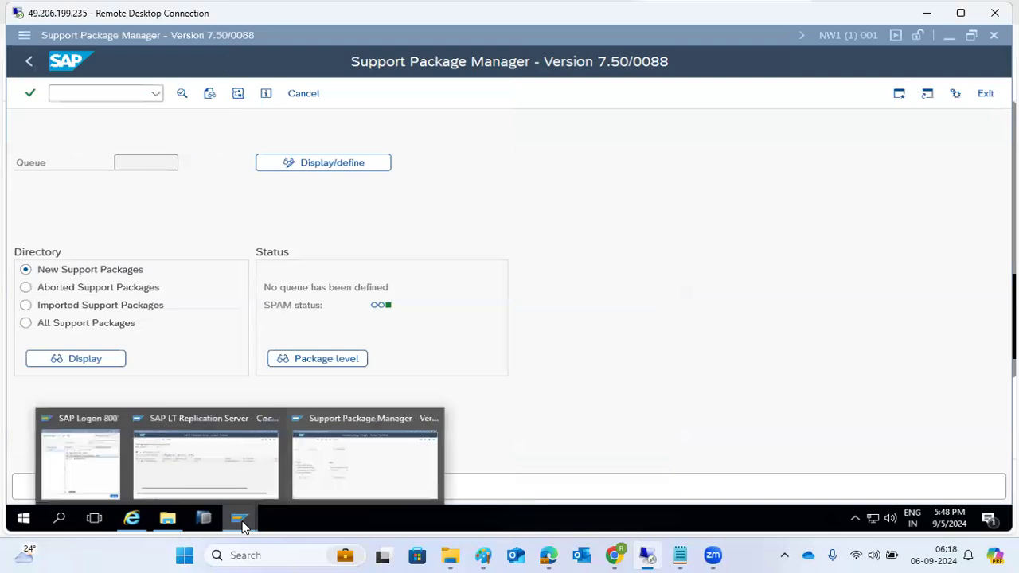
pyautogui.click(82, 461)
pyautogui.doubleClick(346, 223)
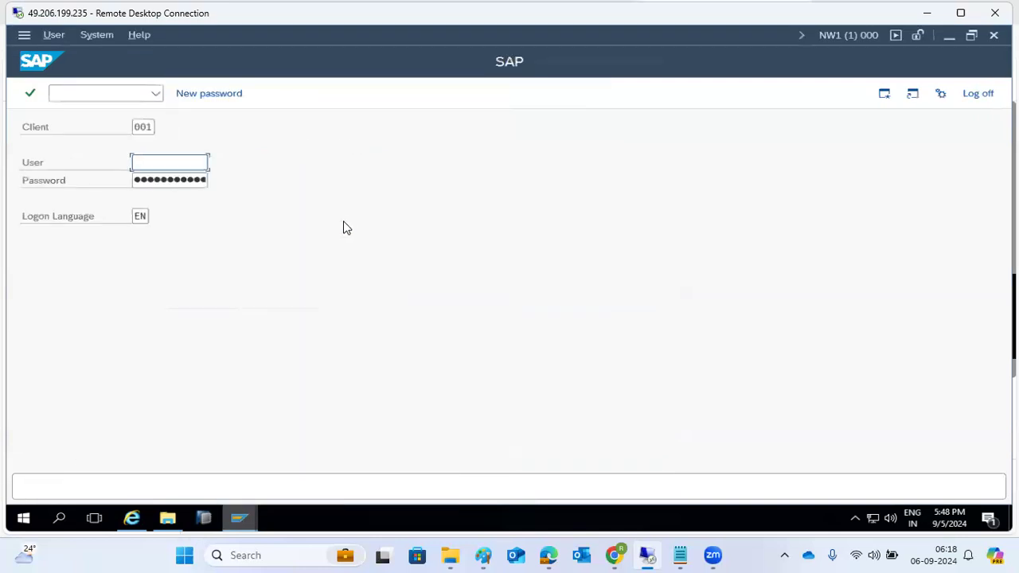
pyautogui.hotkey('shift', 'Tab')
pyautogui.write('000')
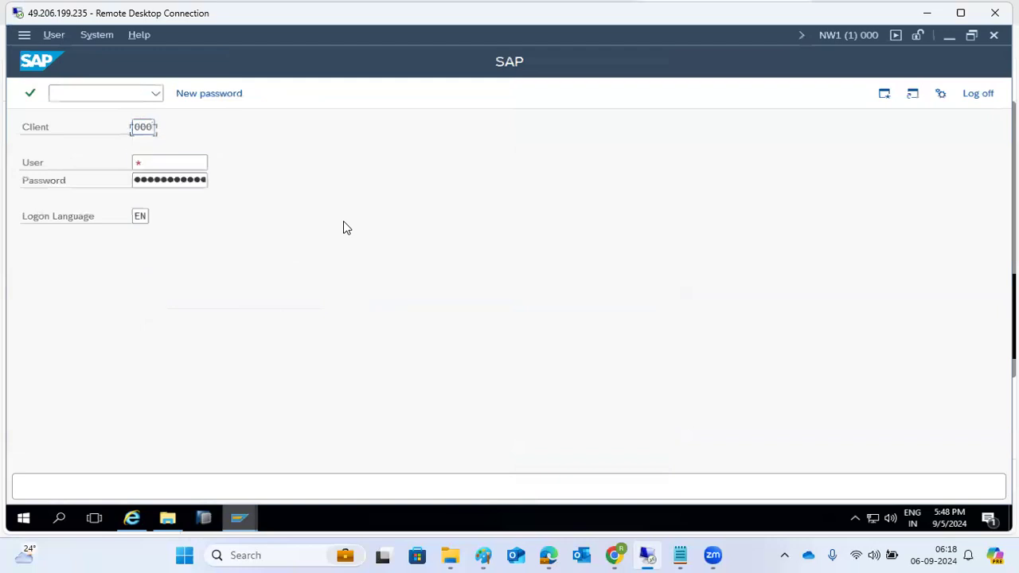
pyautogui.press('Tab')
pyautogui.write('ddic')
pyautogui.press('Tab')
pyautogui.write('*****')
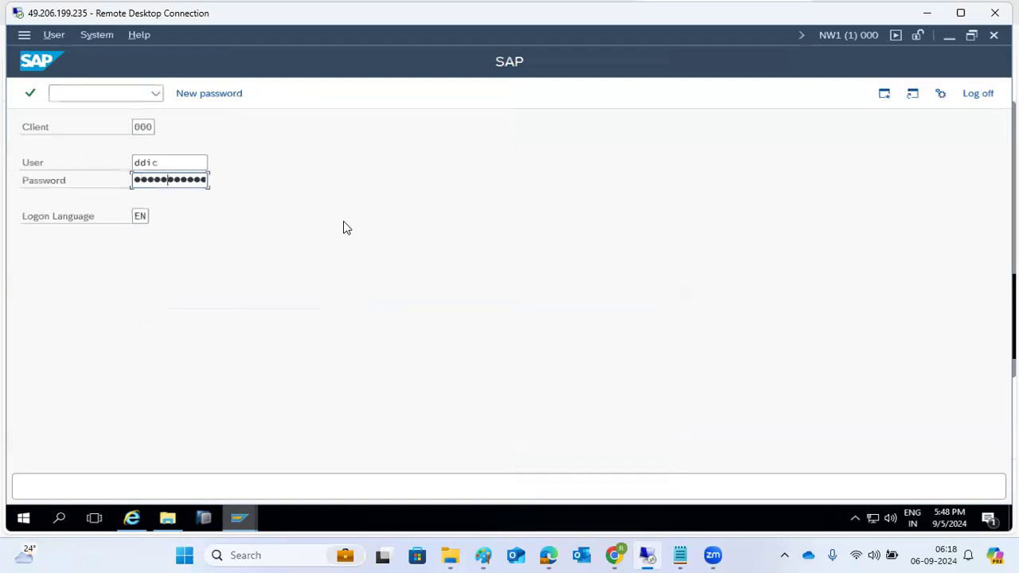
pyautogui.write('*')
pyautogui.press('Return')
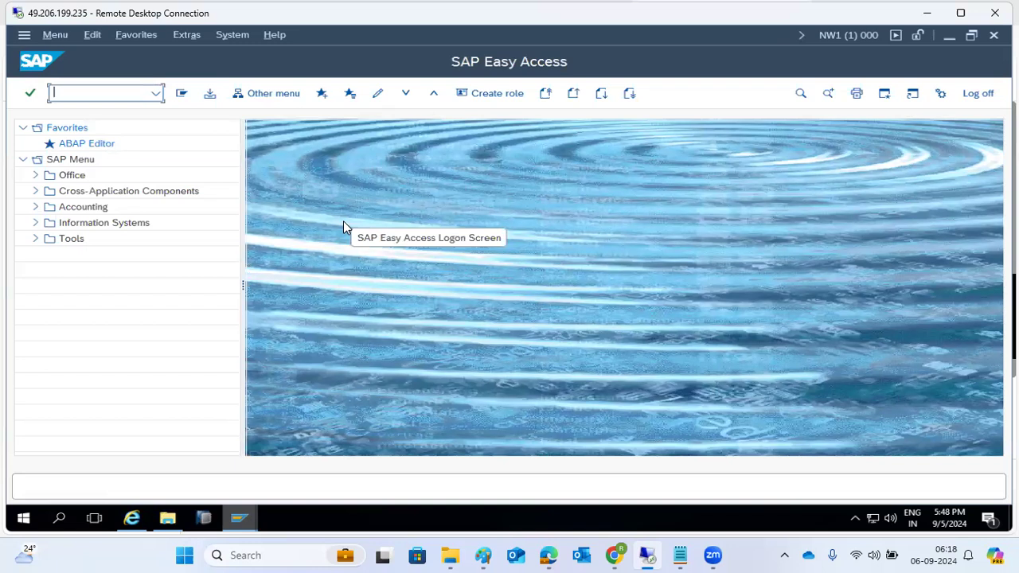
# Step: Start transaction spam in client 000 and choose to load SAR archives from the front end
pyautogui.write('spam')
pyautogui.press('Return')
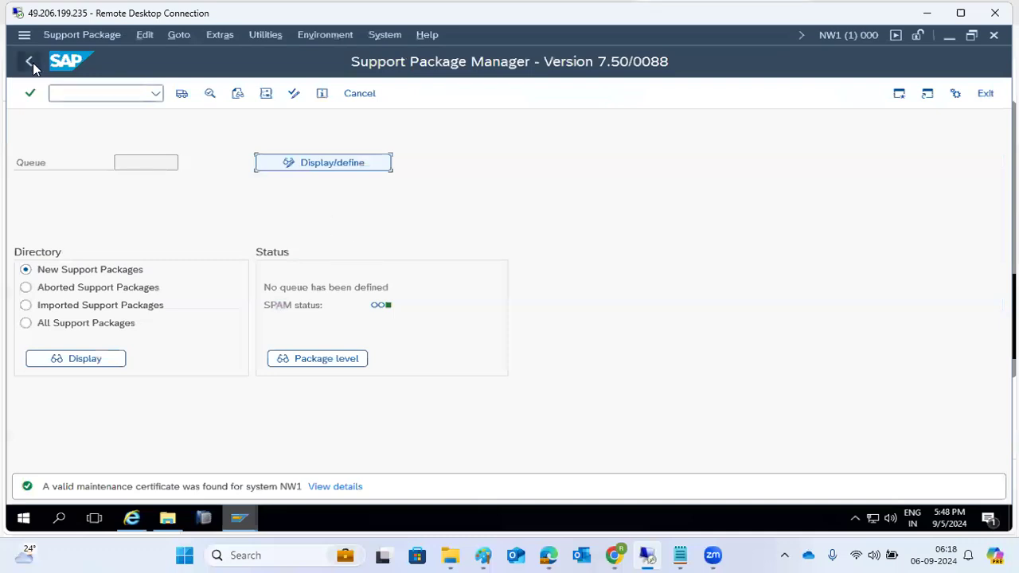
pyautogui.click(62, 35)
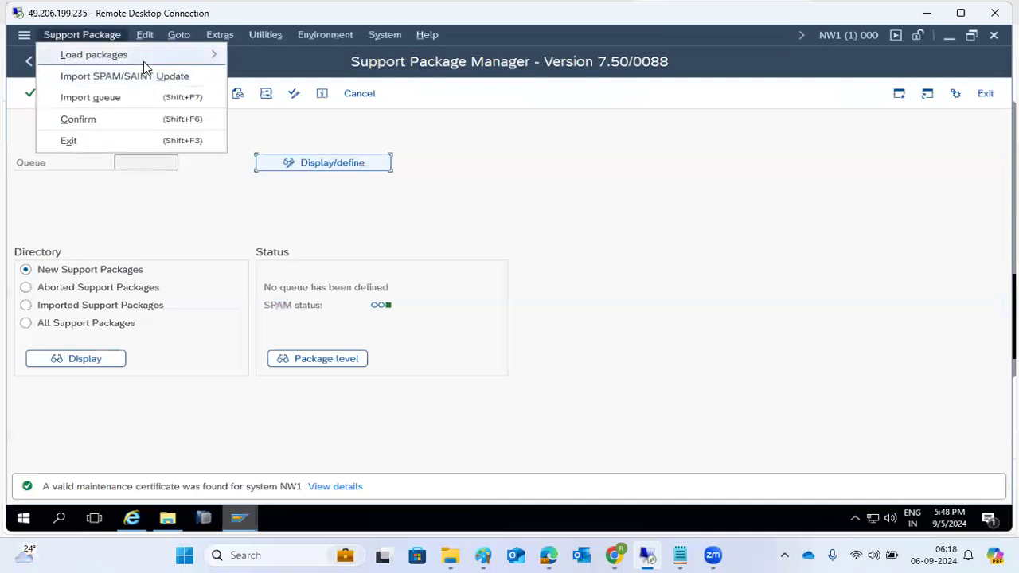
pyautogui.moveTo(202, 55)
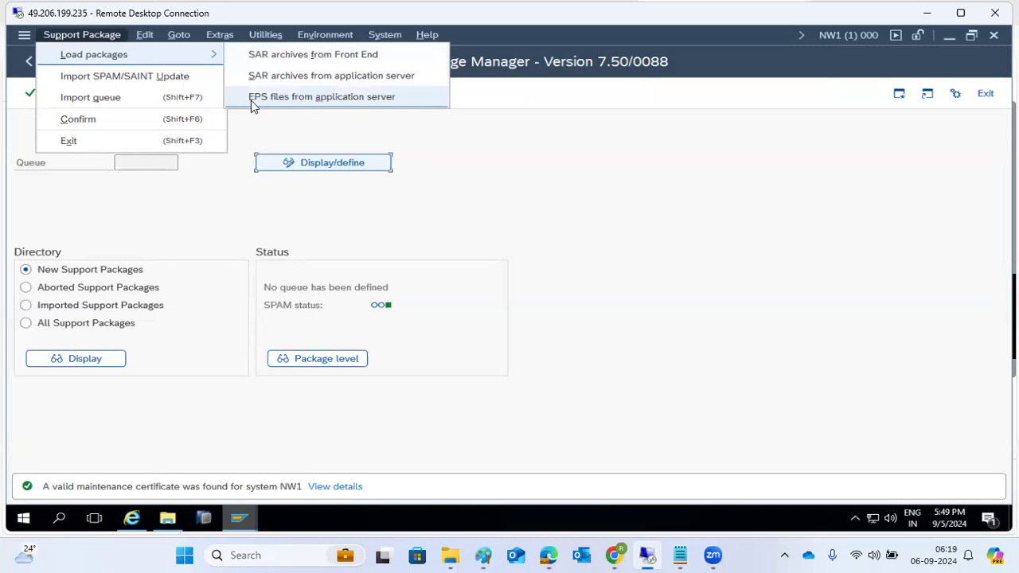
pyautogui.click(290, 55)
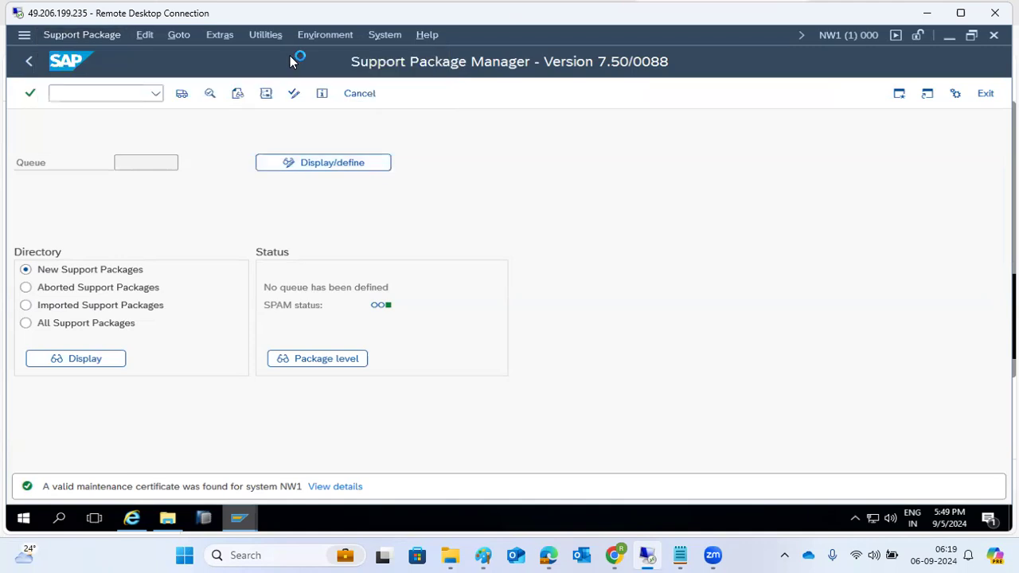
# Step: Select the archive K-74005INSTPI.SAR in the C:\PLUGINS folder and upload it from the workstation
pyautogui.click(77, 279)
pyautogui.scroll(-5, 268, 262)
pyautogui.doubleClick(268, 262)
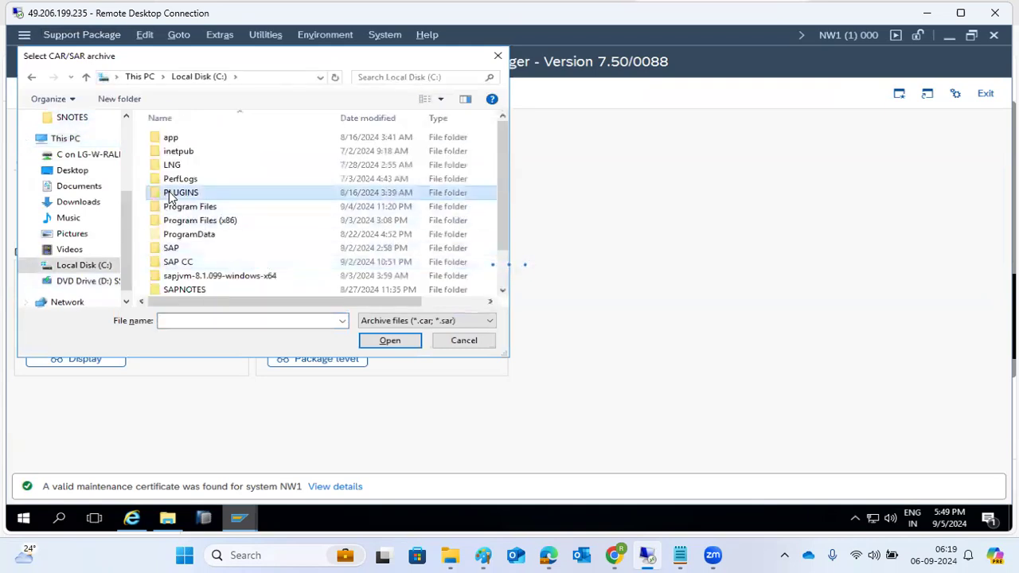
pyautogui.doubleClick(171, 193)
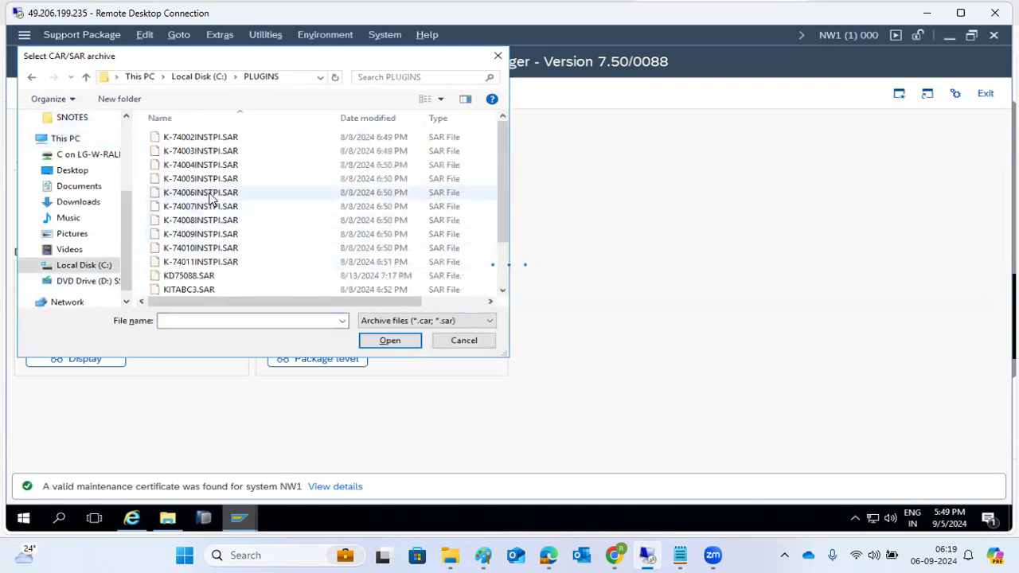
pyautogui.click(211, 183)
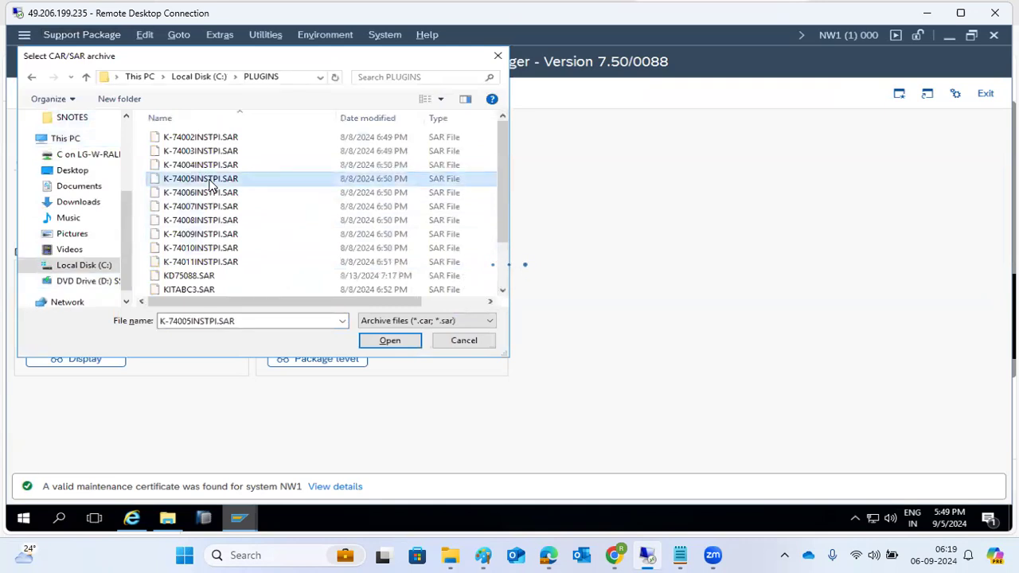
pyautogui.doubleClick(211, 182)
pyautogui.click(296, 304)
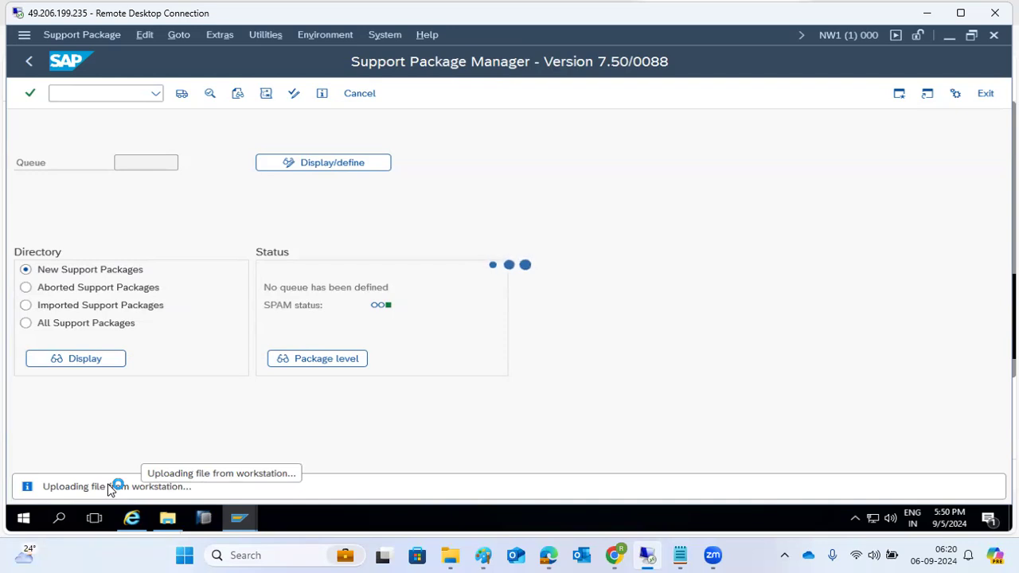
# Step: Switch to File Explorer and copy K-74005INSTPI.SAR from the PLUGINS folder
pyautogui.moveTo(164, 529)
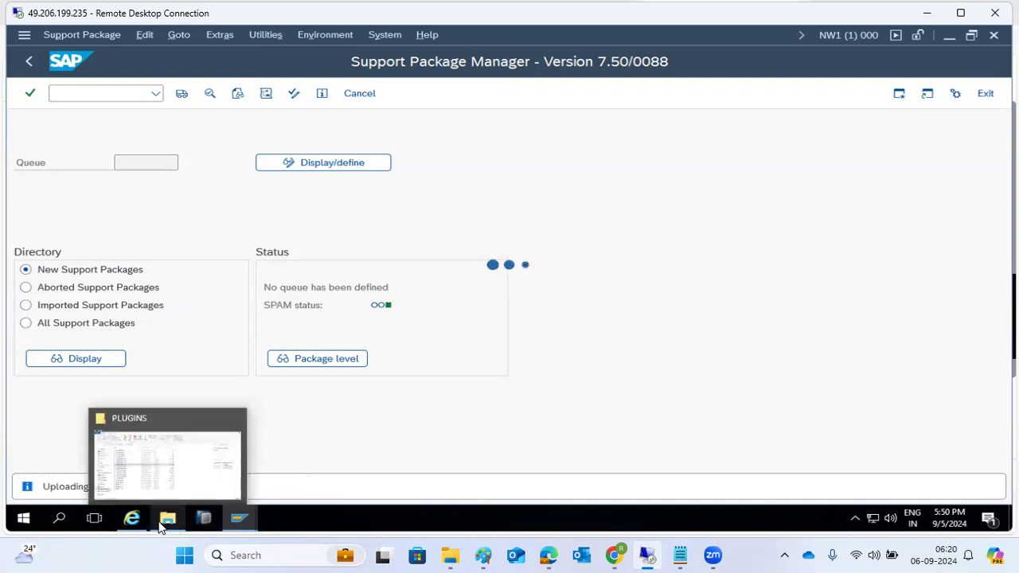
pyautogui.click(162, 524)
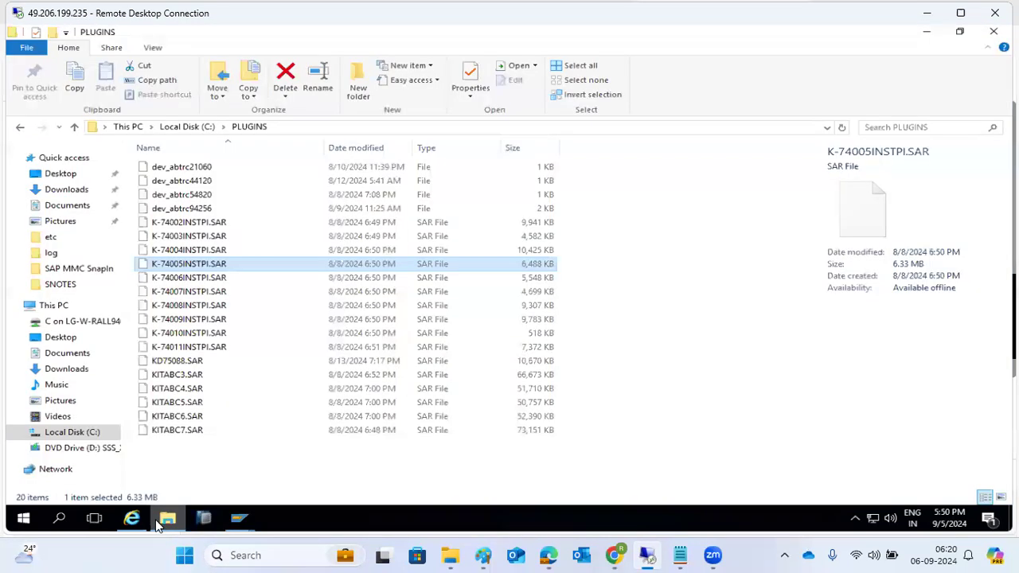
pyautogui.rightClick(199, 269)
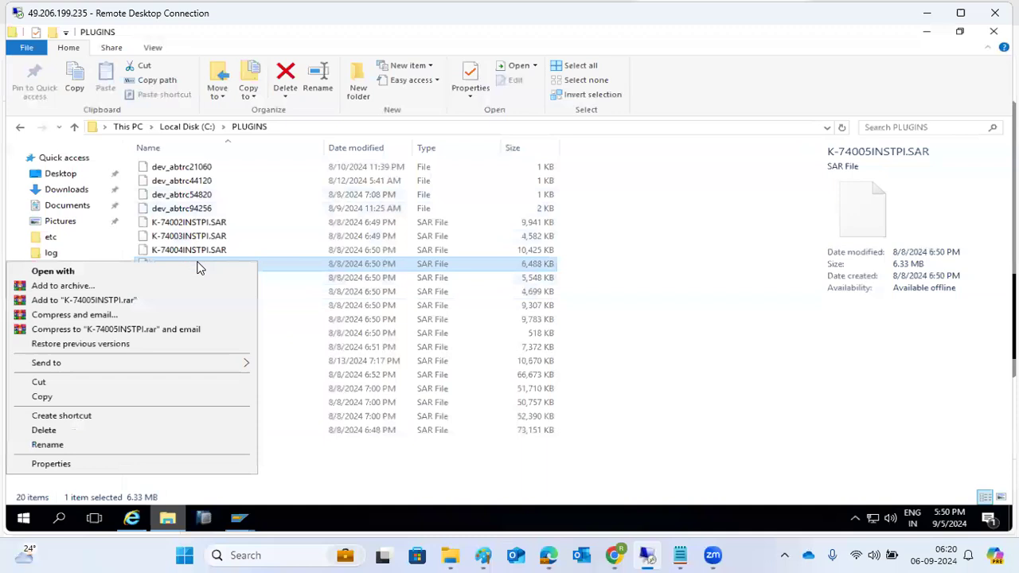
pyautogui.click(36, 396)
# Step: Go to the \\kponline network server and open its saploc\trans folder
pyautogui.click(317, 126)
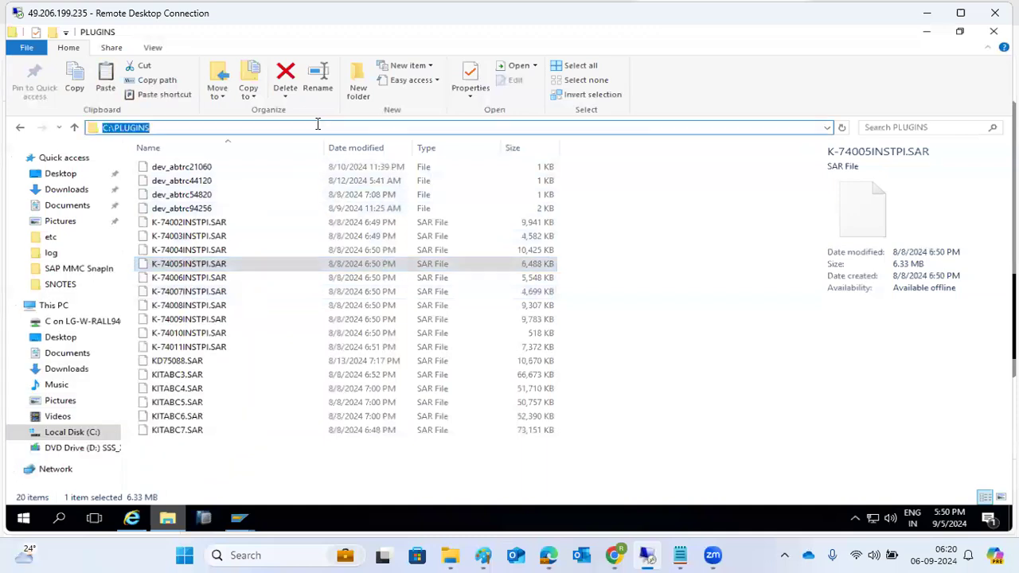
pyautogui.write('\\\\kponline')
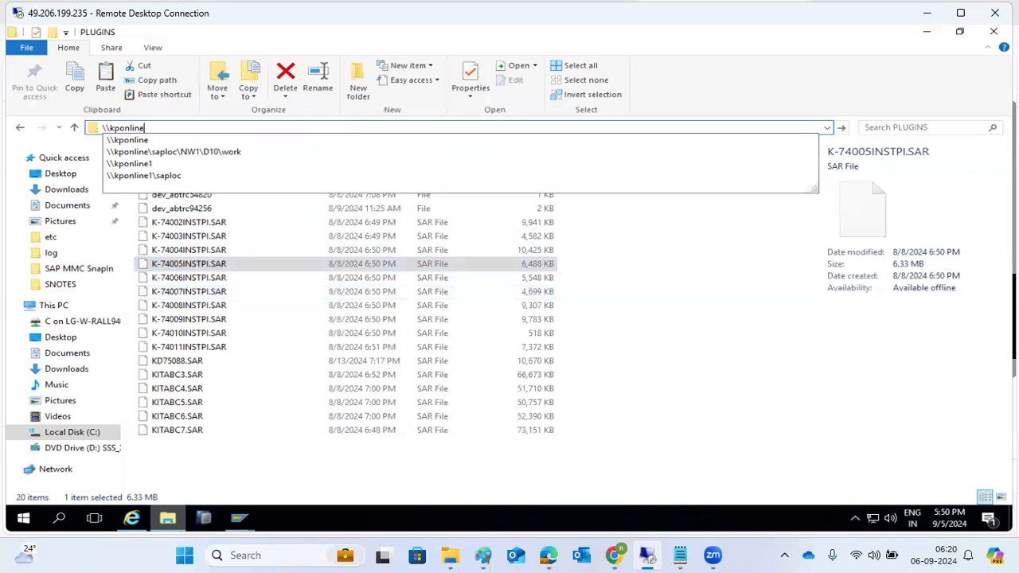
pyautogui.press('Return')
pyautogui.click(223, 166)
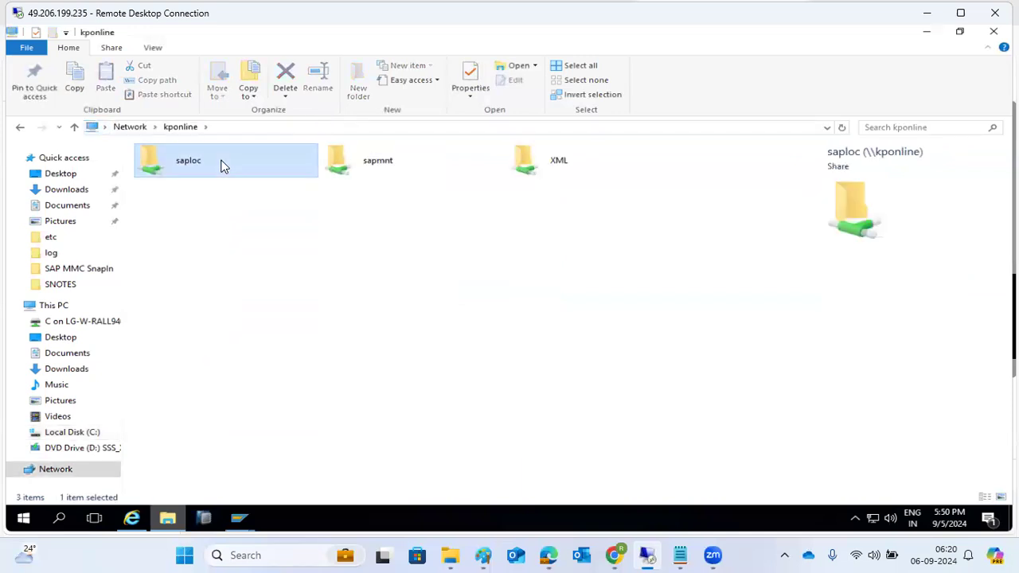
pyautogui.doubleClick(223, 165)
pyautogui.doubleClick(163, 212)
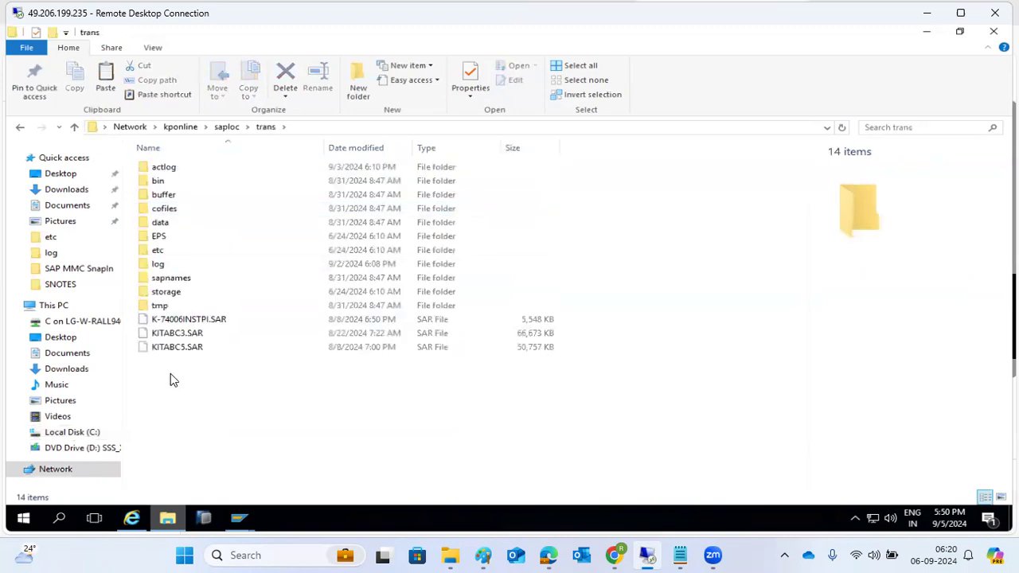
# Step: Try to paste K-74005INSTPI.SAR into the trans folder, cancel the transfer and bring up its progress window
pyautogui.hotkey('ctrl', 'v')
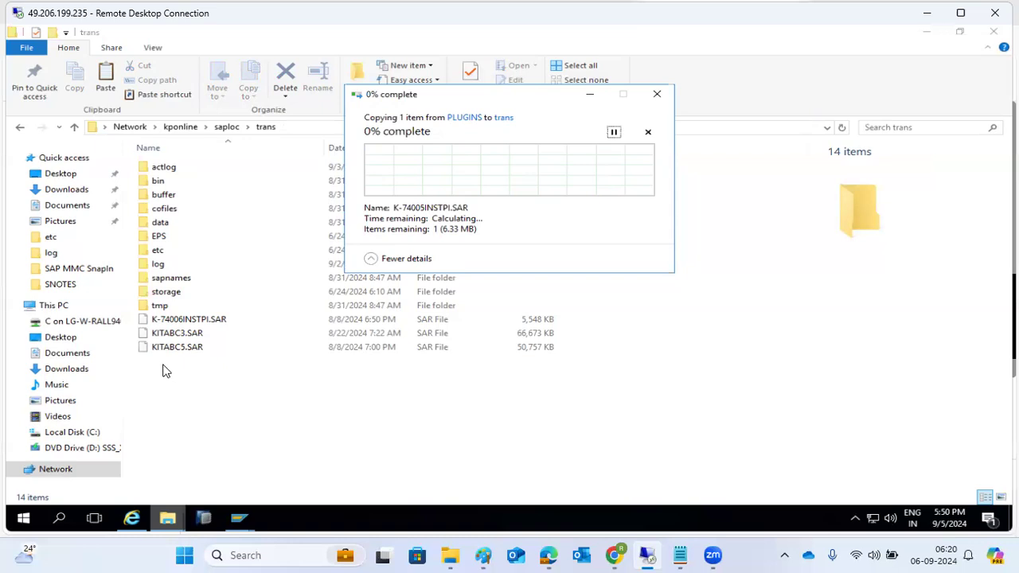
pyautogui.click(657, 94)
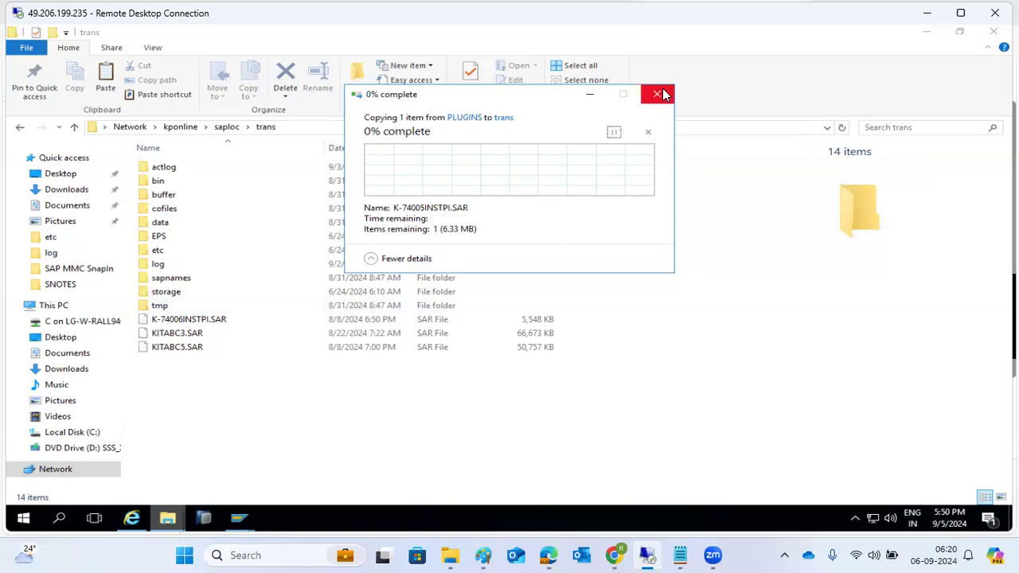
pyautogui.click(156, 237)
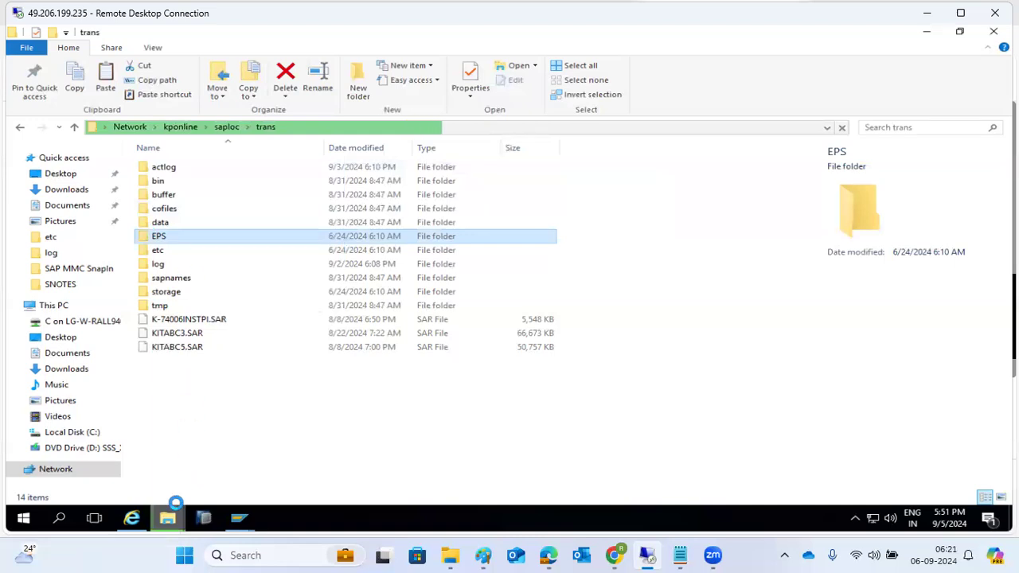
pyautogui.moveTo(174, 522)
pyautogui.click(210, 464)
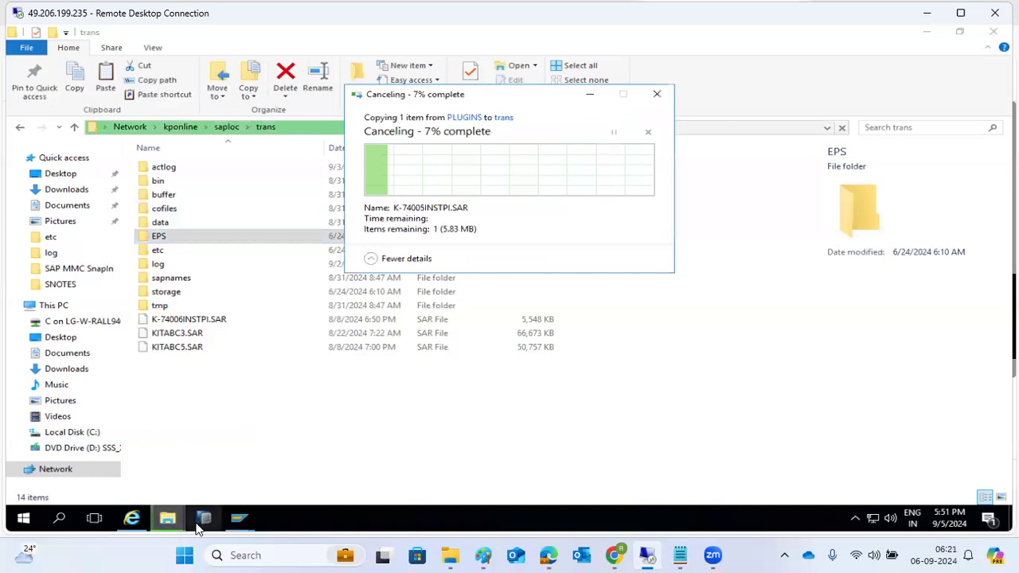
# Step: Check the upload in the client 000 session, view the SPAM import queue settings in client 001, and return to client 000
pyautogui.click(249, 524)
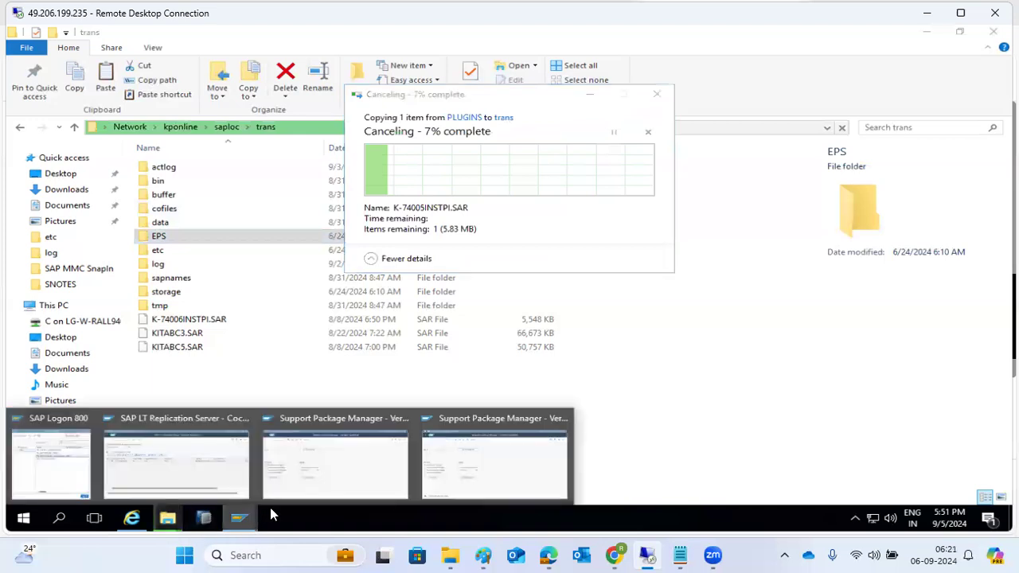
pyautogui.click(468, 473)
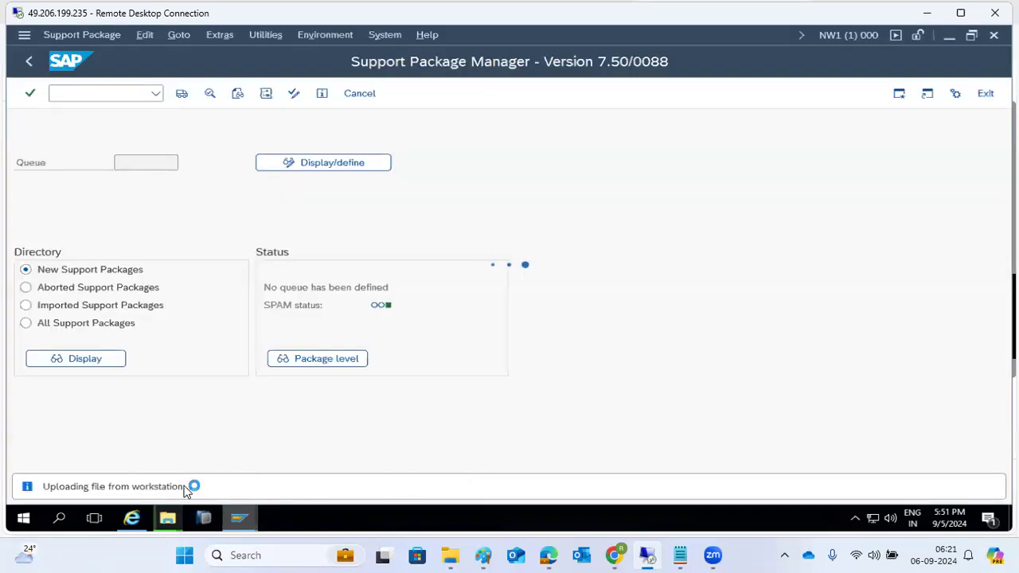
pyautogui.click(239, 518)
pyautogui.click(343, 478)
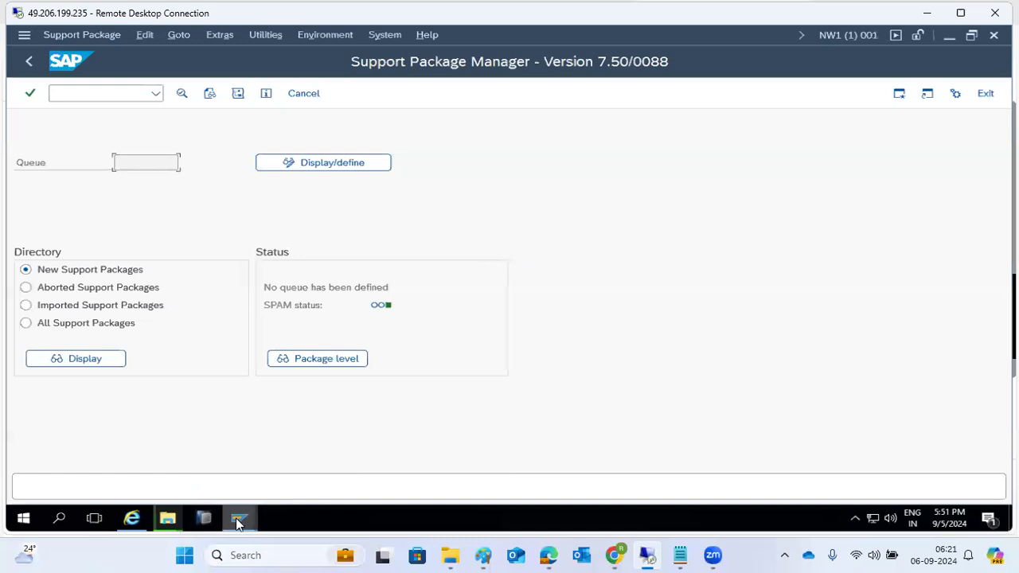
pyautogui.click(226, 36)
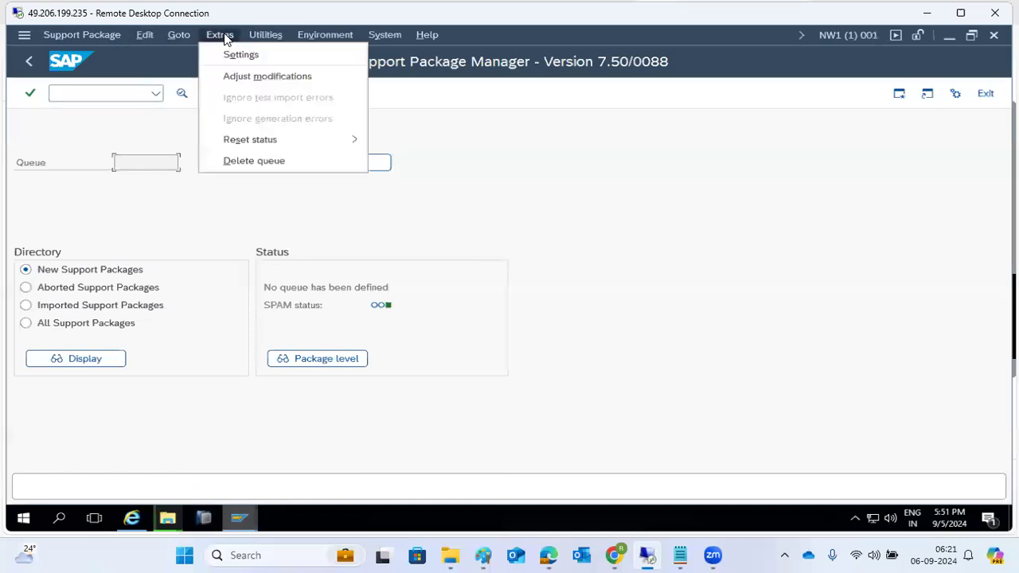
pyautogui.click(237, 56)
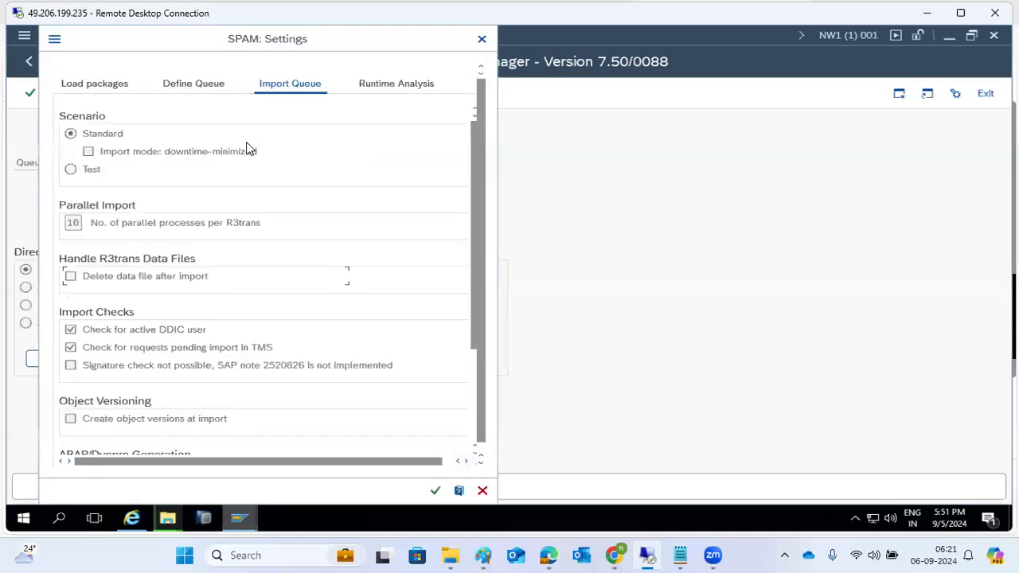
pyautogui.click(483, 491)
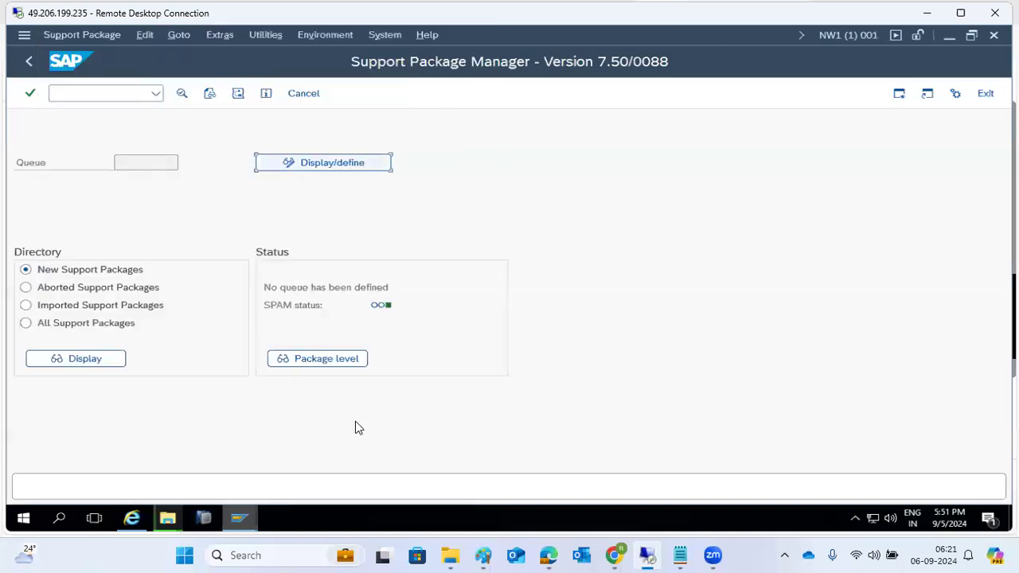
pyautogui.click(239, 519)
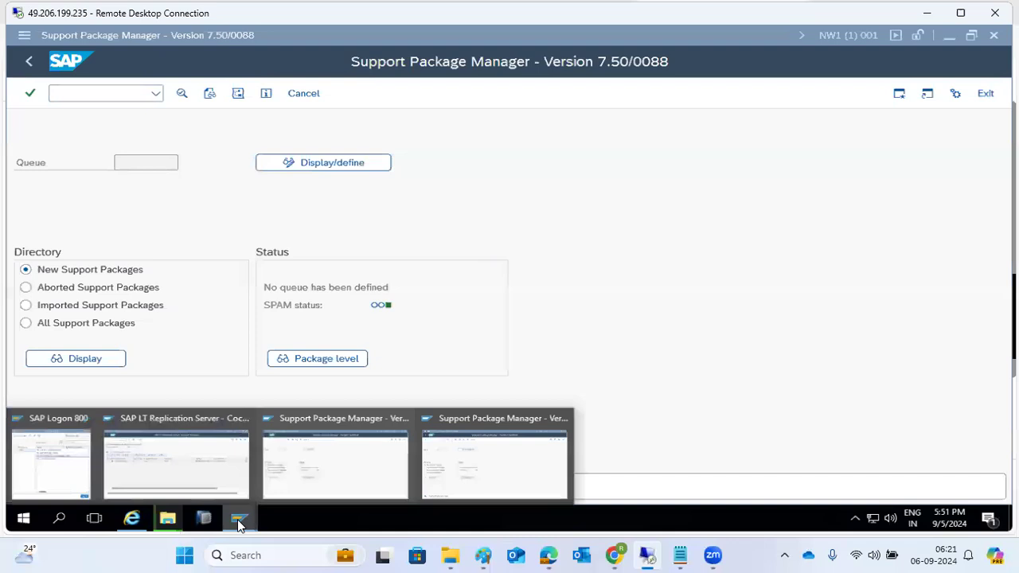
pyautogui.click(475, 476)
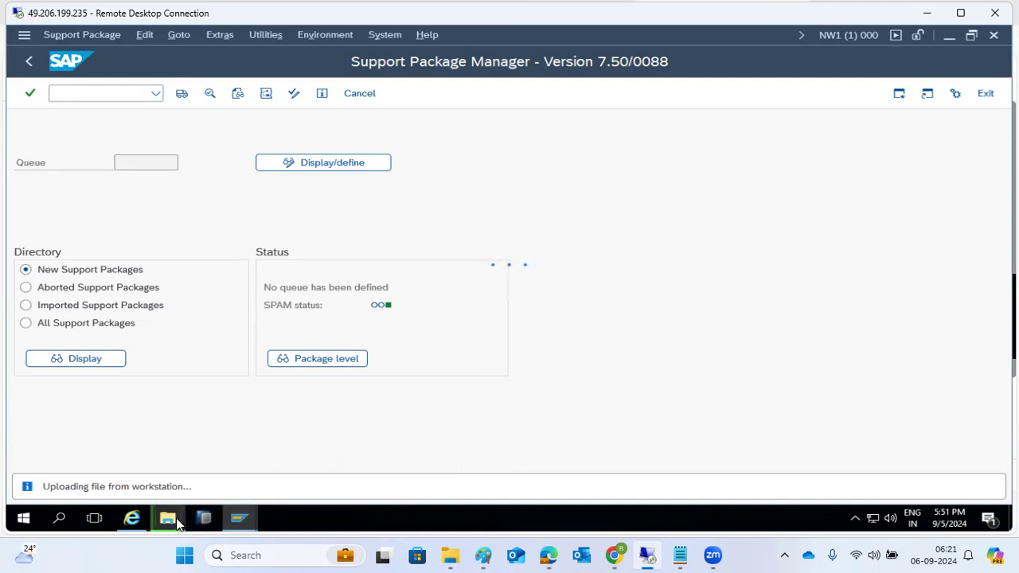
# Step: Bring up the progress window of the cancelled K-74005INSTPI.SAR transfer and close it
pyautogui.moveTo(174, 523)
pyautogui.click(227, 470)
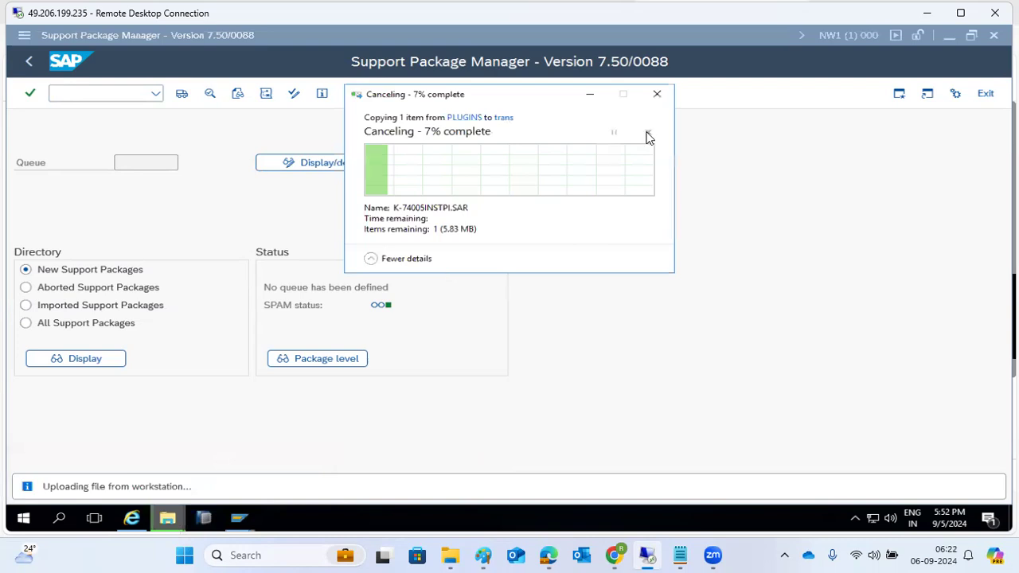
pyautogui.click(657, 94)
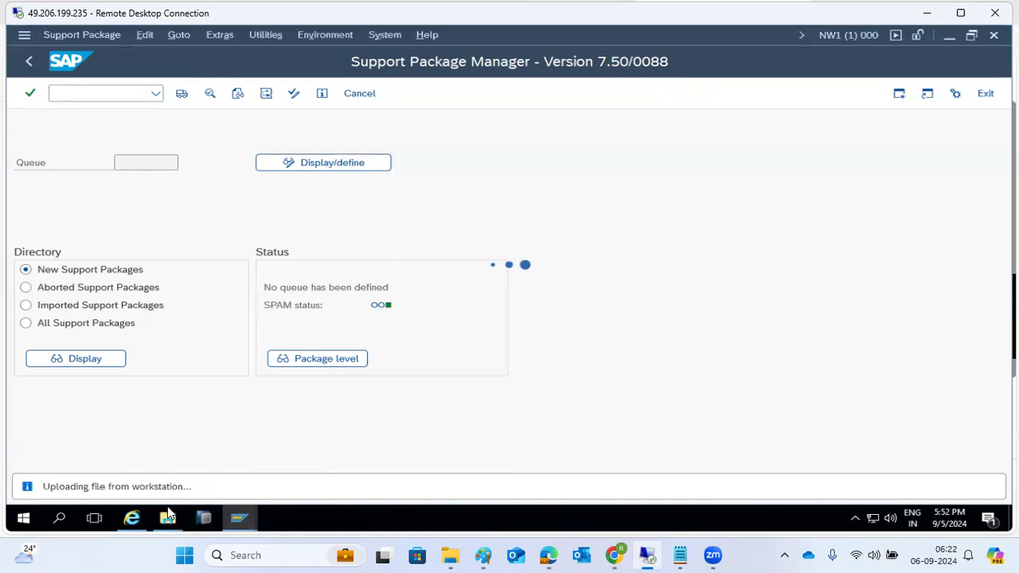
# Step: Return to File Explorer, open the C:\PLUGINS folder and select K-74005INSTPI.SAR
pyautogui.click(176, 523)
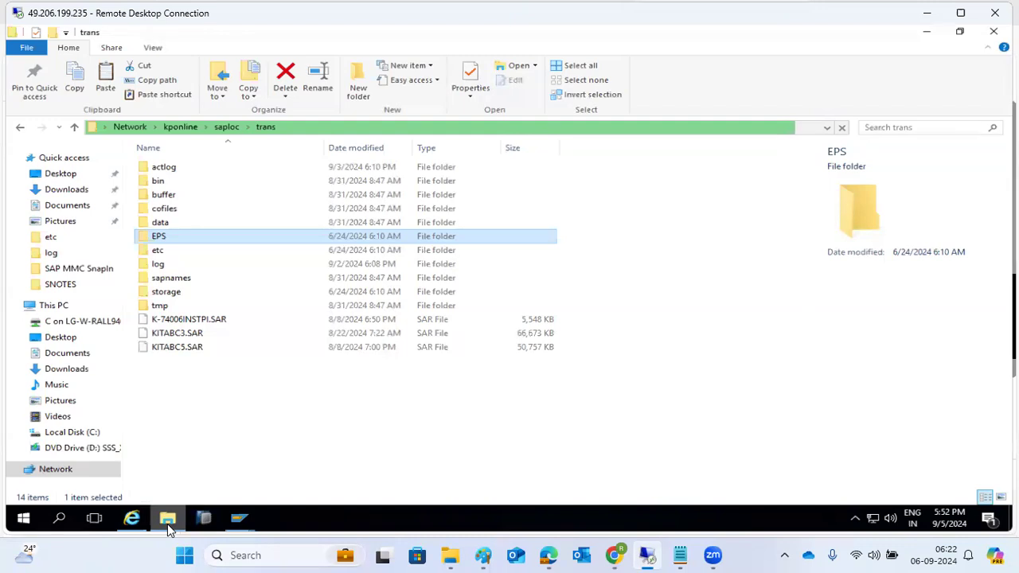
pyautogui.click(68, 192)
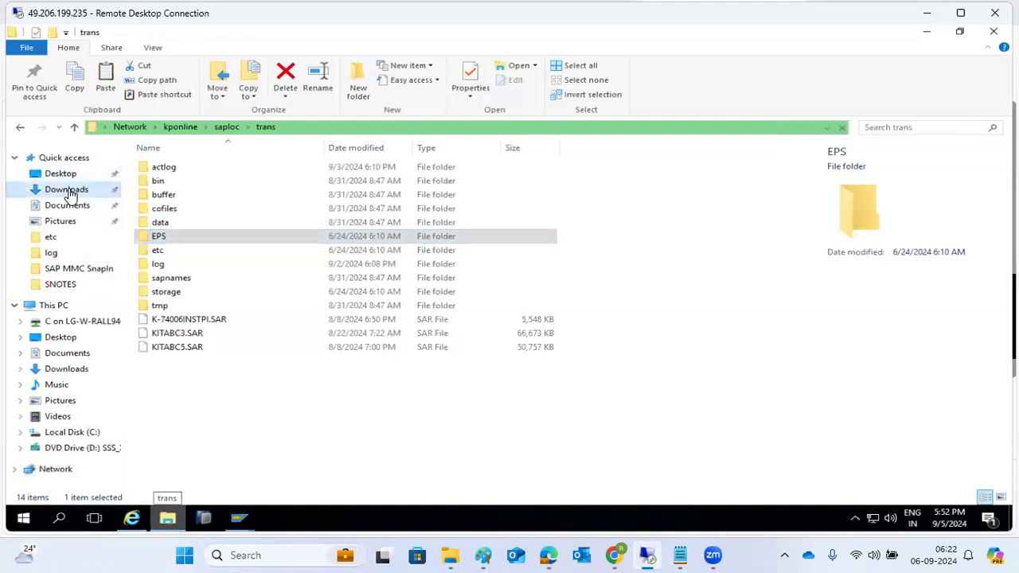
pyautogui.click(57, 435)
pyautogui.click(166, 209)
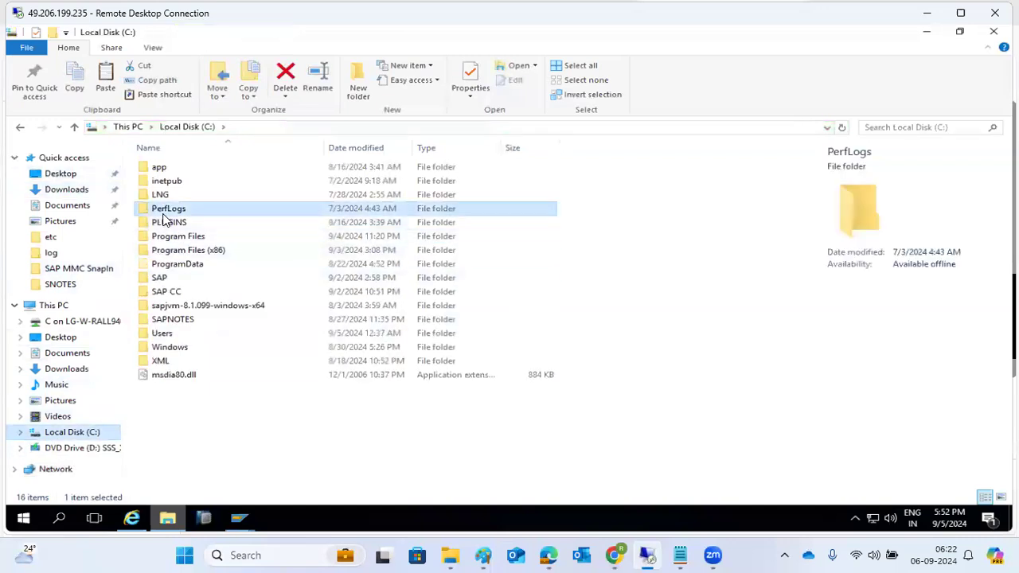
pyautogui.doubleClick(169, 223)
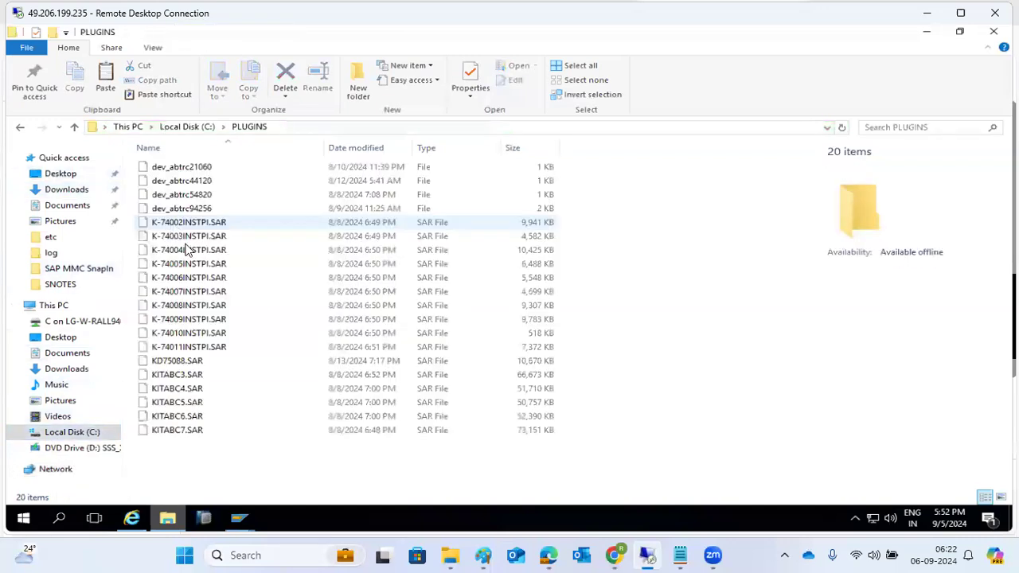
pyautogui.click(180, 269)
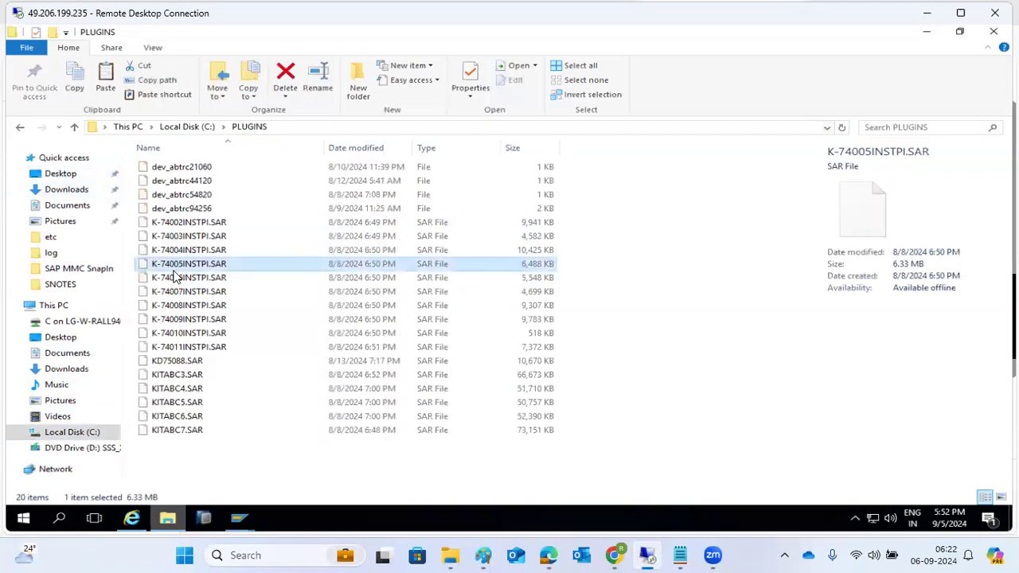
pyautogui.click(827, 128)
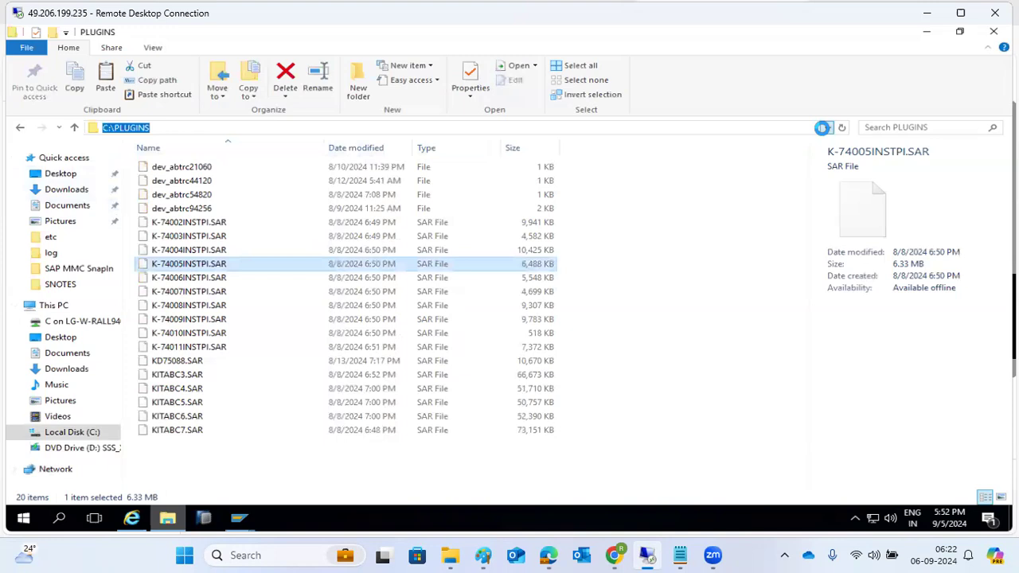
pyautogui.click(151, 151)
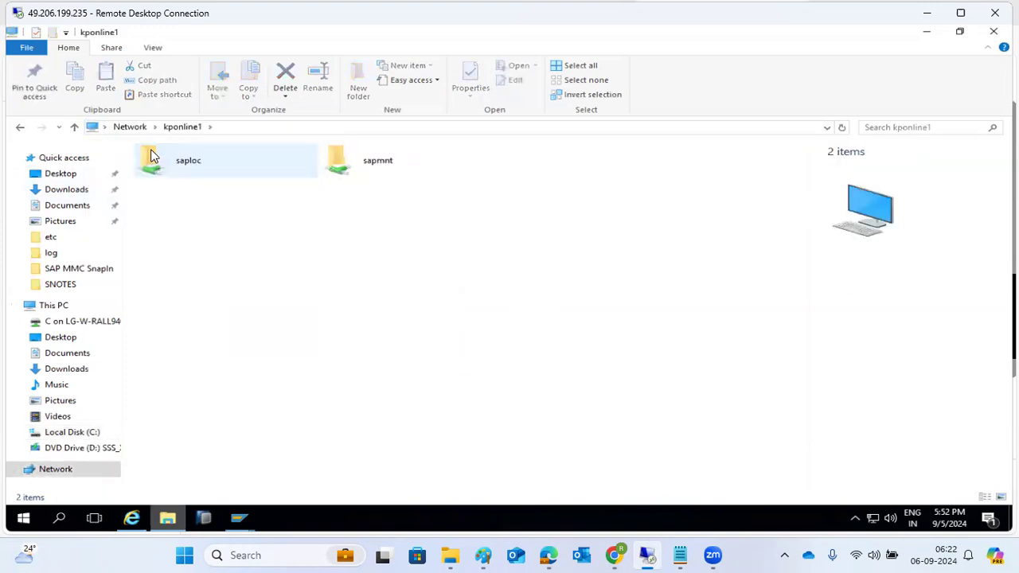
pyautogui.click(137, 128)
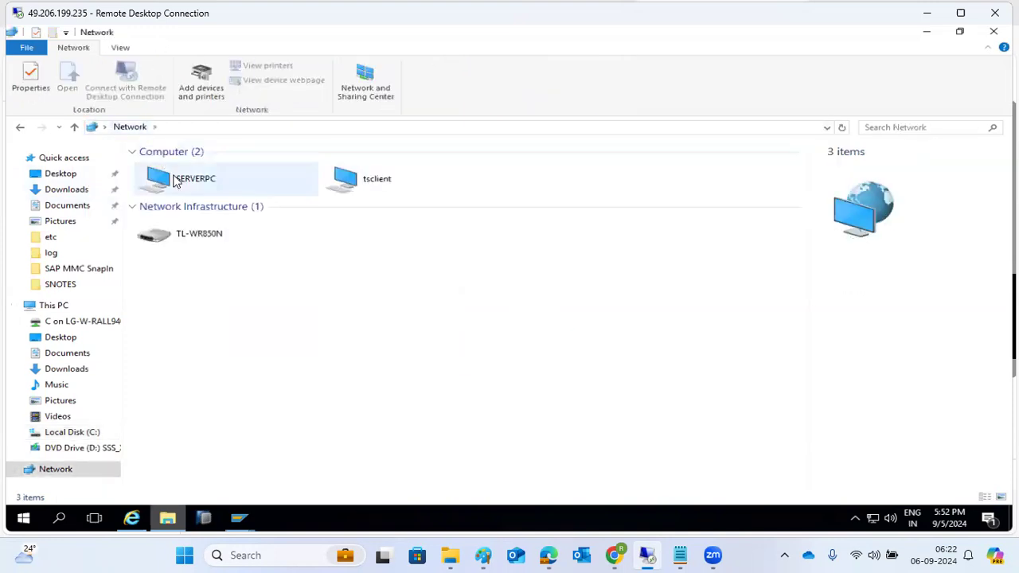
# Step: Try to open the network computer \\kponline in File Explorer and dismiss the network error
pyautogui.click(243, 127)
pyautogui.write('\\\\')
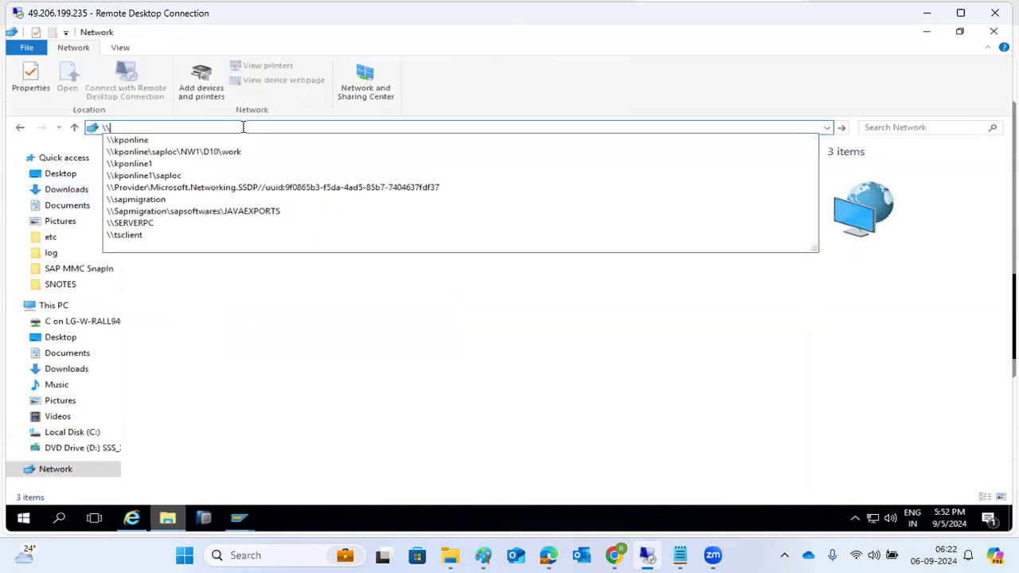
pyautogui.write('kponli')
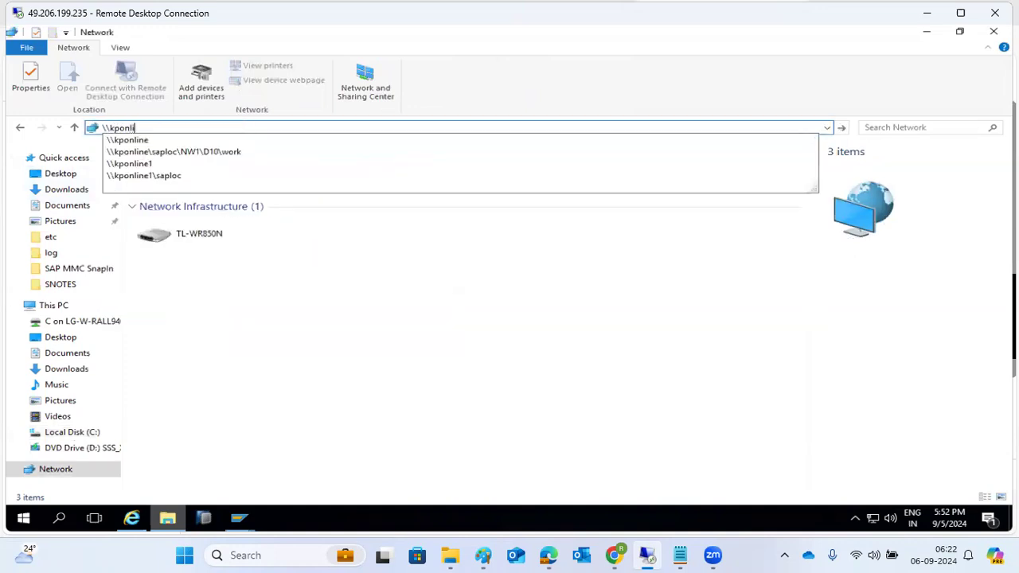
pyautogui.write('ne')
pyautogui.press('Return')
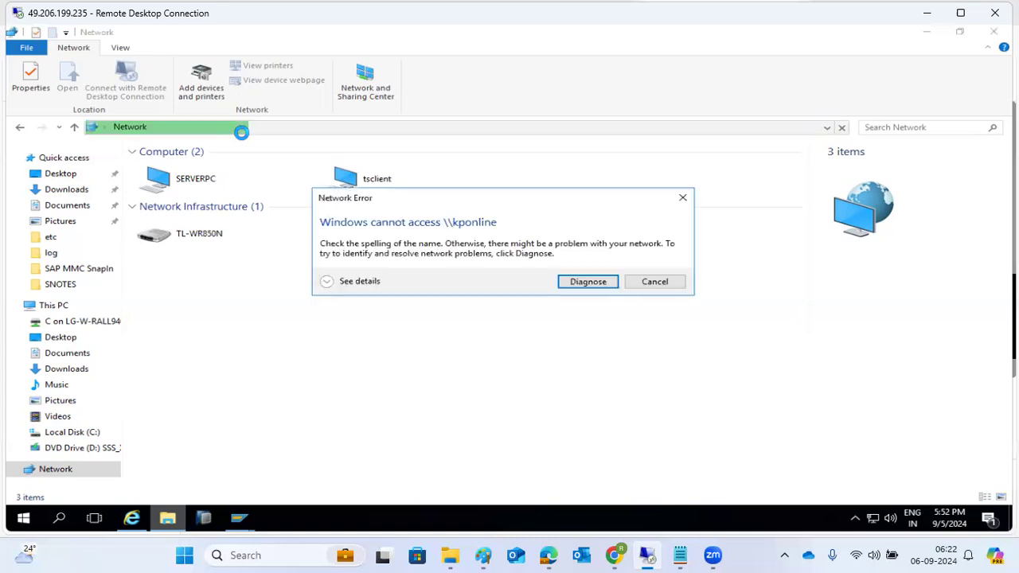
pyautogui.click(664, 285)
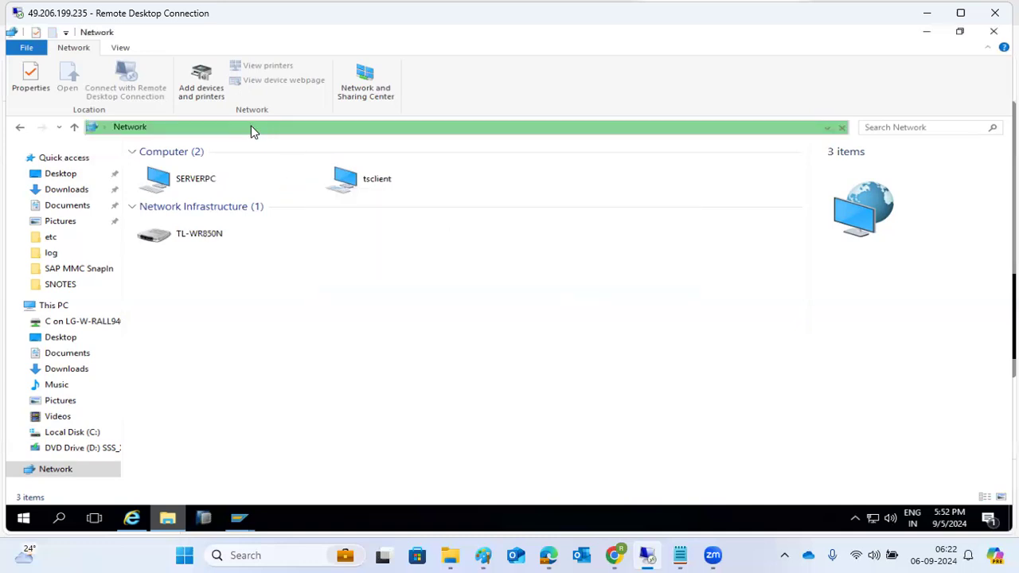
pyautogui.click(258, 126)
pyautogui.write('\\\\')
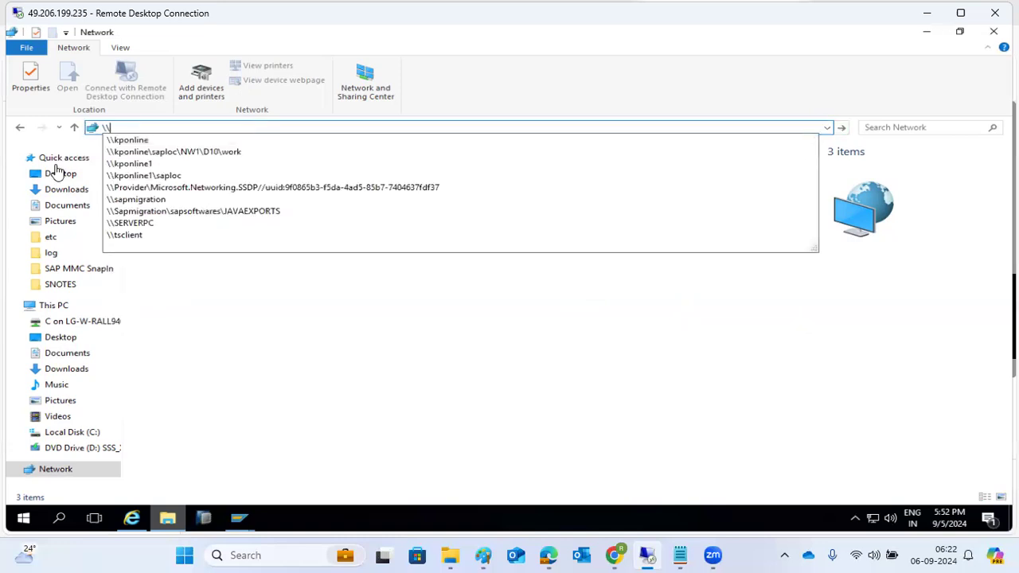
pyautogui.click(152, 151)
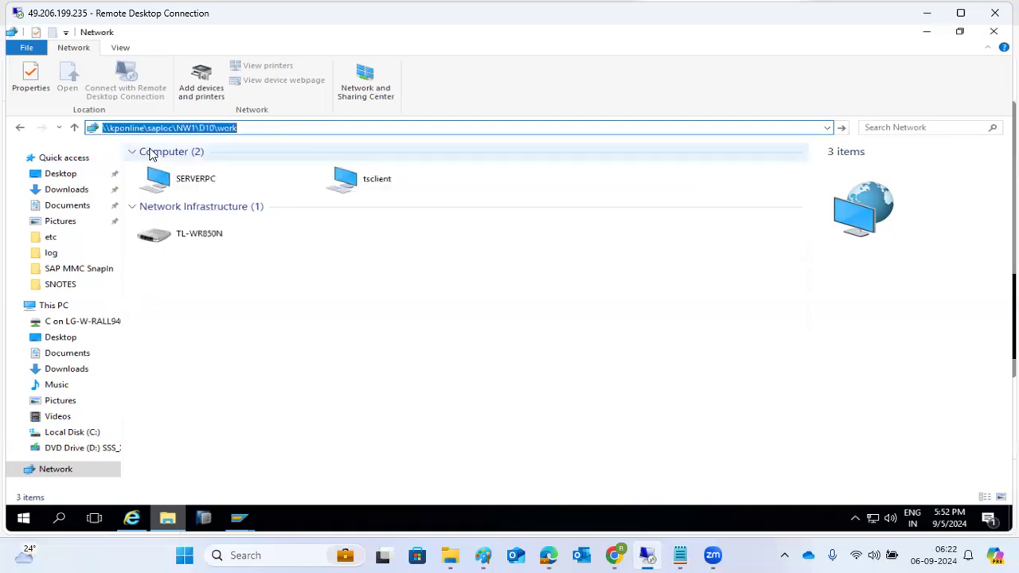
pyautogui.click(280, 129)
pyautogui.press('BackSpace')
pyautogui.press('BackSpace')
pyautogui.press('BackSpace')
pyautogui.press('BackSpace')
pyautogui.press('BackSpace')
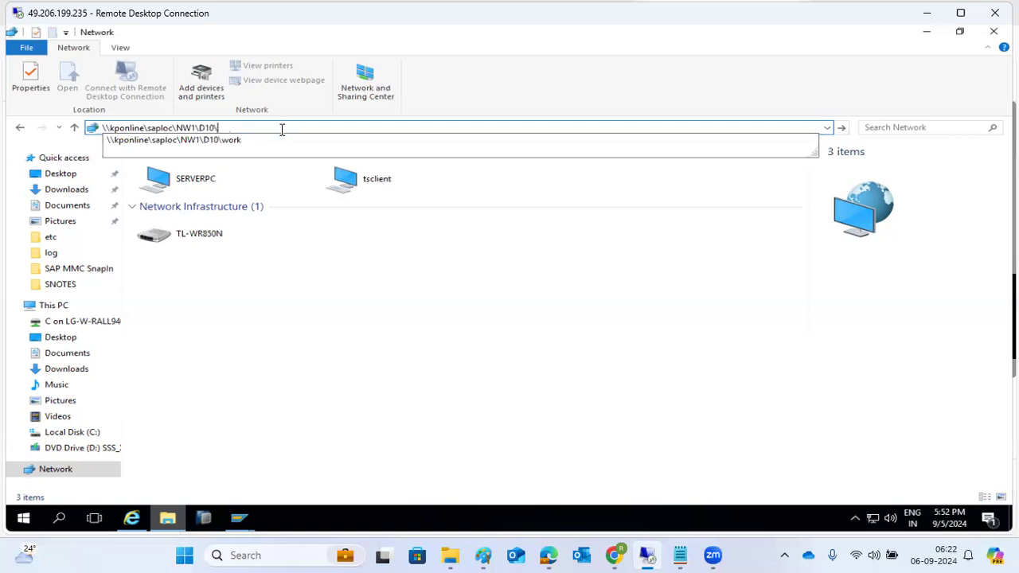
pyautogui.press('BackSpace')
pyautogui.press('BackSpace')
pyautogui.press('BackSpace')
pyautogui.press('BackSpace')
pyautogui.press('BackSpace')
pyautogui.press('BackSpace')
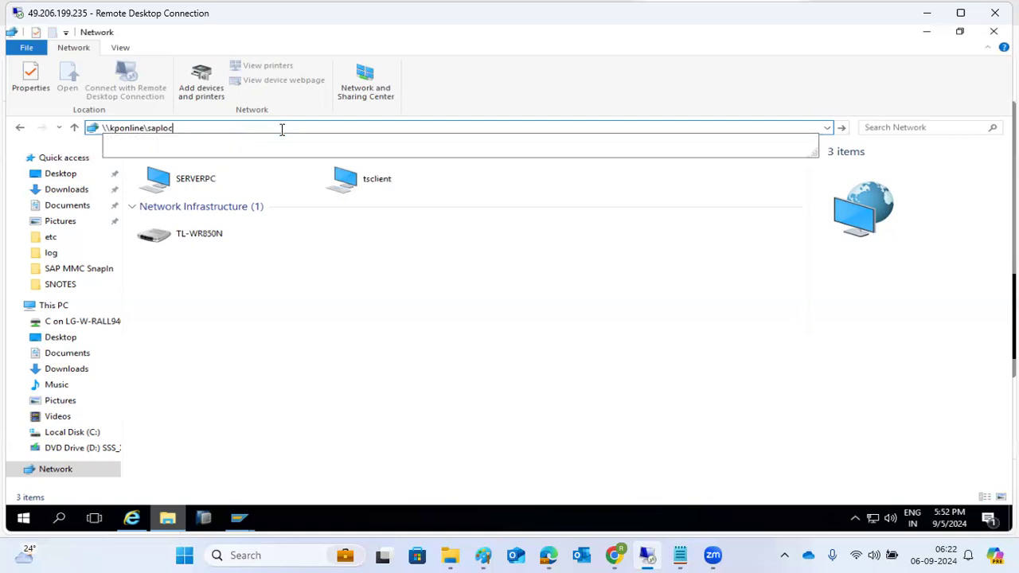
pyautogui.hotkey('ctrl', 'a')
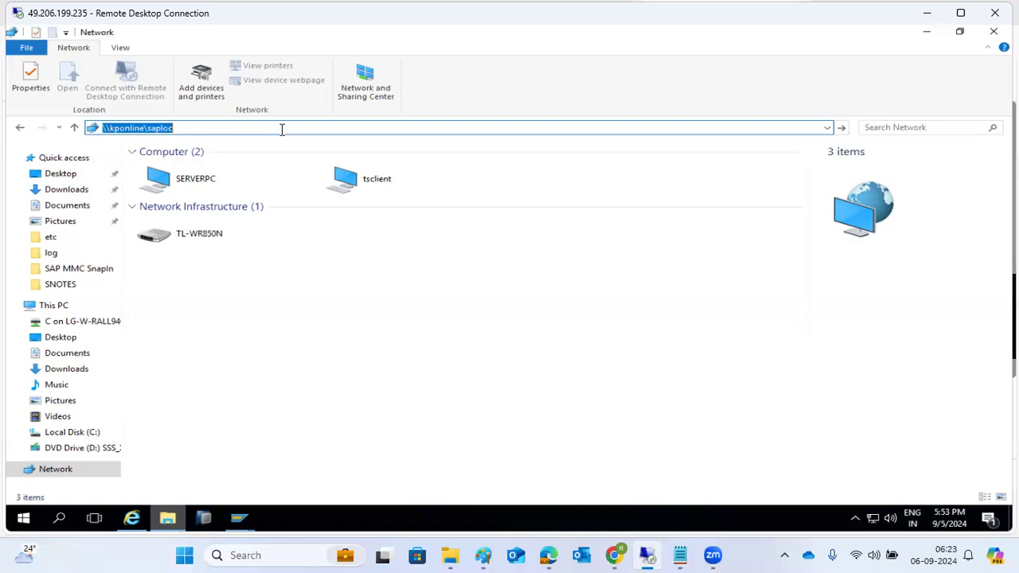
pyautogui.click(32, 307)
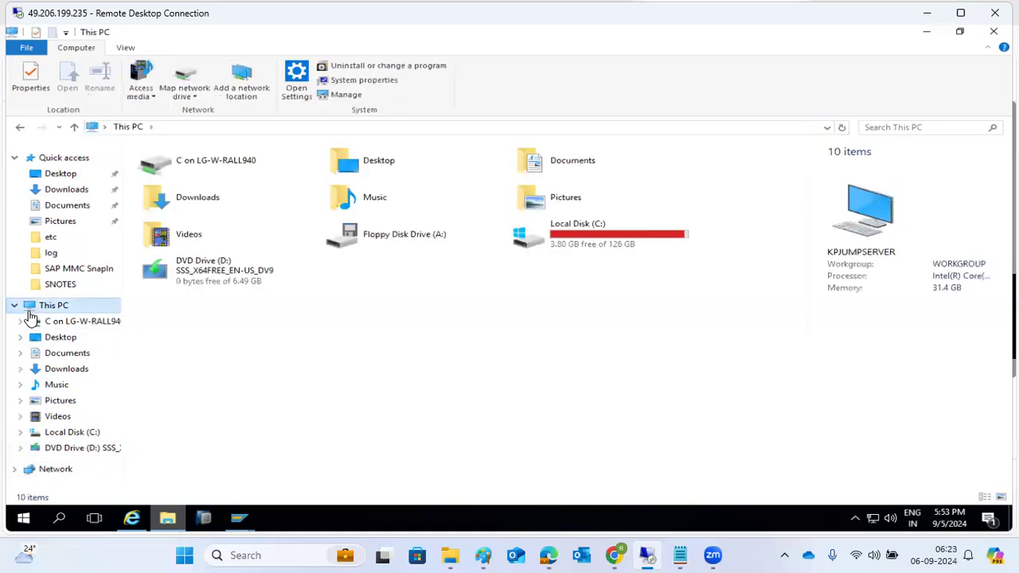
pyautogui.click(285, 128)
pyautogui.write('\\\\kponline')
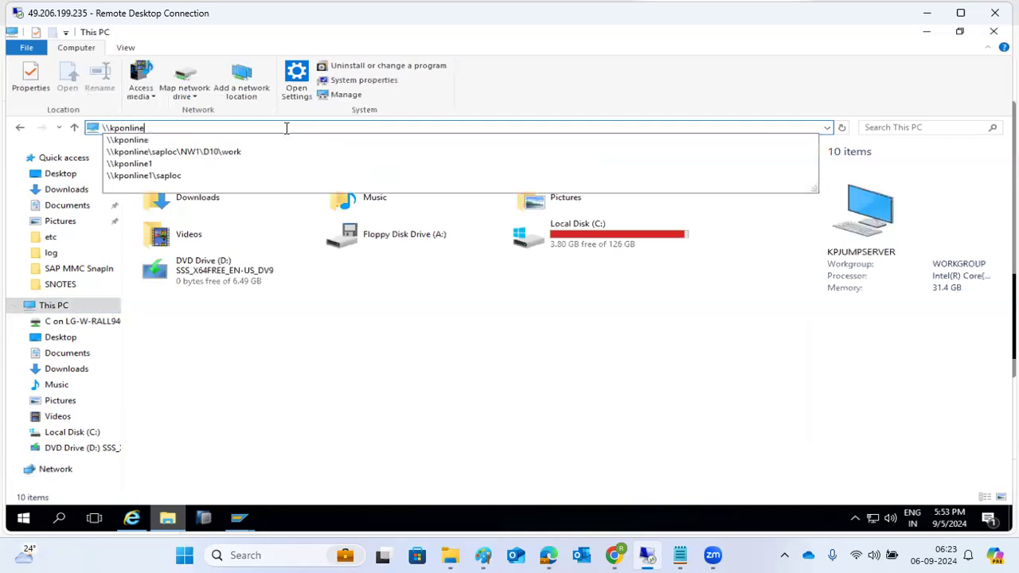
pyautogui.press('Escape')
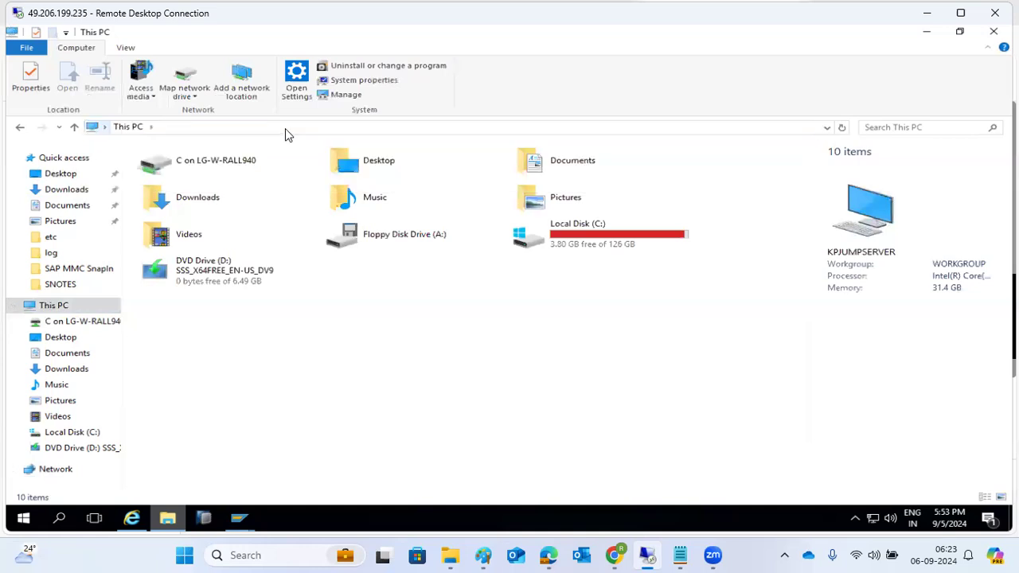
# Step: Search for mstsc on the jump server and launch Remote Desktop Connection
pyautogui.click(168, 518)
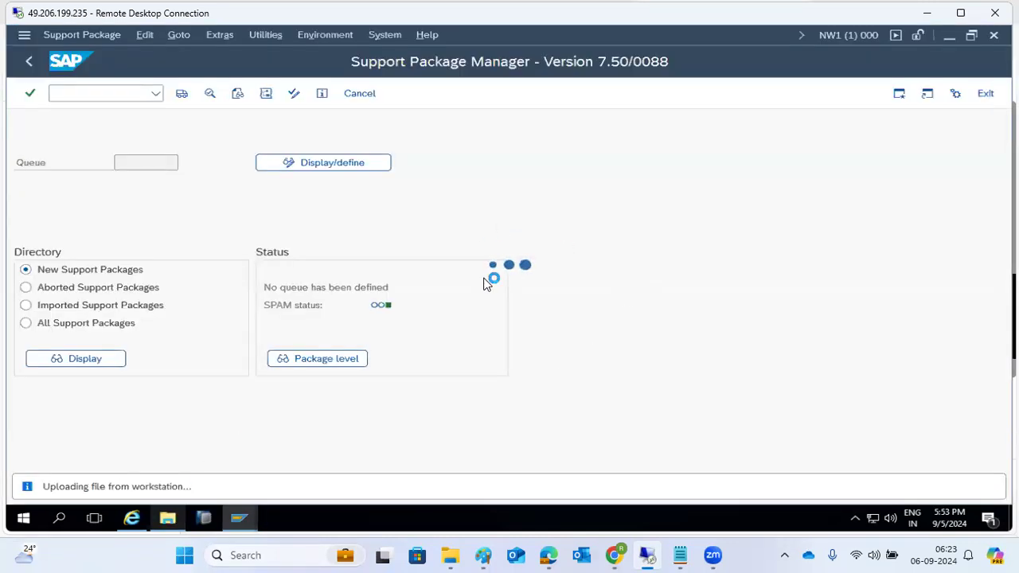
pyautogui.click(53, 525)
pyautogui.write('mstsc')
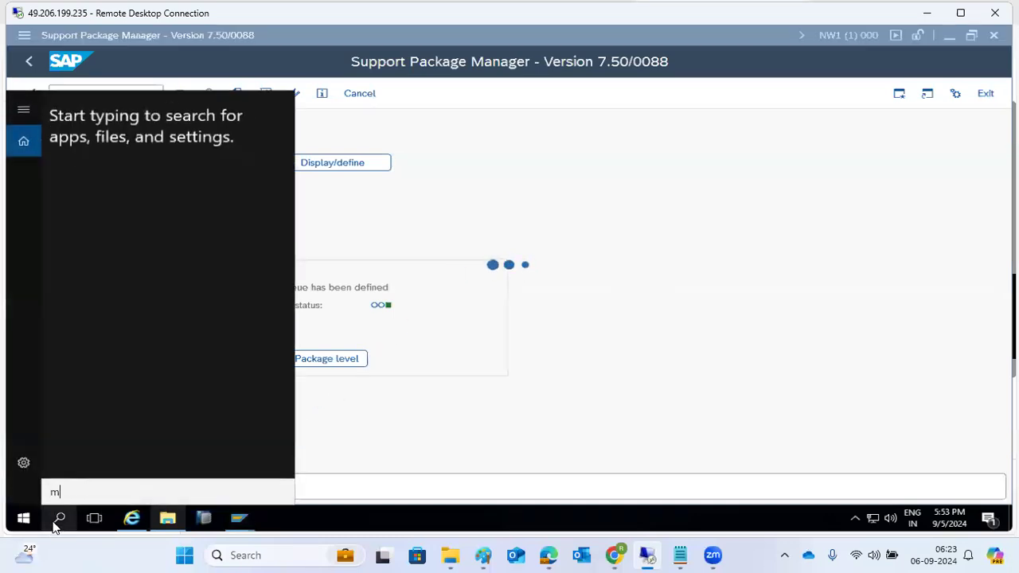
pyautogui.press('Return')
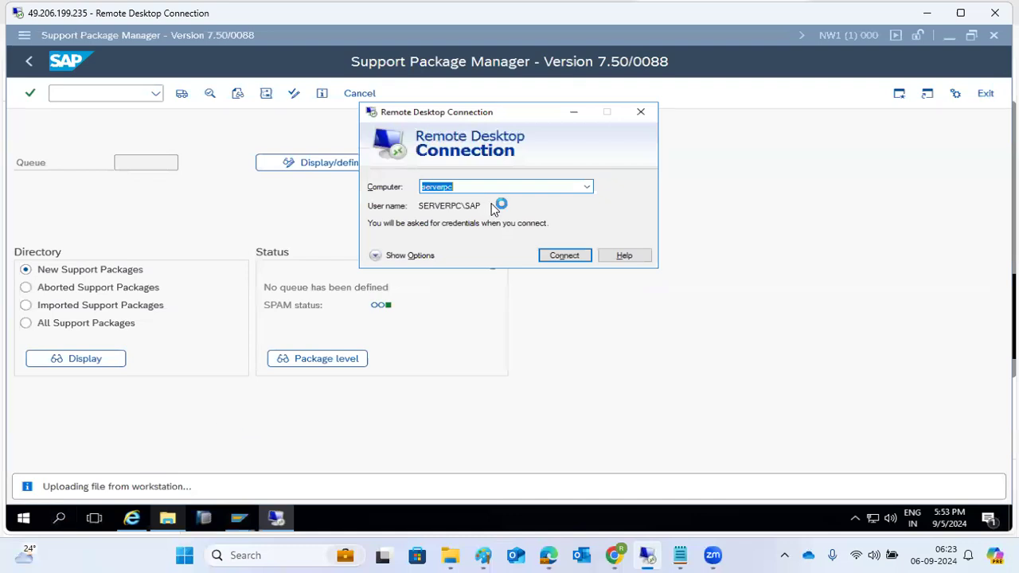
# Step: Choose kponline as the remote computer and connect with the nw1adm account's password
pyautogui.click(587, 188)
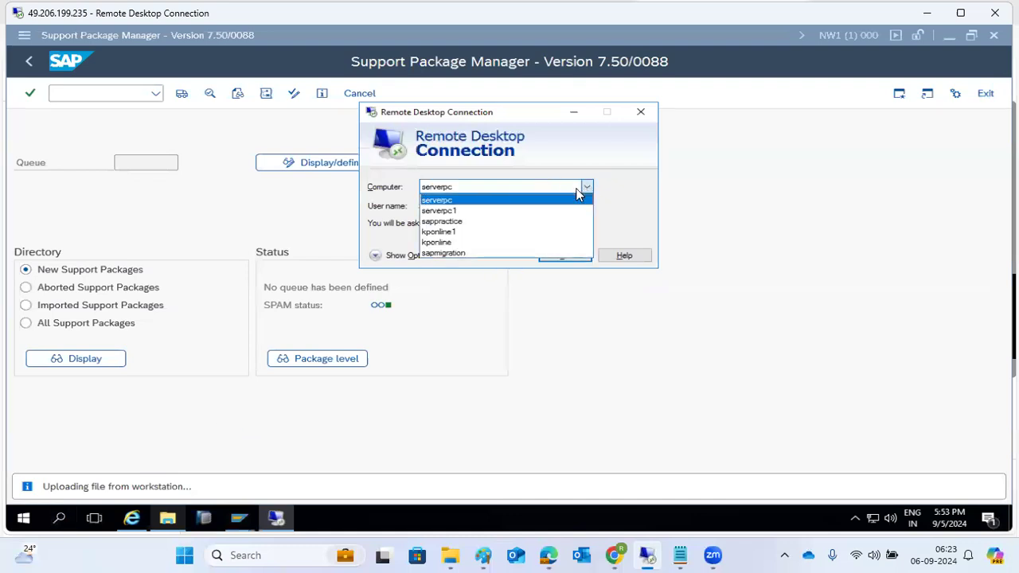
pyautogui.click(443, 242)
pyautogui.click(550, 256)
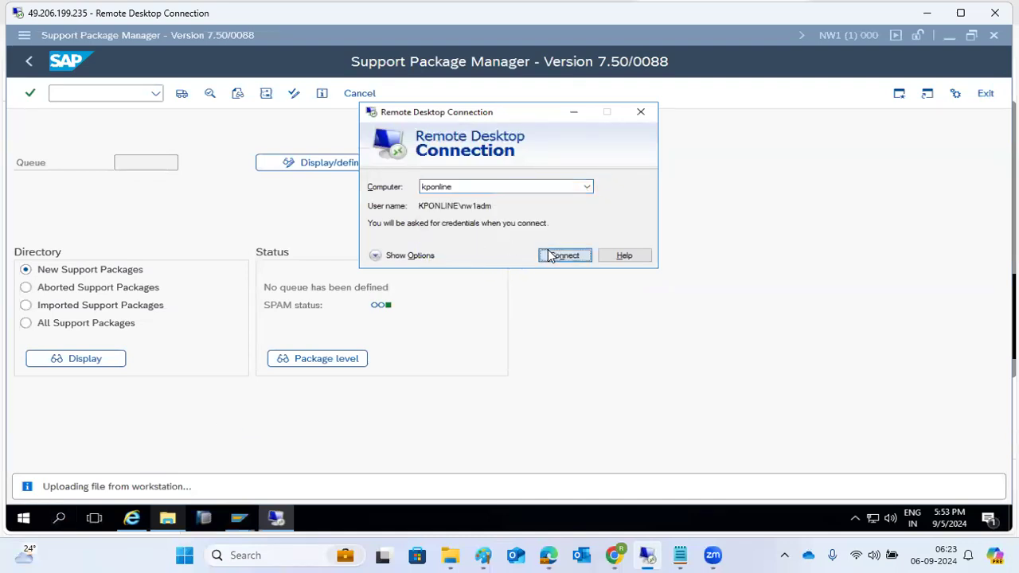
pyautogui.write('•••••••')
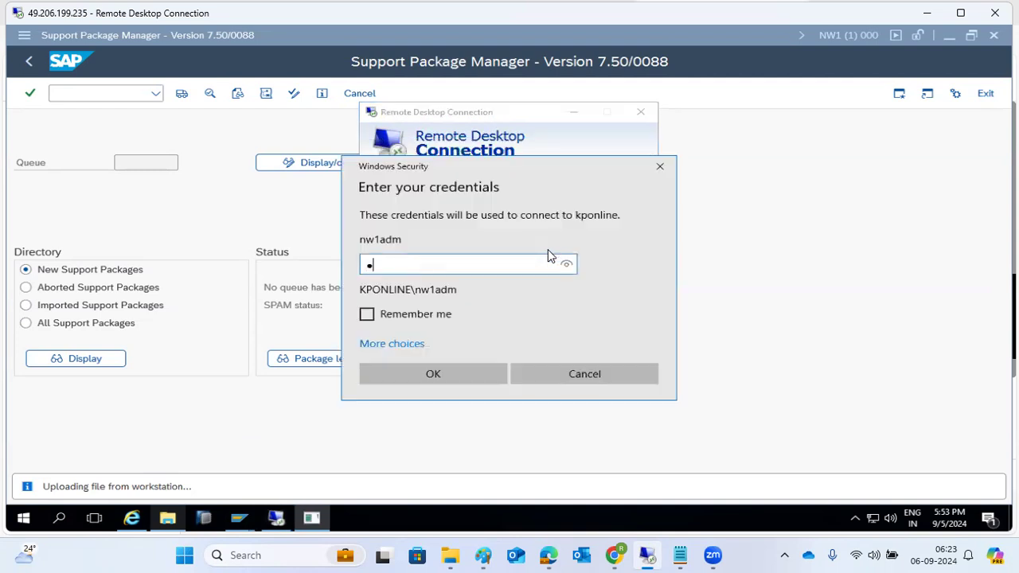
pyautogui.write('••')
pyautogui.press('Return')
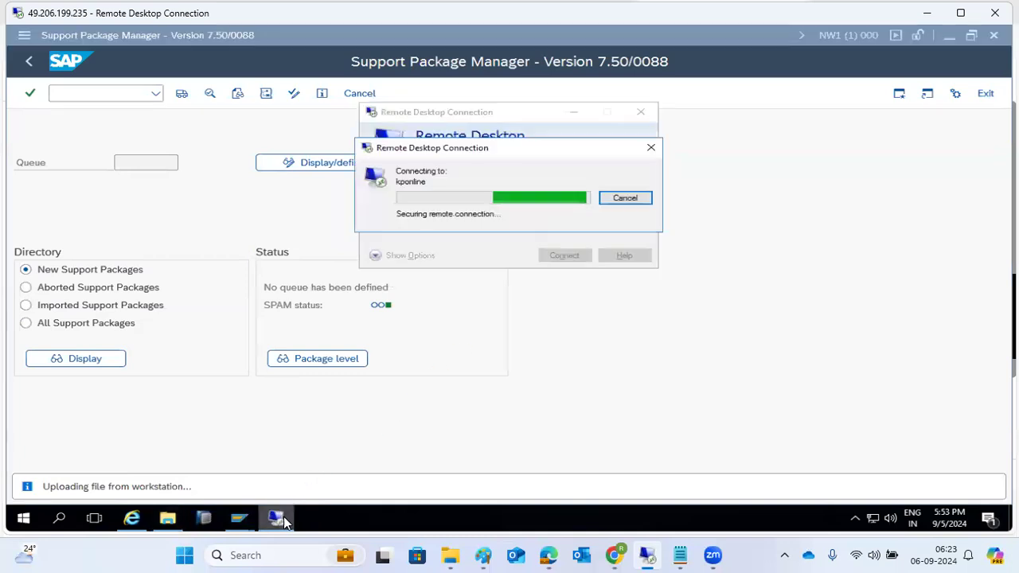
pyautogui.click(549, 301)
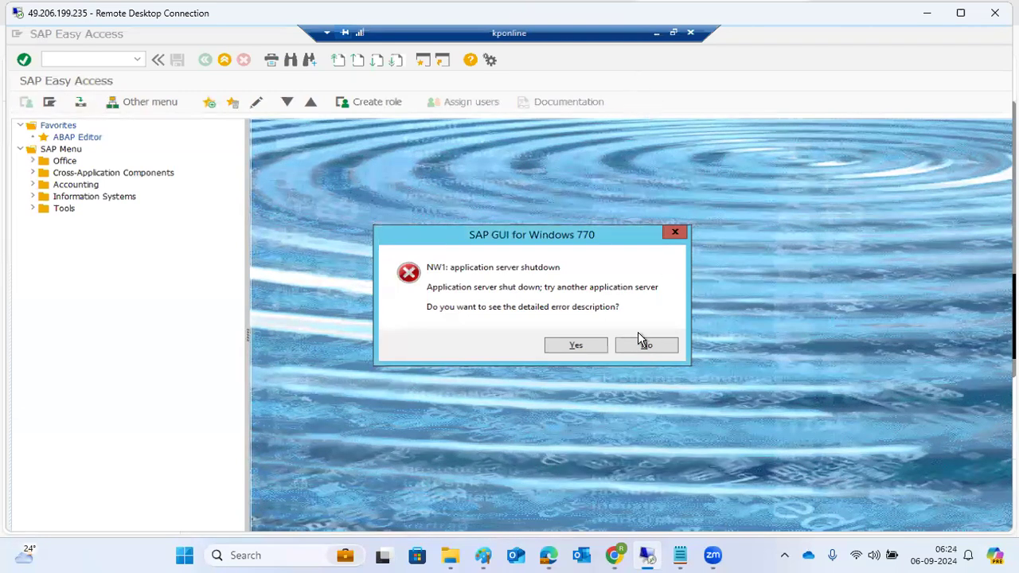
# Step: Close the SAP GUI application server shutdown message on kponline and minimize that remote session
pyautogui.click(674, 234)
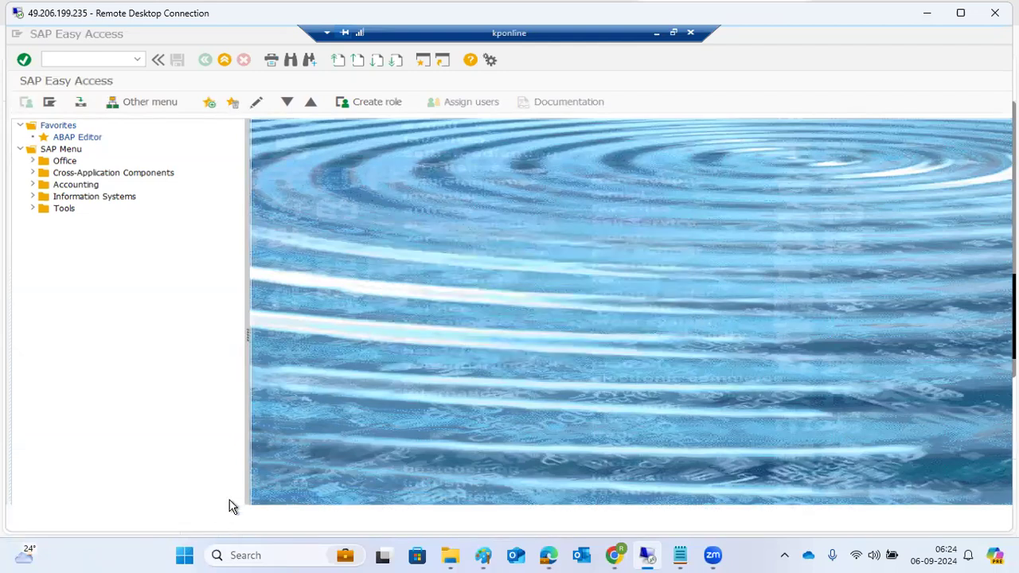
pyautogui.click(927, 17)
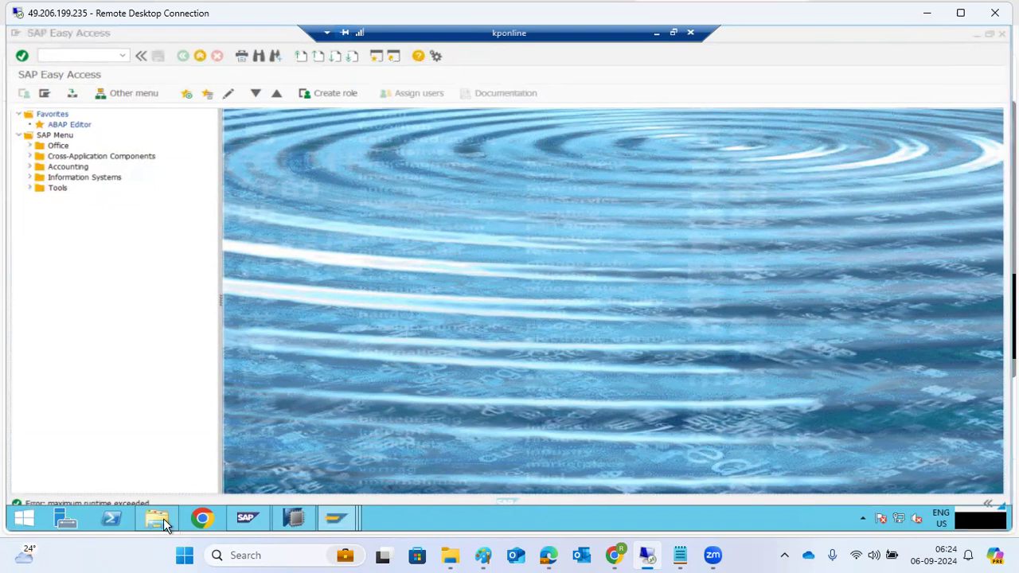
pyautogui.click(655, 33)
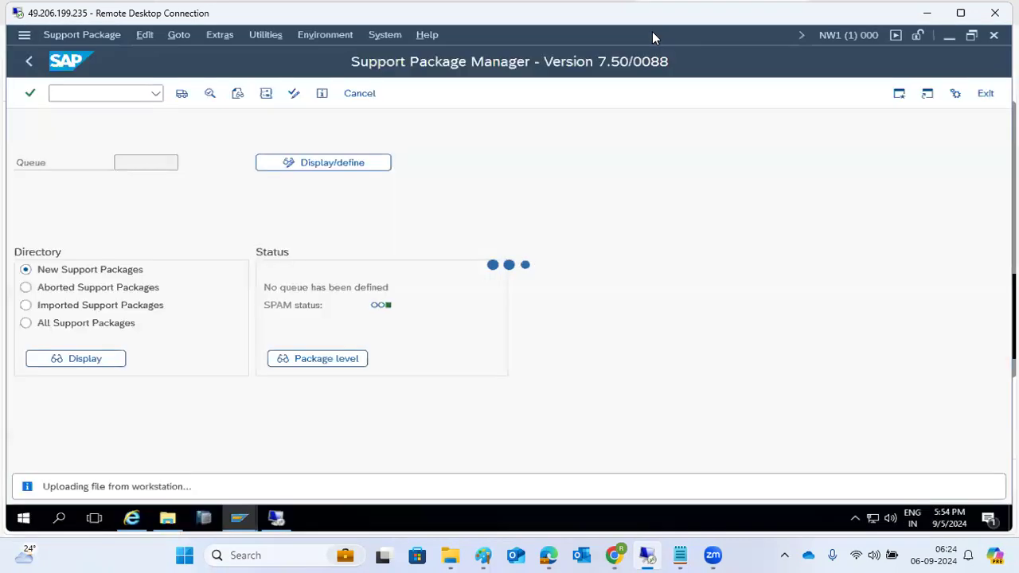
# Step: Return to File Explorer on the jump server and open the network location \\kponline
pyautogui.click(174, 522)
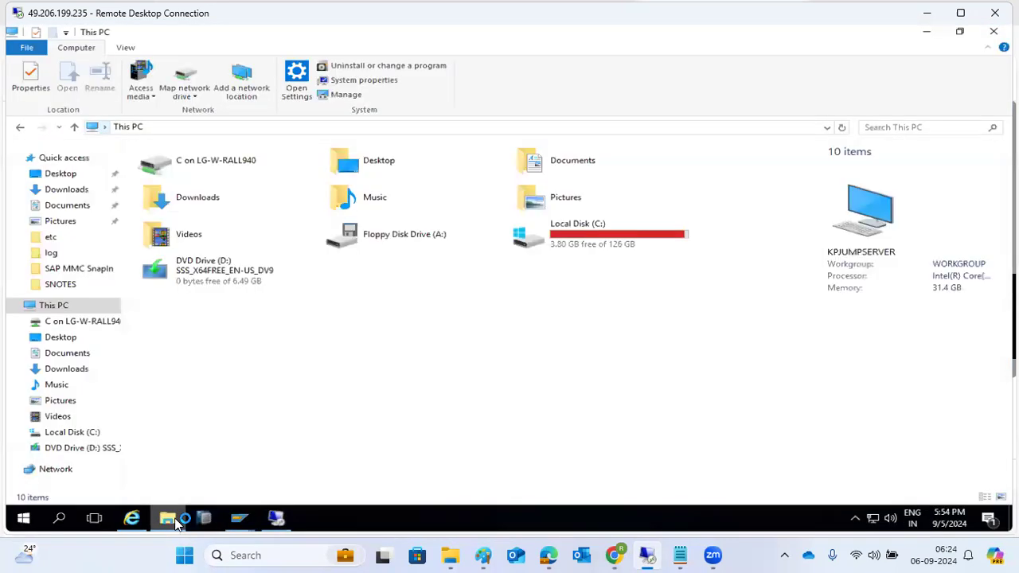
pyautogui.click(255, 134)
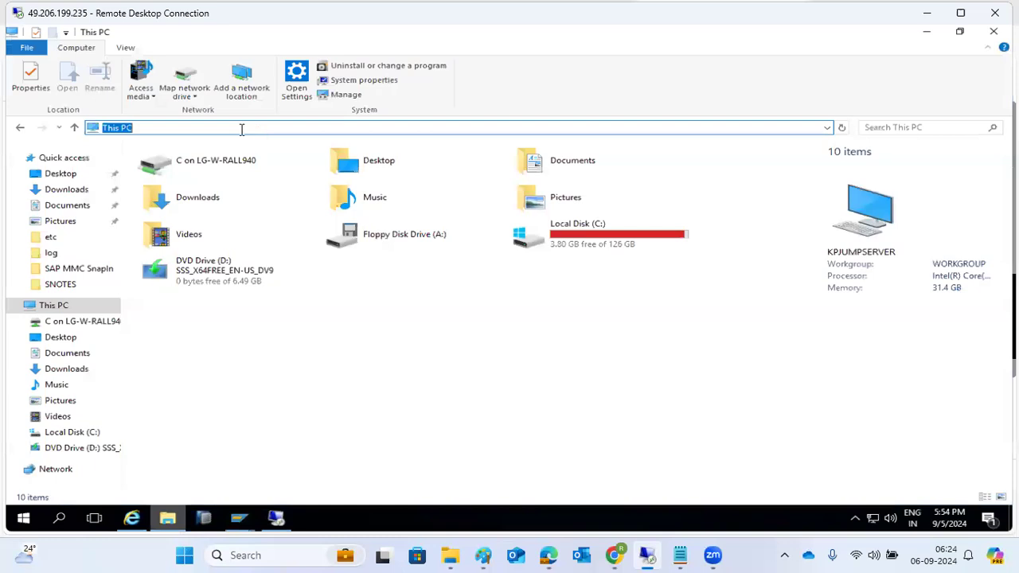
pyautogui.write('\\\\')
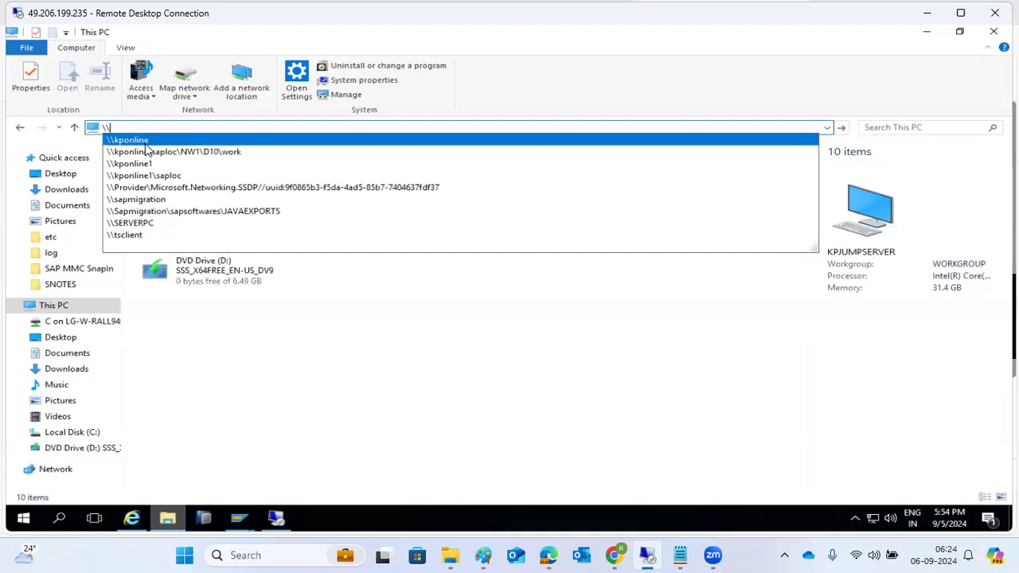
pyautogui.click(145, 143)
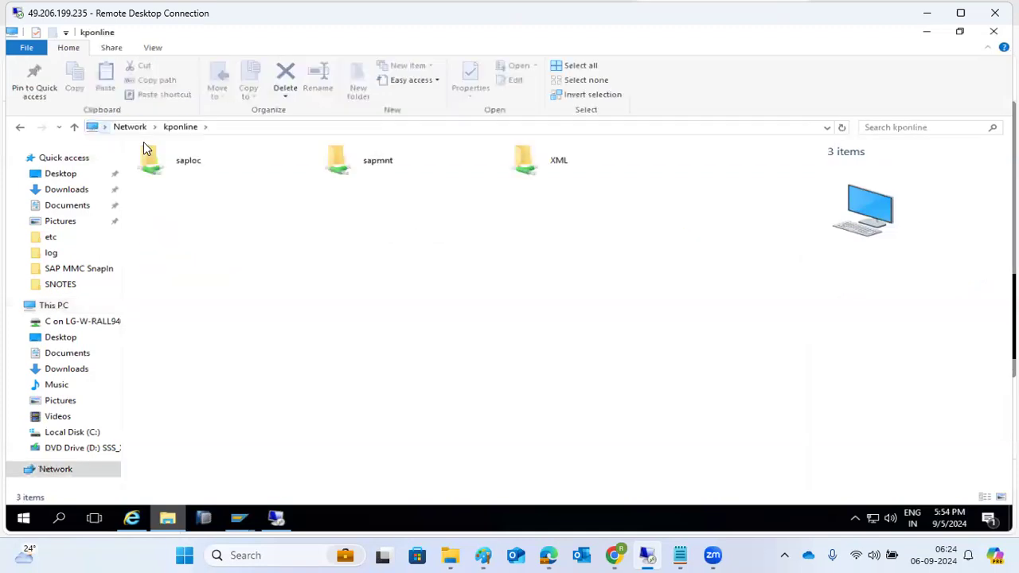
# Step: Open the trans folder in the saploc share and paste K-74005INSTPI.SAR into it
pyautogui.doubleClick(178, 157)
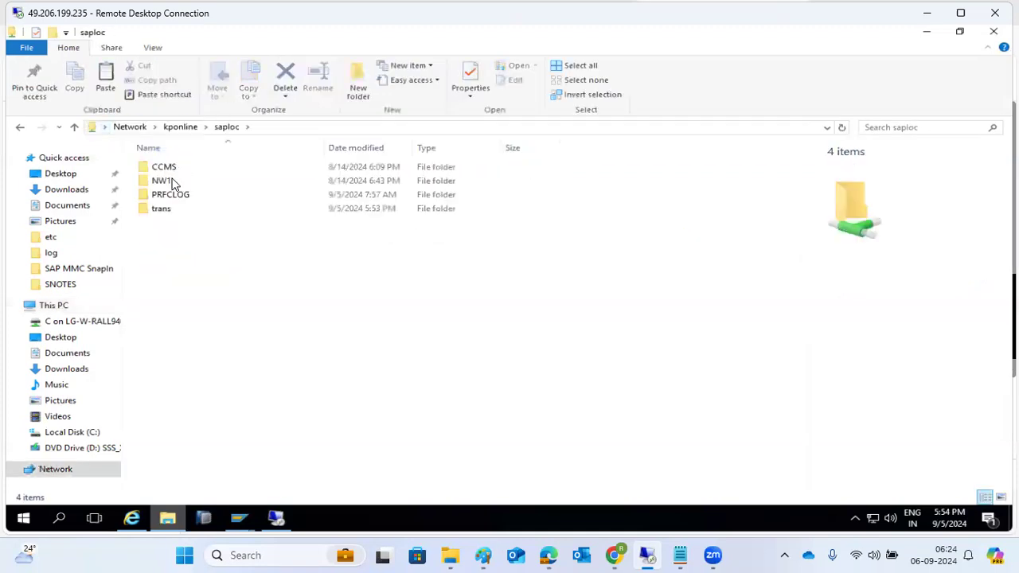
pyautogui.doubleClick(172, 182)
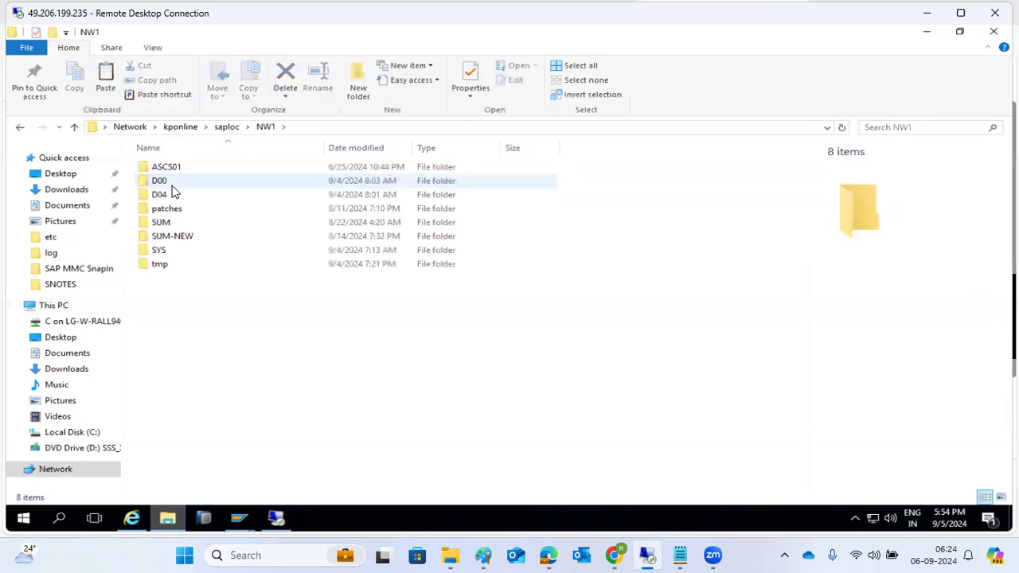
pyautogui.click(235, 125)
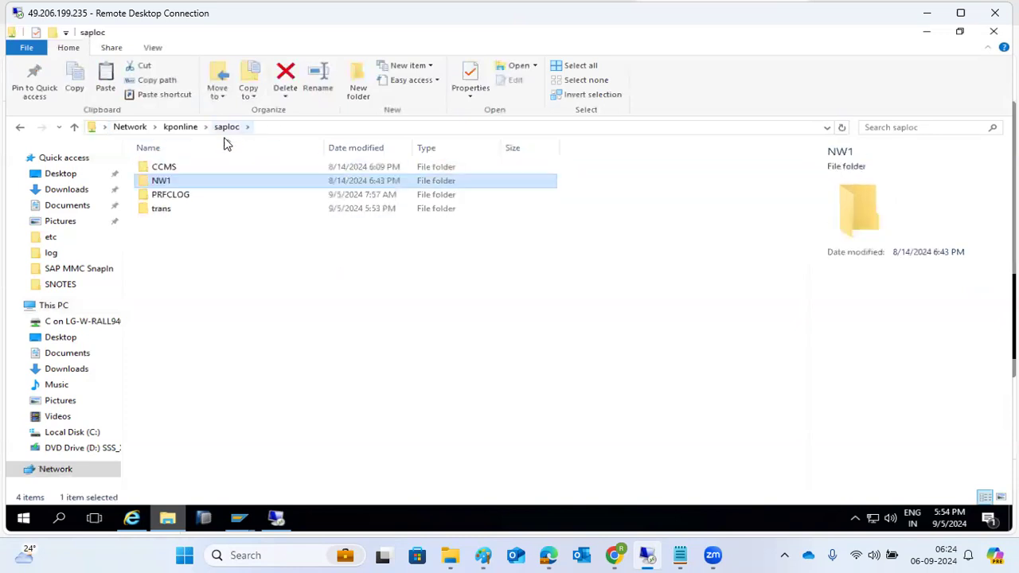
pyautogui.click(154, 210)
pyautogui.doubleClick(154, 212)
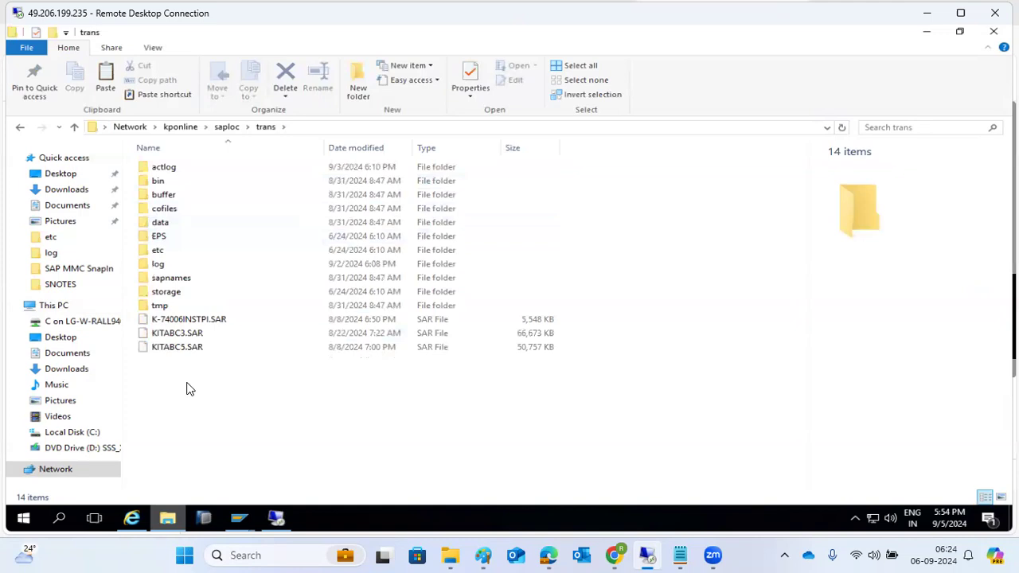
pyautogui.hotkey('ctrl', 'v')
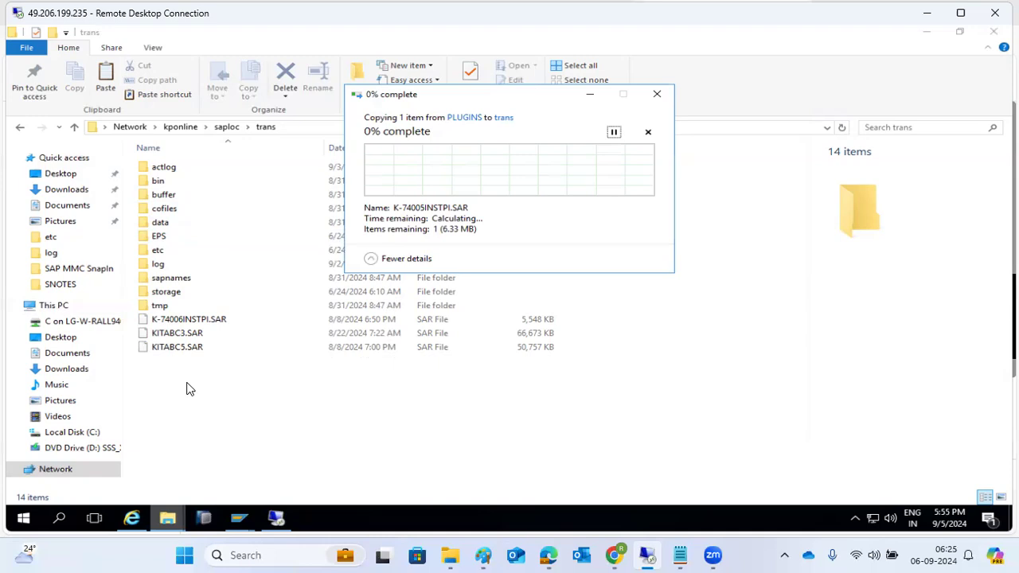
# Step: Check the archive upload in the client 000 Support Package Manager session and bring up the file copy's progress window
pyautogui.click(241, 519)
pyautogui.click(485, 468)
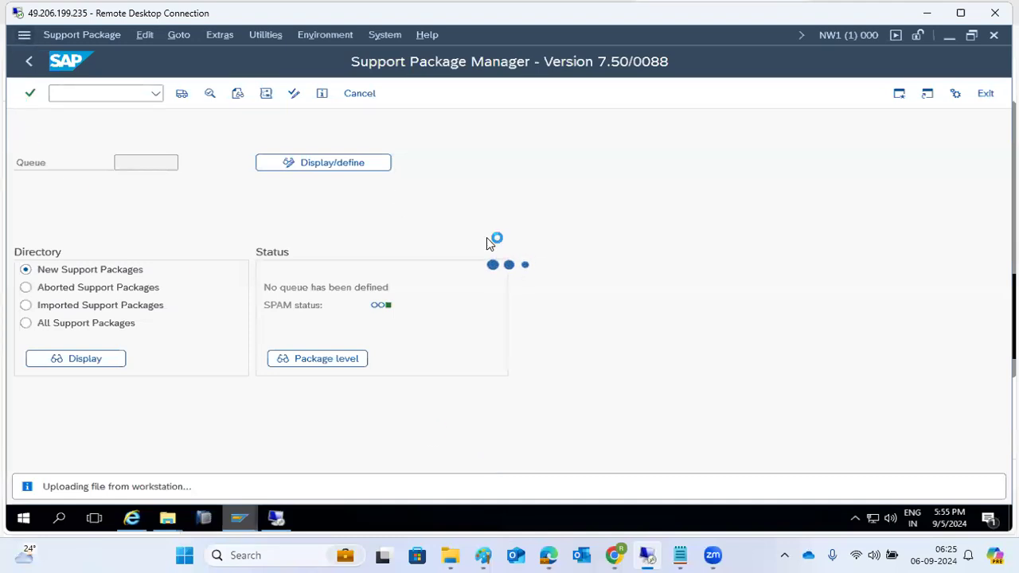
pyautogui.click(241, 516)
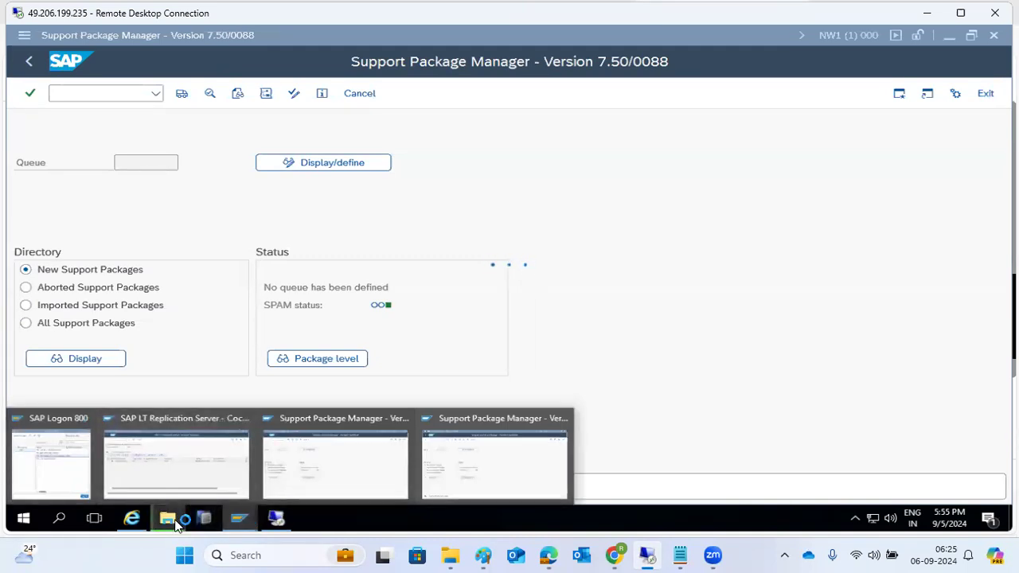
pyautogui.moveTo(177, 523)
pyautogui.click(216, 481)
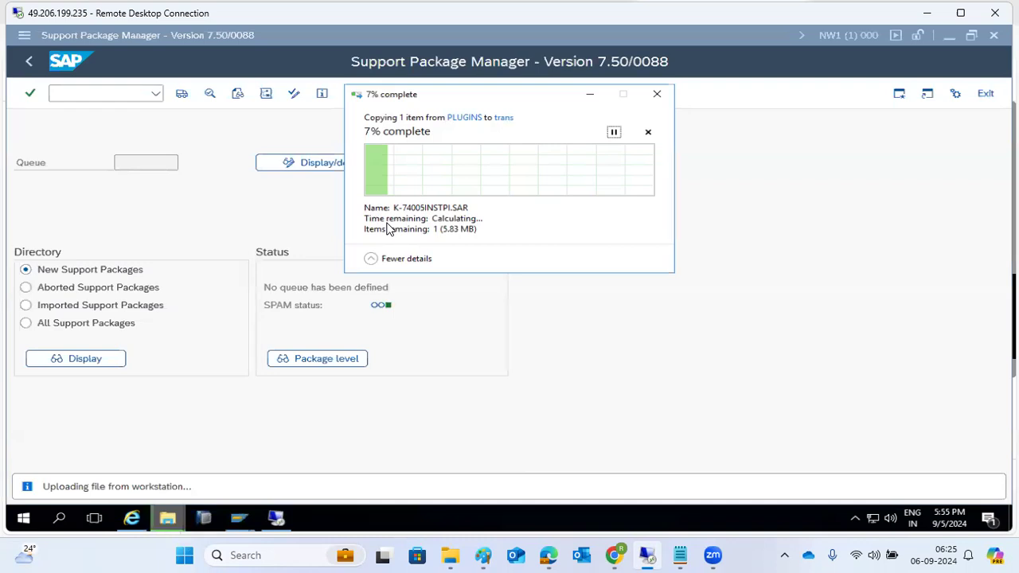
# Step: Show the jump server's desktop while the file copy runs and refresh it several times
pyautogui.rightClick(439, 515)
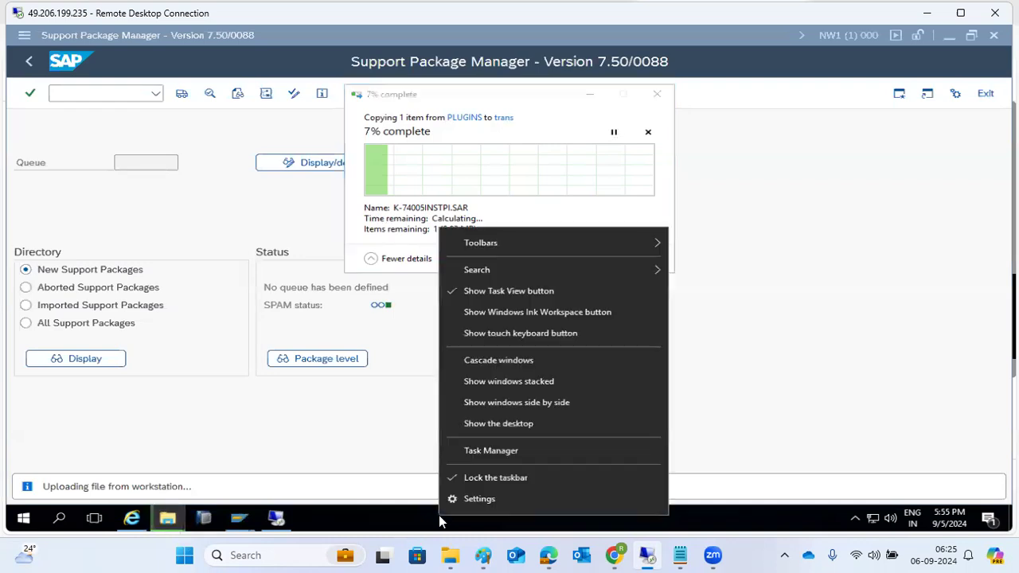
pyautogui.click(486, 423)
pyautogui.rightClick(348, 261)
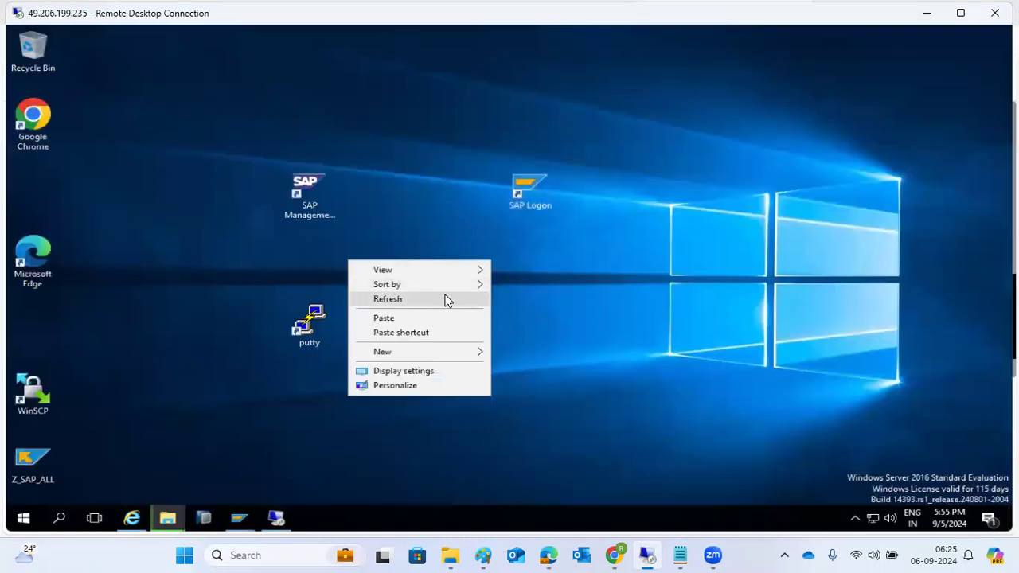
pyautogui.click(444, 298)
pyautogui.rightClick(148, 316)
pyautogui.click(75, 355)
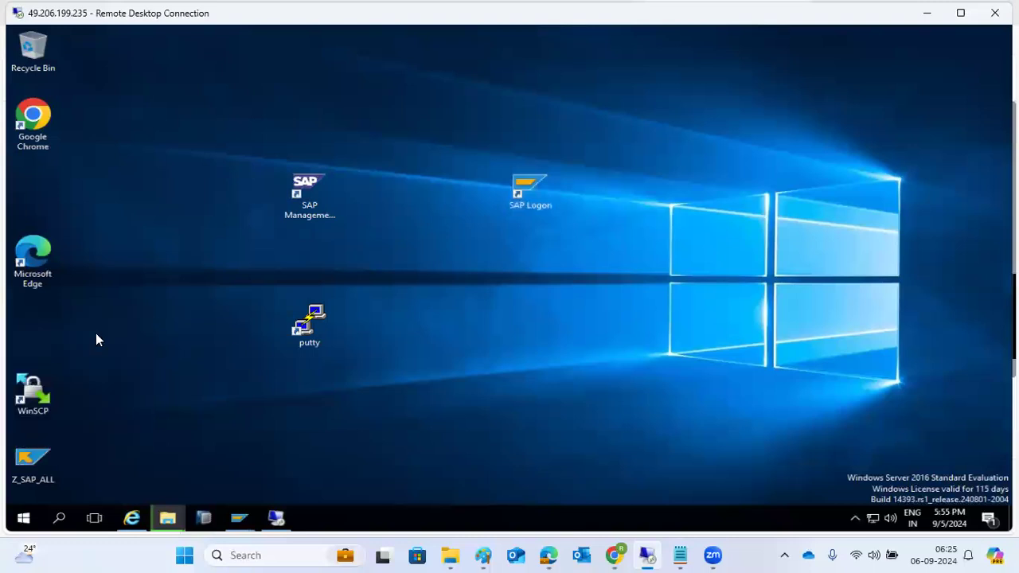
pyautogui.rightClick(147, 253)
pyautogui.click(73, 292)
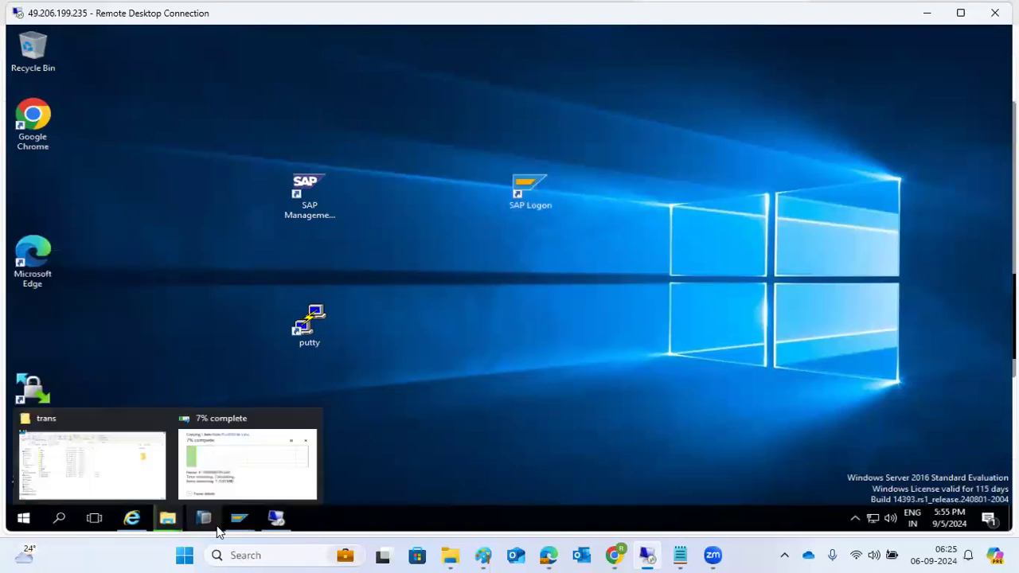
pyautogui.rightClick(661, 113)
pyautogui.click(598, 153)
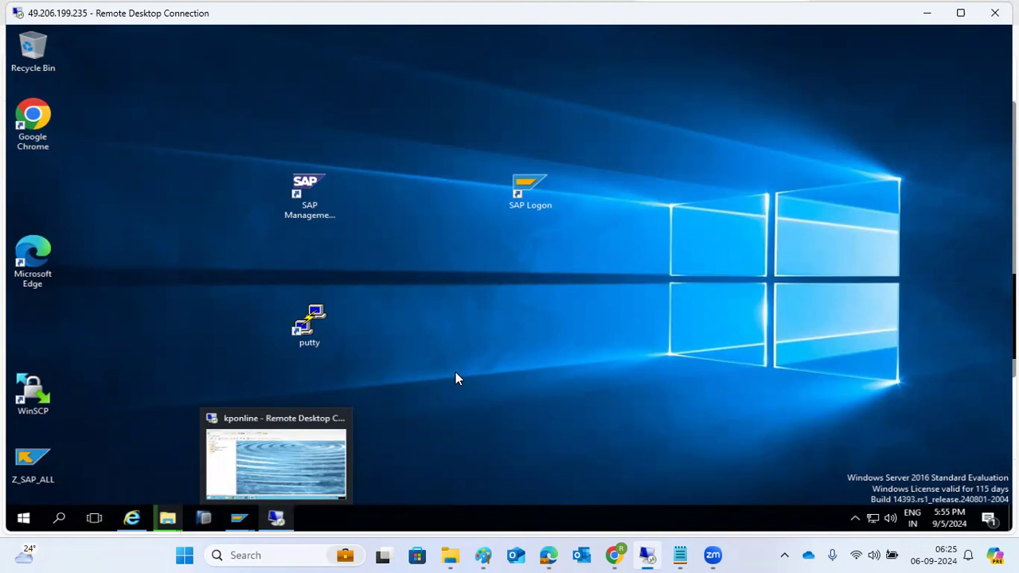
# Step: Switch to the SAP for Me Software Center in Edge and open the support packages of ST-PI 740
pyautogui.click(549, 555)
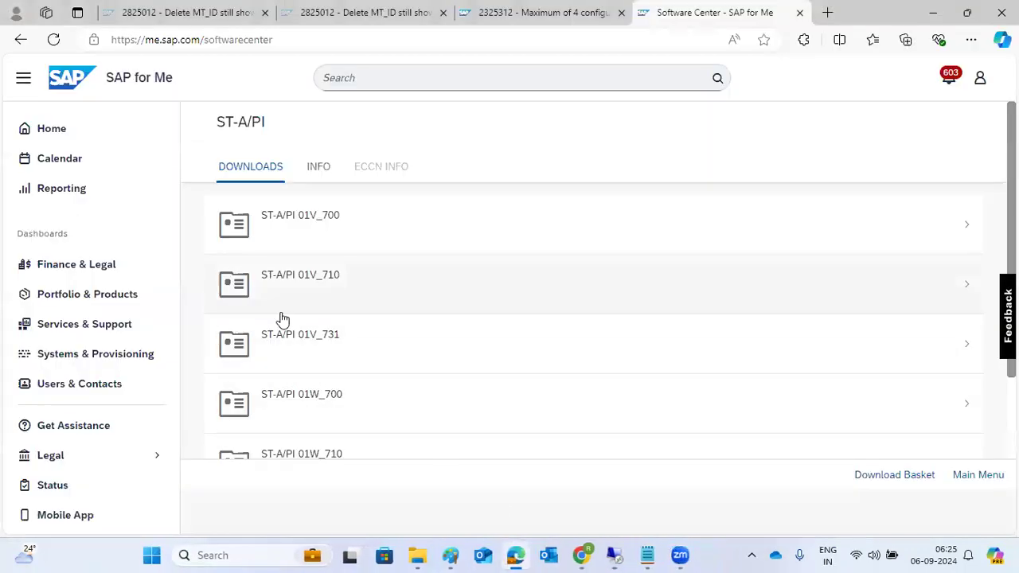
pyautogui.click(15, 45)
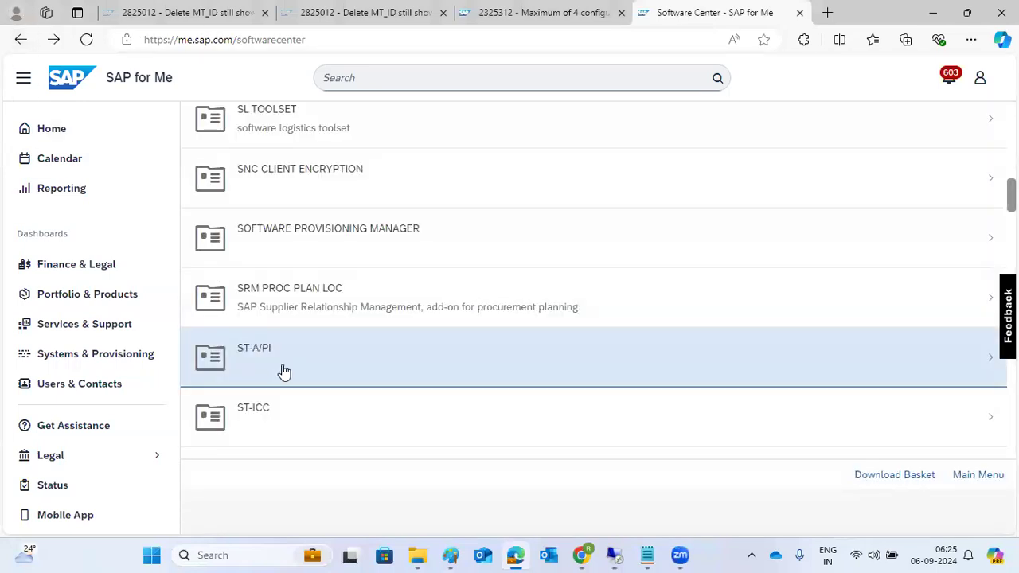
pyautogui.scroll(-3, 284, 372)
pyautogui.click(285, 318)
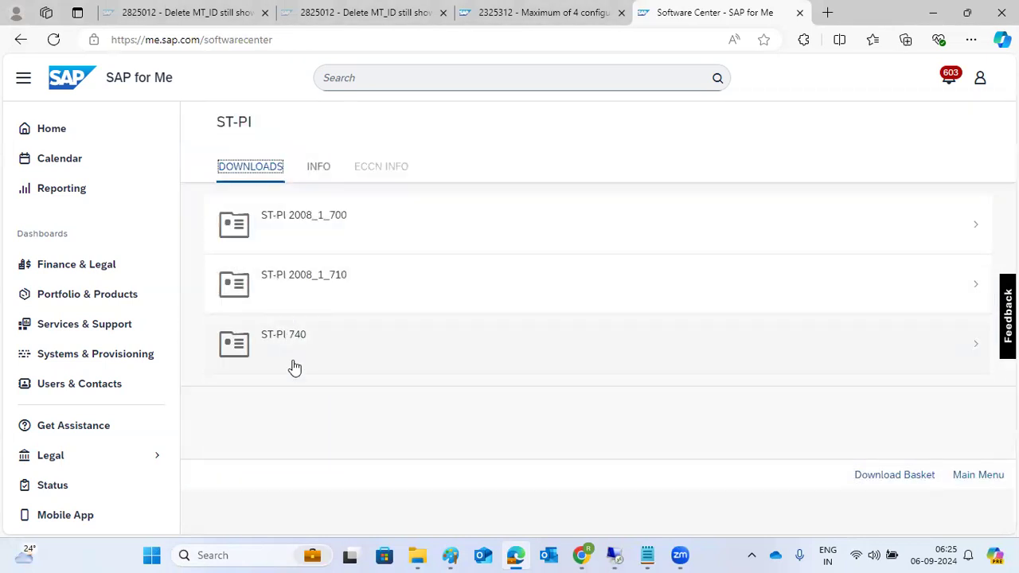
pyautogui.click(291, 351)
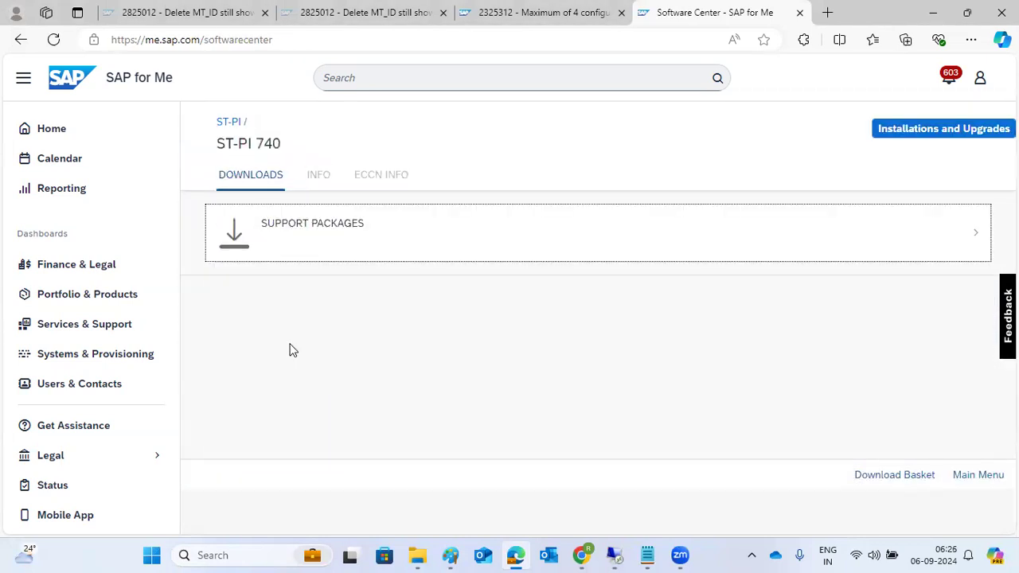
pyautogui.click(306, 248)
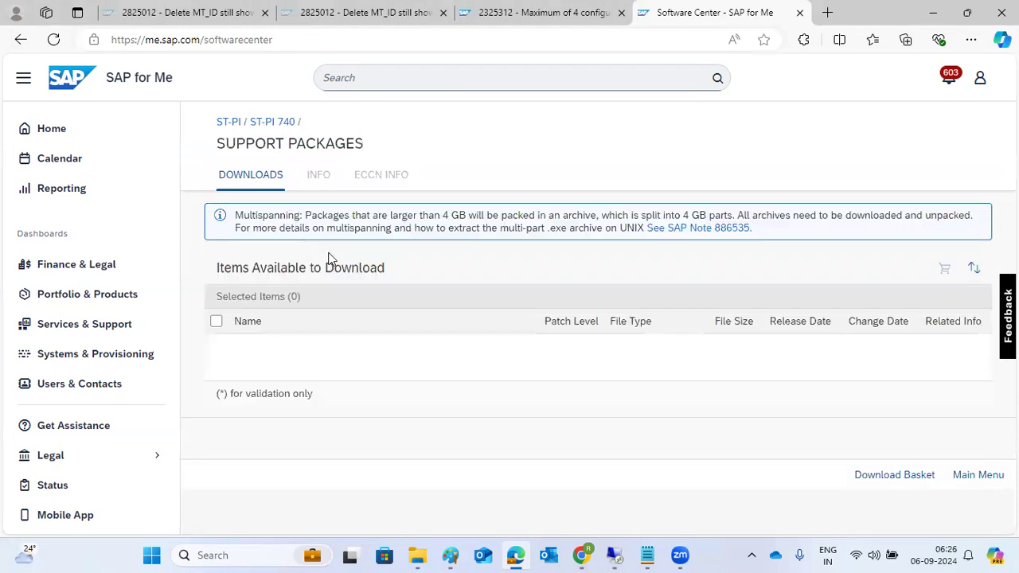
# Step: Examine the ST-PI 740 support package list from SP 0001 at the end up to the newest package
pyautogui.scroll(-15, 393, 357)
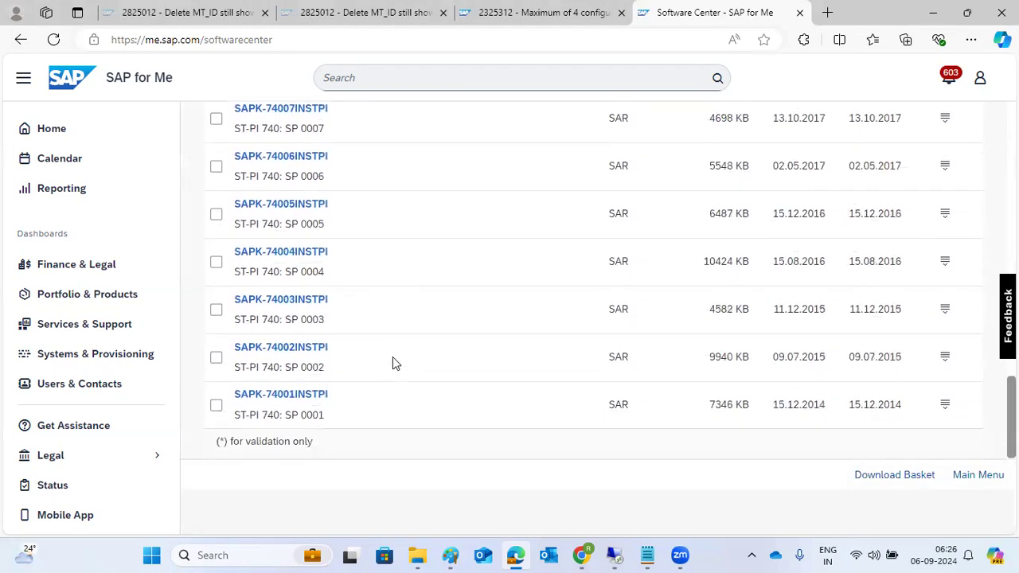
pyautogui.moveTo(300, 408); pyautogui.dragTo(316, 411)
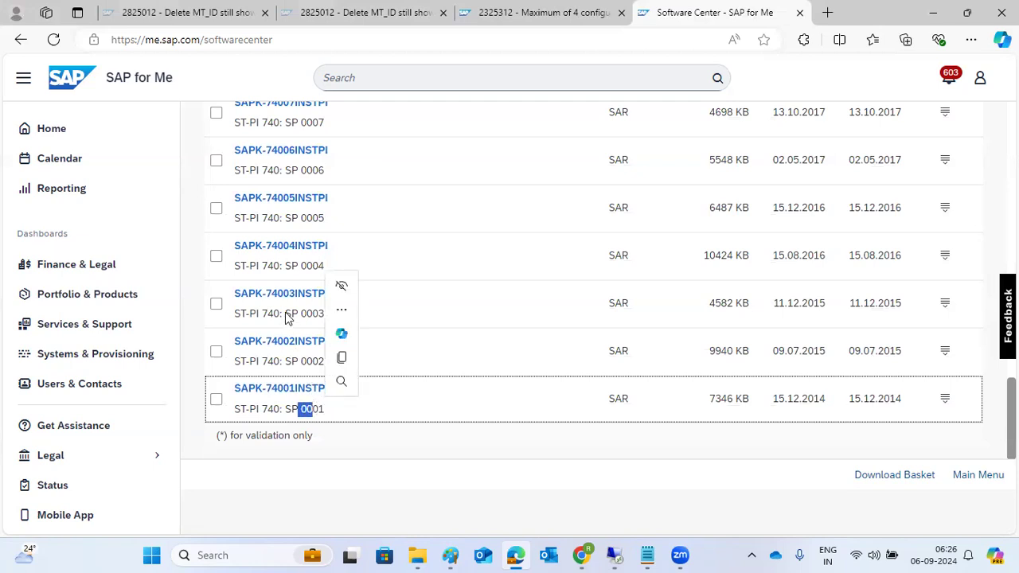
pyautogui.scroll(4, 313, 211)
pyautogui.scroll(10, 313, 211)
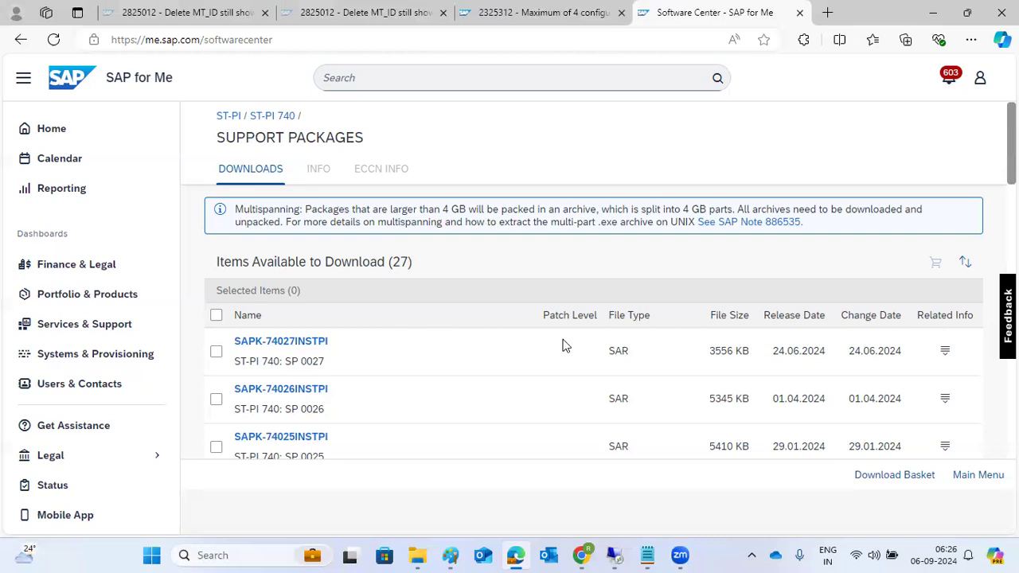
# Step: Return to the jump server's client 001 SAP session, run transaction ST22 and review today's ABAP runtime errors
pyautogui.click(618, 555)
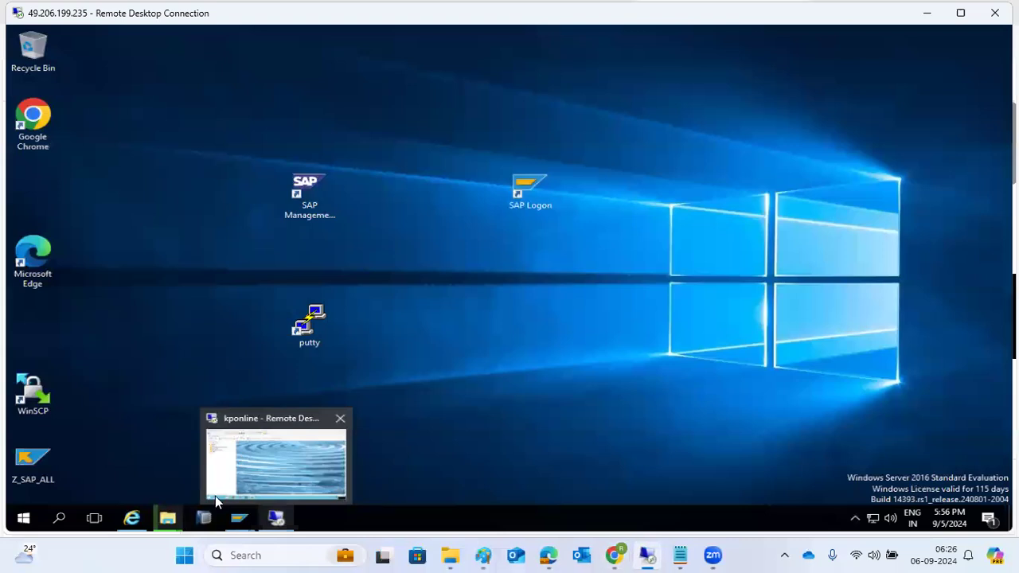
pyautogui.moveTo(239, 518)
pyautogui.click(336, 470)
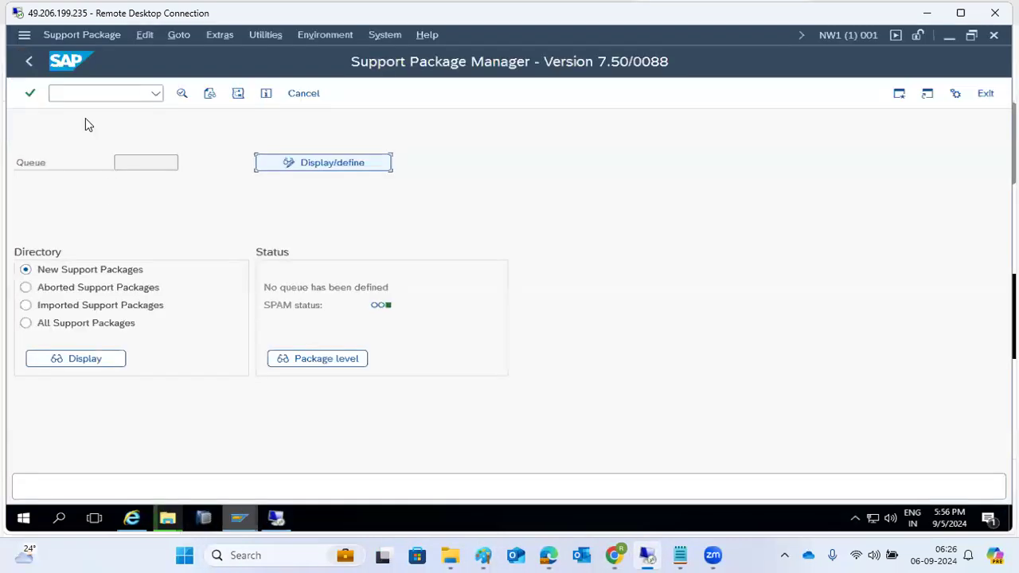
pyautogui.click(67, 93)
pyautogui.write('/nst22')
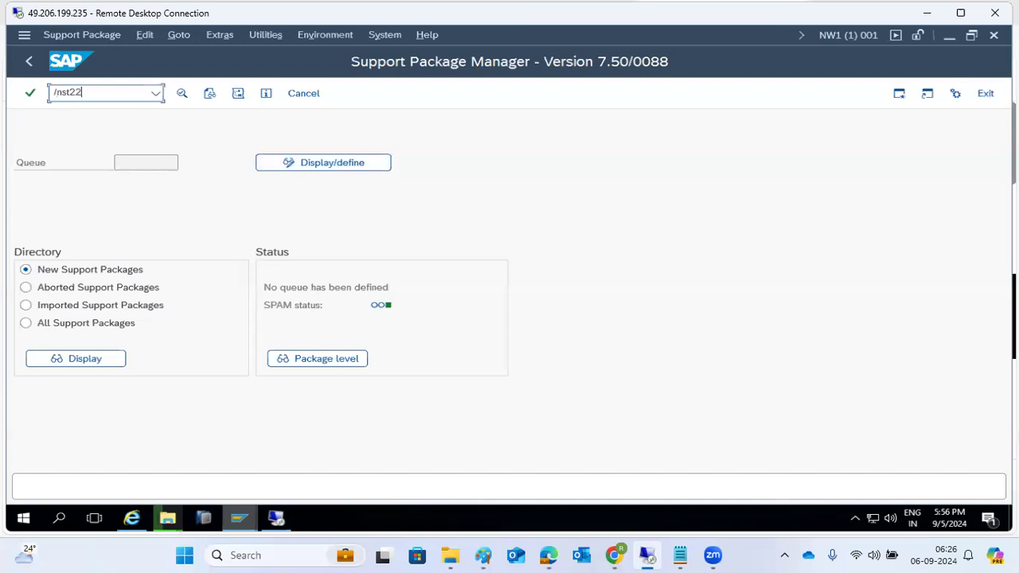
pyautogui.press('Return')
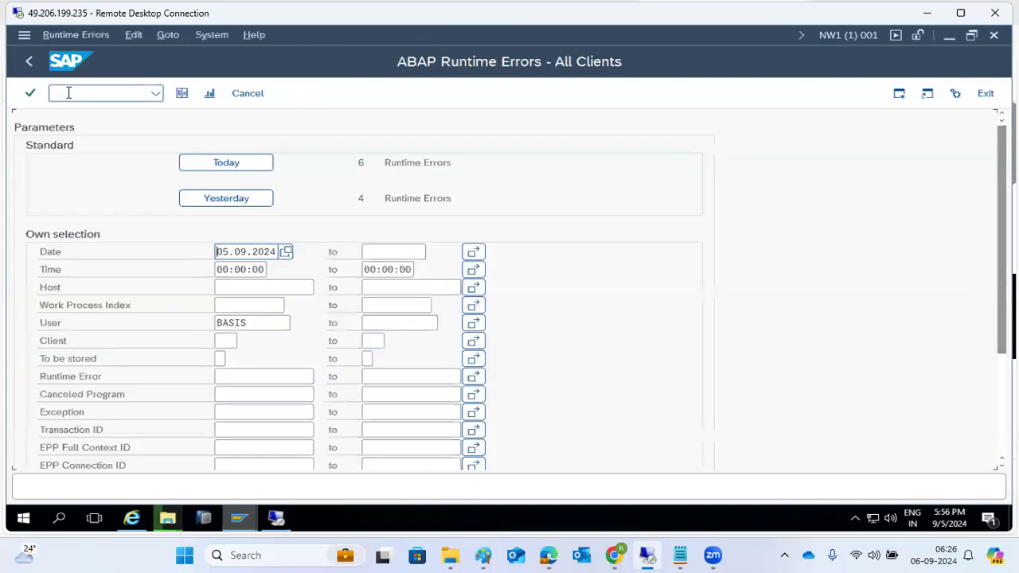
pyautogui.click(224, 167)
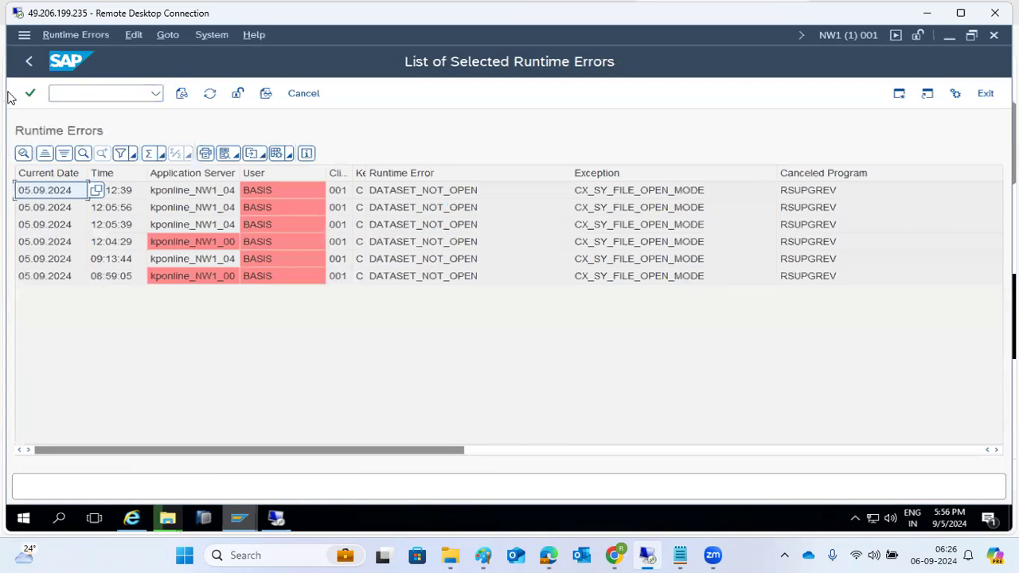
pyautogui.click(29, 63)
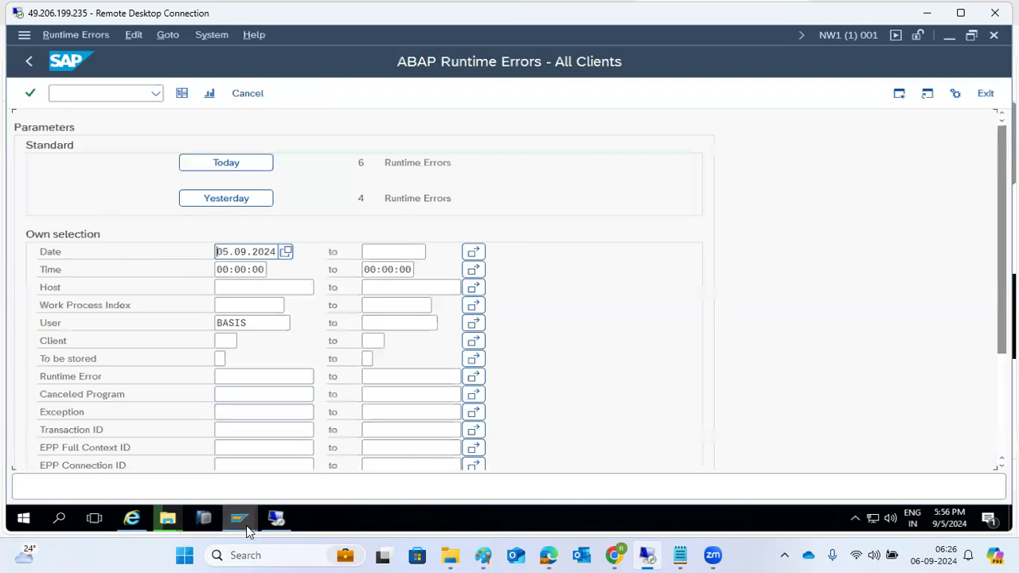
# Step: Switch to the client 000 Support Package Manager session, check the .PAT file's target path and decompress k-74005instpi.sar
pyautogui.moveTo(241, 522)
pyautogui.click(478, 483)
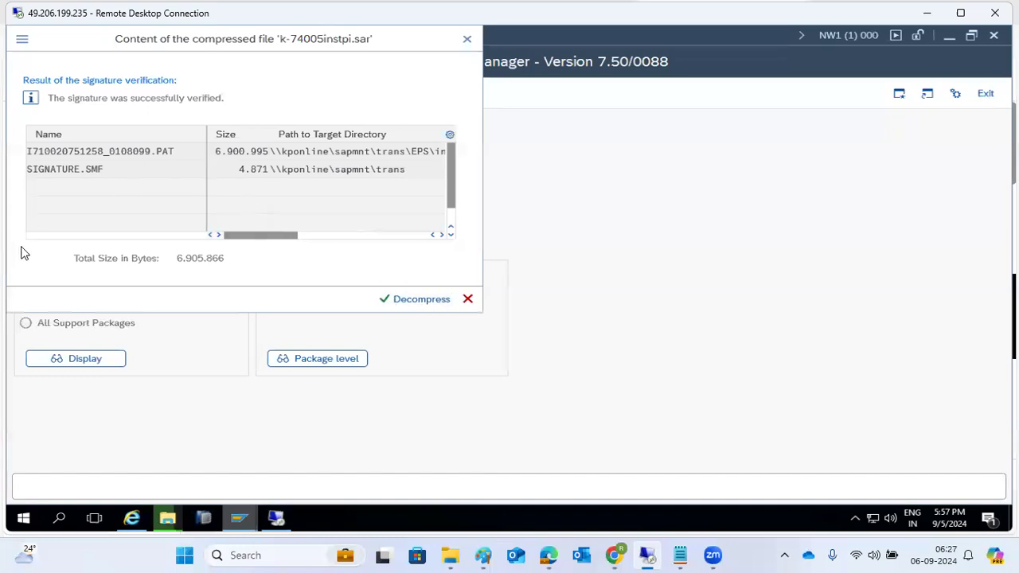
pyautogui.click(296, 152)
pyautogui.moveTo(296, 151); pyautogui.dragTo(465, 157)
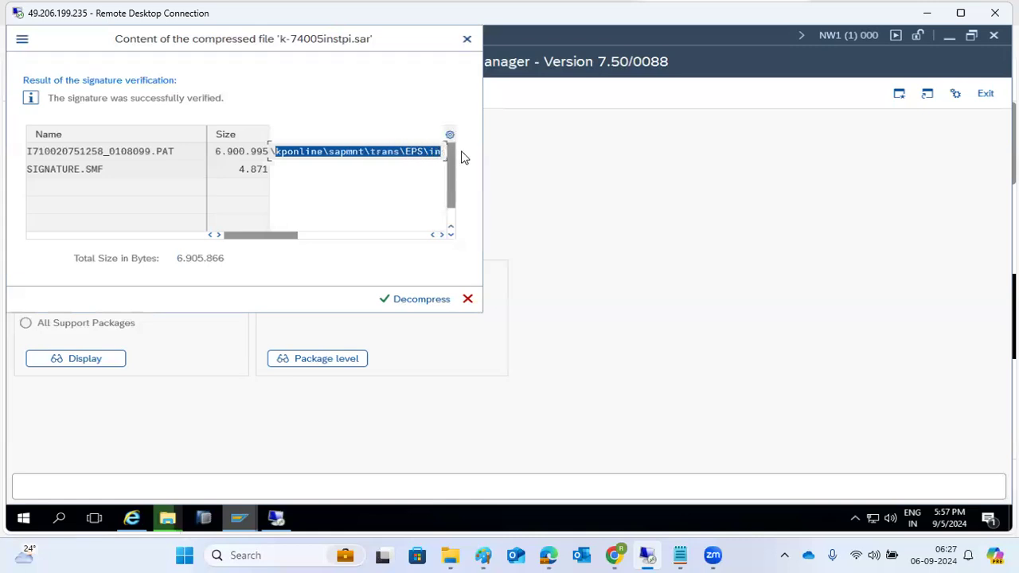
pyautogui.click(379, 153)
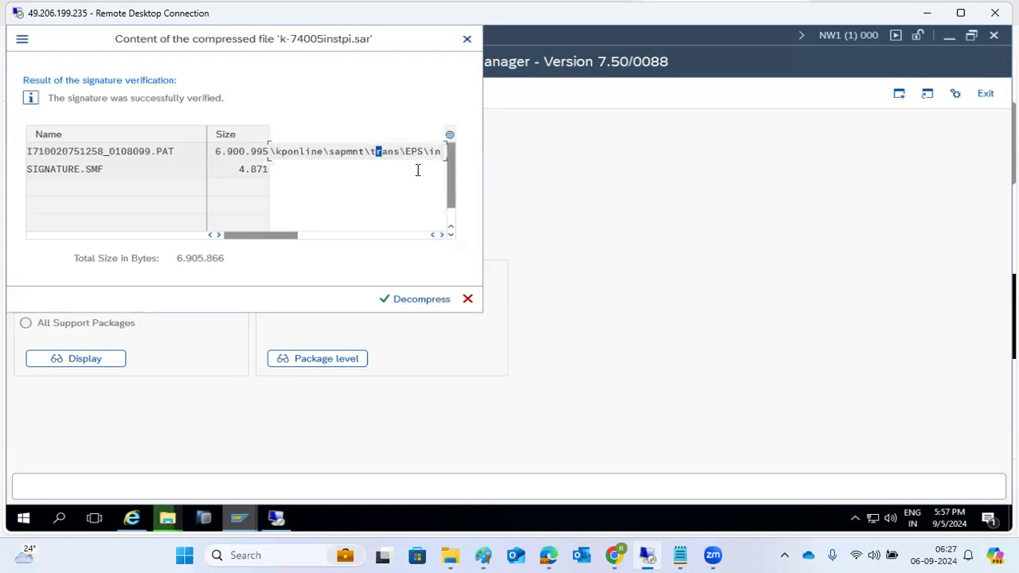
pyautogui.click(408, 304)
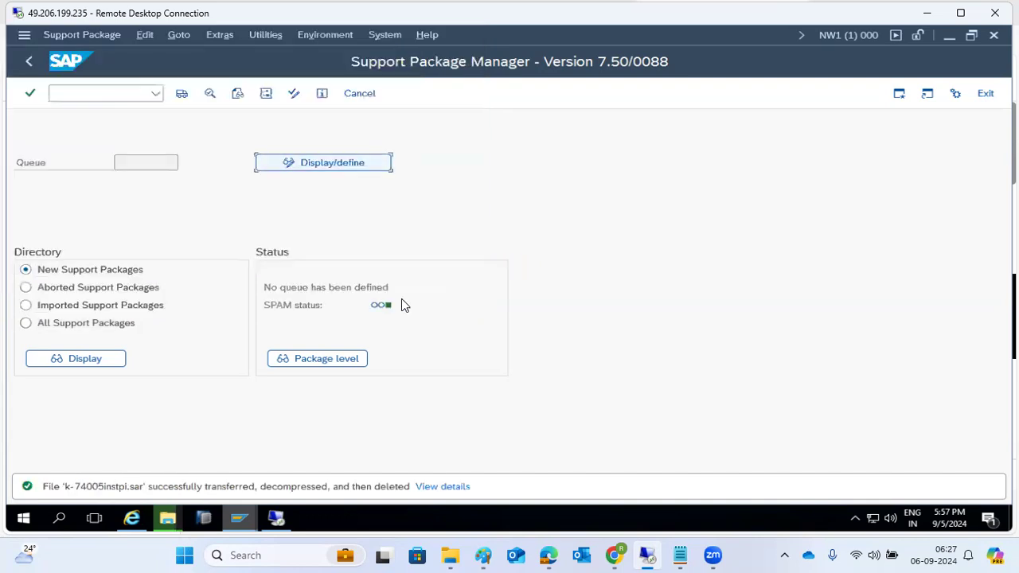
# Step: Bring up the file copy's progress window and cancel copying K-74005INSTPI.SAR to the trans folder
pyautogui.moveTo(167, 518)
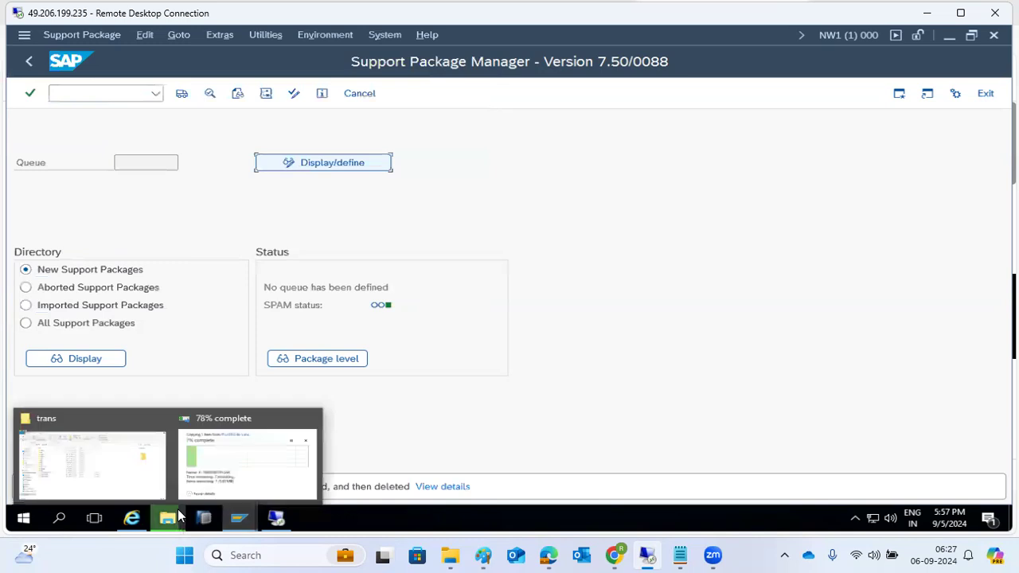
pyautogui.click(223, 440)
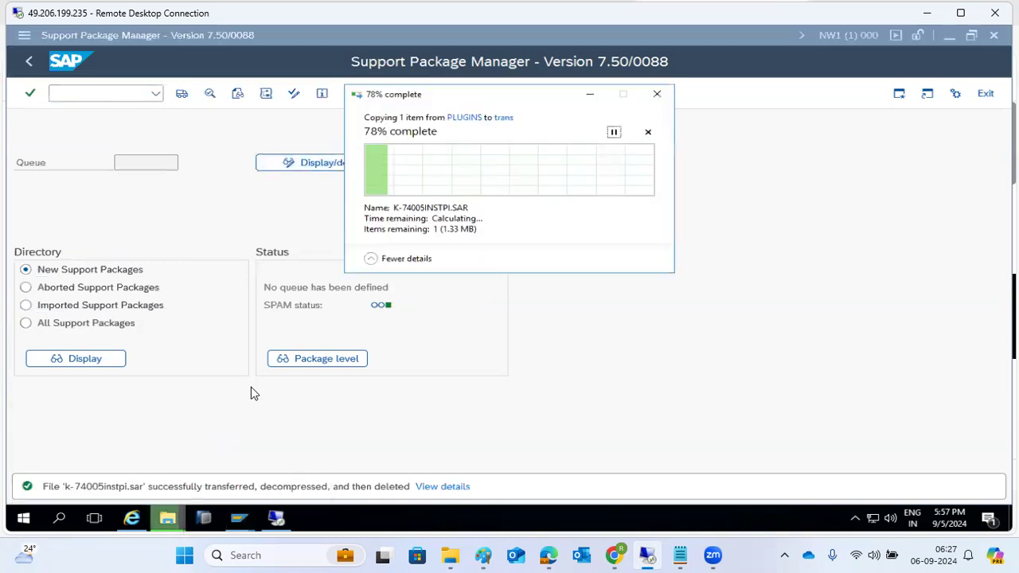
pyautogui.click(659, 95)
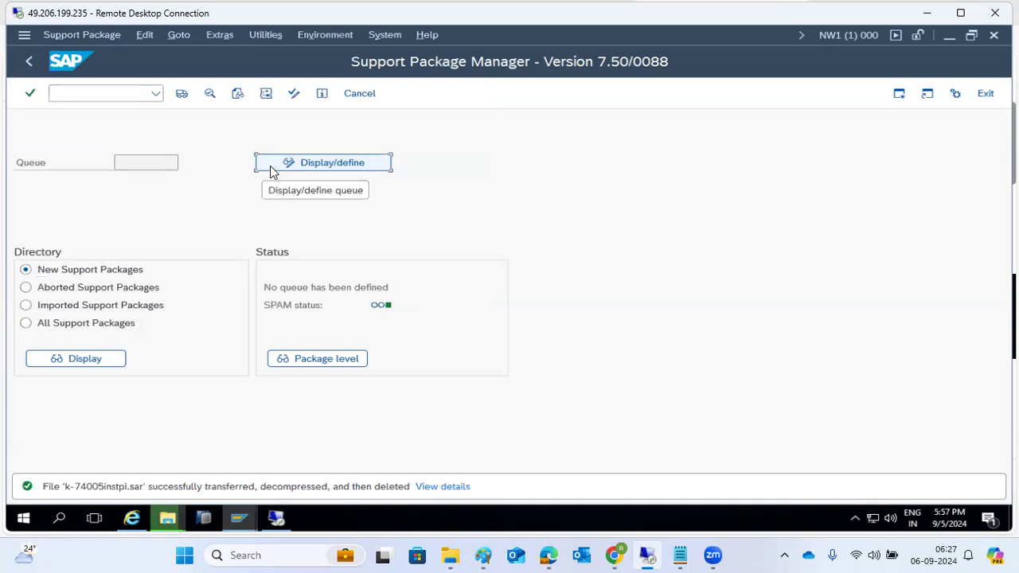
# Step: Restart transaction SPAM in client 000 and open the queue definition for the ST-PI component, release 740
pyautogui.click(28, 61)
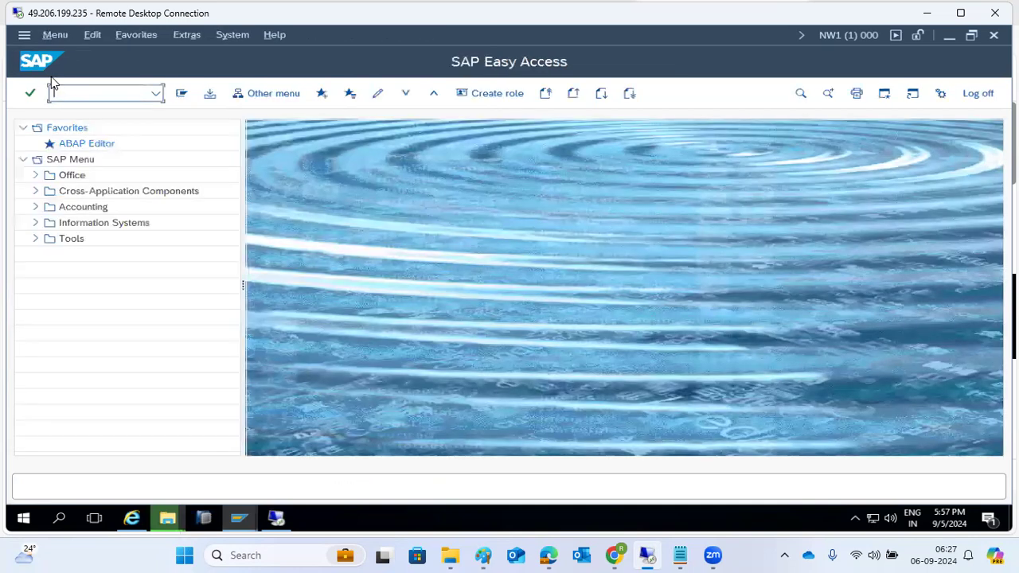
pyautogui.write('spam')
pyautogui.press('Return')
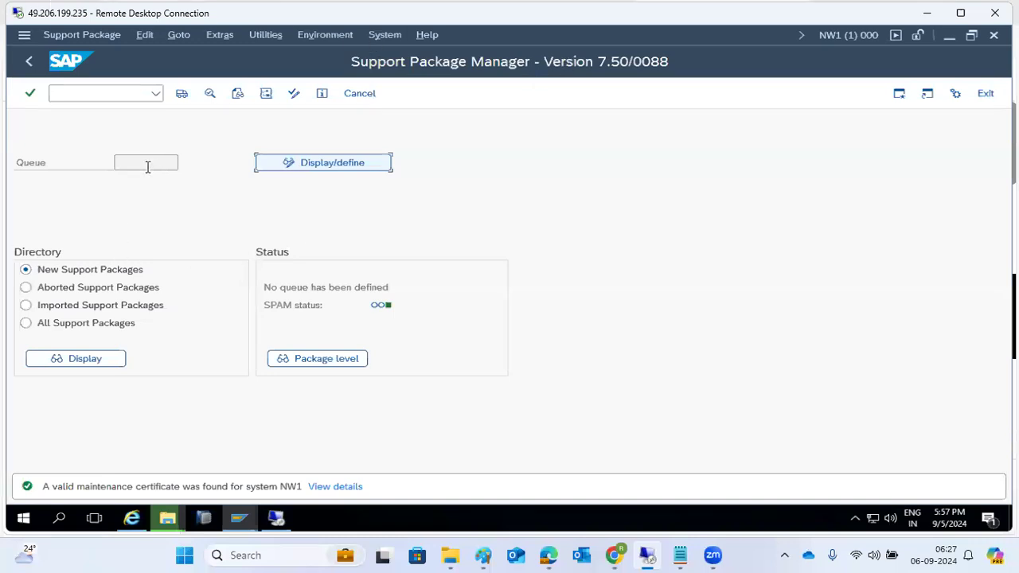
pyautogui.click(295, 163)
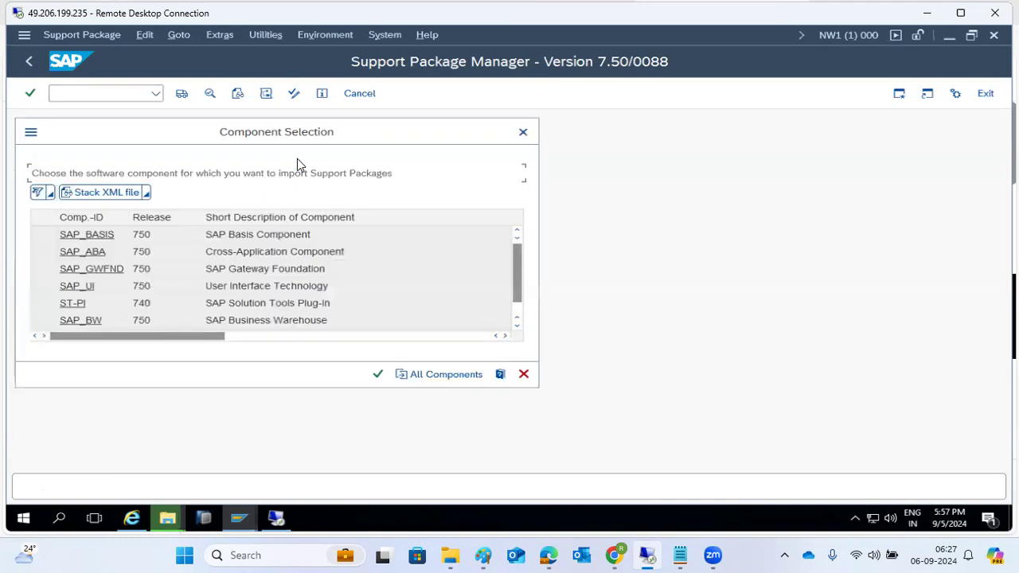
pyautogui.click(164, 306)
pyautogui.click(66, 307)
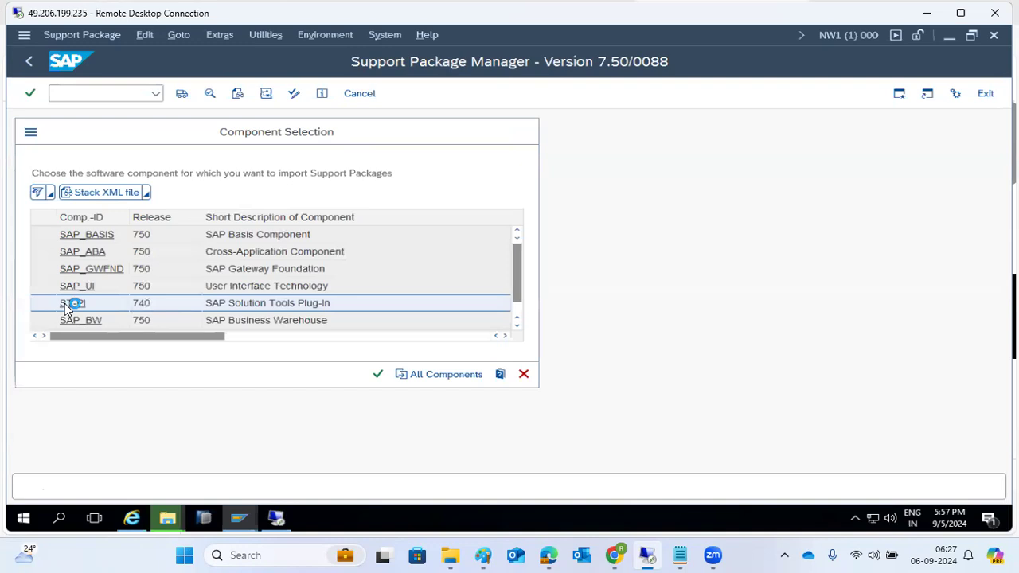
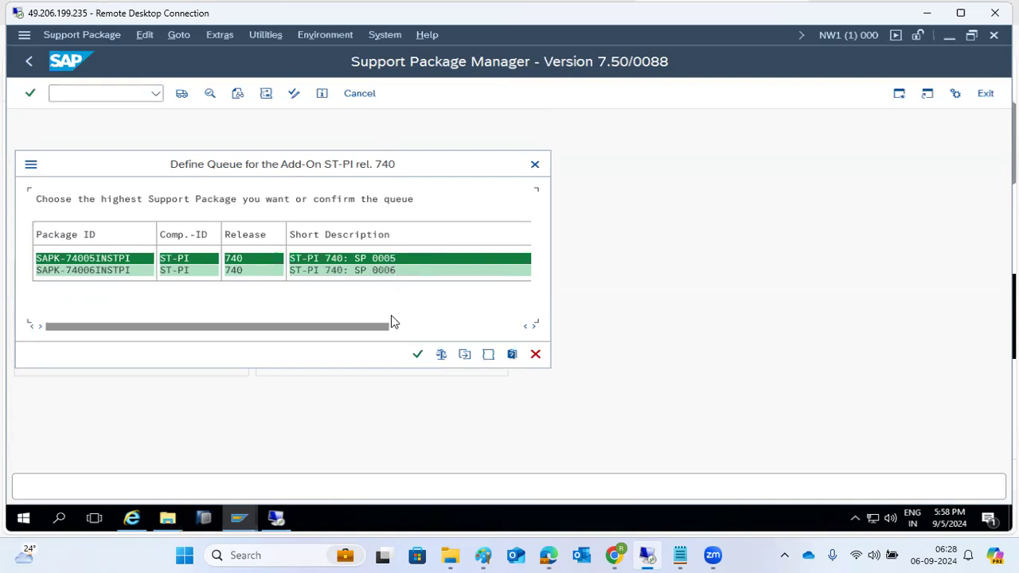
# Step: Modify the ST-PI queue to end at SAPK-74005INSTPI, try to confirm it, and highlight the status message text
pyautogui.click(418, 355)
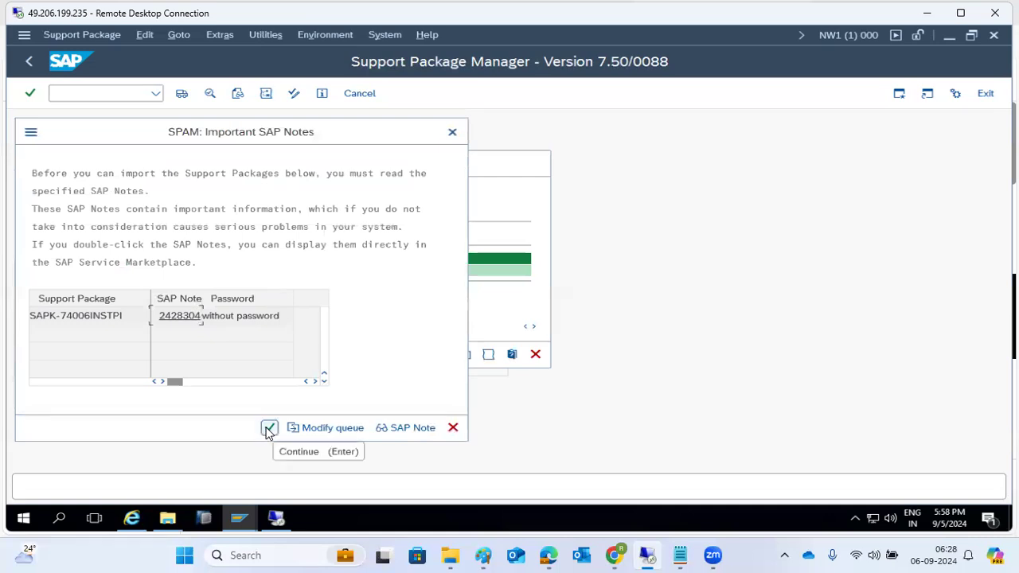
pyautogui.click(319, 428)
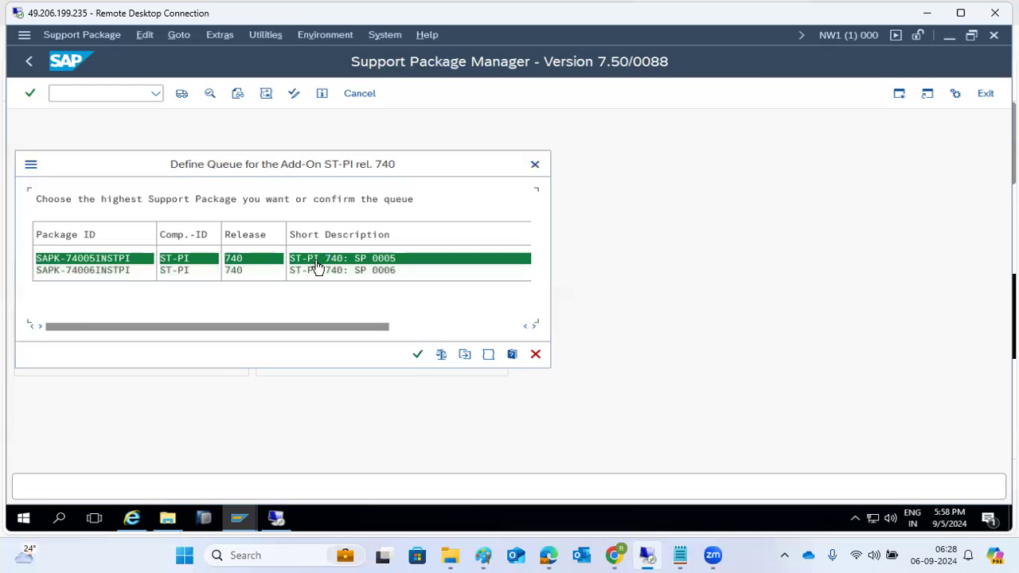
pyautogui.click(417, 354)
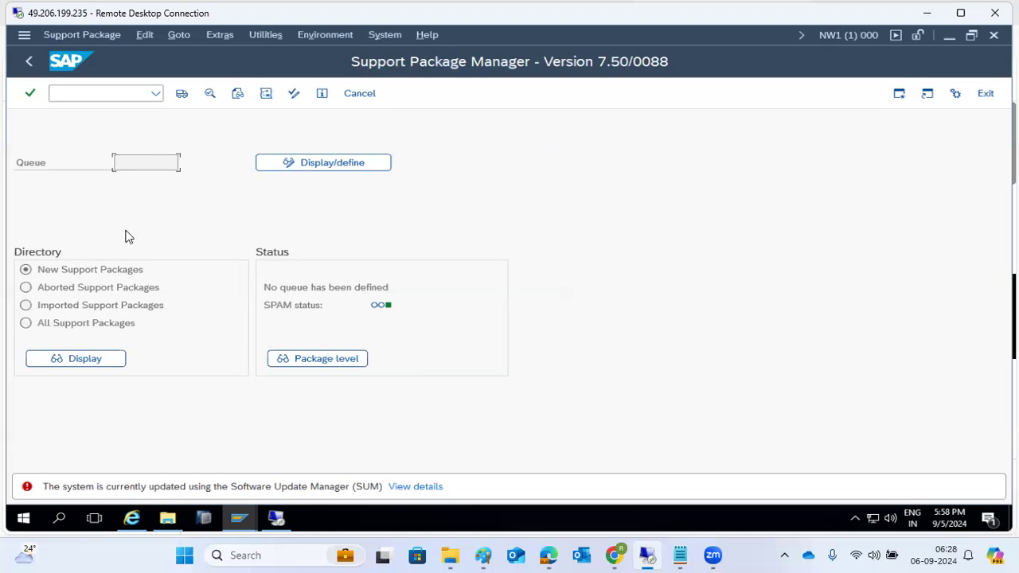
pyautogui.doubleClick(49, 487)
pyautogui.moveTo(134, 500); pyautogui.dragTo(413, 488)
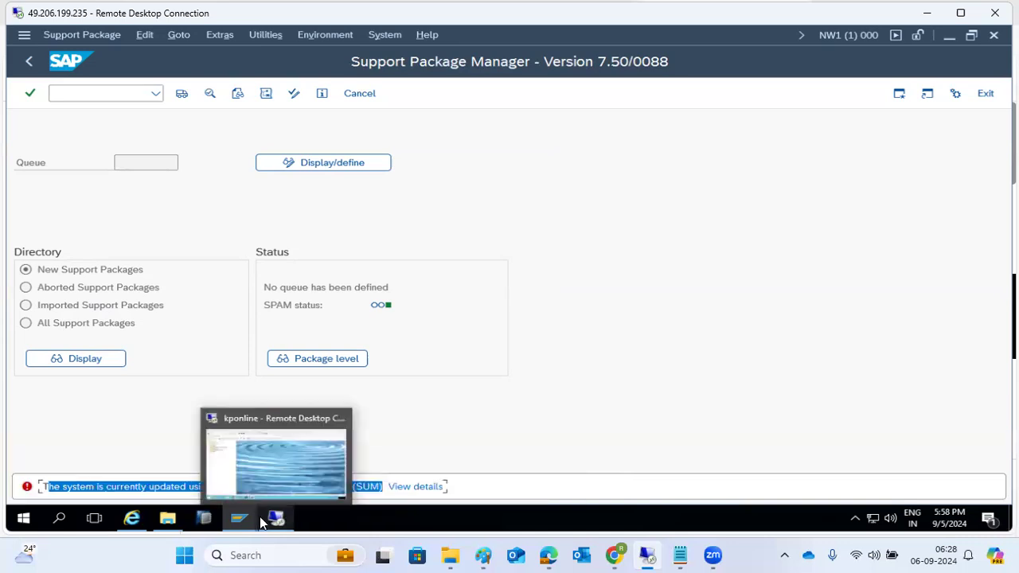
# Step: Open the ABAP runtime errors overview (ST22) and display today's DATASET_NOT_OPEN dump for program RSUPGREV
pyautogui.moveTo(243, 519)
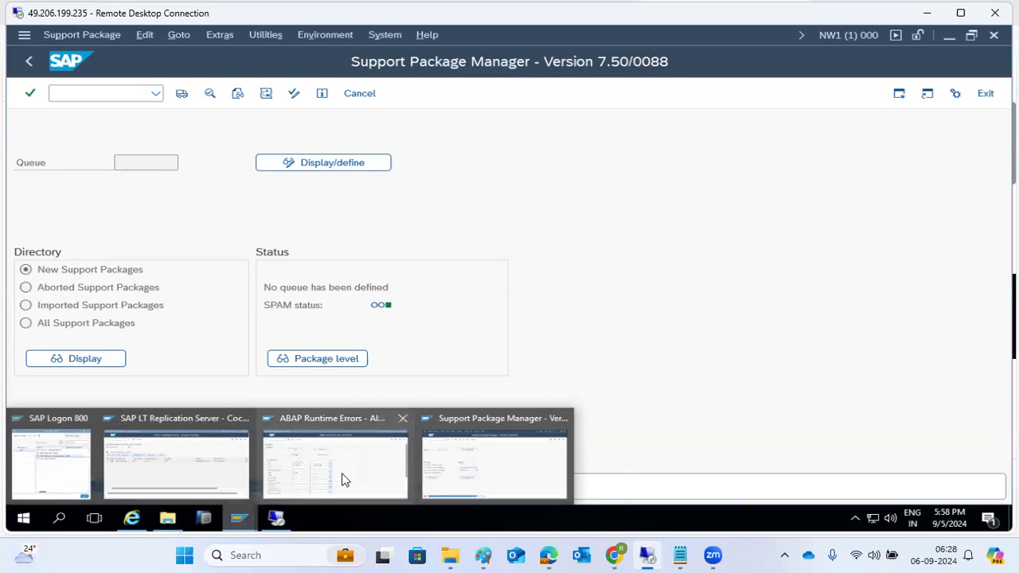
pyautogui.click(59, 93)
pyautogui.write('/nspam')
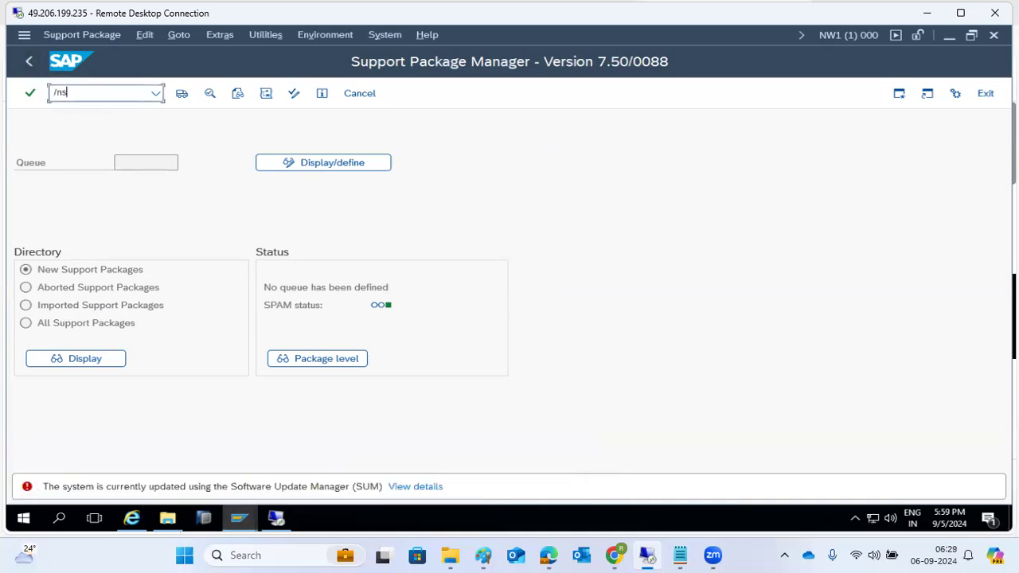
pyautogui.press('Return')
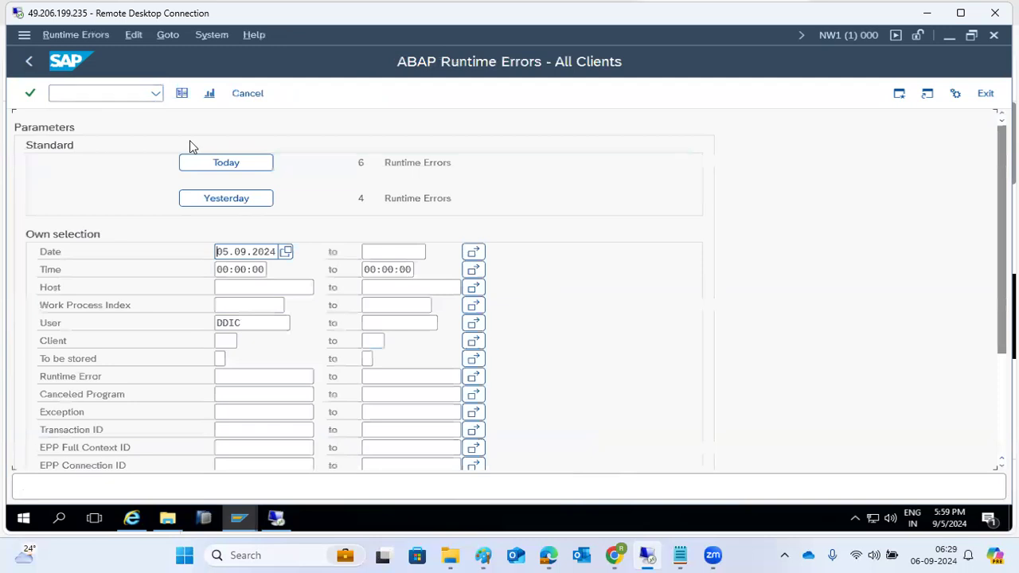
pyautogui.click(227, 163)
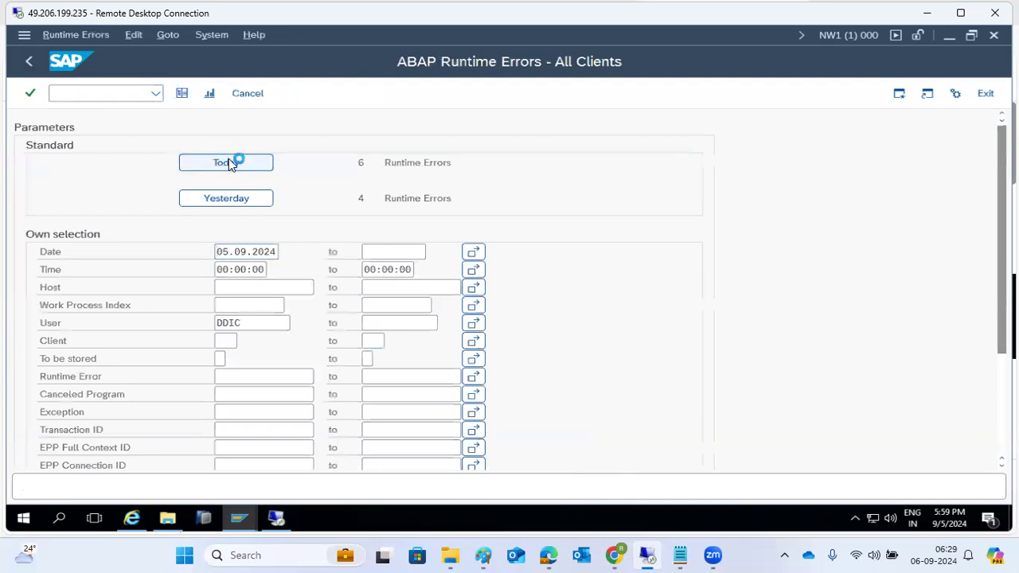
pyautogui.doubleClick(388, 192)
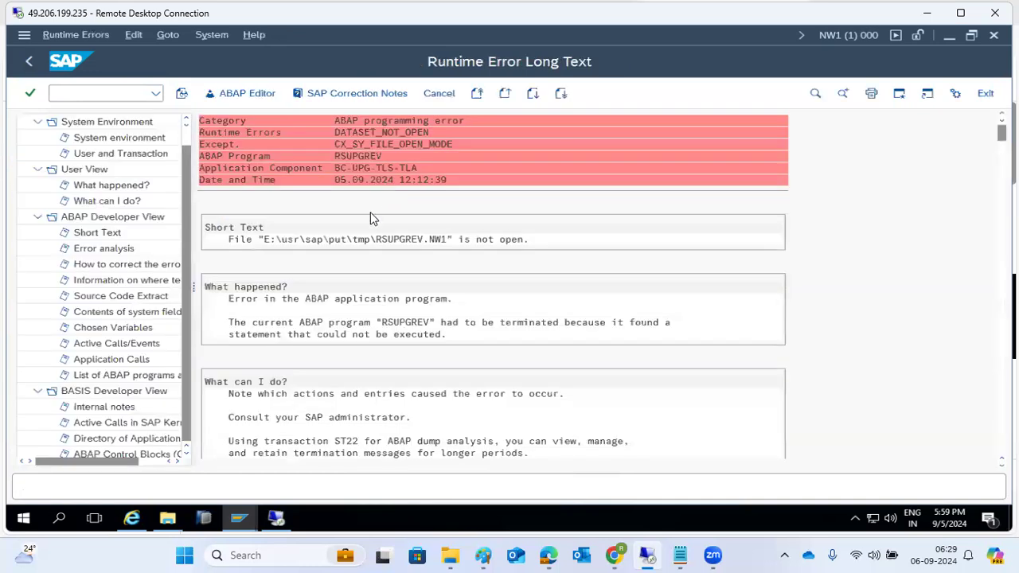
# Step: Examine the file path in the dump's short text and check the saploc share on kponline for that folder
pyautogui.click(353, 238)
pyautogui.moveTo(353, 239); pyautogui.dragTo(389, 243)
pyautogui.click(379, 238)
pyautogui.moveTo(177, 521)
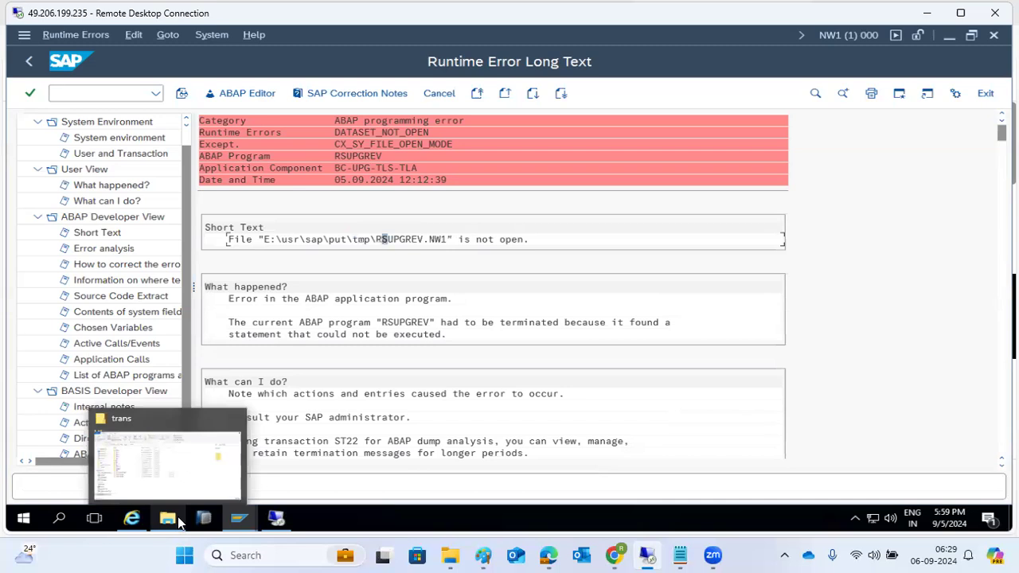
pyautogui.click(177, 488)
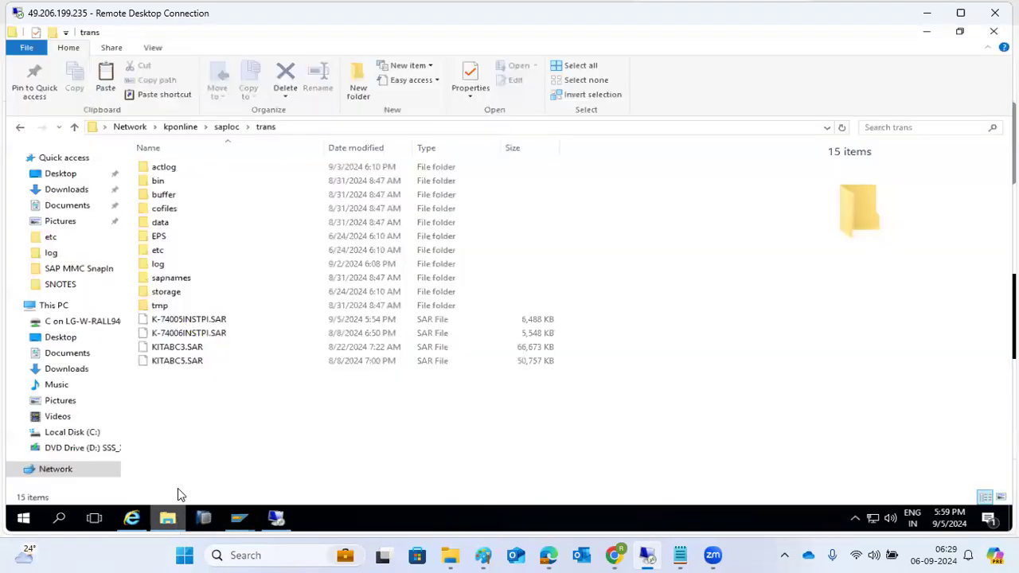
pyautogui.click(225, 128)
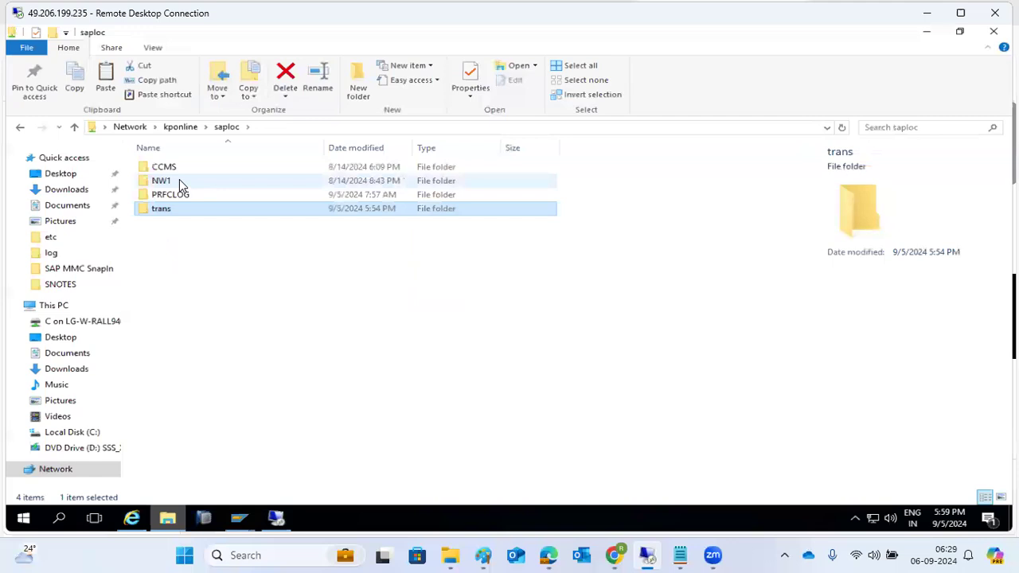
# Step: Switch to the kponline remote desktop, close SAP Logon there and browse to the E:\usr\sap folder
pyautogui.click(274, 518)
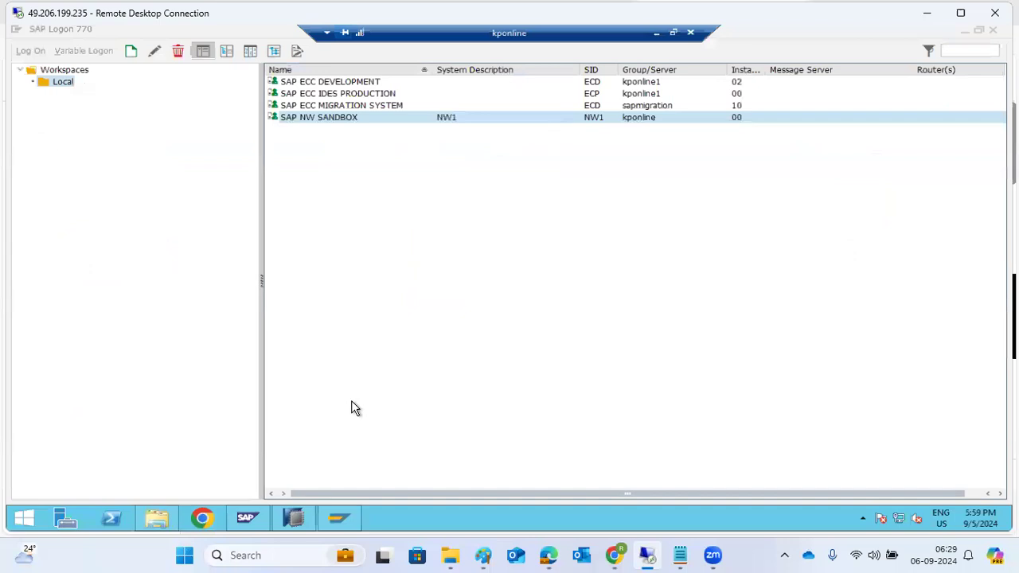
pyautogui.click(993, 31)
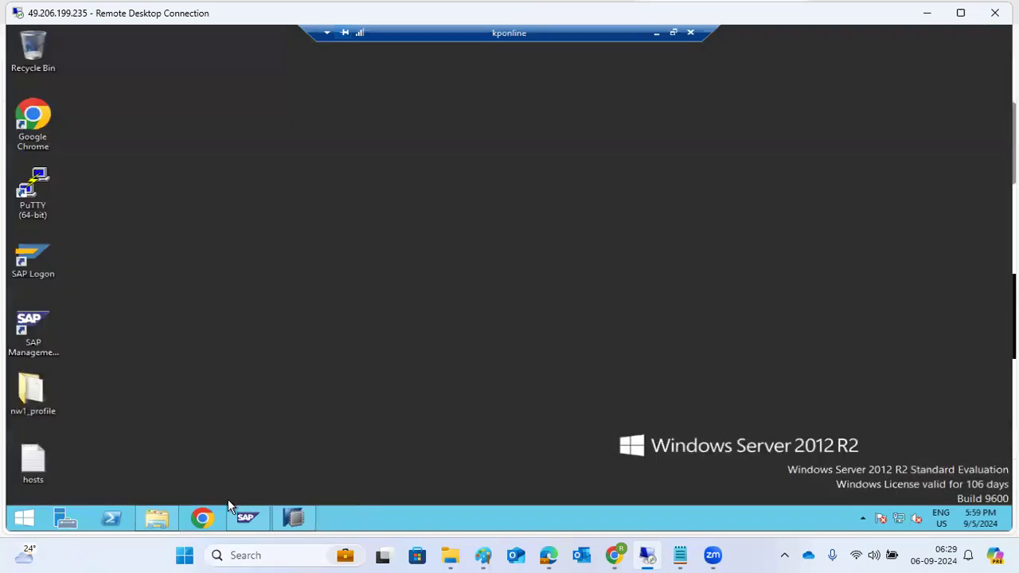
pyautogui.click(157, 520)
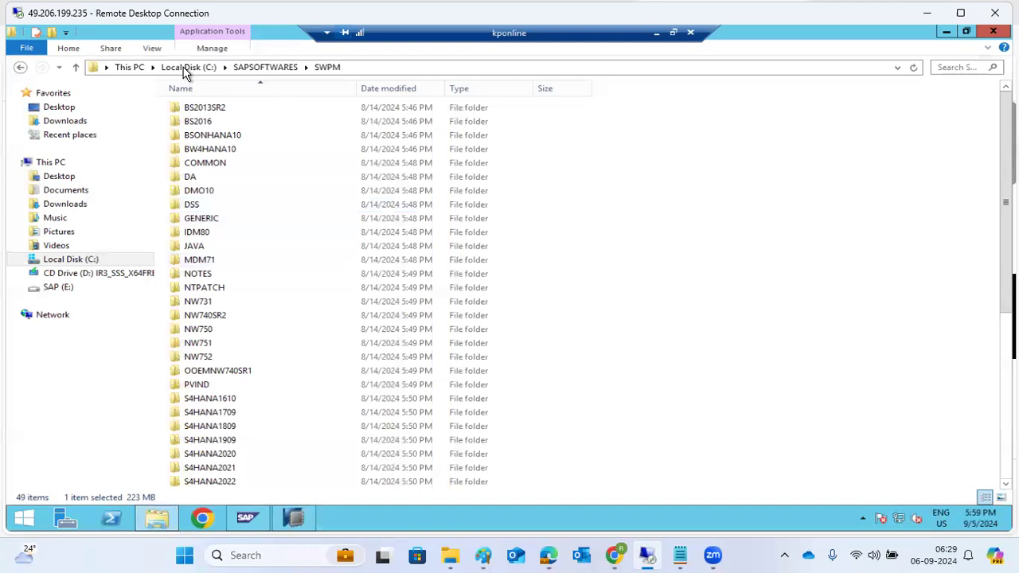
pyautogui.click(52, 291)
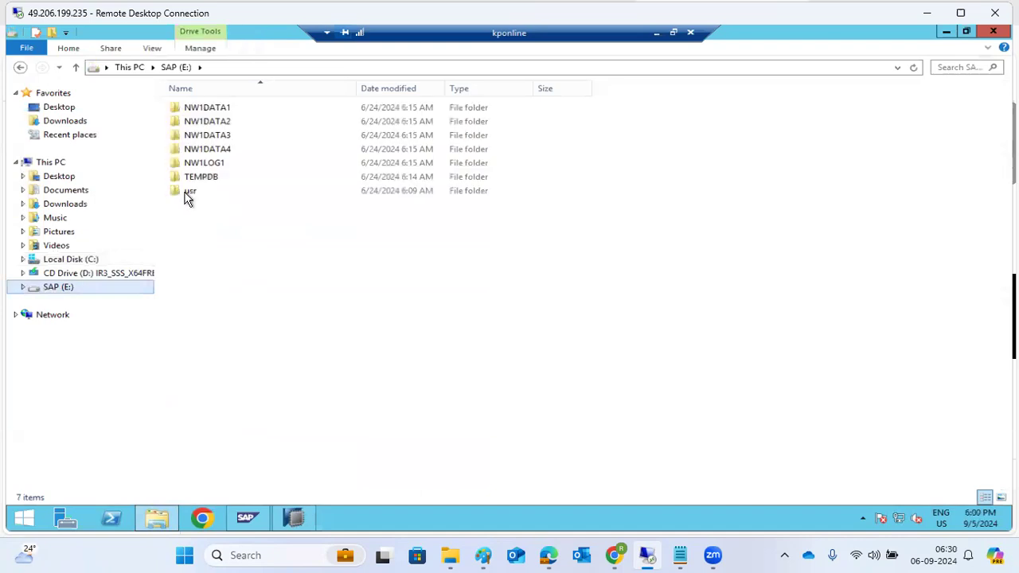
pyautogui.click(187, 198)
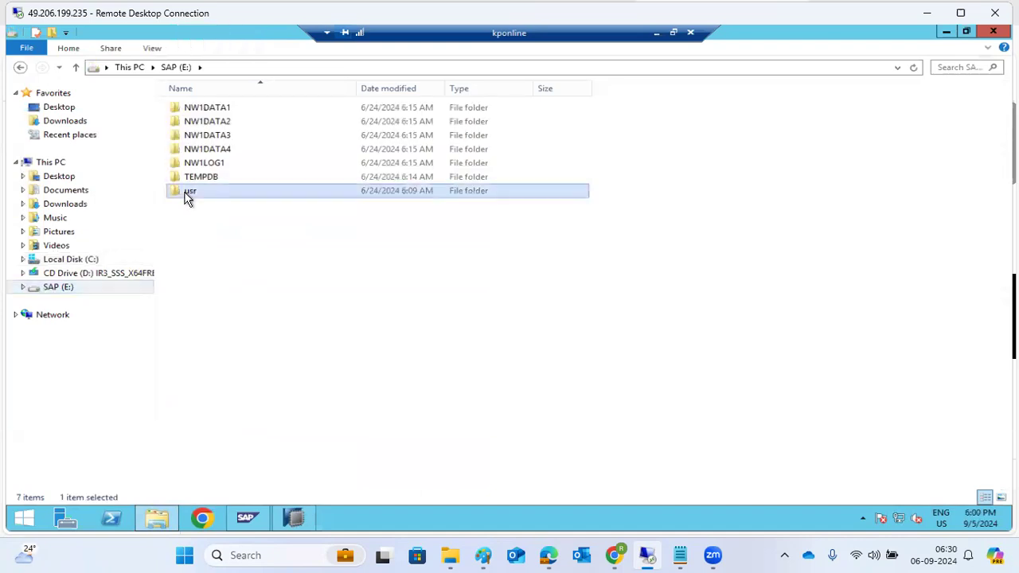
pyautogui.doubleClick(186, 199)
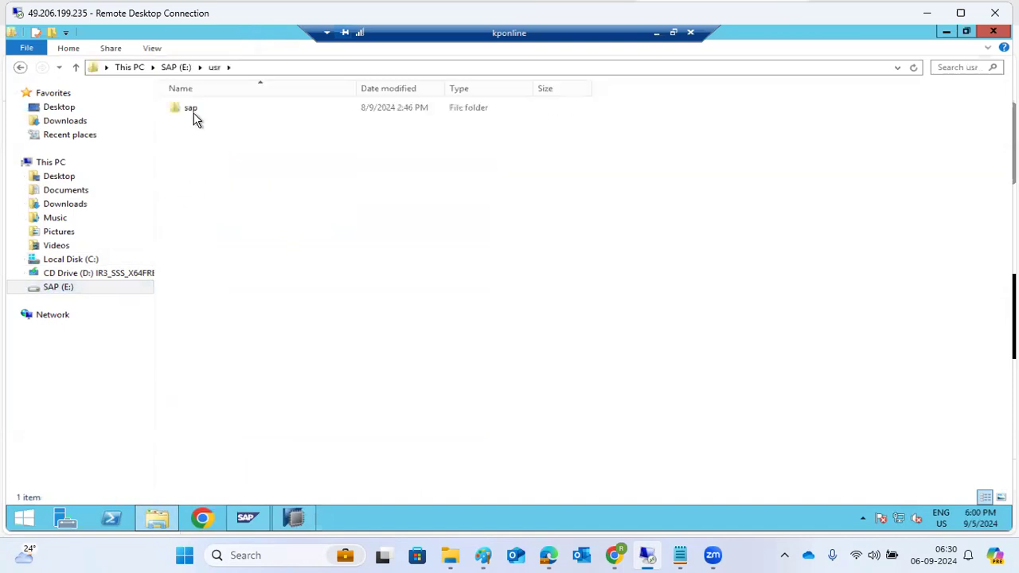
pyautogui.doubleClick(191, 111)
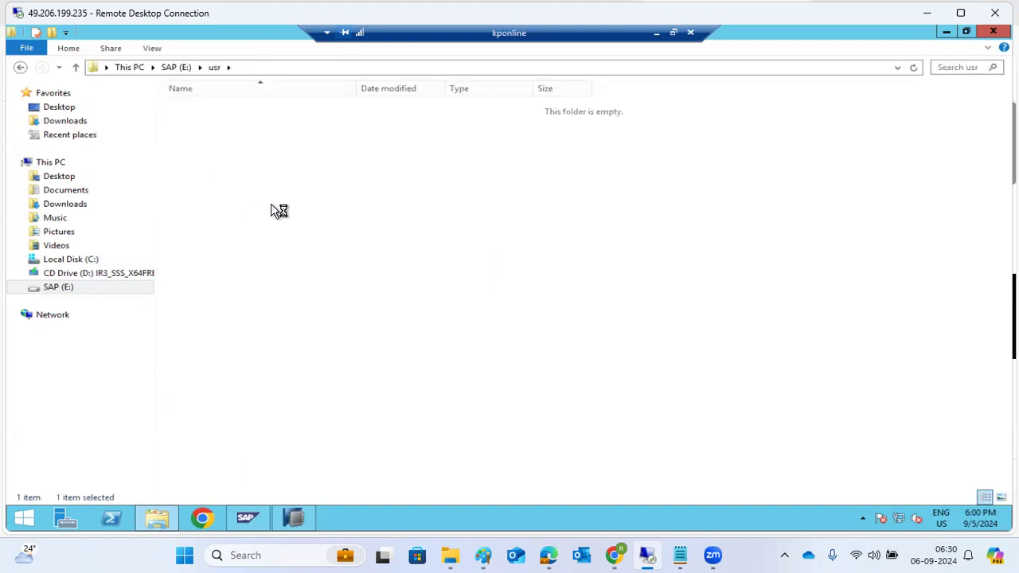
# Step: Recheck the file path in the dump's short text and return to the sap folder on kponline
pyautogui.click(655, 34)
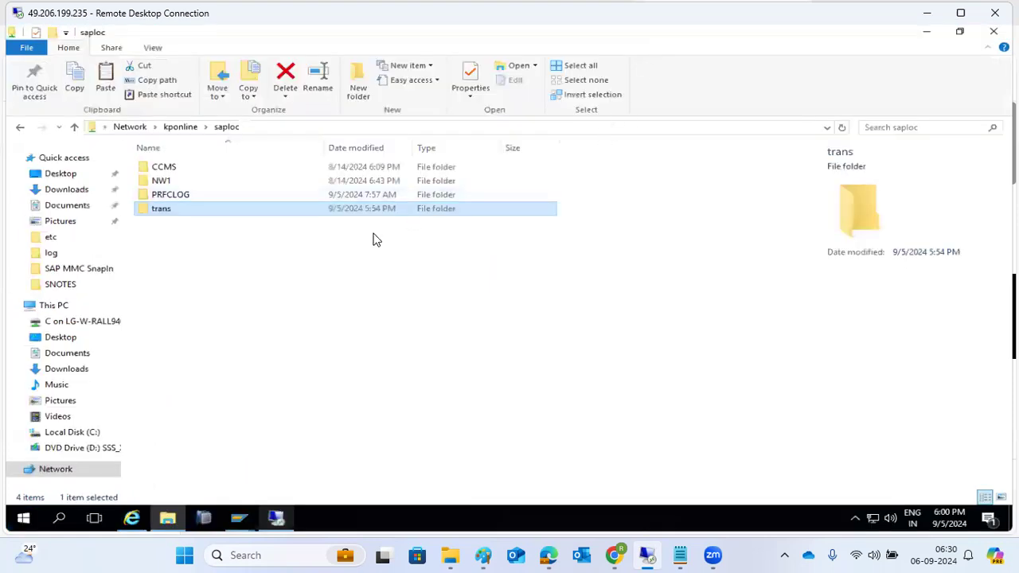
pyautogui.moveTo(239, 518)
pyautogui.click(494, 458)
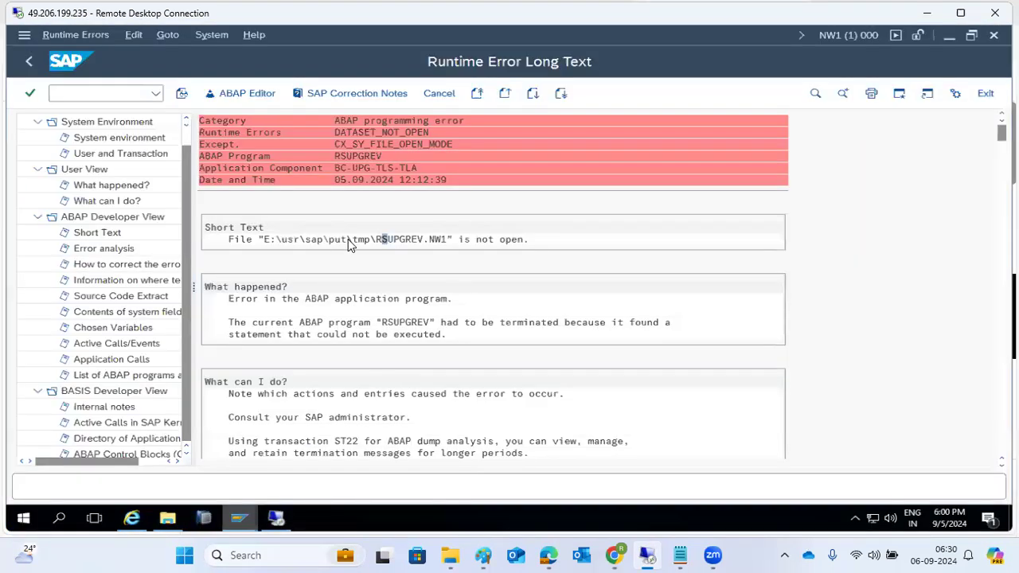
pyautogui.moveTo(275, 519)
pyautogui.click(274, 480)
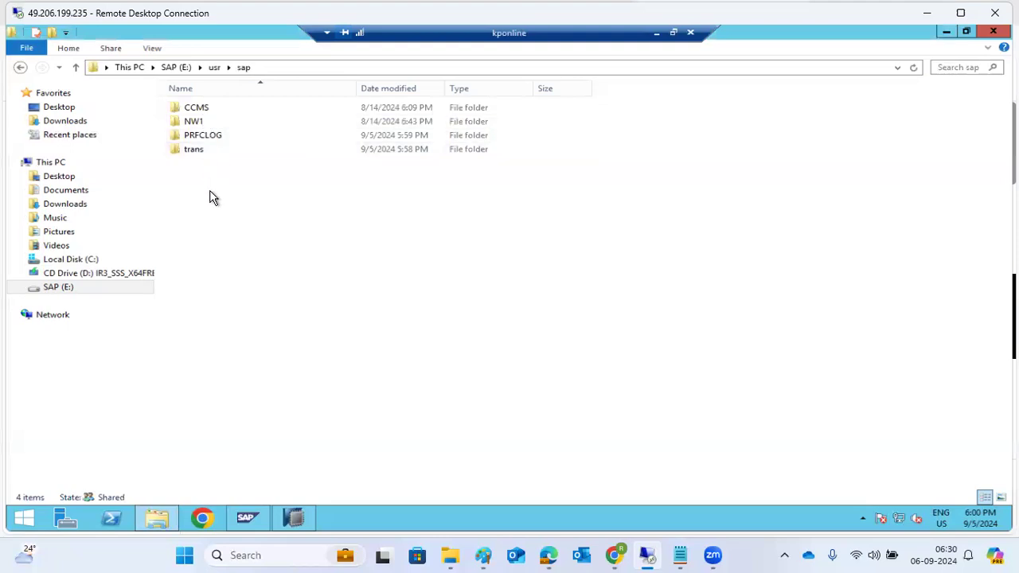
# Step: Create a folder named put in E:\usr\sap on kponline
pyautogui.rightClick(213, 197)
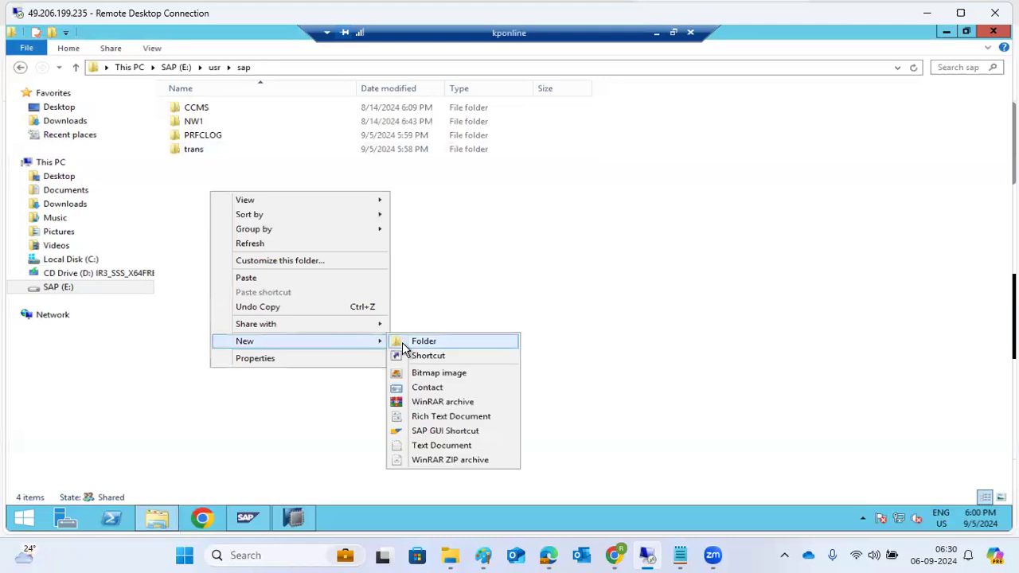
pyautogui.click(405, 343)
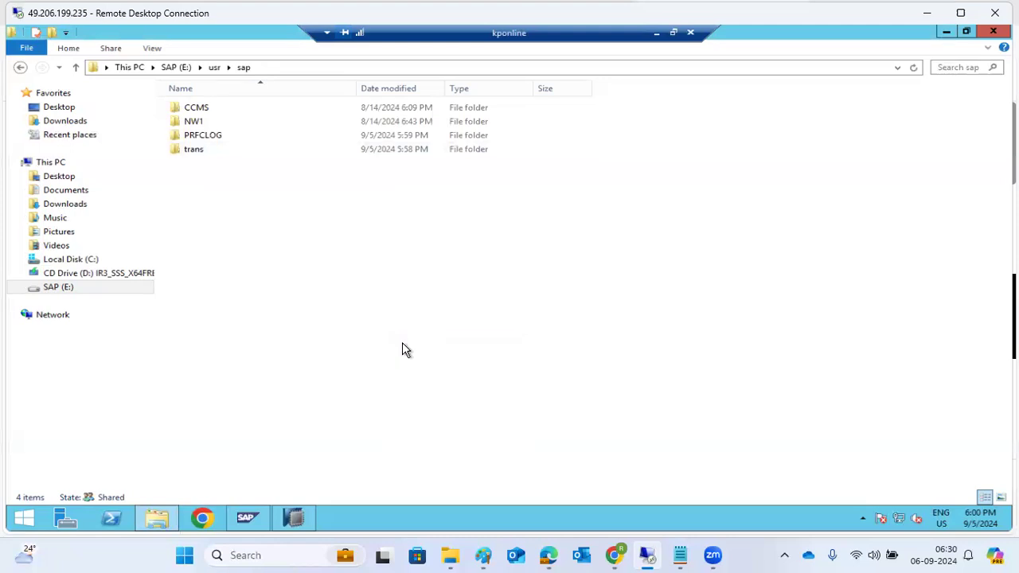
pyautogui.write('p')
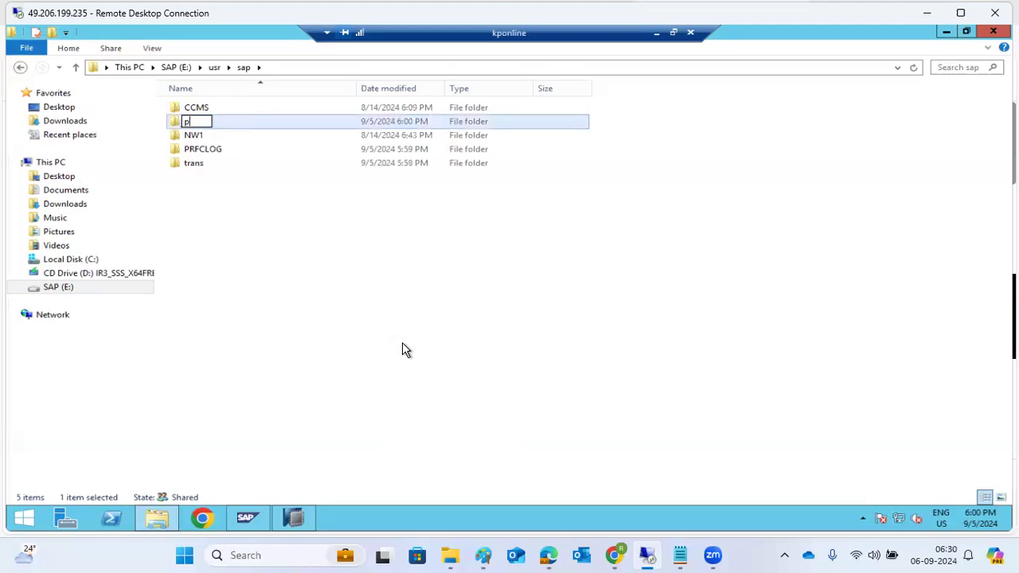
pyautogui.write('ut')
pyautogui.click(194, 137)
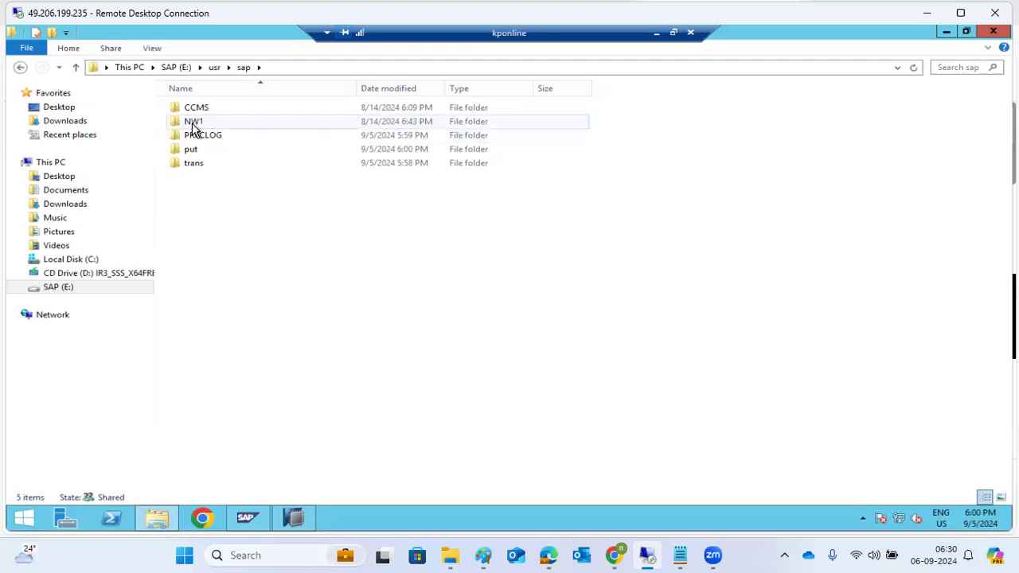
pyautogui.click(194, 126)
# Step: Open the put folder and create a subfolder named tmp inside it
pyautogui.click(189, 151)
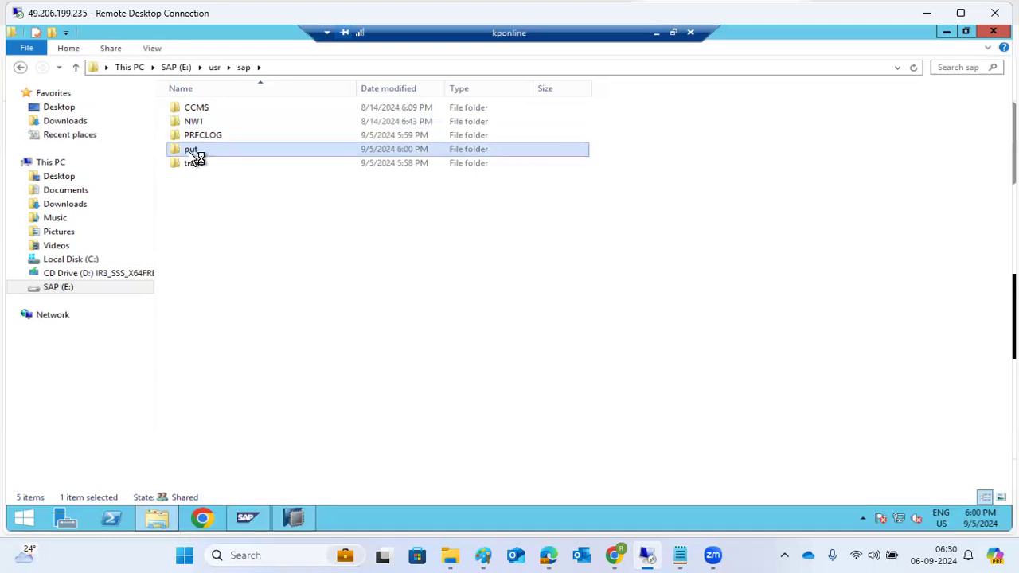
pyautogui.doubleClick(190, 151)
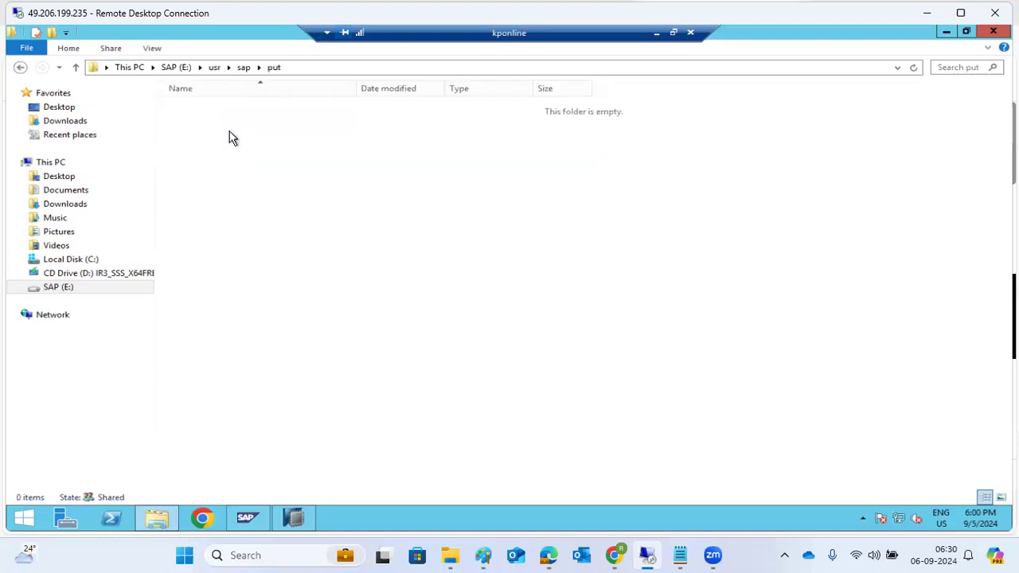
pyautogui.rightClick(229, 136)
pyautogui.moveTo(393, 284)
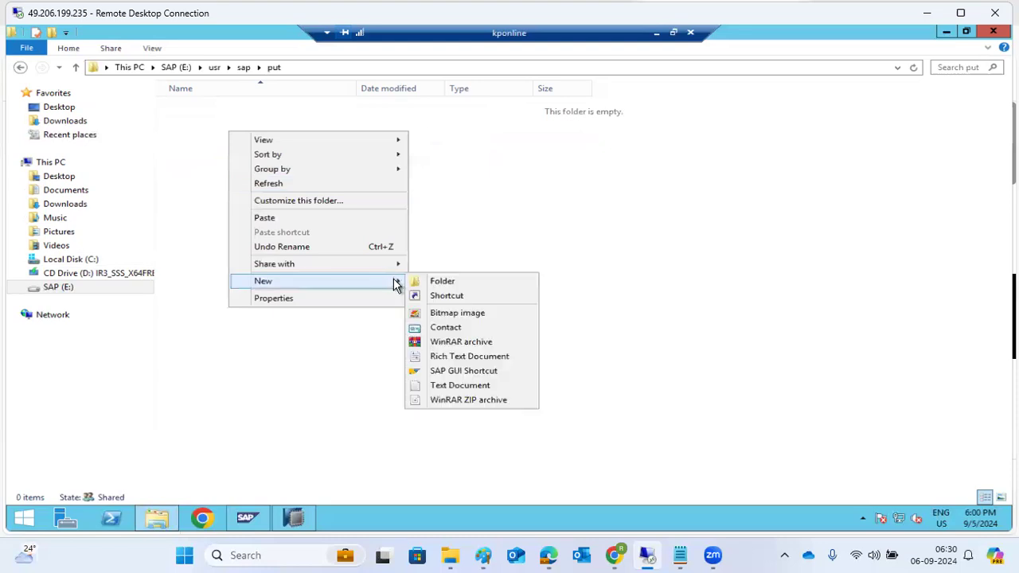
pyautogui.click(425, 280)
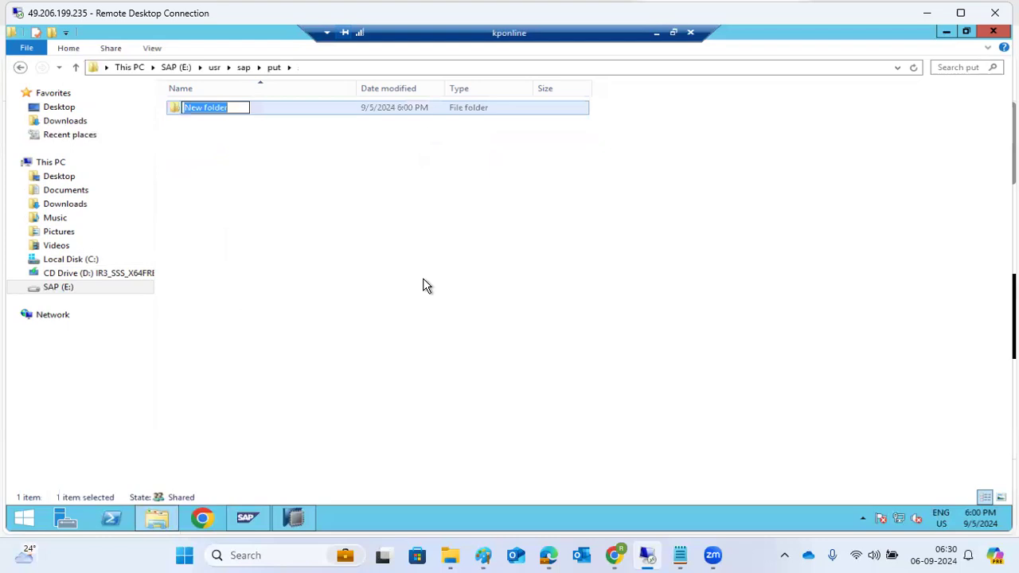
pyautogui.write('tmp')
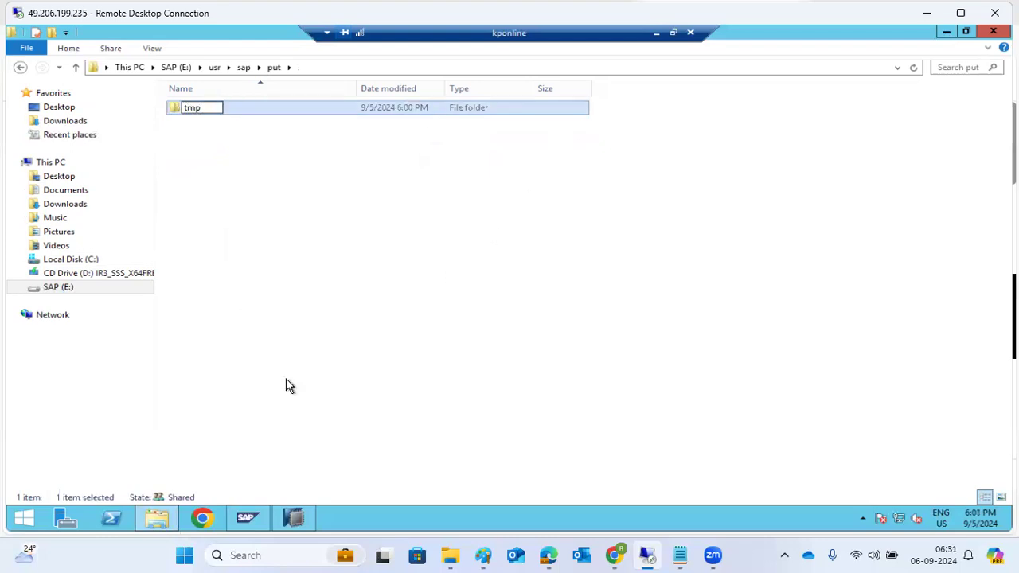
# Step: Return to the runtime error text and copy the file name RSUPGREV.NW1 from the short text
pyautogui.click(656, 32)
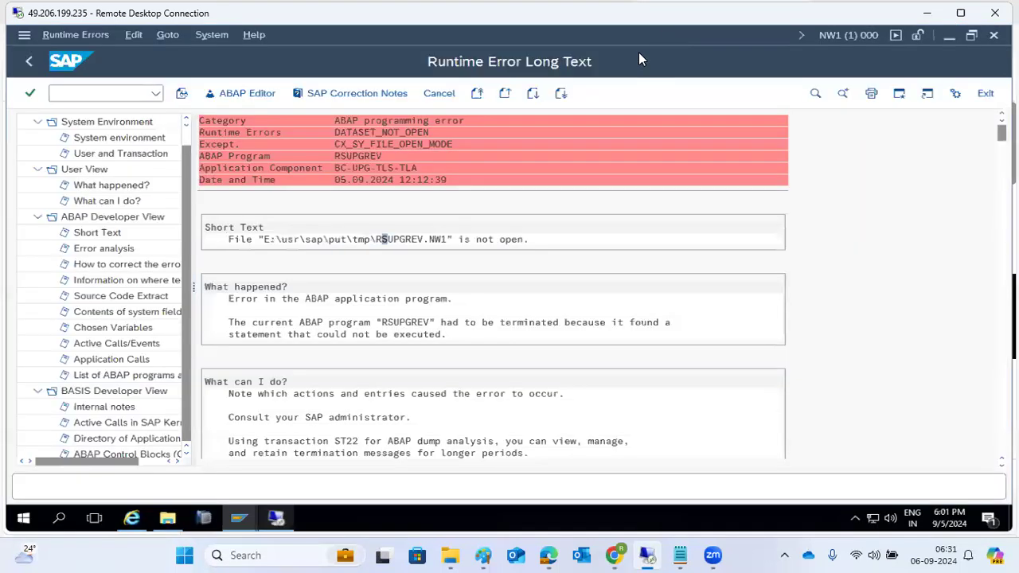
pyautogui.click(377, 239)
pyautogui.hotkey('ctrl', 'y')
pyautogui.moveTo(376, 239); pyautogui.dragTo(449, 239)
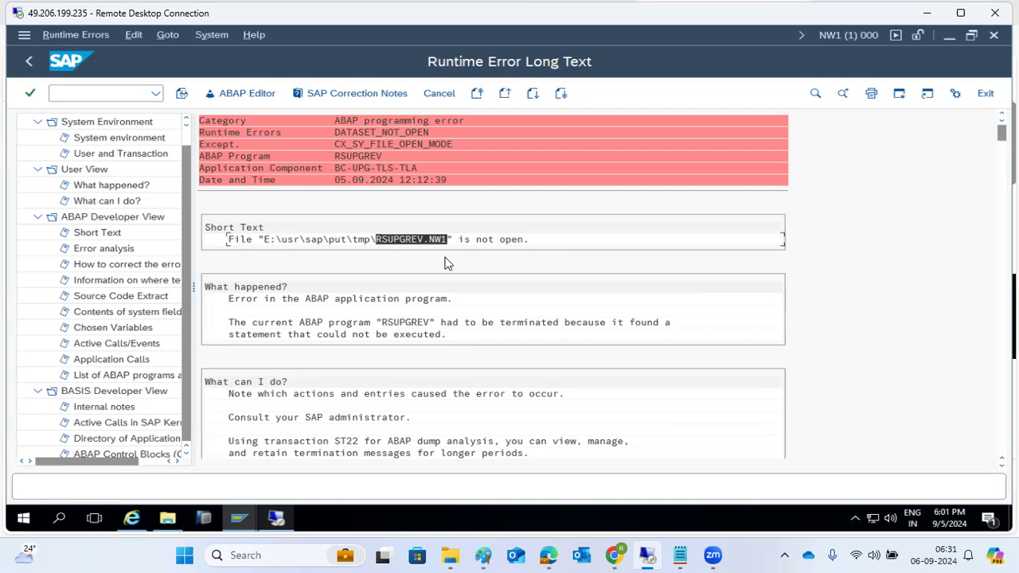
pyautogui.hotkey('ctrl', 'c')
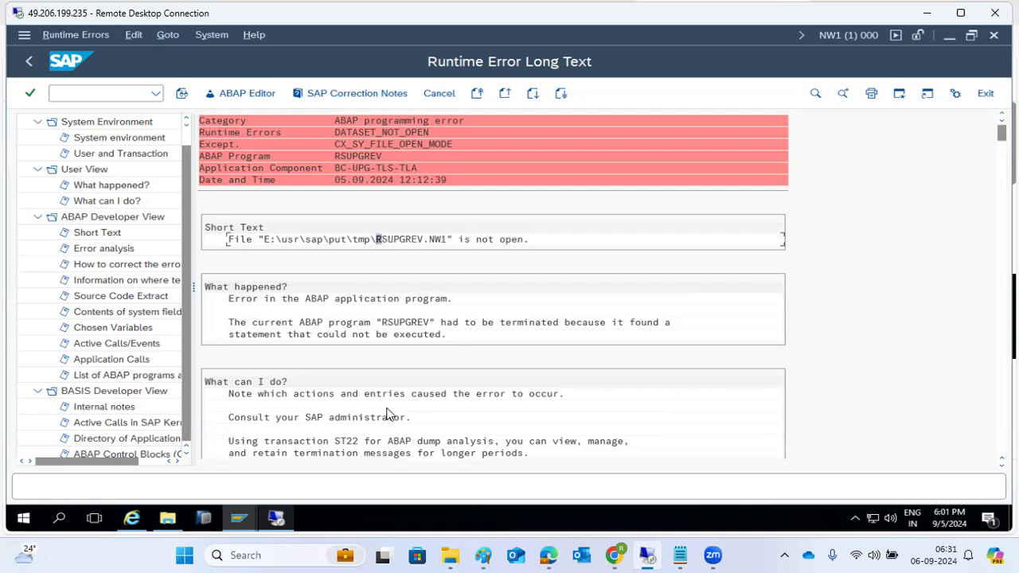
# Step: Create a text document named RSUPGREV.NW1 in the E:\usr\sap\put\tmp folder on kponline
pyautogui.click(278, 520)
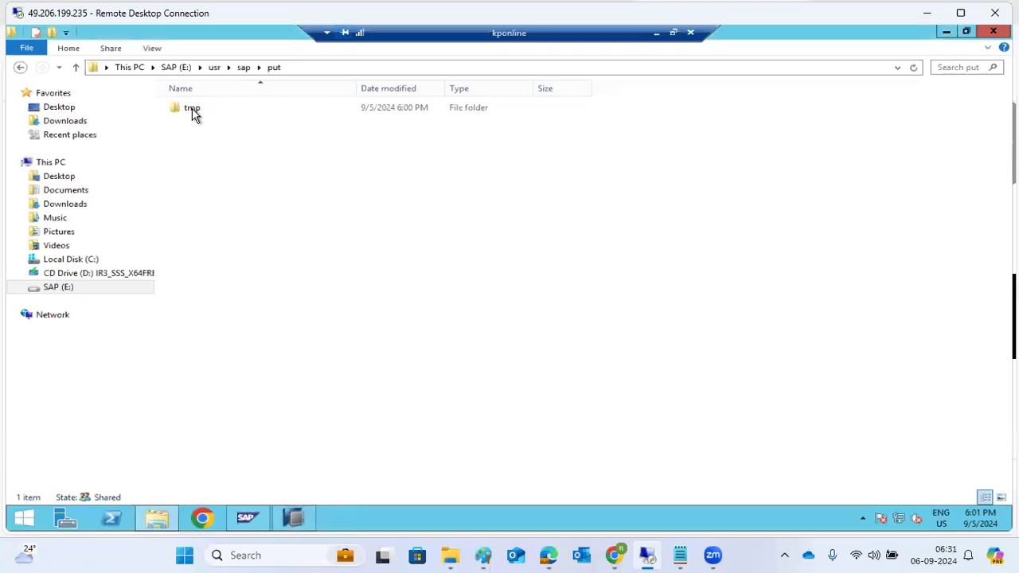
pyautogui.doubleClick(192, 109)
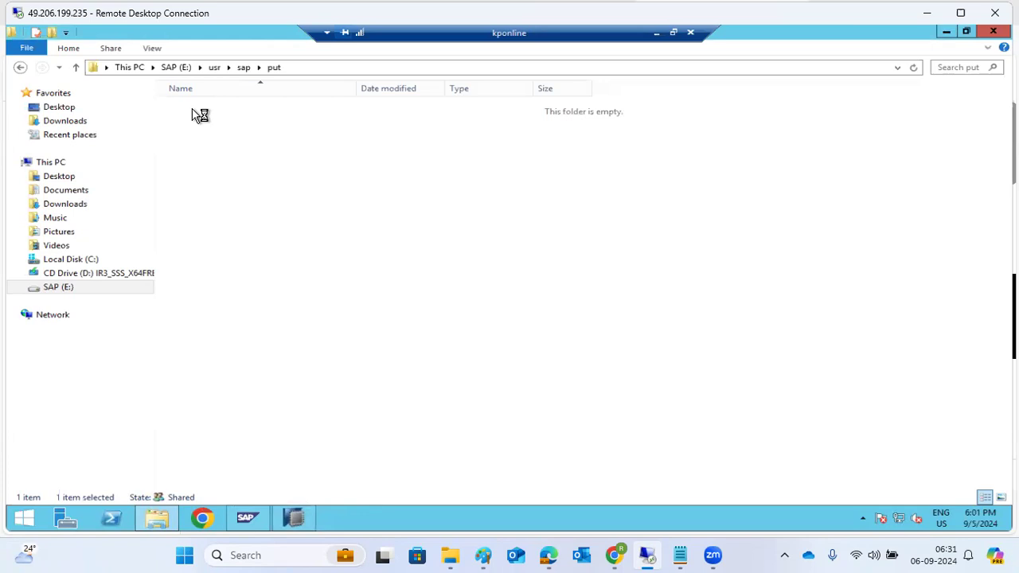
pyautogui.rightClick(251, 174)
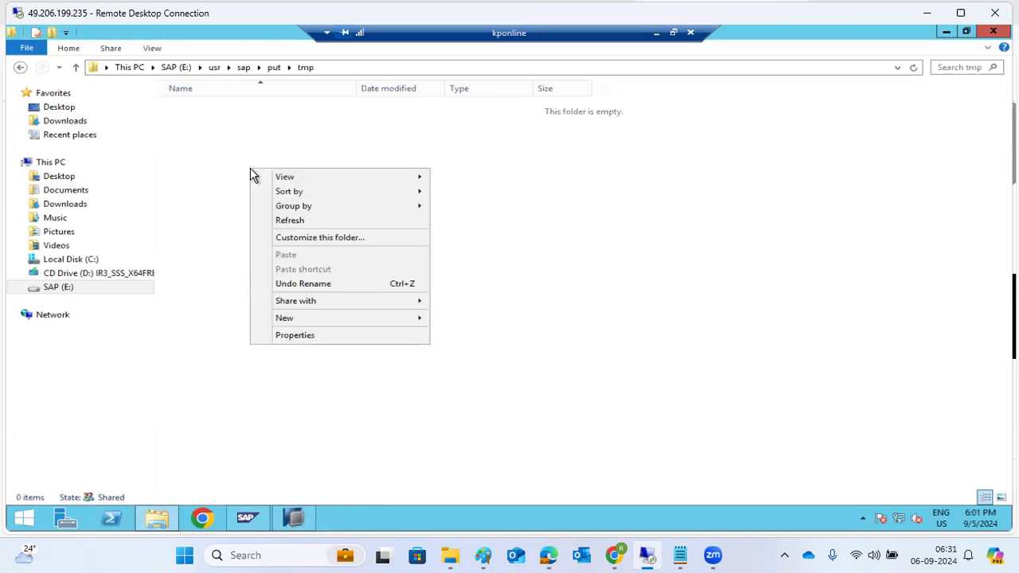
pyautogui.moveTo(376, 320)
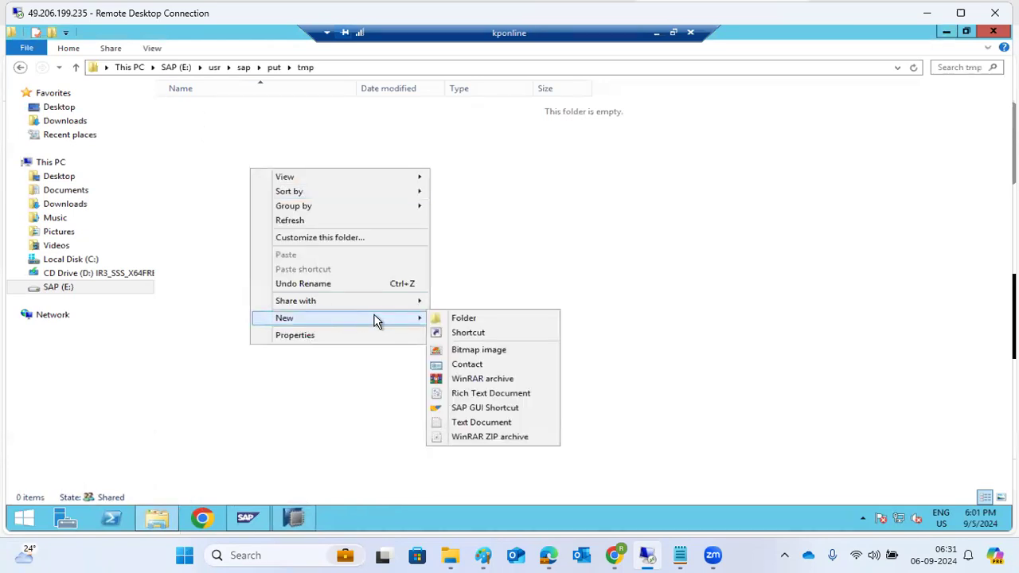
pyautogui.click(475, 423)
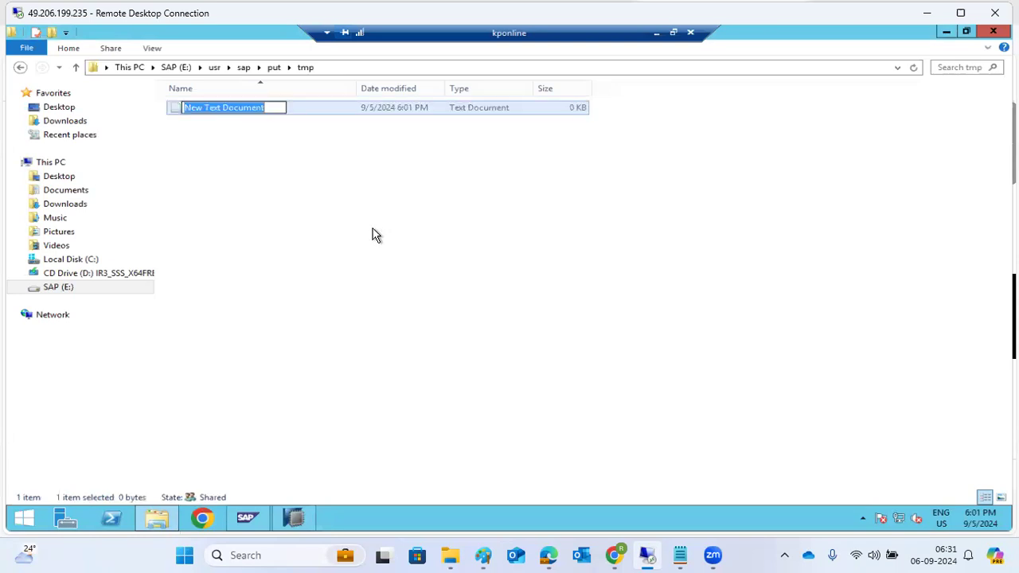
pyautogui.hotkey('ctrl', 'v')
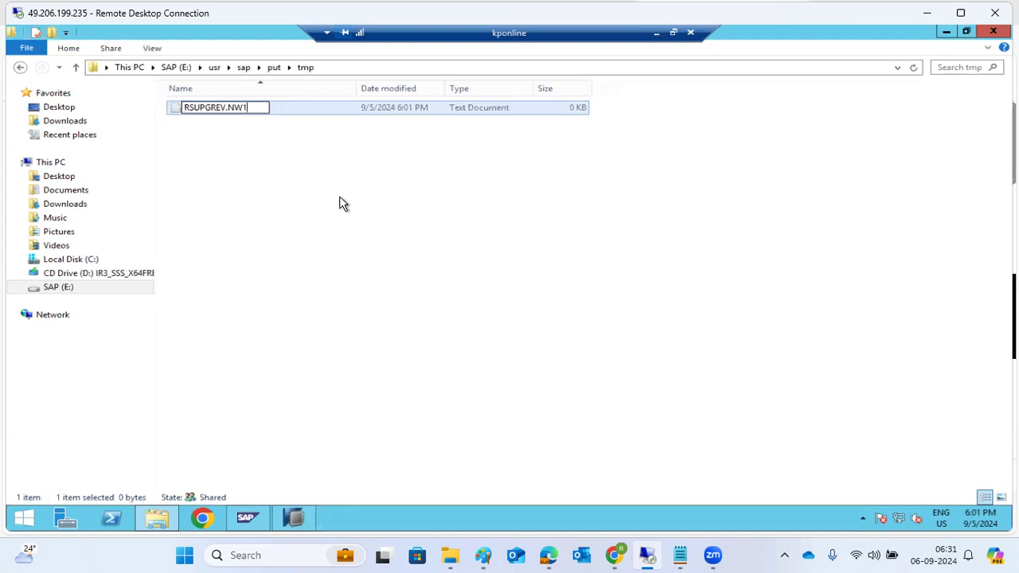
pyautogui.press('Return')
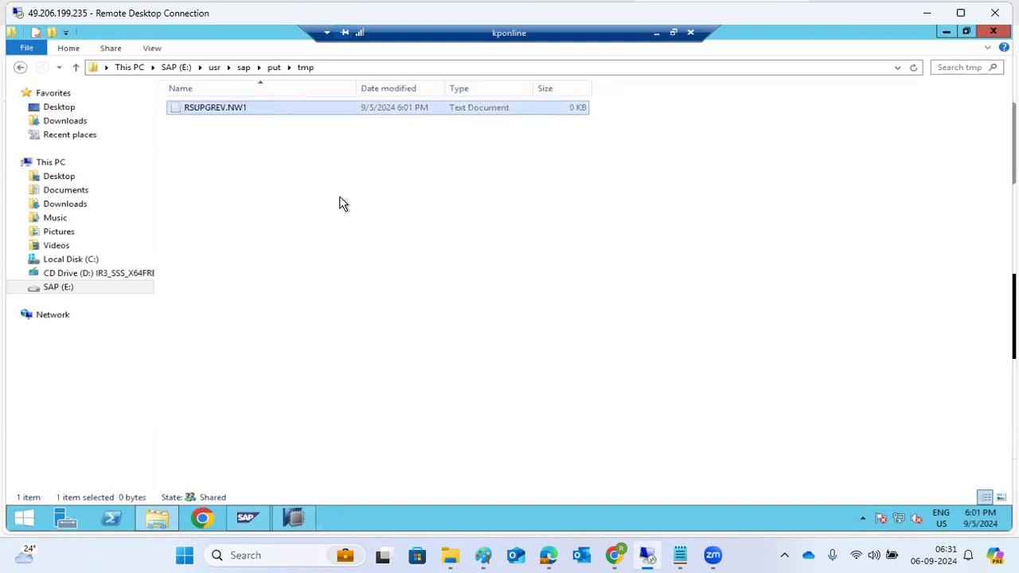
pyautogui.click(339, 197)
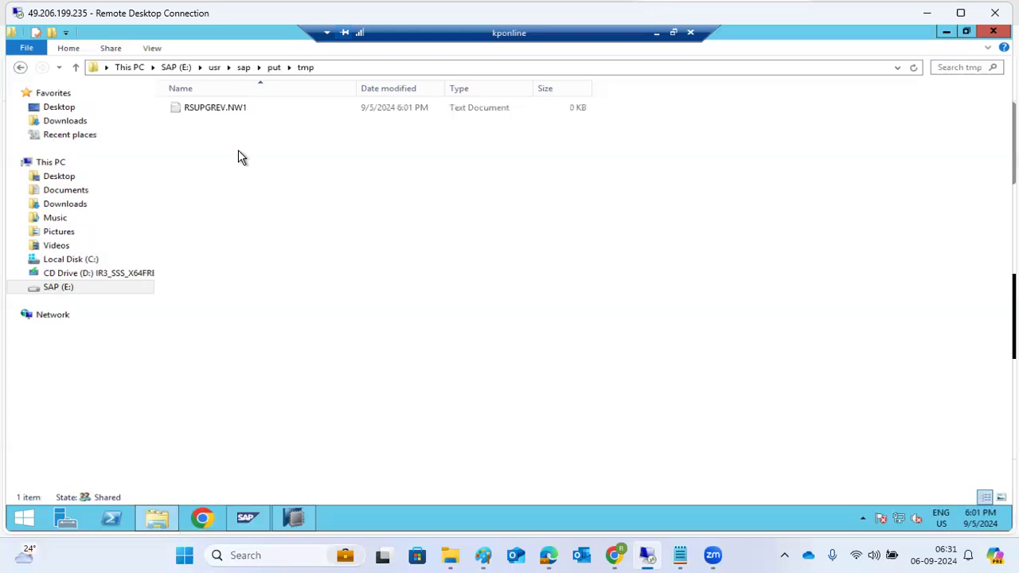
# Step: Open RSUPGREV.NW1 in Notepad and save it under the same name with file type All Files, replacing the existing file
pyautogui.click(203, 109)
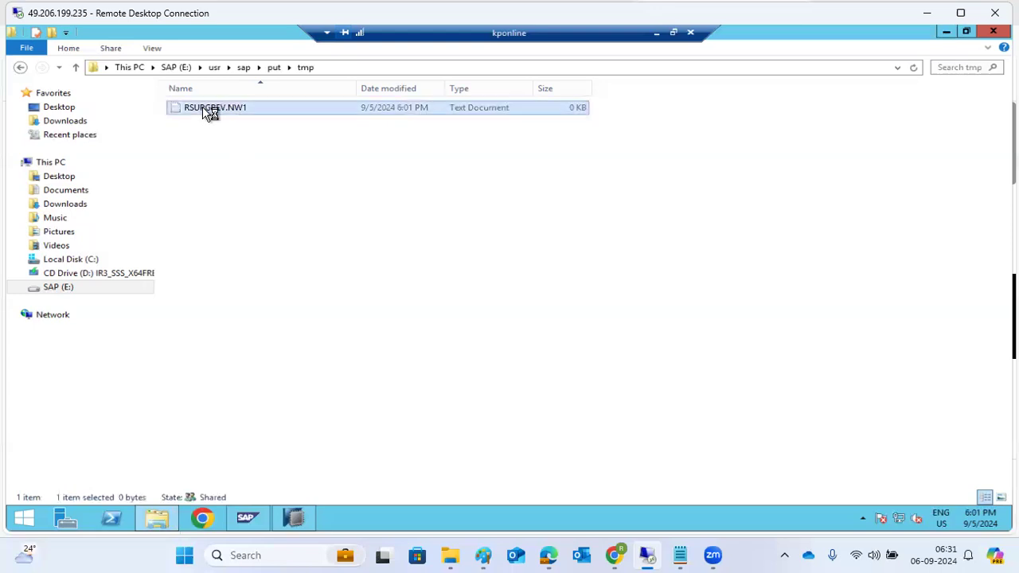
pyautogui.doubleClick(208, 111)
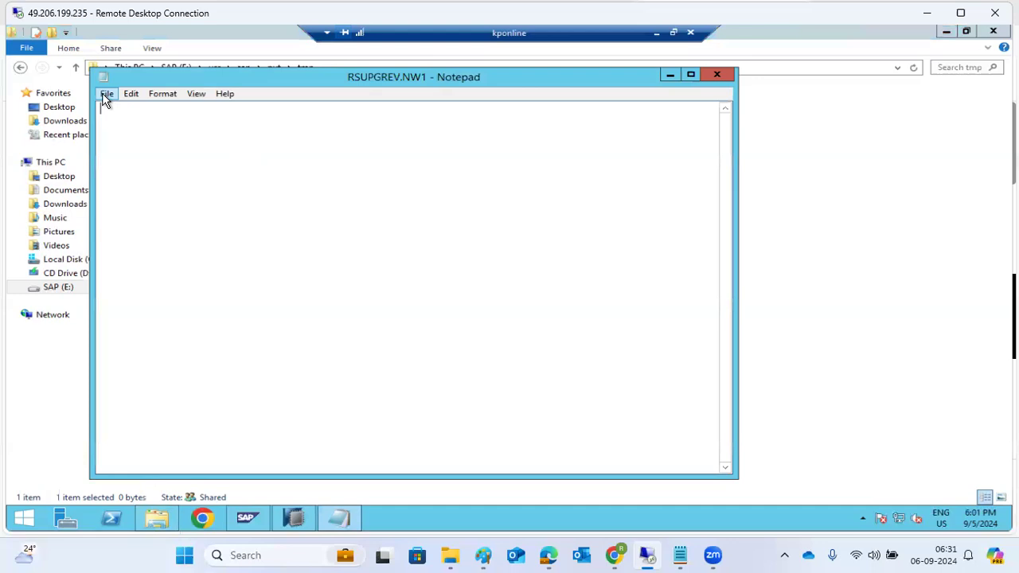
pyautogui.click(106, 96)
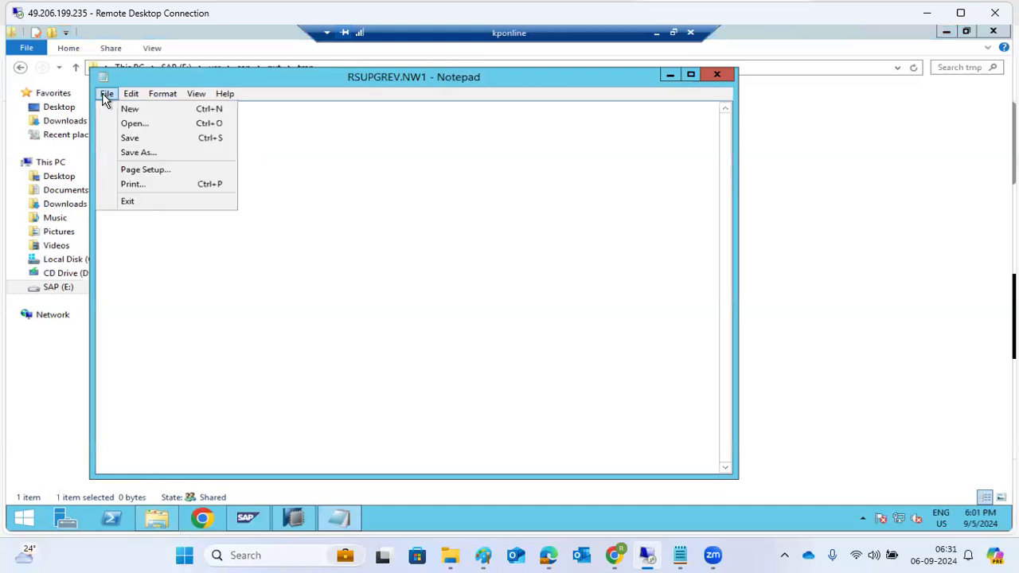
pyautogui.click(125, 156)
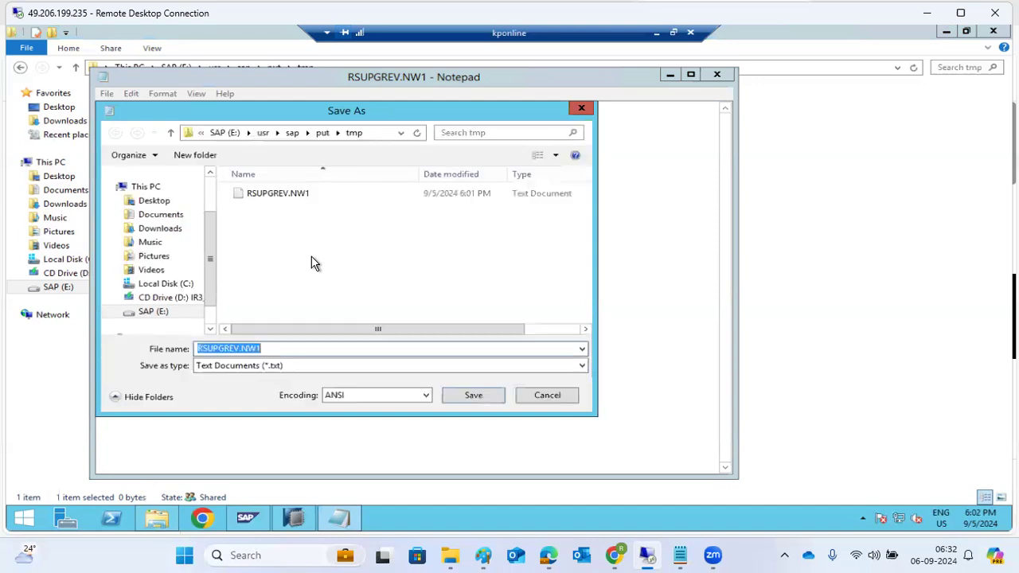
pyautogui.click(268, 365)
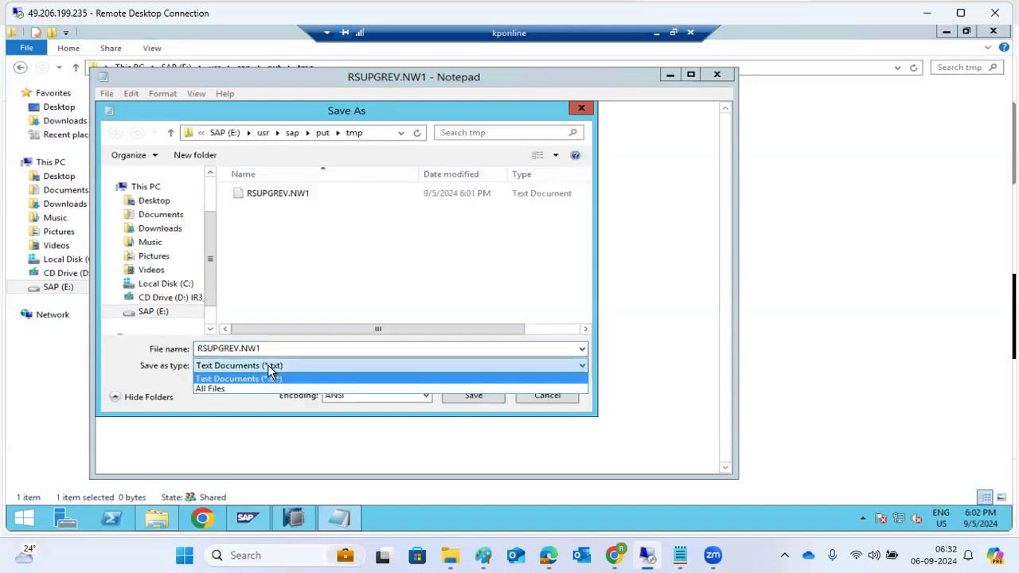
pyautogui.click(232, 388)
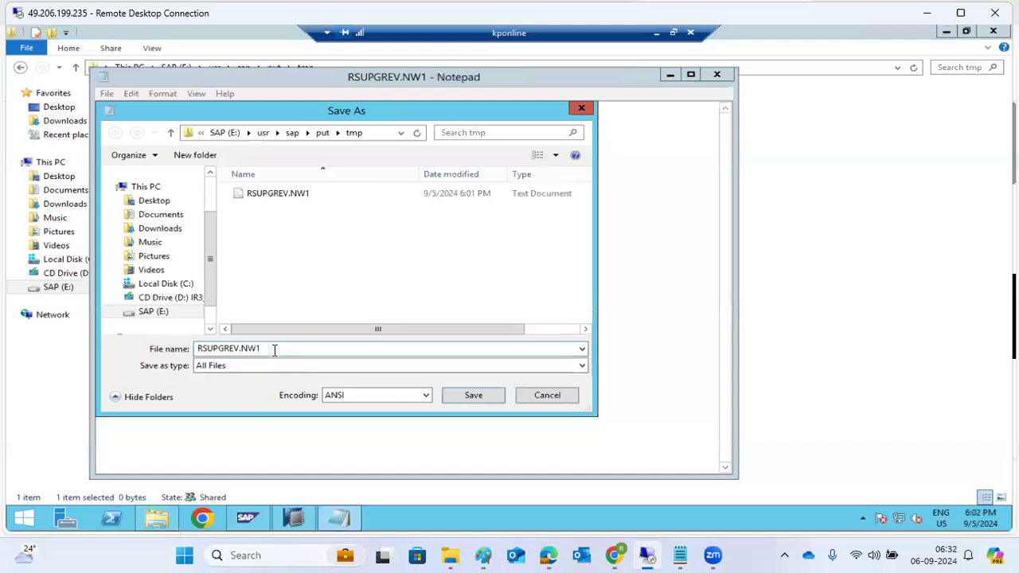
pyautogui.click(465, 401)
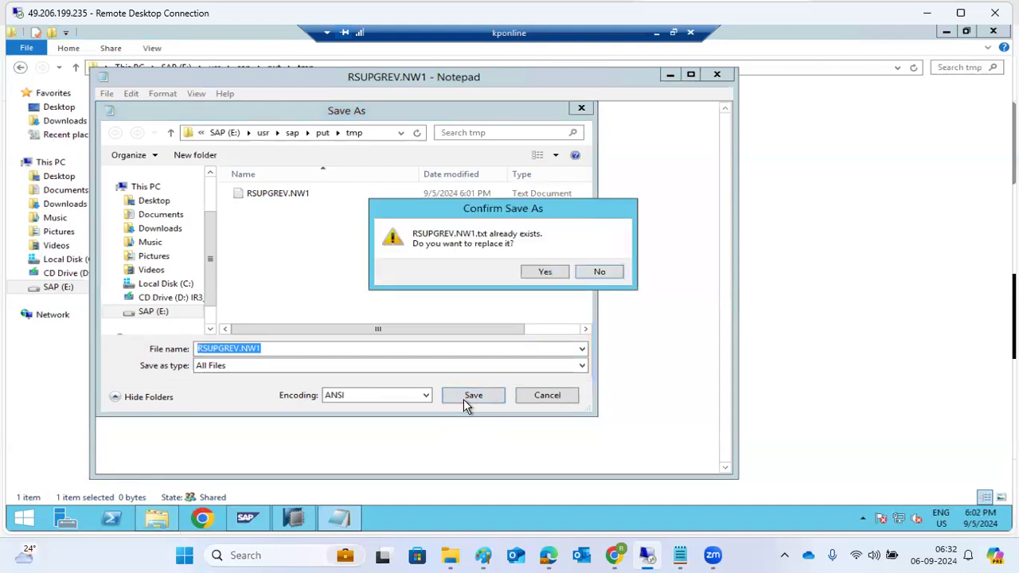
pyautogui.click(544, 273)
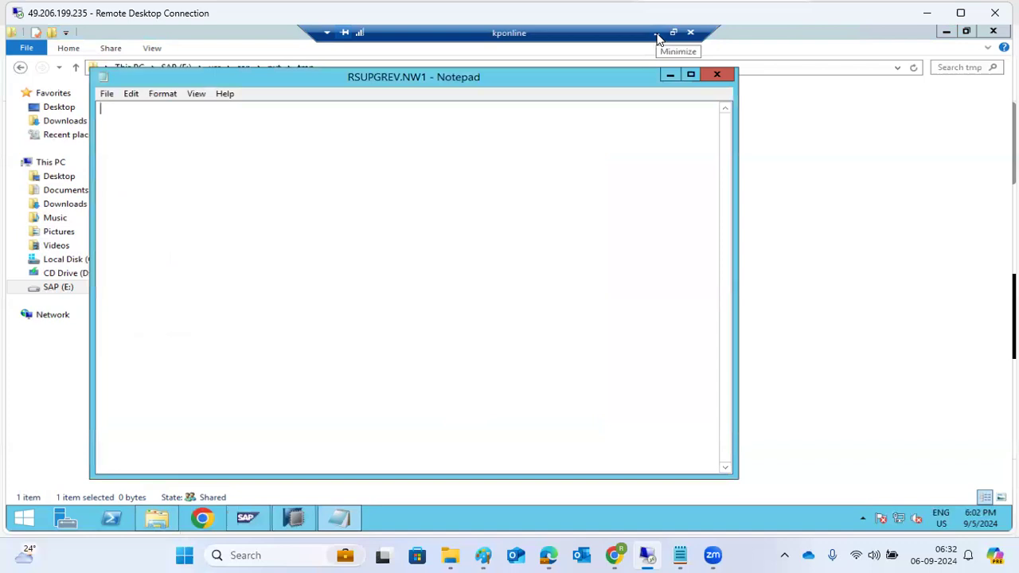
# Step: Close the empty RSUPGREV.NW1 text file and bring up the ABAP Program Execution screen in the SAP session
pyautogui.click(715, 76)
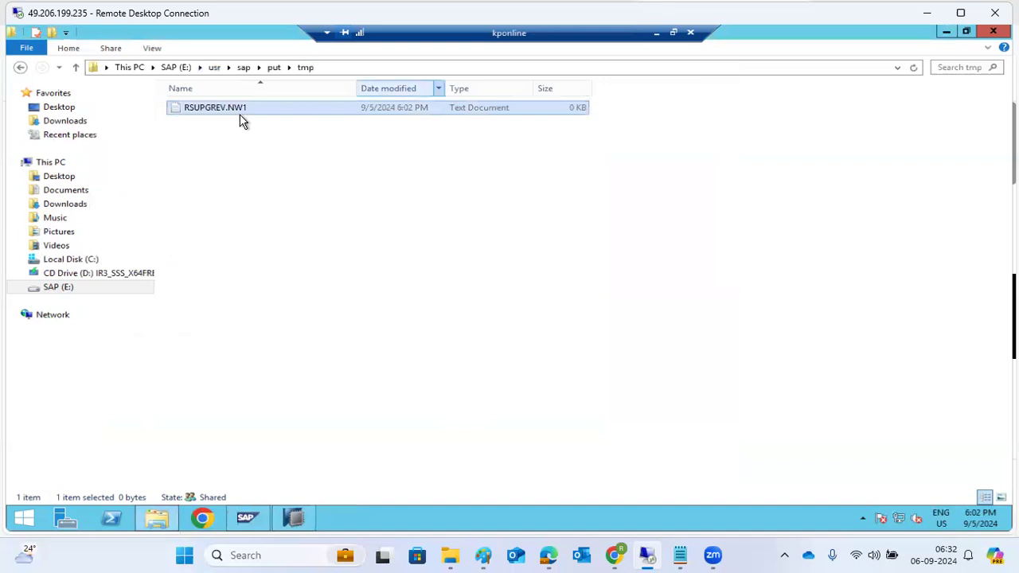
pyautogui.click(656, 32)
pyautogui.hotkey('ctrl', '/')
pyautogui.write('/nst22')
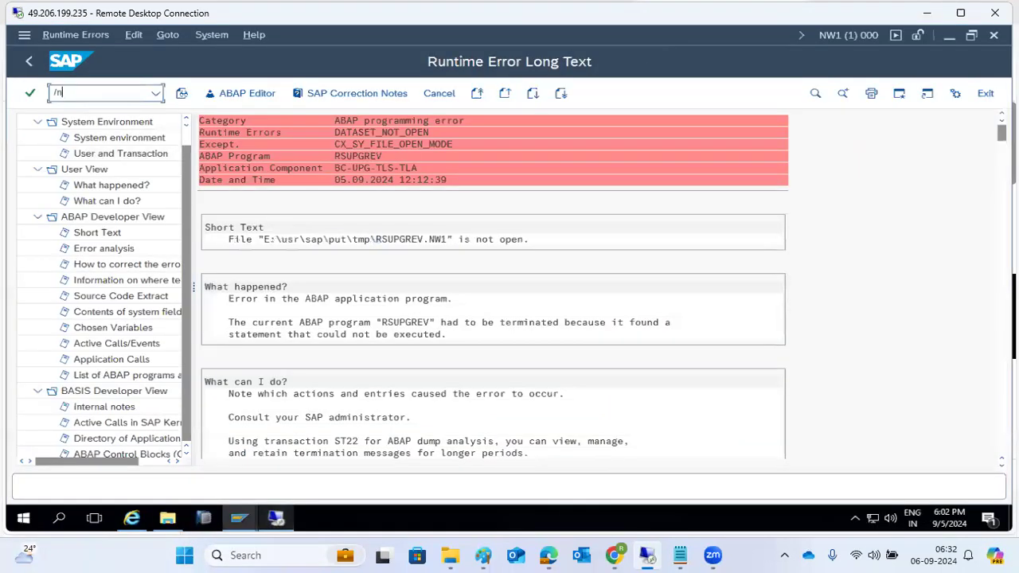
pyautogui.press('Return')
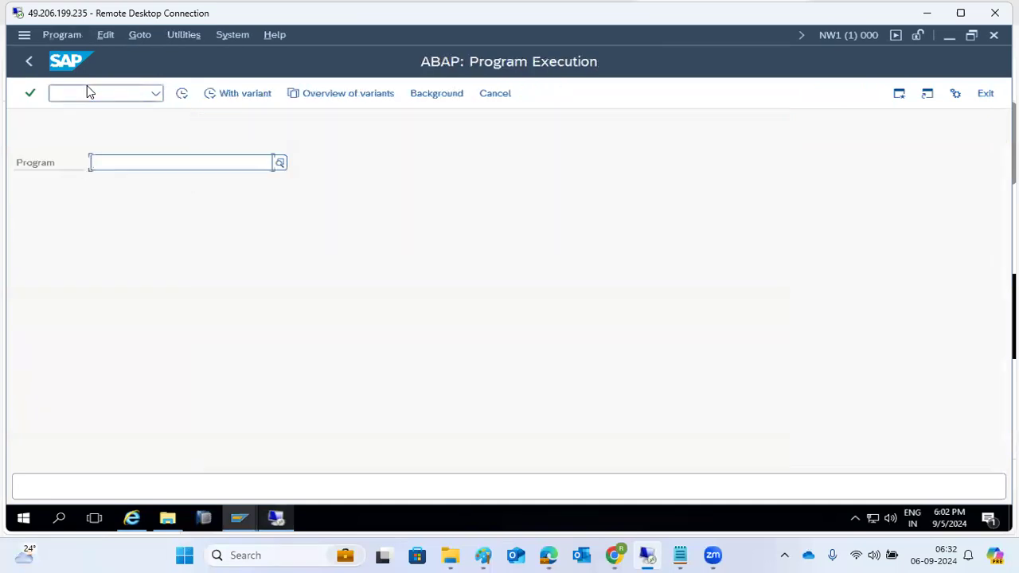
# Step: Enter RSUPGRES as the program and execute it
pyautogui.click(101, 165)
pyautogui.click(121, 202)
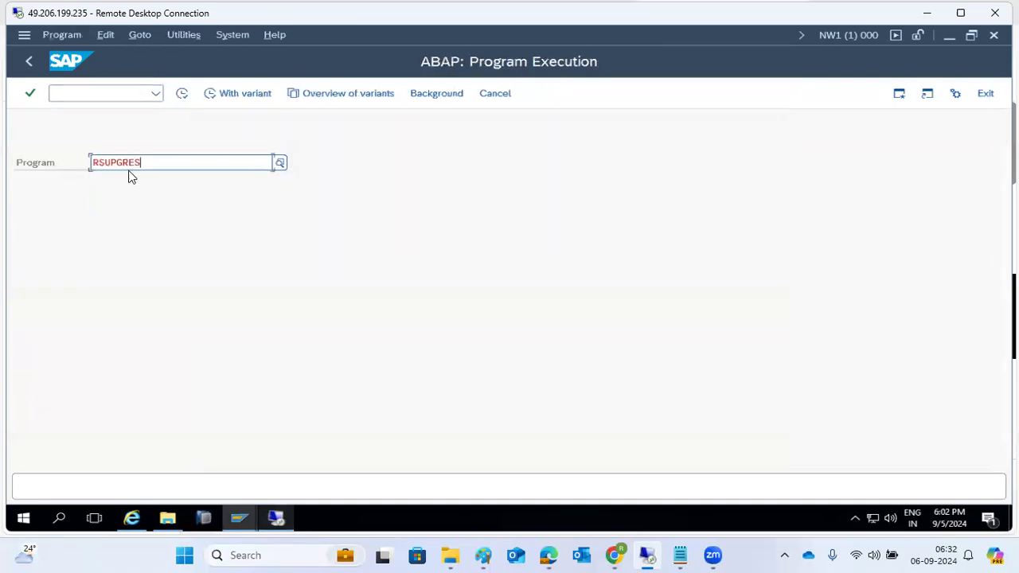
pyautogui.click(181, 94)
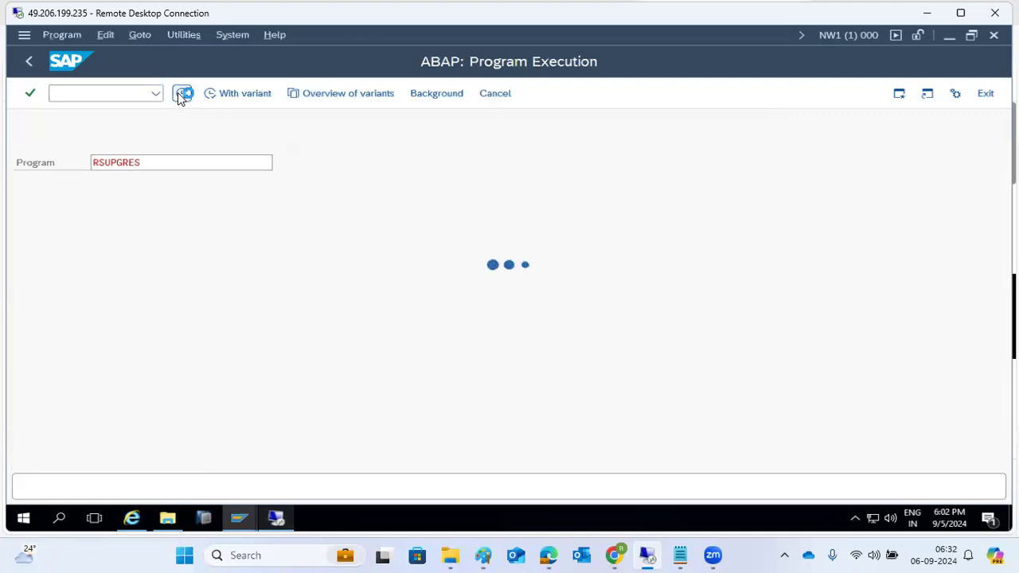
# Step: Switch to the kponline server, refresh the E:\usr\sap\put\tmp folder, and compare the text document and NW1 file named RSUPGREV.NW1
pyautogui.click(271, 513)
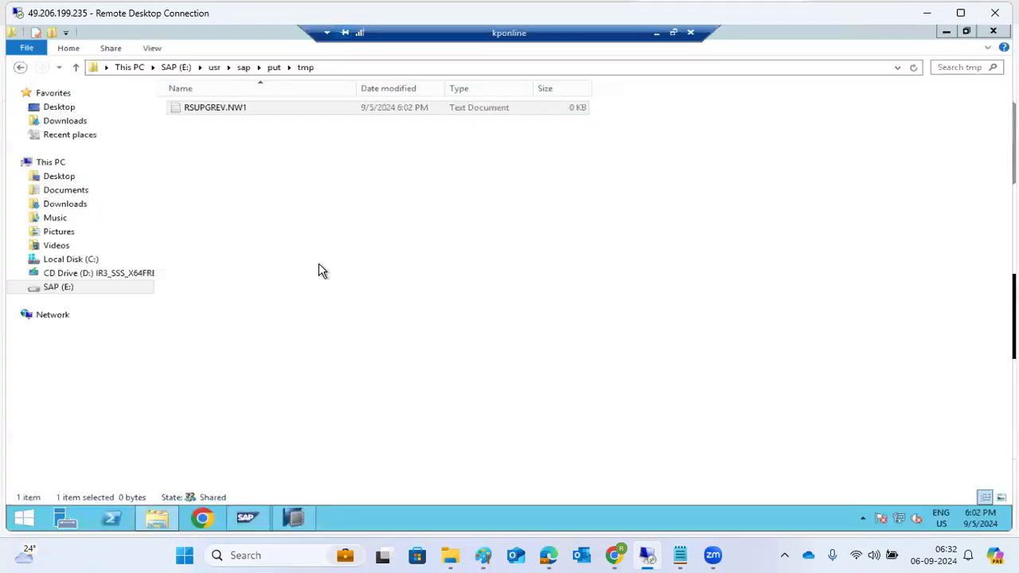
pyautogui.click(694, 106)
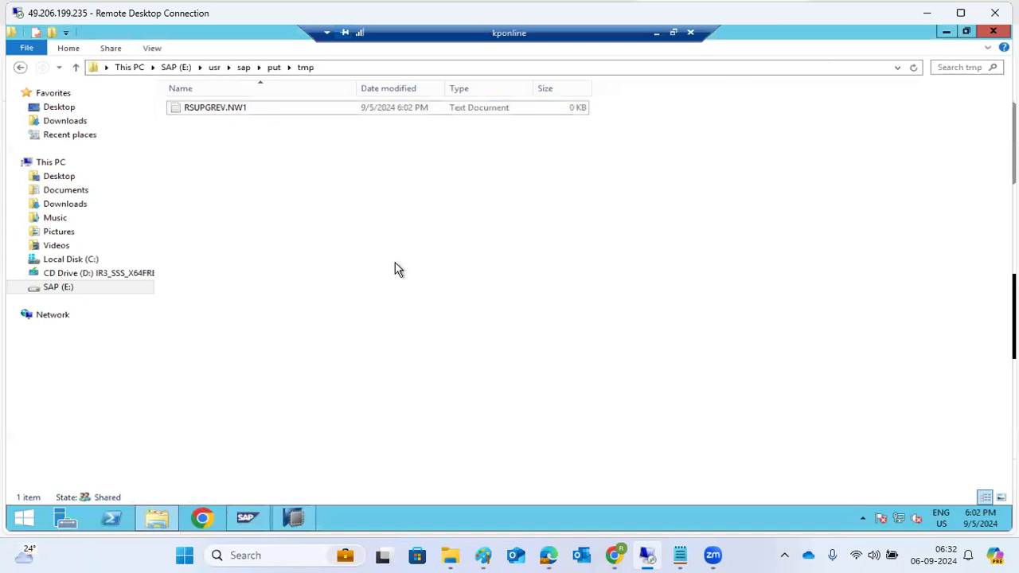
pyautogui.rightClick(363, 293)
pyautogui.click(360, 292)
pyautogui.rightClick(322, 264)
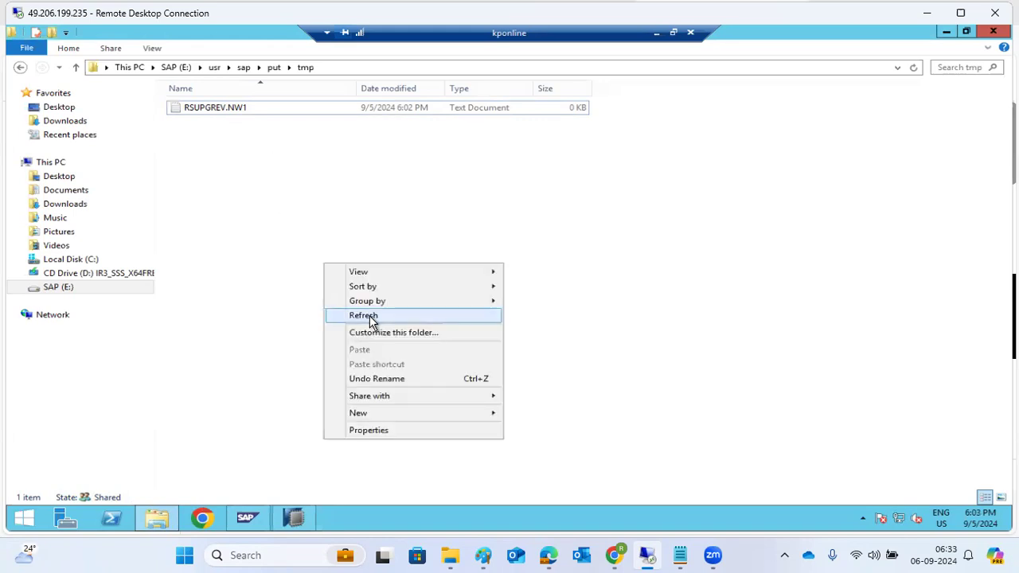
pyautogui.click(370, 316)
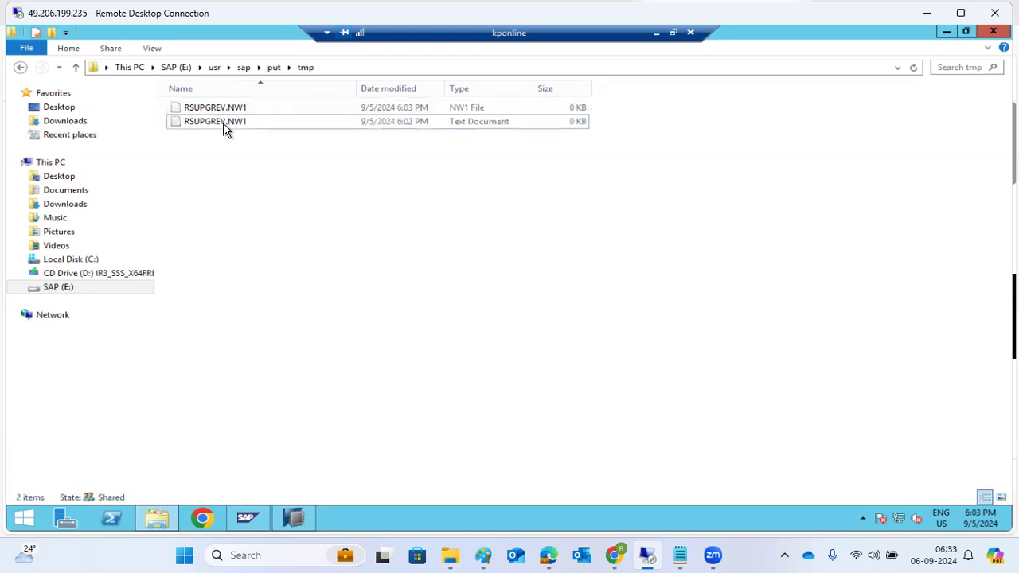
pyautogui.click(224, 125)
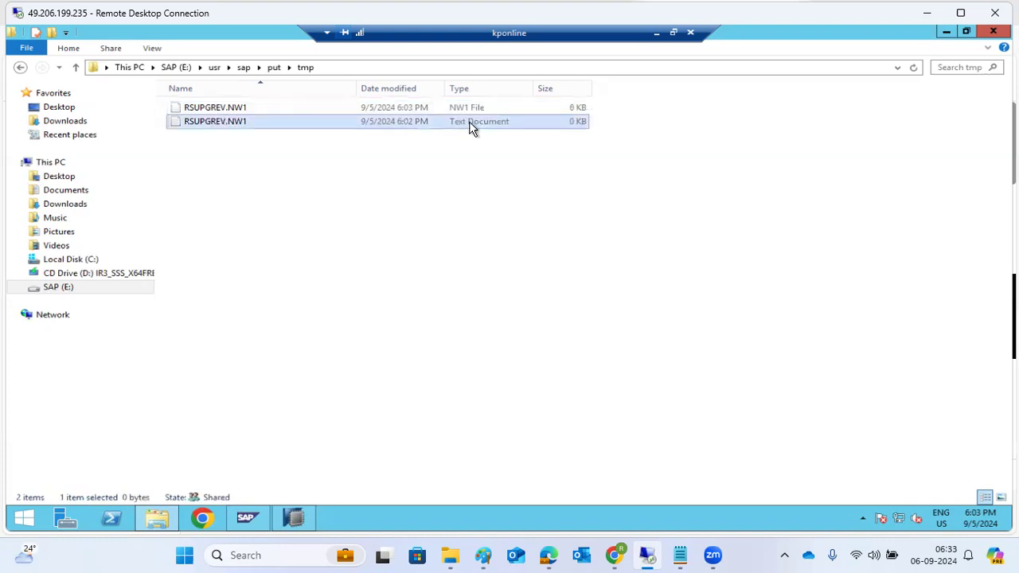
pyautogui.click(556, 110)
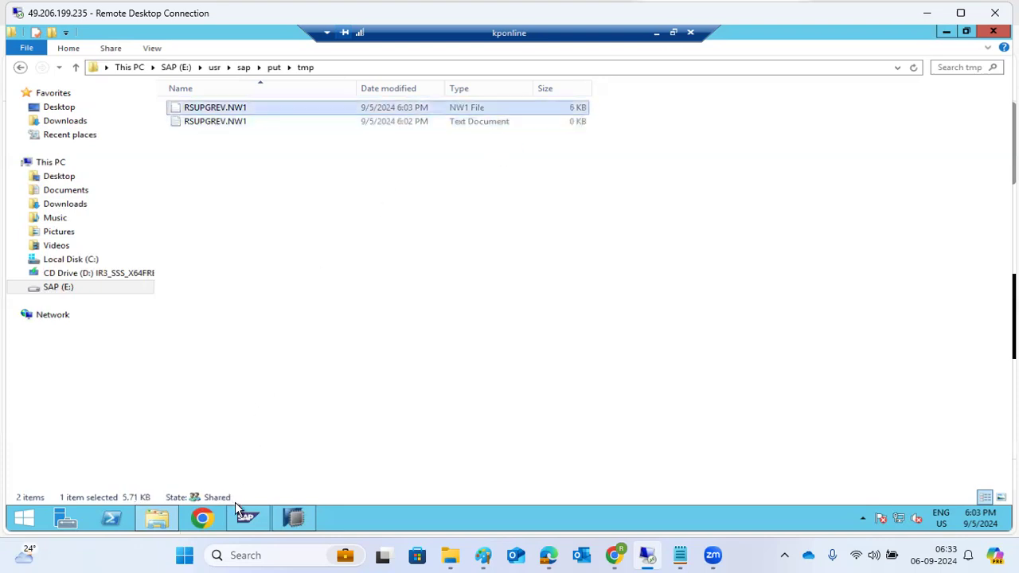
# Step: Check the RSUPGRES run in SAP and inspect the sizes of both RSUPGREV.NW1 files in the kponline tmp folder
pyautogui.click(655, 33)
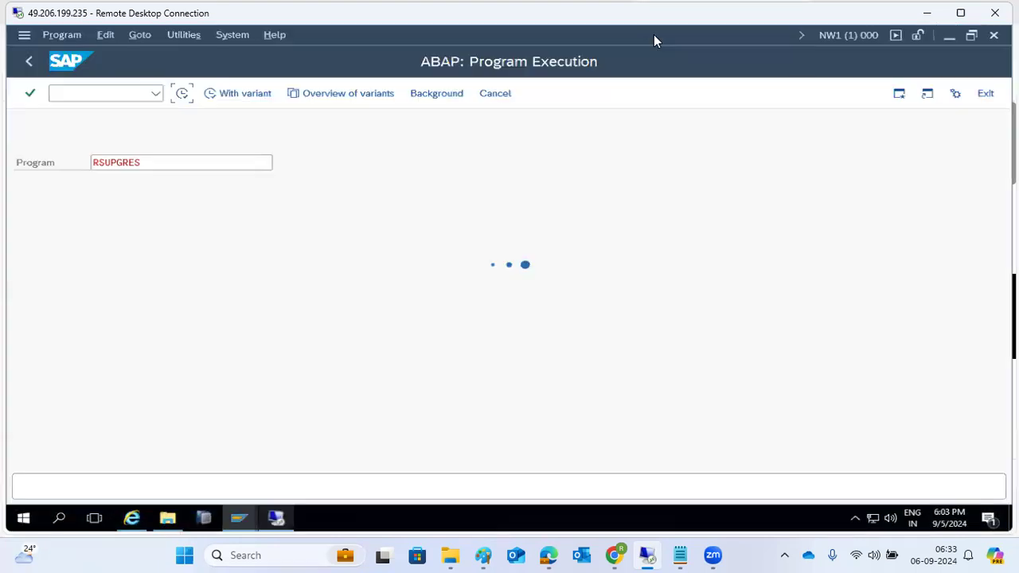
pyautogui.click(278, 522)
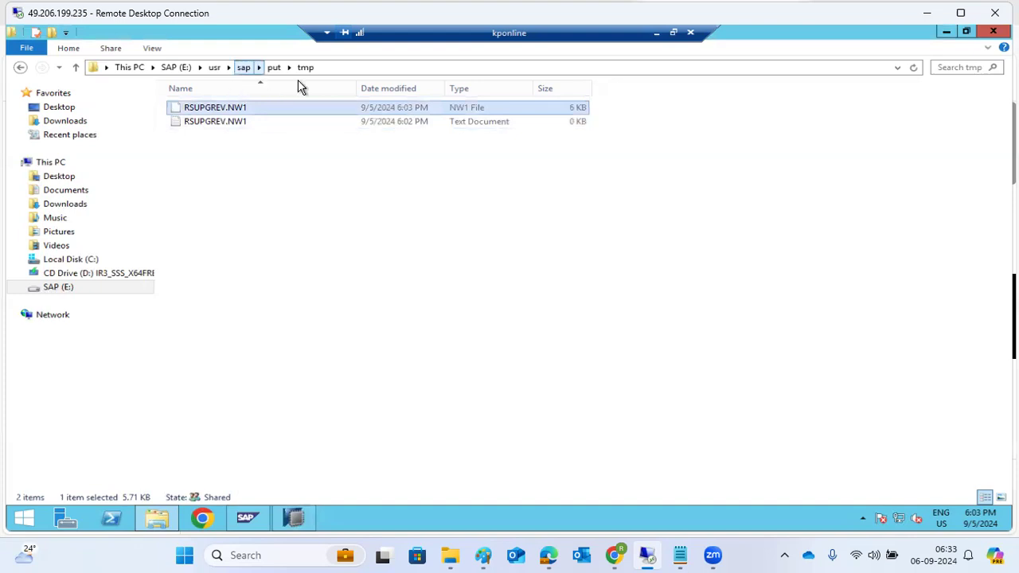
pyautogui.rightClick(227, 117)
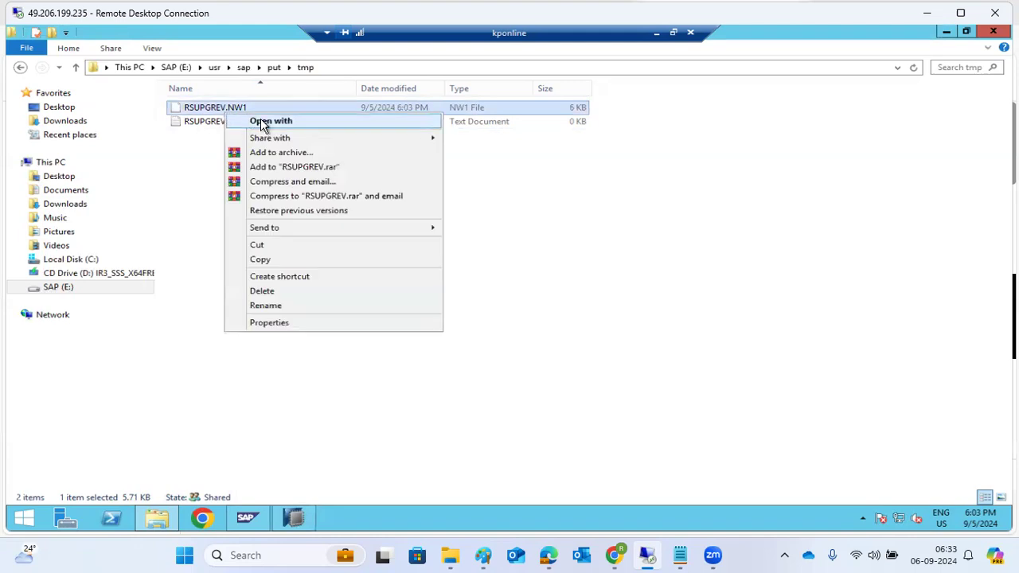
pyautogui.click(558, 241)
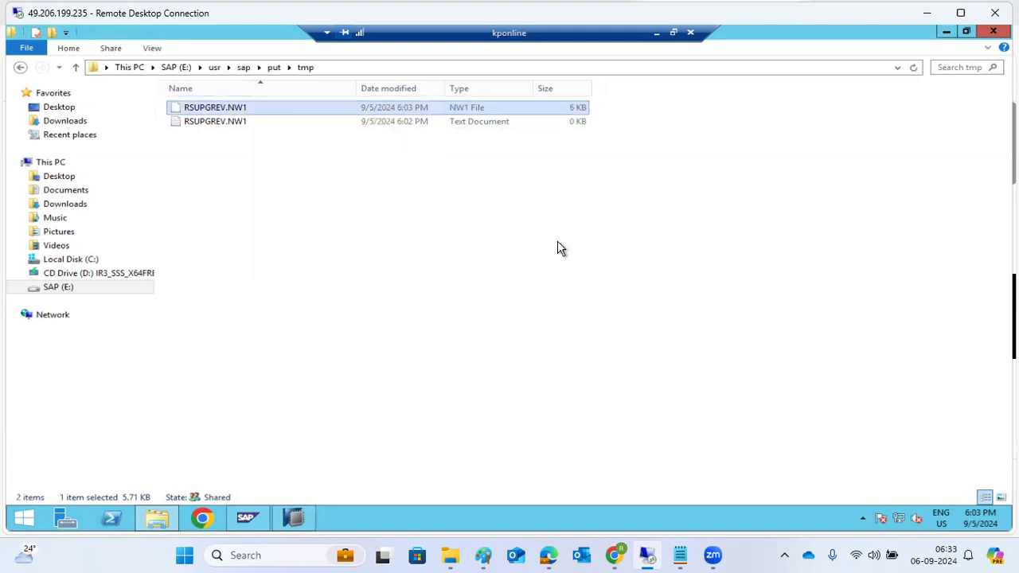
pyautogui.click(230, 123)
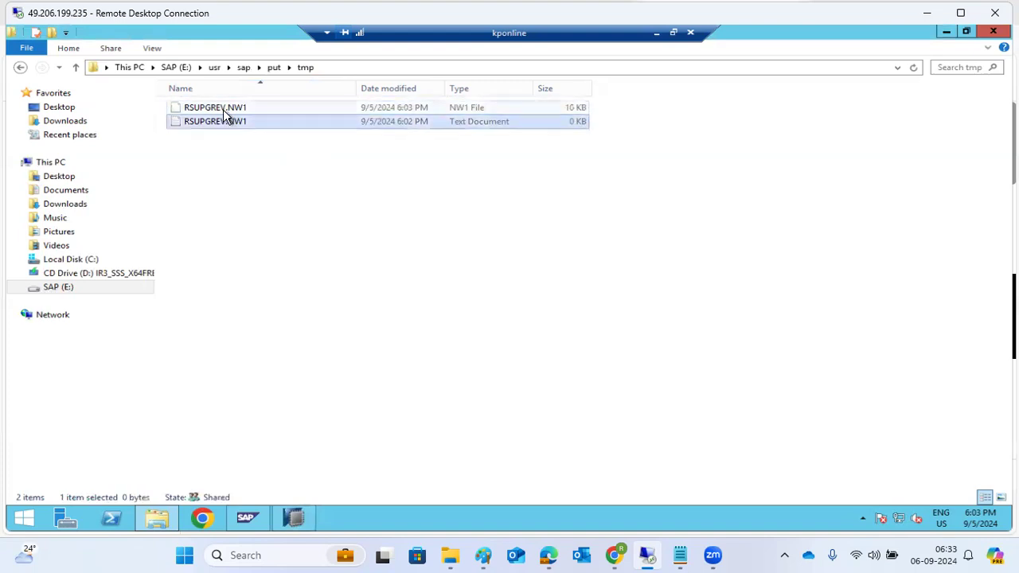
pyautogui.click(224, 110)
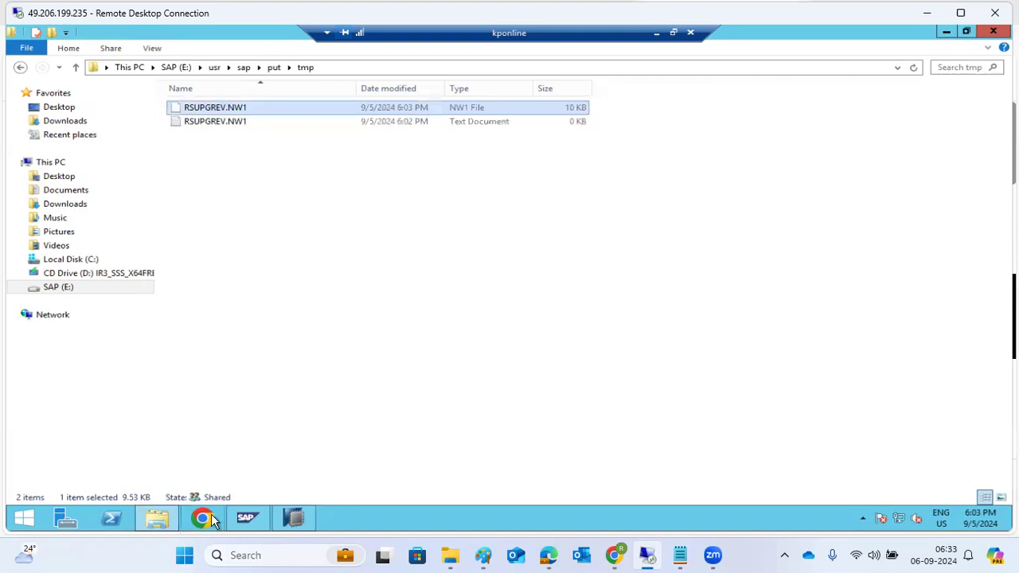
pyautogui.click(657, 34)
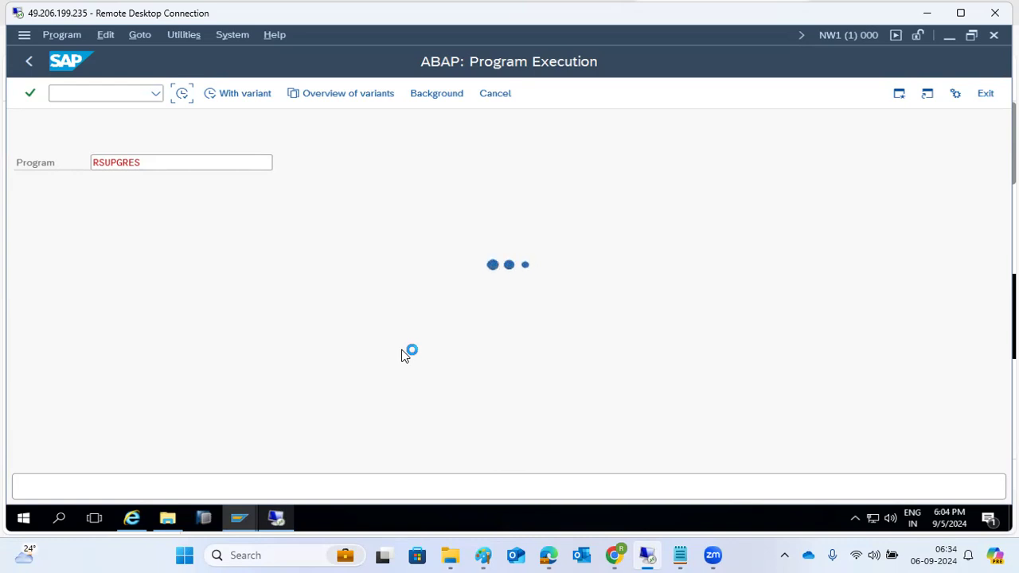
# Step: Switch to Paint, highlight the "-SUM TOOL" line in the add-on notes for review, and return to the remote SAP session
pyautogui.click(482, 555)
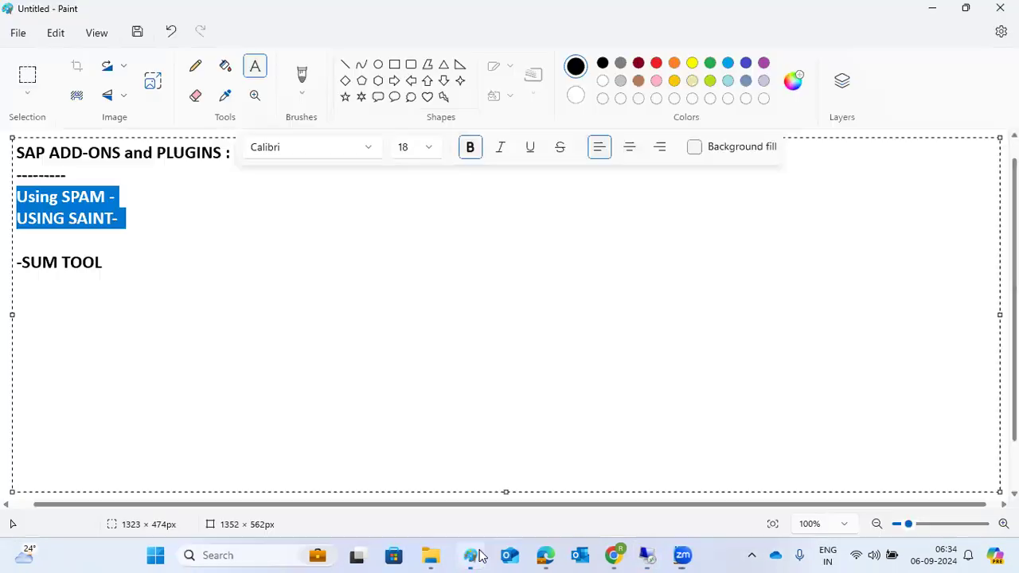
pyautogui.moveTo(110, 262); pyautogui.dragTo(7, 287)
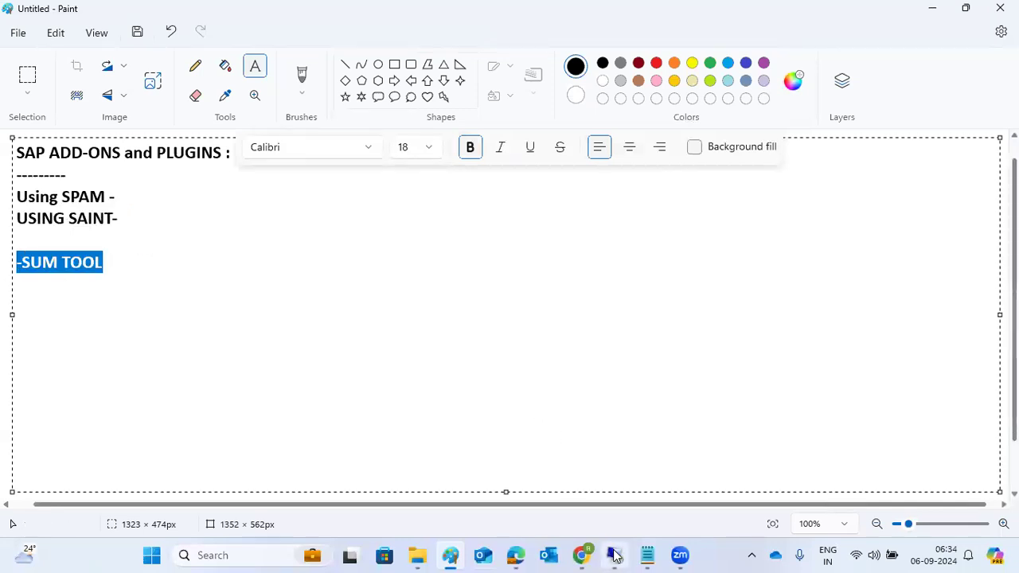
pyautogui.moveTo(616, 555)
pyautogui.click(613, 487)
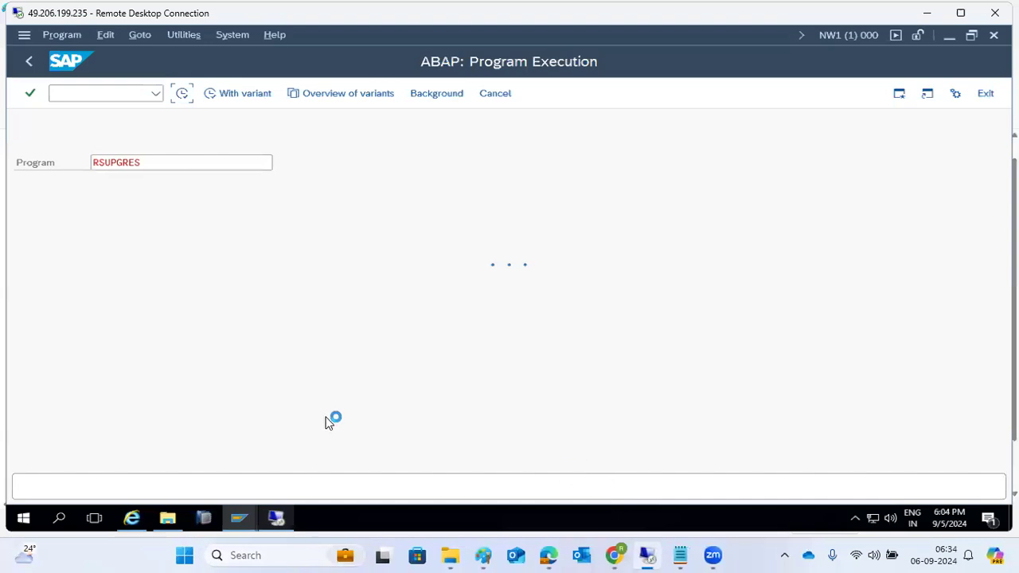
pyautogui.click(494, 553)
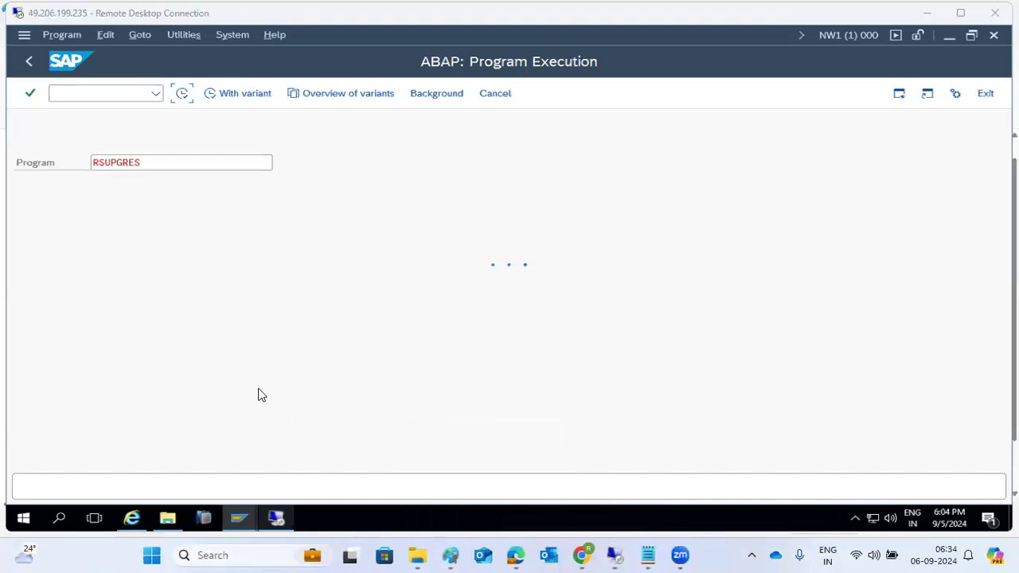
pyautogui.click(450, 555)
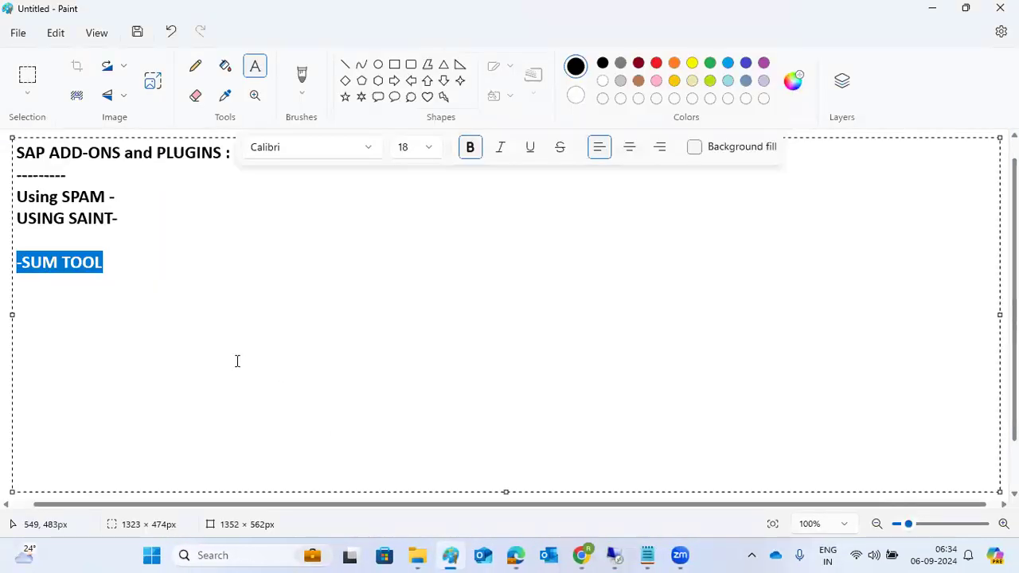
pyautogui.click(115, 273)
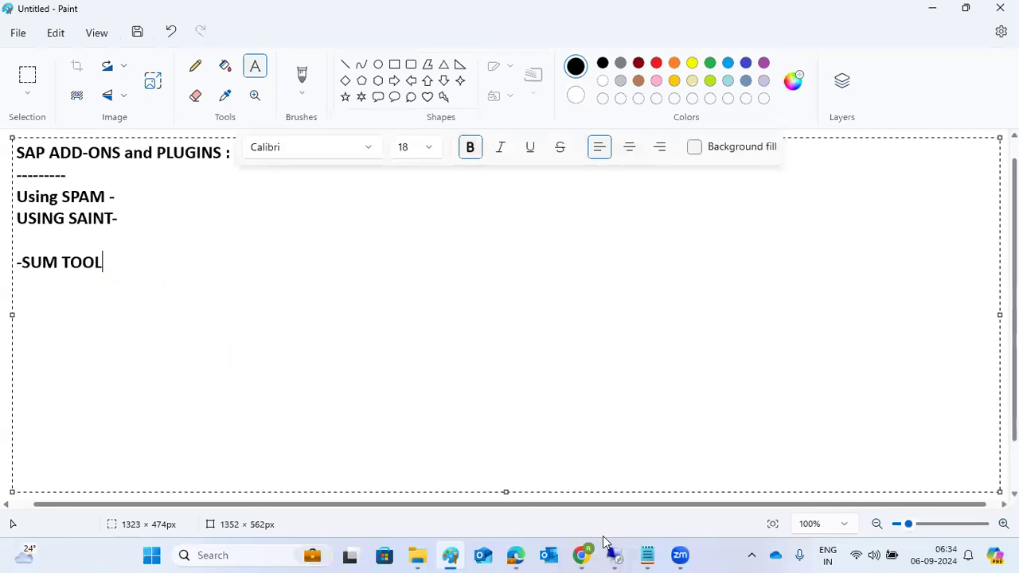
pyautogui.click(614, 555)
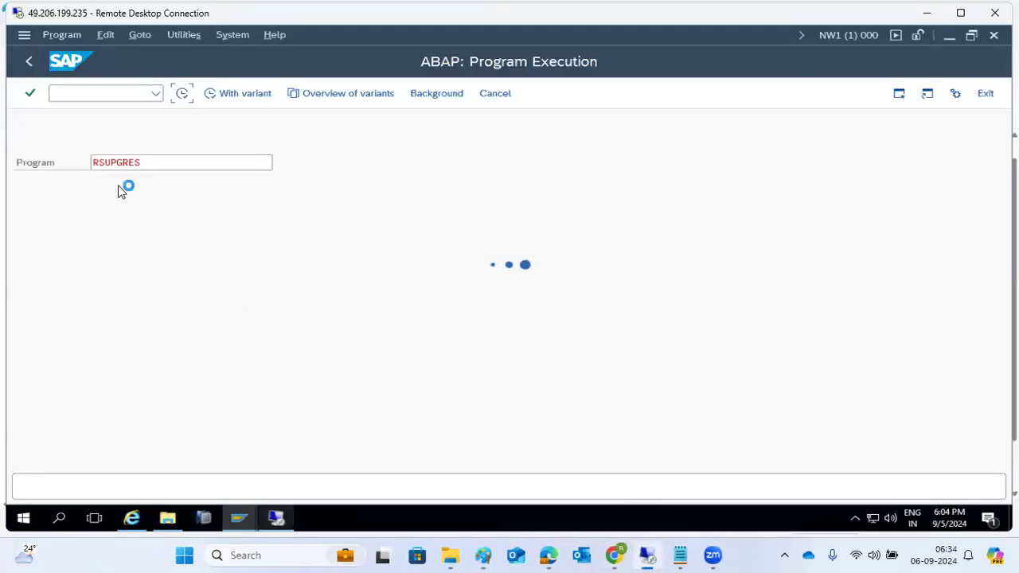
# Step: Recheck the RSUPGRES run against its NW1 output file on kponline, refreshing the tmp folder listing
pyautogui.click(276, 519)
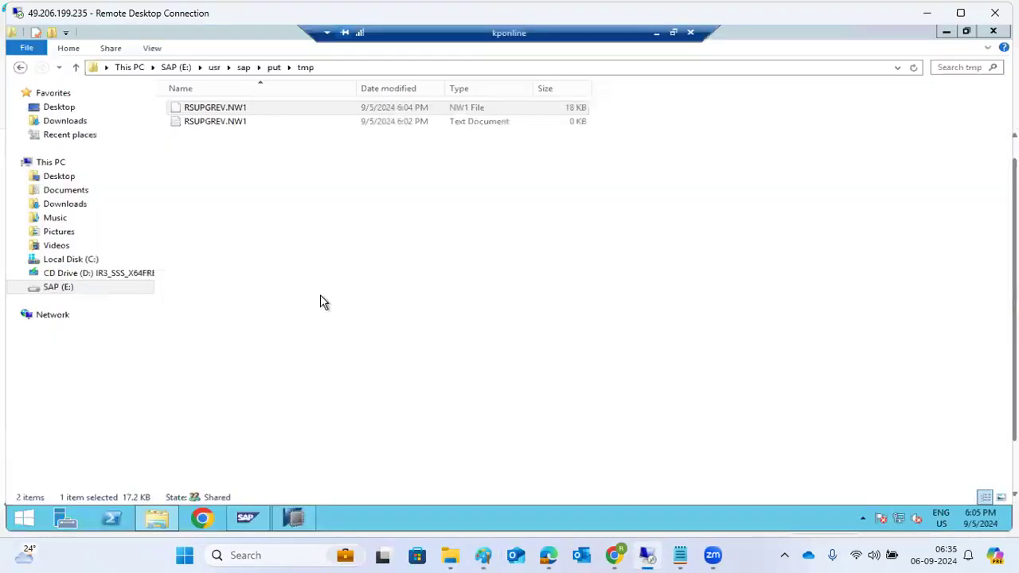
pyautogui.click(231, 113)
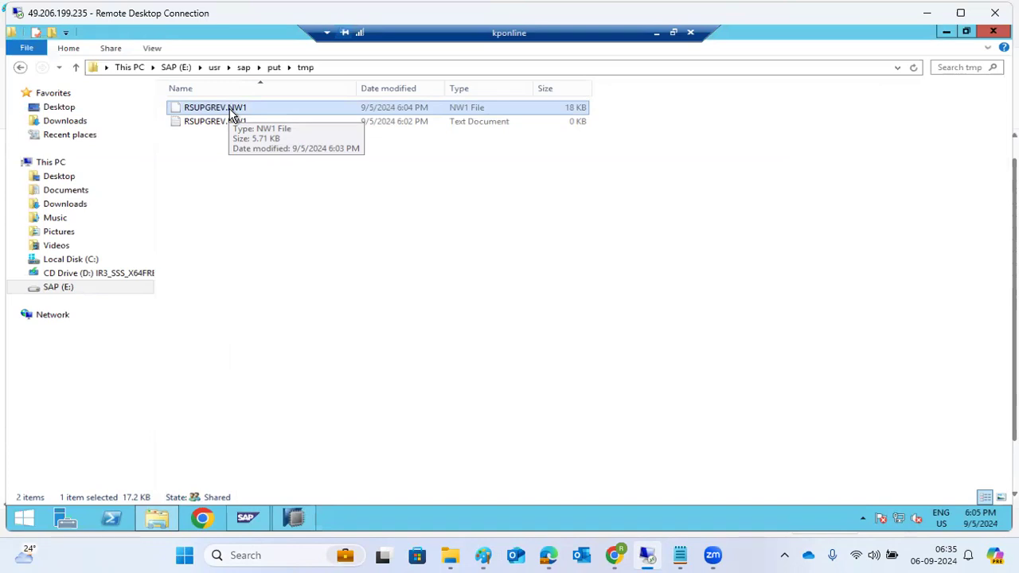
pyautogui.click(662, 34)
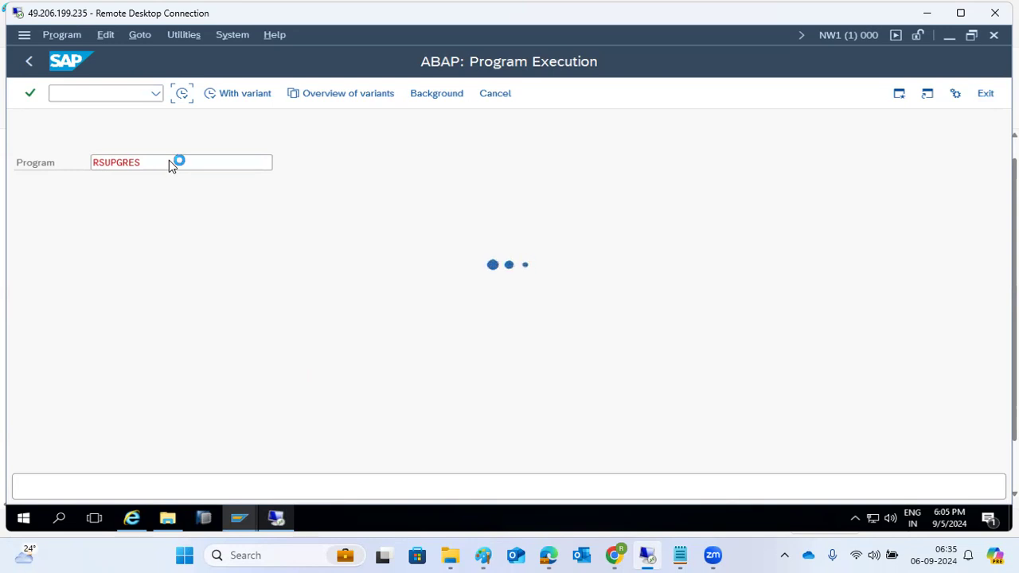
pyautogui.moveTo(275, 520)
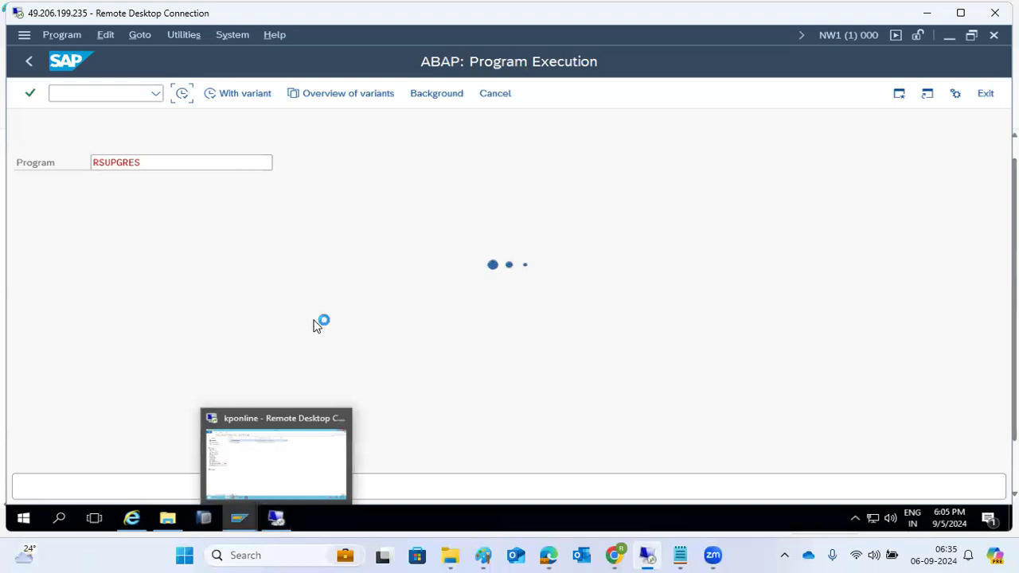
pyautogui.click(285, 518)
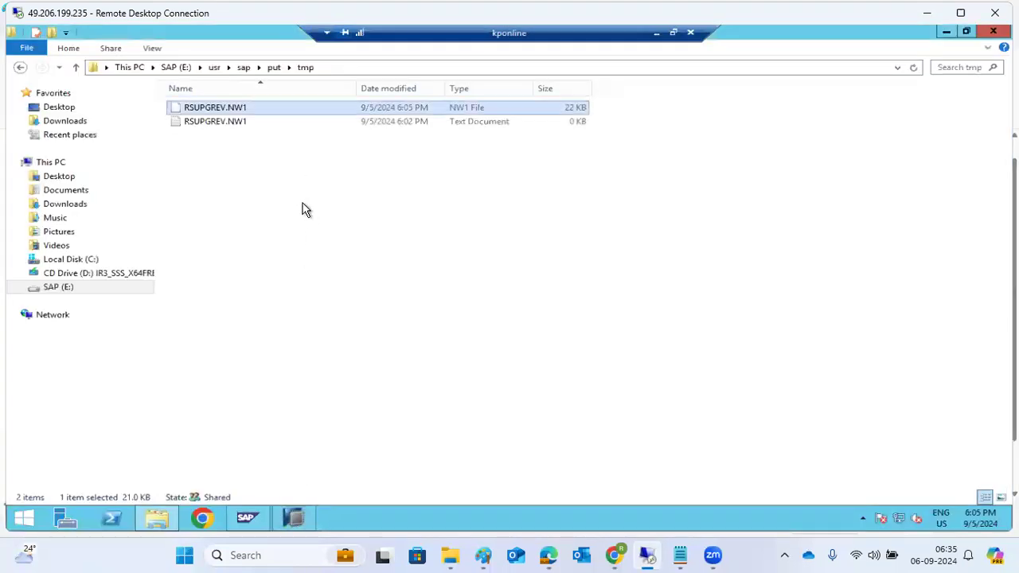
pyautogui.click(303, 209)
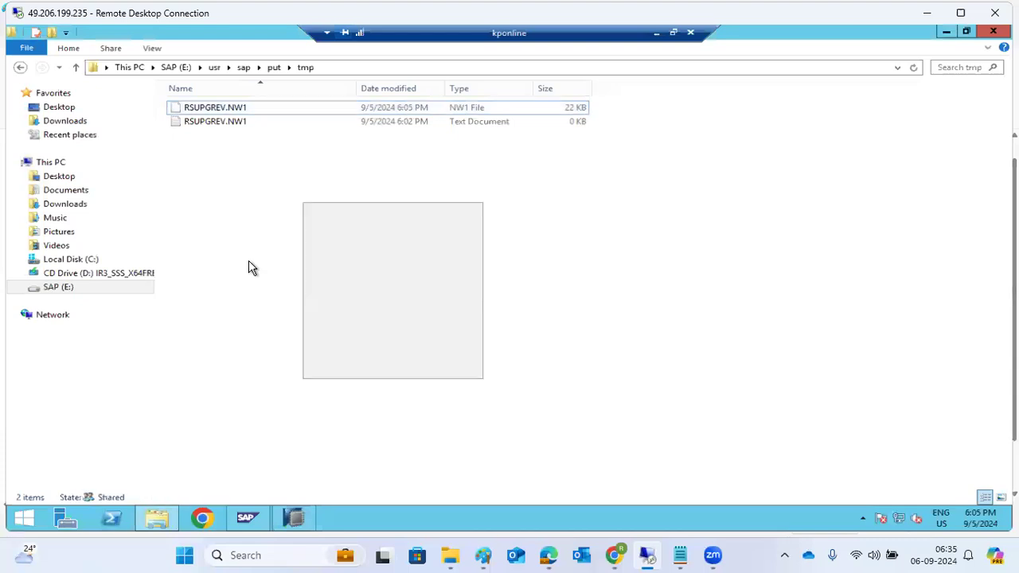
pyautogui.rightClick(249, 260)
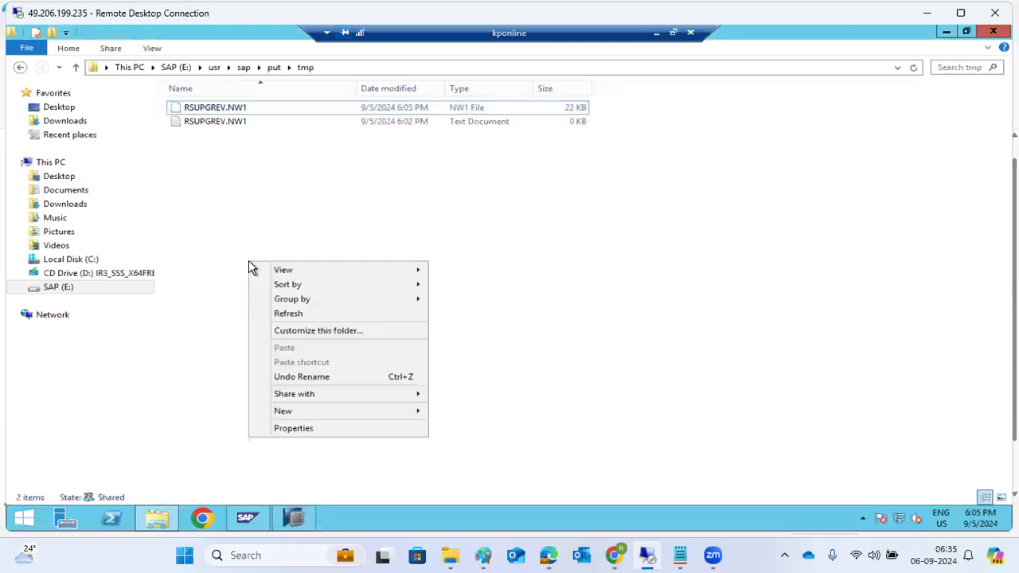
pyautogui.click(281, 315)
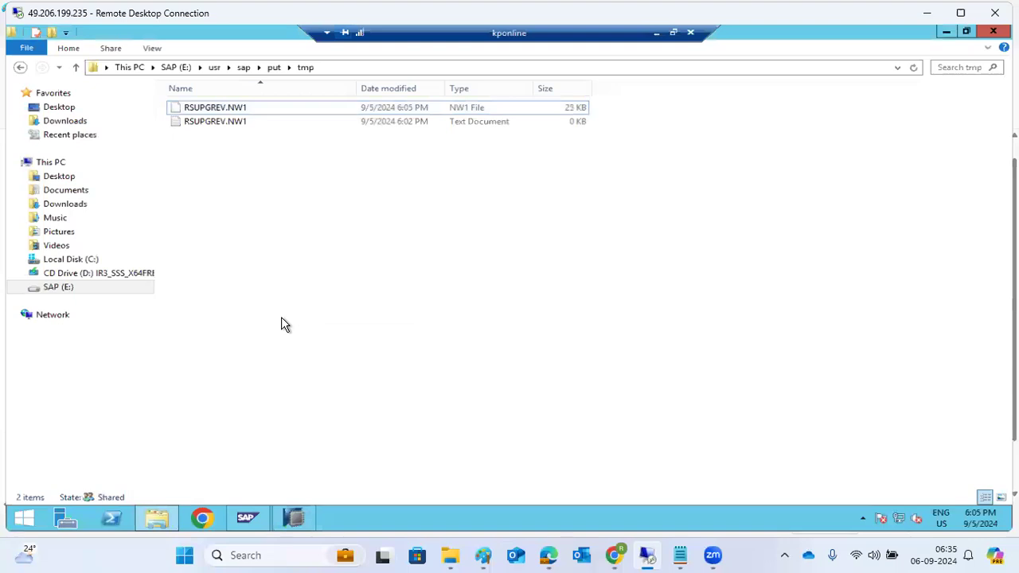
# Step: Open the RSUPGREV.NW1 file of type NW1 in Notepad from the kponline tmp folder
pyautogui.click(206, 111)
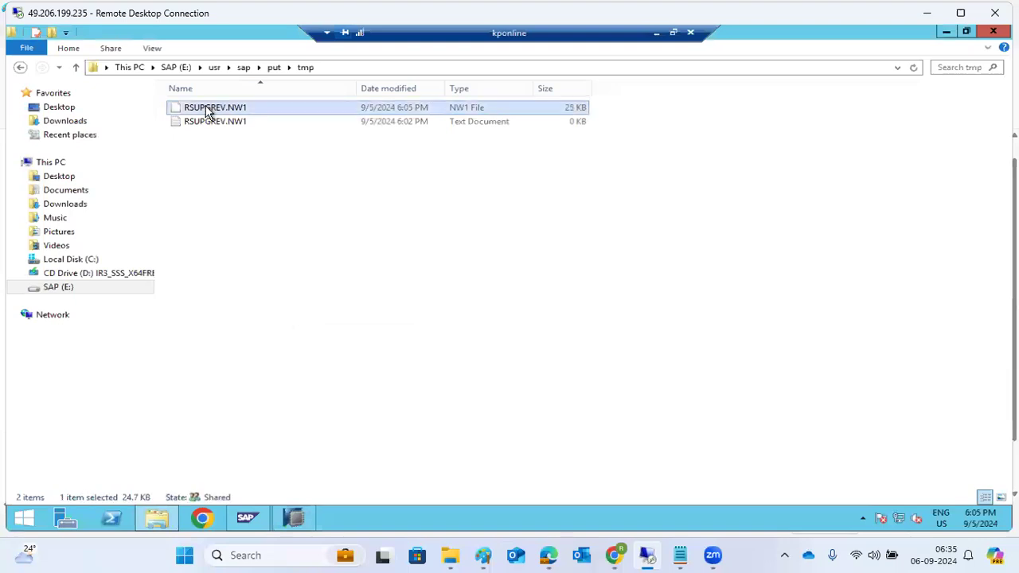
pyautogui.rightClick(205, 111)
pyautogui.click(269, 117)
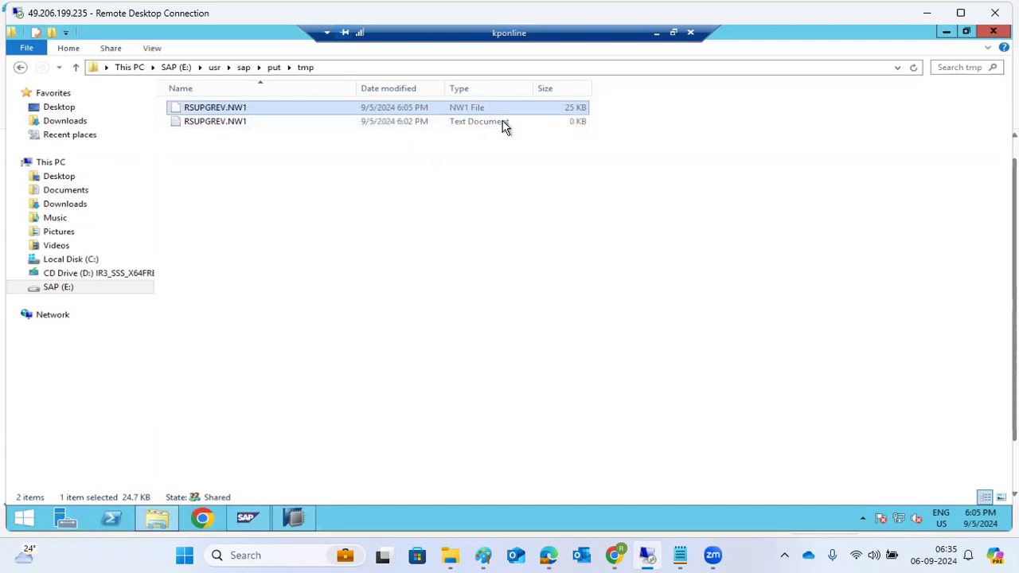
pyautogui.doubleClick(255, 109)
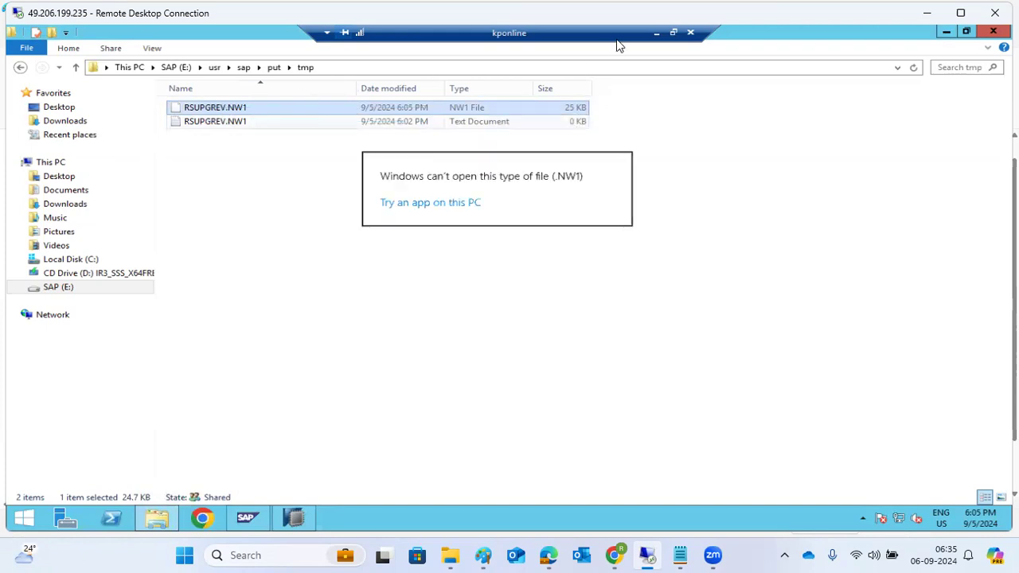
pyautogui.click(447, 205)
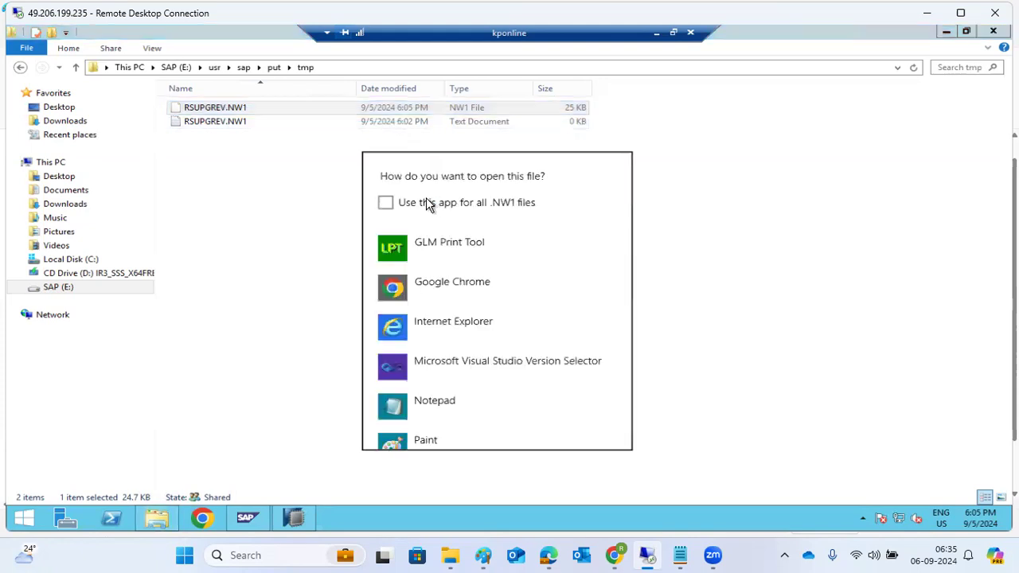
pyautogui.click(435, 408)
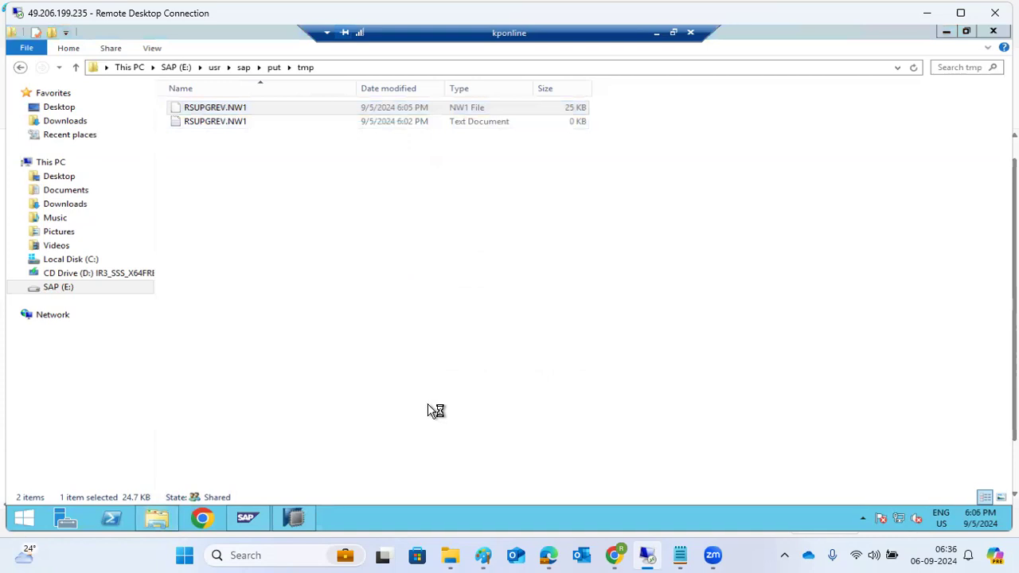
pyautogui.click(656, 33)
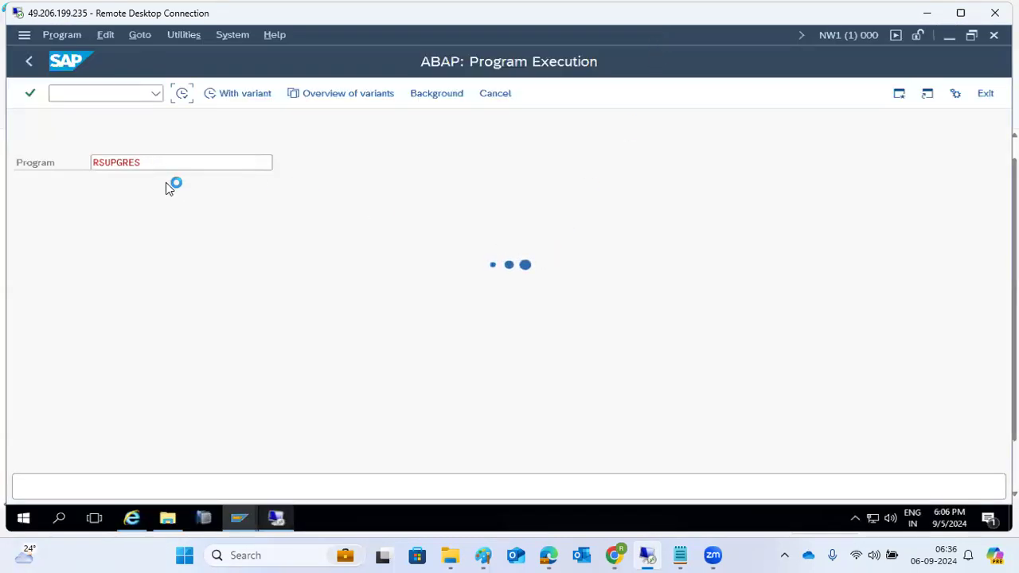
pyautogui.click(277, 522)
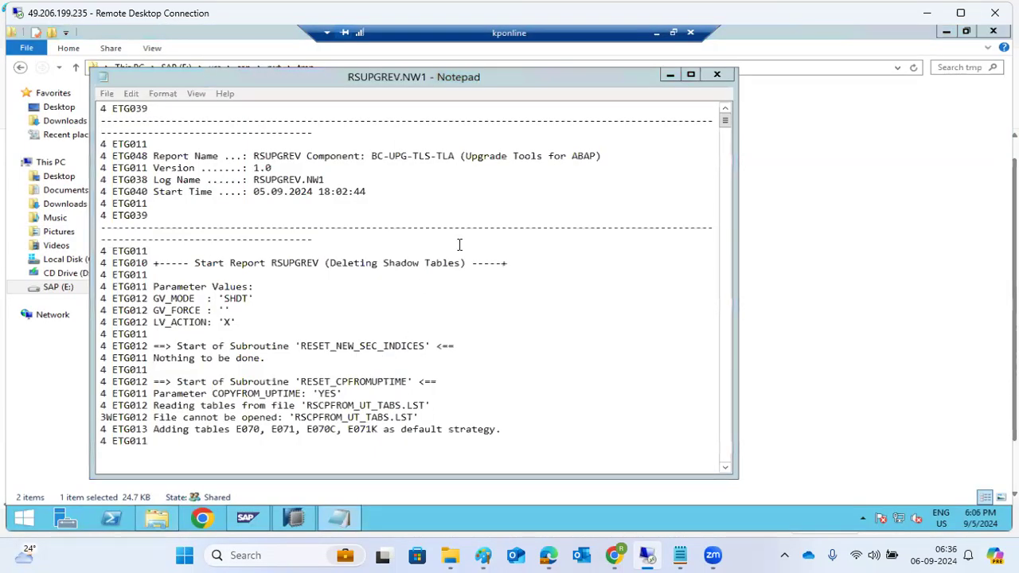
# Step: Review the RSUPGREV.NW1 log from the report header through the selected tables and "Deleting table" entries to its end, and close it
pyautogui.moveTo(215, 154); pyautogui.dragTo(364, 158)
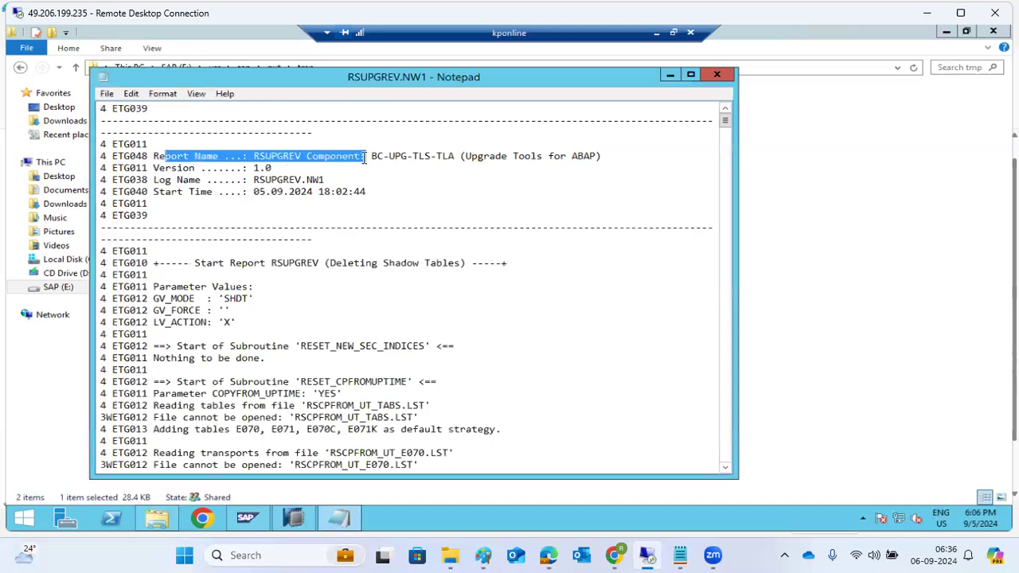
pyautogui.scroll(-3, 269, 379)
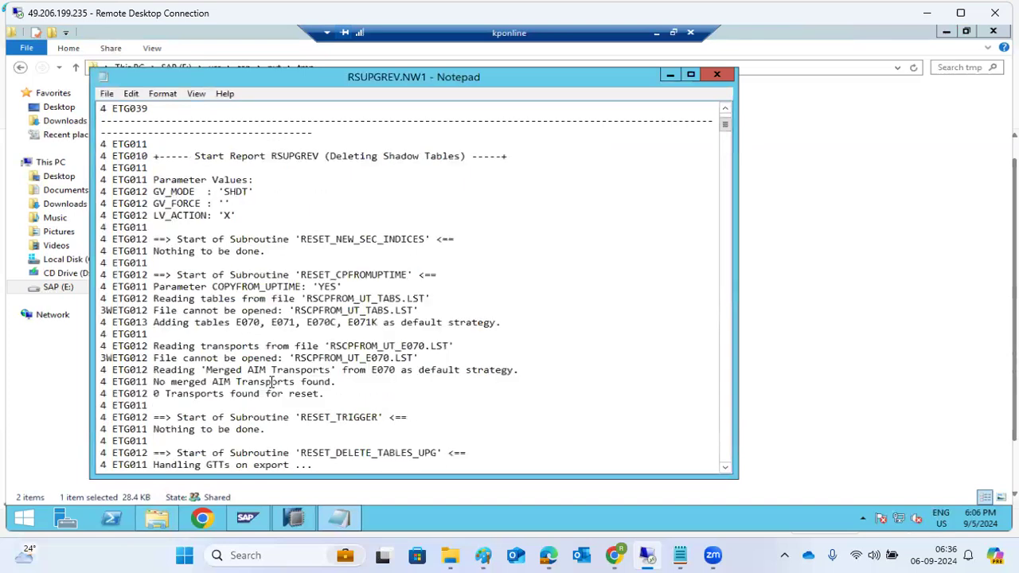
pyautogui.scroll(-12, 271, 383)
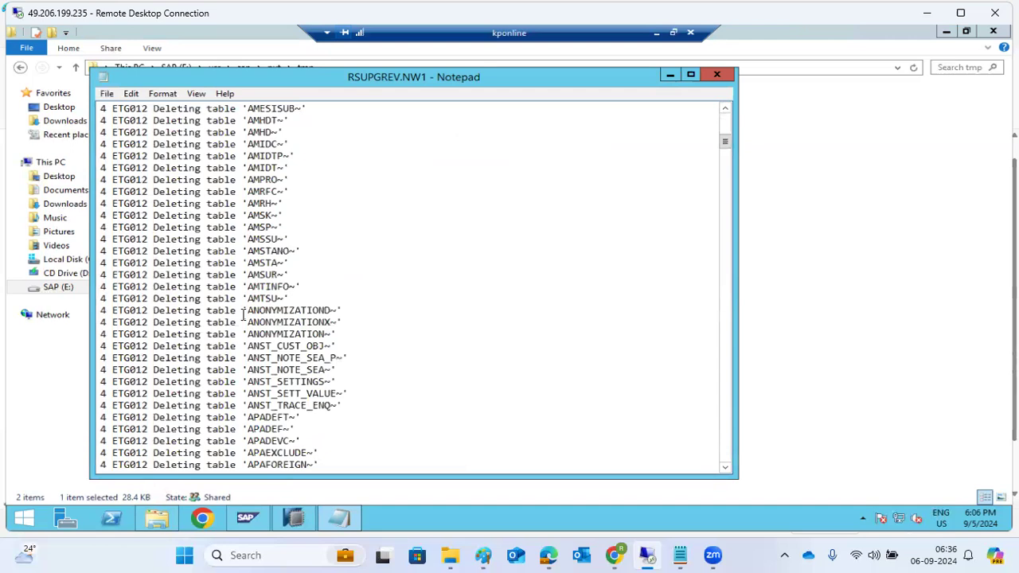
pyautogui.scroll(2, 168, 180)
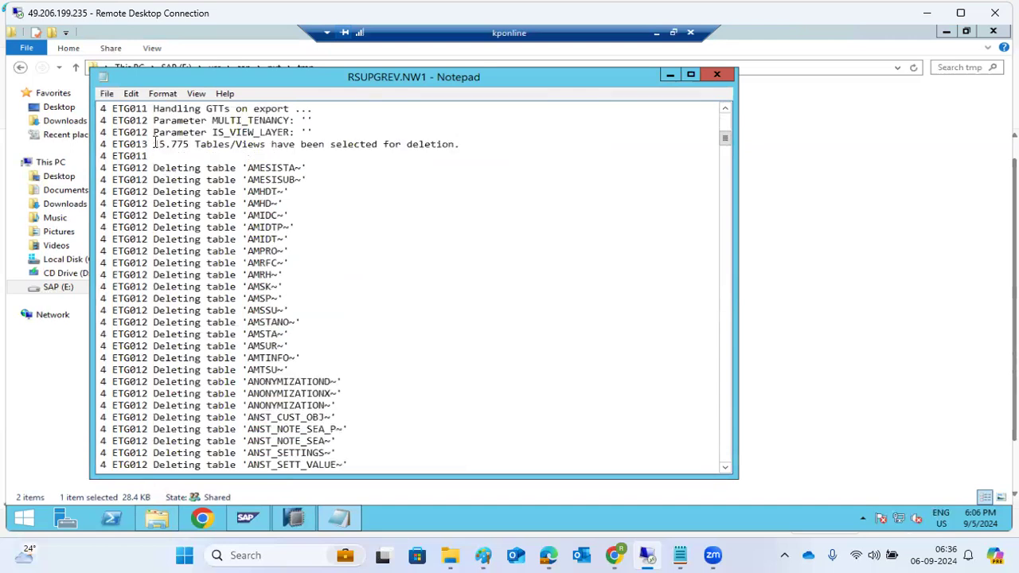
pyautogui.moveTo(153, 144); pyautogui.dragTo(439, 144)
pyautogui.moveTo(158, 168); pyautogui.dragTo(209, 227)
pyautogui.scroll(-15, 210, 352)
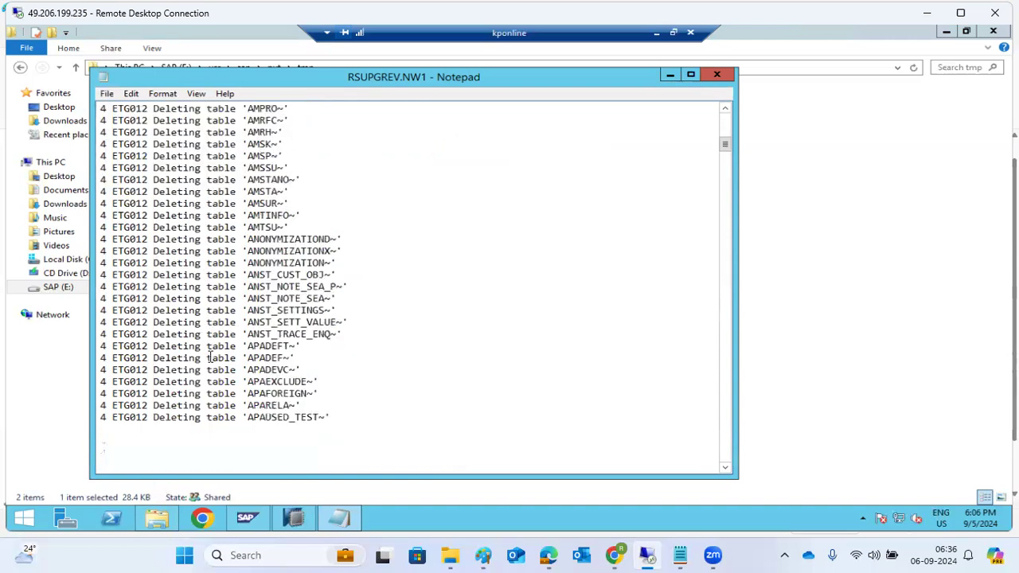
pyautogui.scroll(-3, 209, 360)
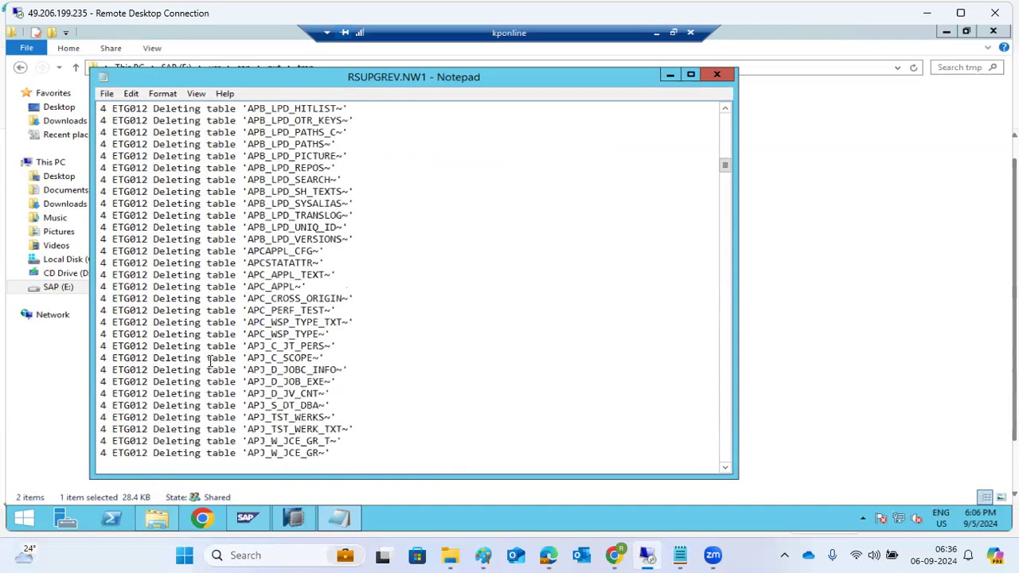
pyautogui.scroll(-10, 209, 360)
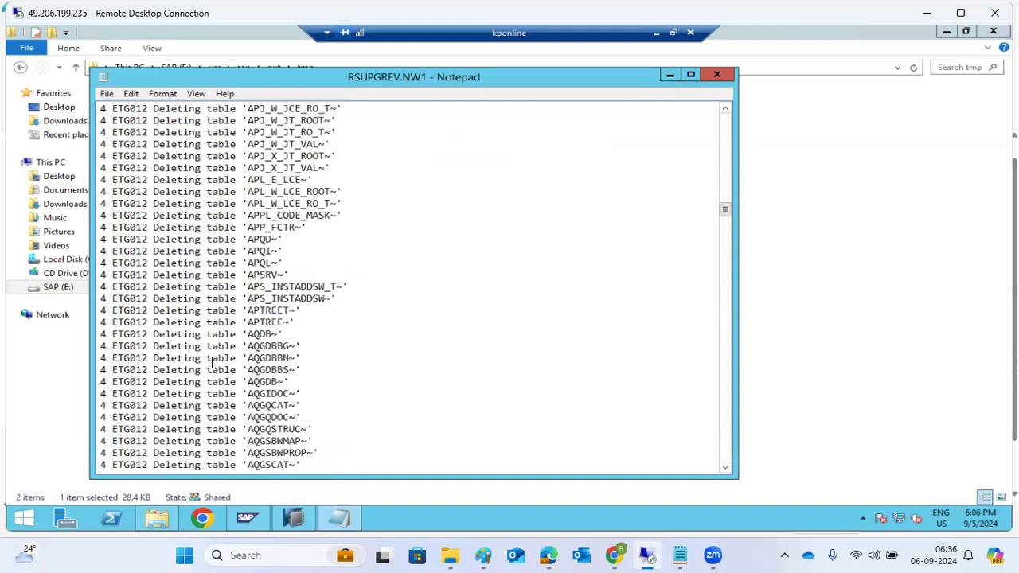
pyautogui.scroll(-15, 209, 361)
pyautogui.scroll(-5, 693, 268)
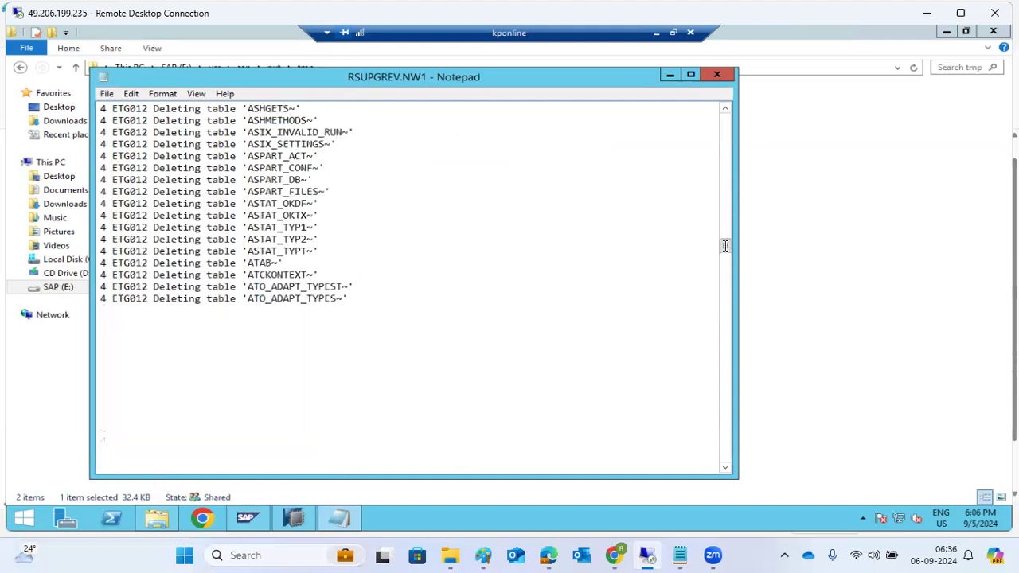
pyautogui.moveTo(727, 294); pyautogui.dragTo(732, 474)
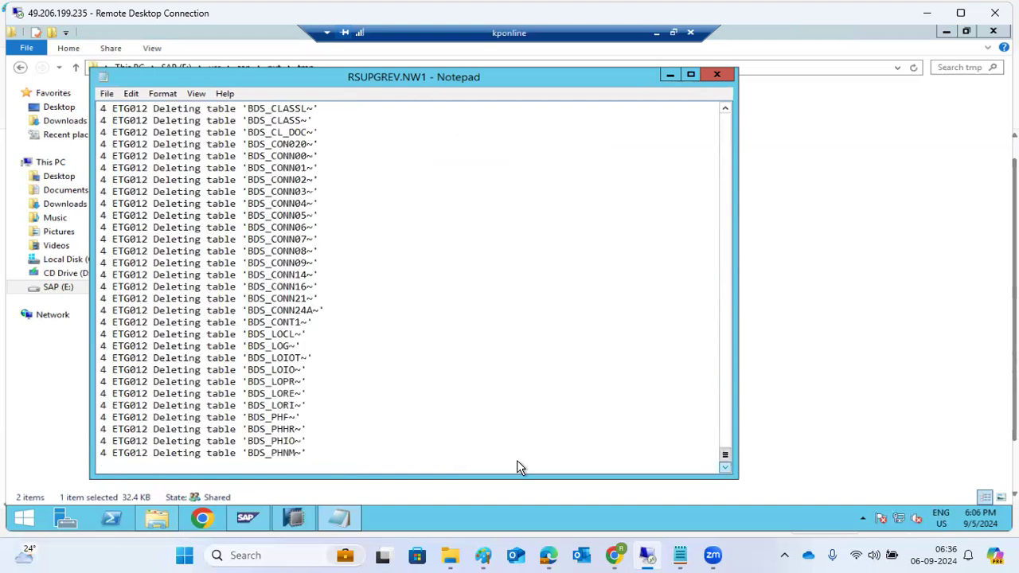
pyautogui.click(713, 76)
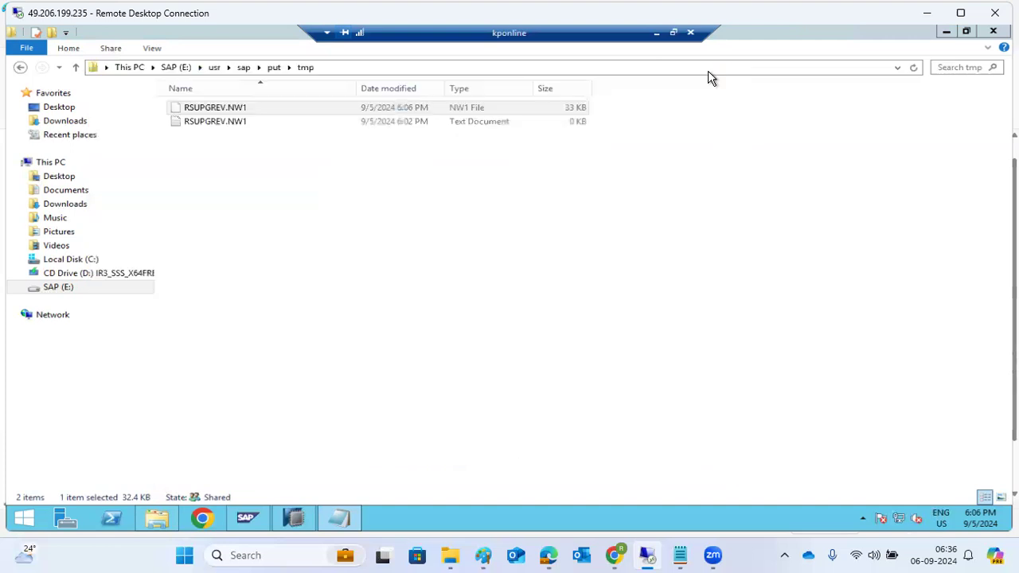
# Step: Refresh the E:\usr\sap\put\tmp folder listing to check the log file's size, and return to the RSUPGRES run in SAP
pyautogui.rightClick(398, 229)
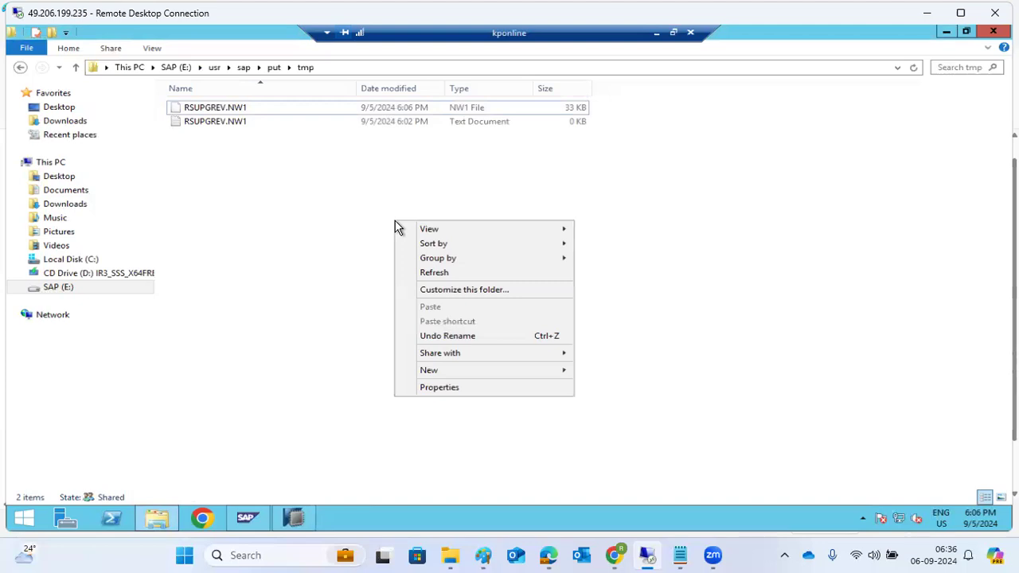
pyautogui.click(436, 274)
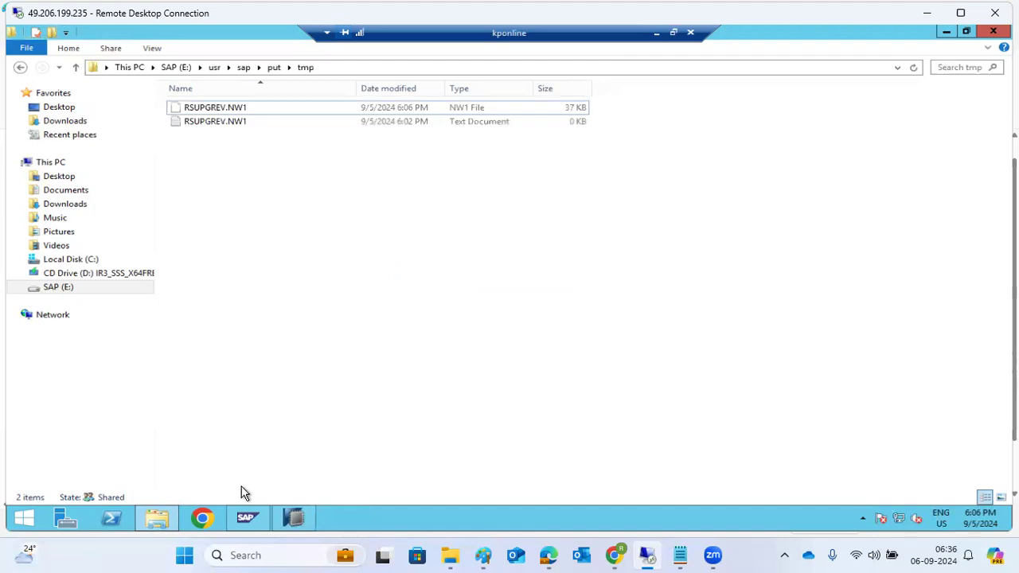
pyautogui.click(656, 33)
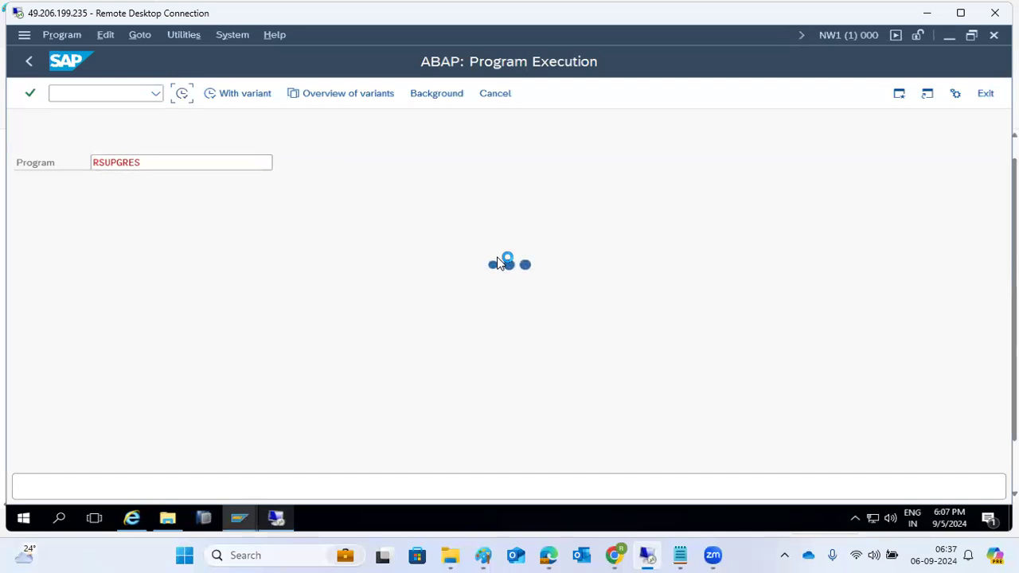
# Step: Look at the ABAP Runtime Errors session and switch back to the RSUPGRES program execution session
pyautogui.click(239, 519)
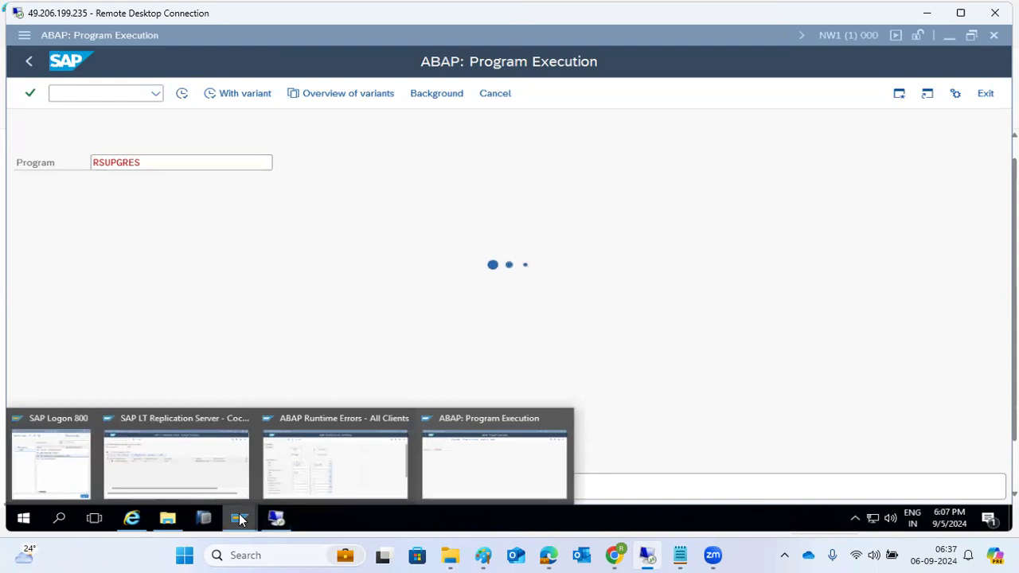
pyautogui.click(306, 484)
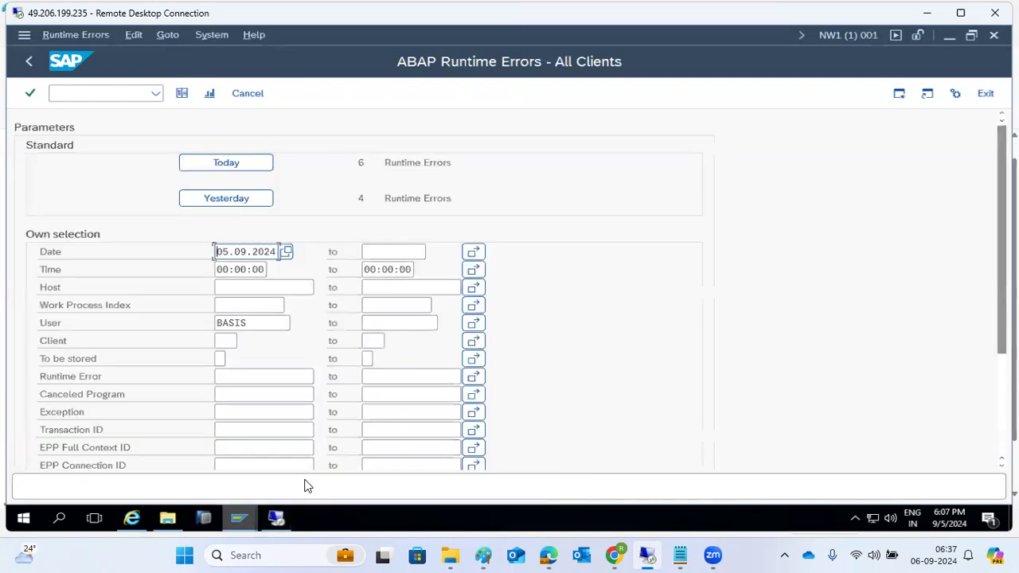
pyautogui.click(239, 518)
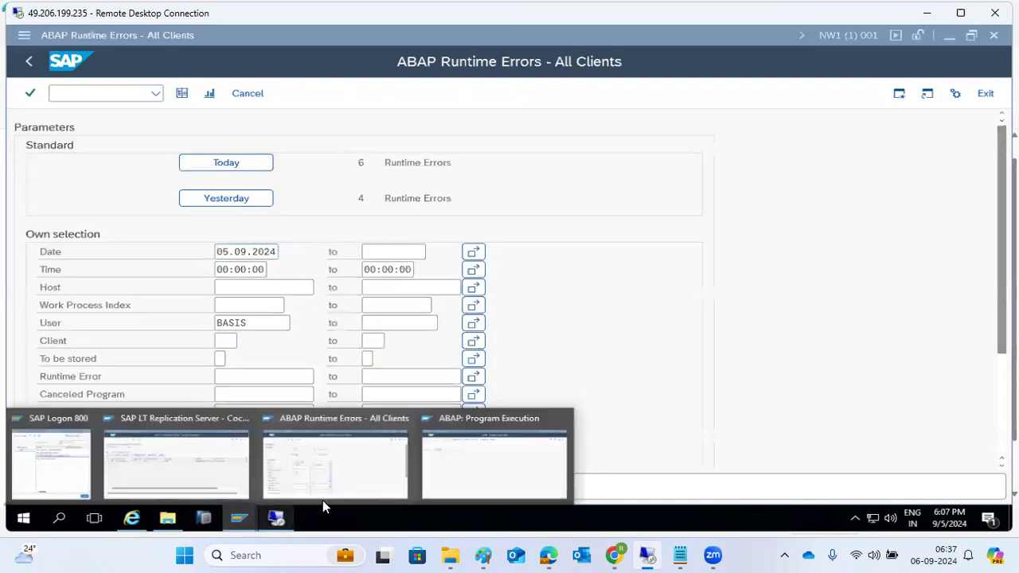
pyautogui.click(478, 459)
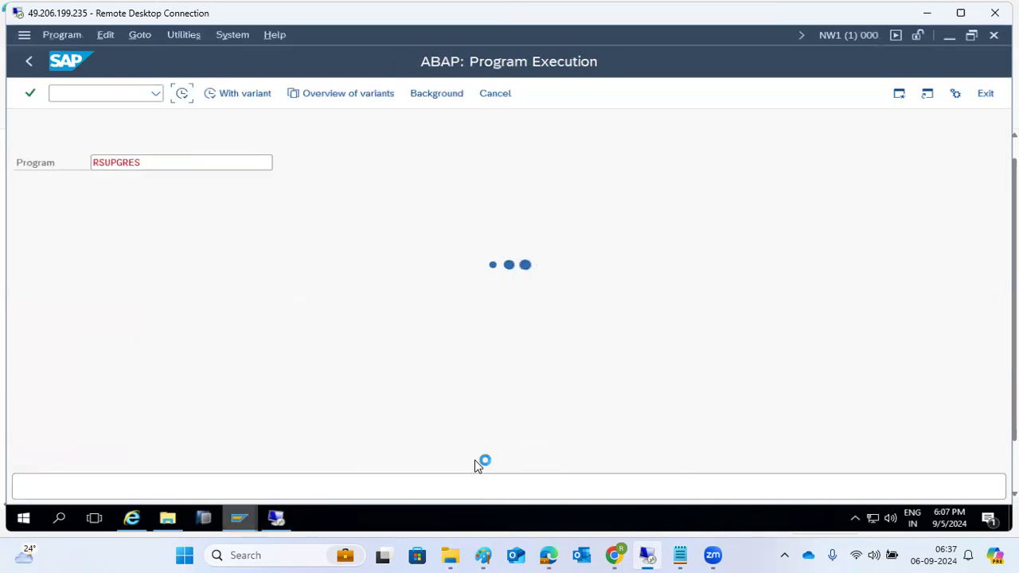
# Step: Bring up SAP Logon and open the SAP ECC DEVELOPMENT connection's logon screen
pyautogui.click(238, 522)
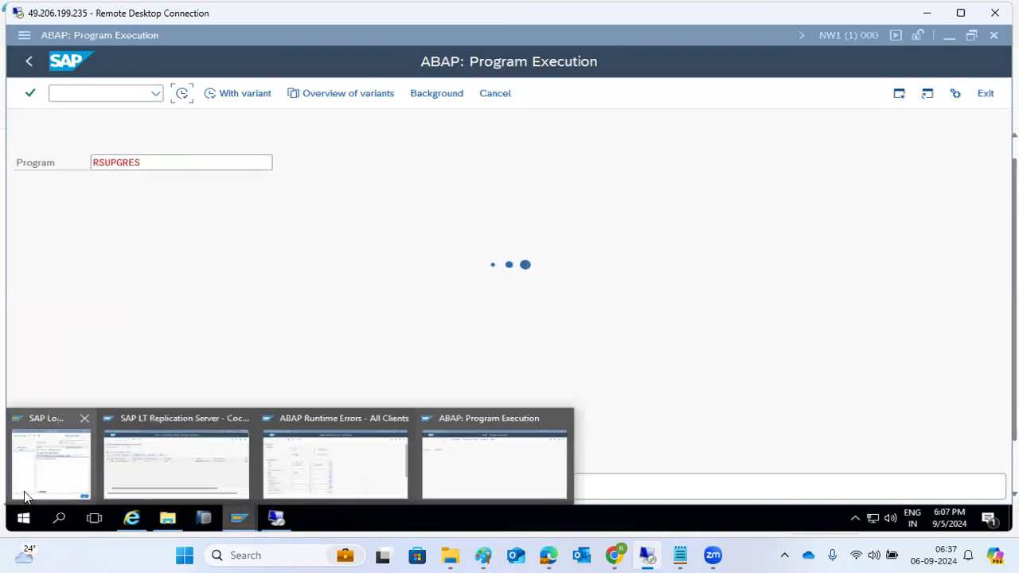
pyautogui.click(62, 474)
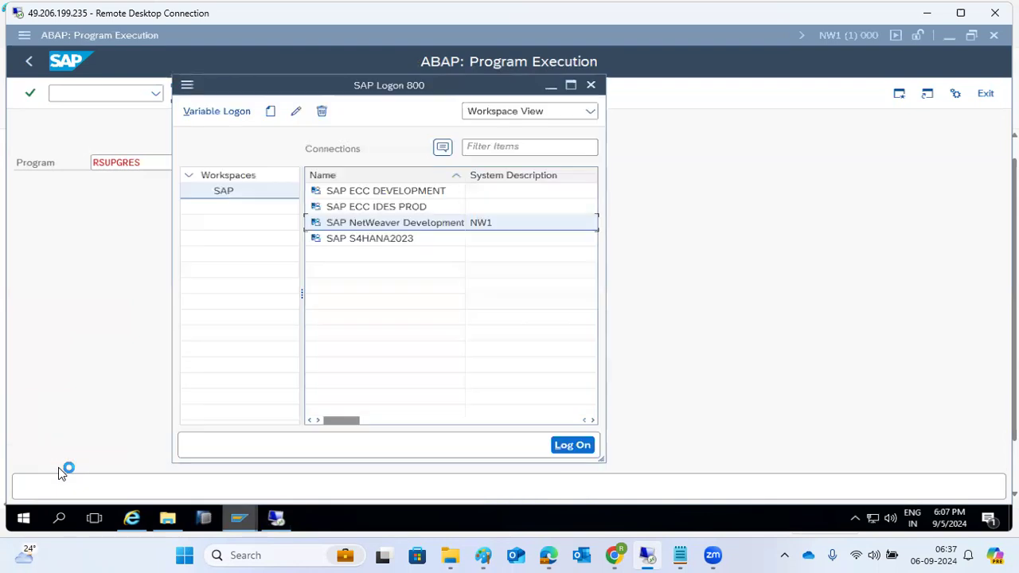
pyautogui.doubleClick(387, 192)
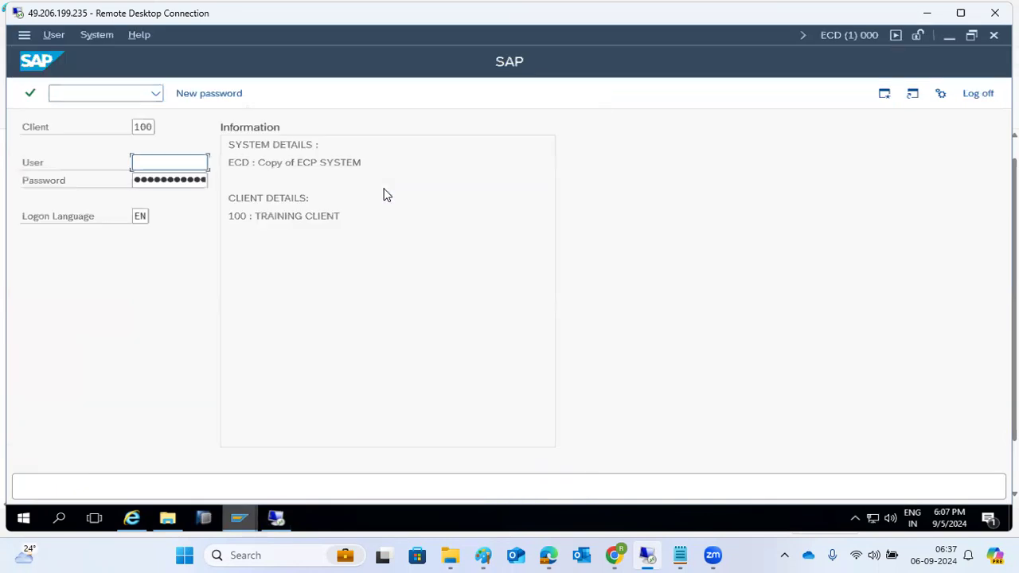
pyautogui.write('basi')
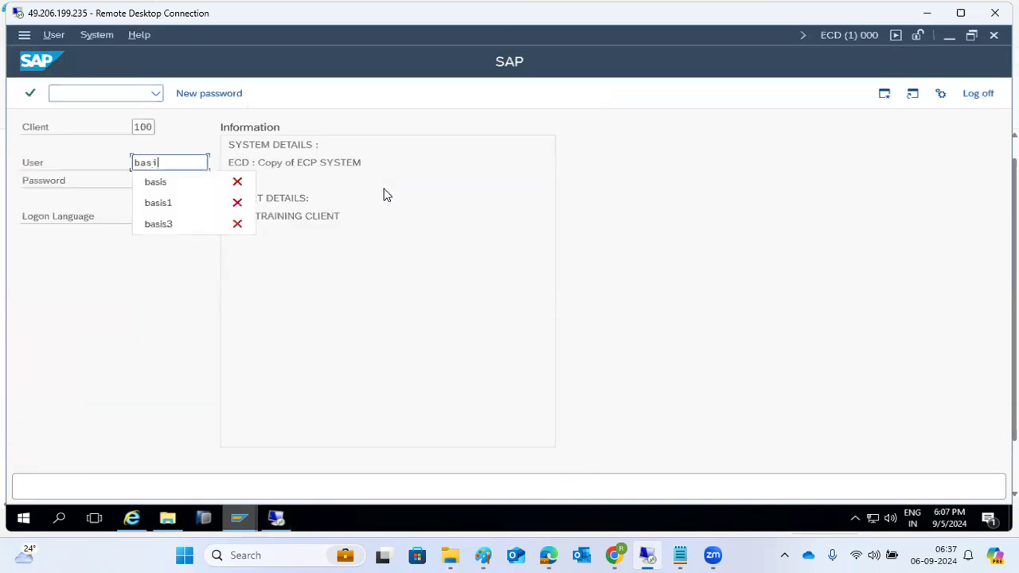
pyautogui.press('Down')
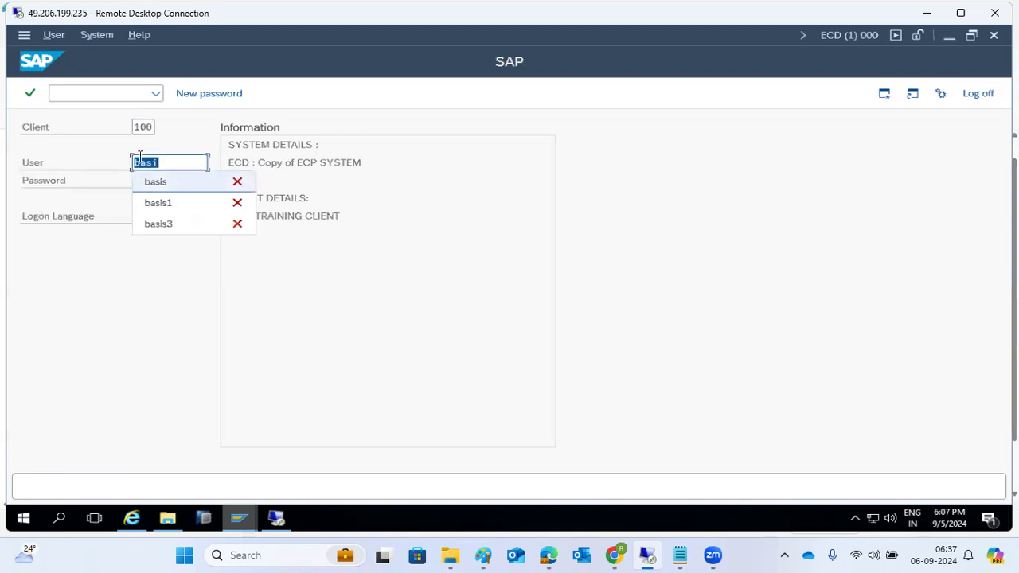
# Step: Log on to client 000 of the ECD system as user ddic, entering the account password
pyautogui.click(143, 129)
pyautogui.doubleClick(143, 129)
pyautogui.write('000')
pyautogui.press('Tab')
pyautogui.write('ddic')
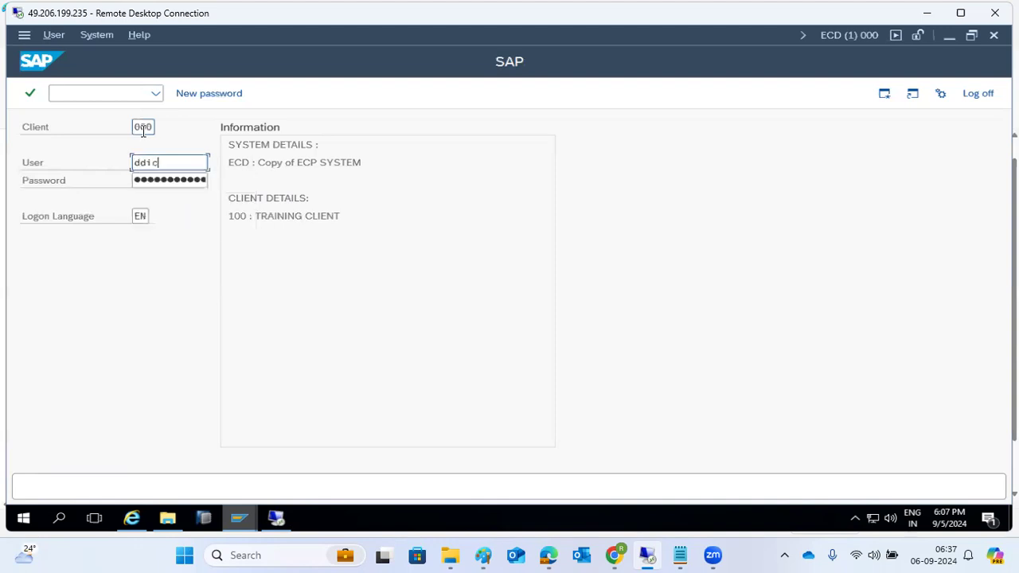
pyautogui.press('Tab')
pyautogui.write('••••••')
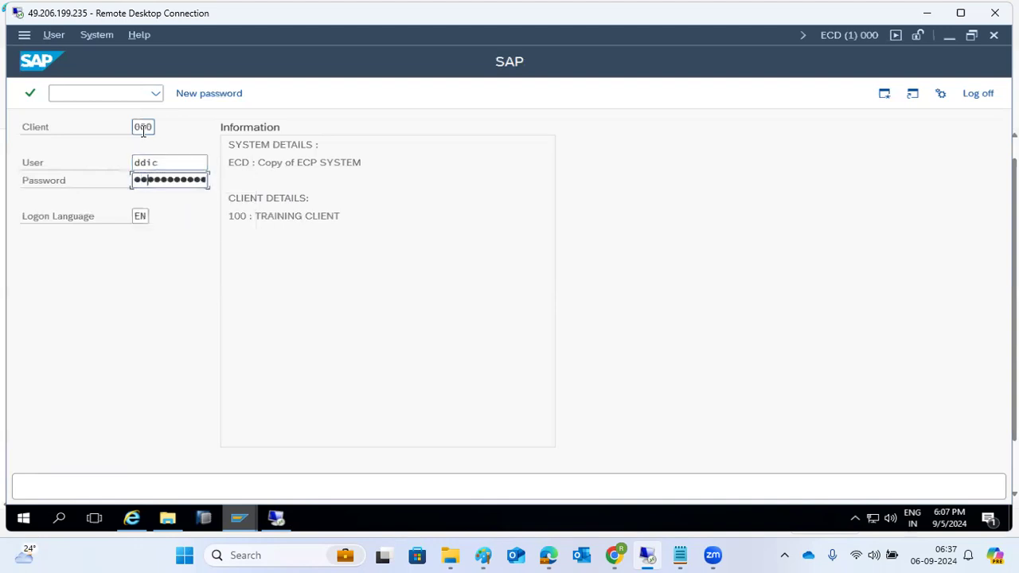
pyautogui.press('Return')
# Step: Open the Support Package Manager, view its Load packages options, and bring up the component selection for importing support packages
pyautogui.write('spro')
pyautogui.press('Return')
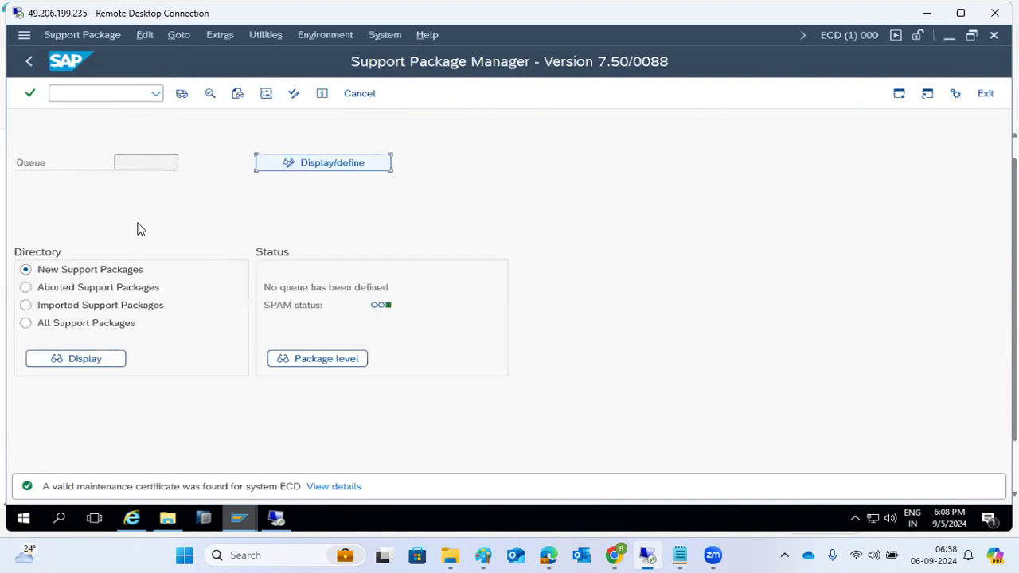
pyautogui.click(69, 36)
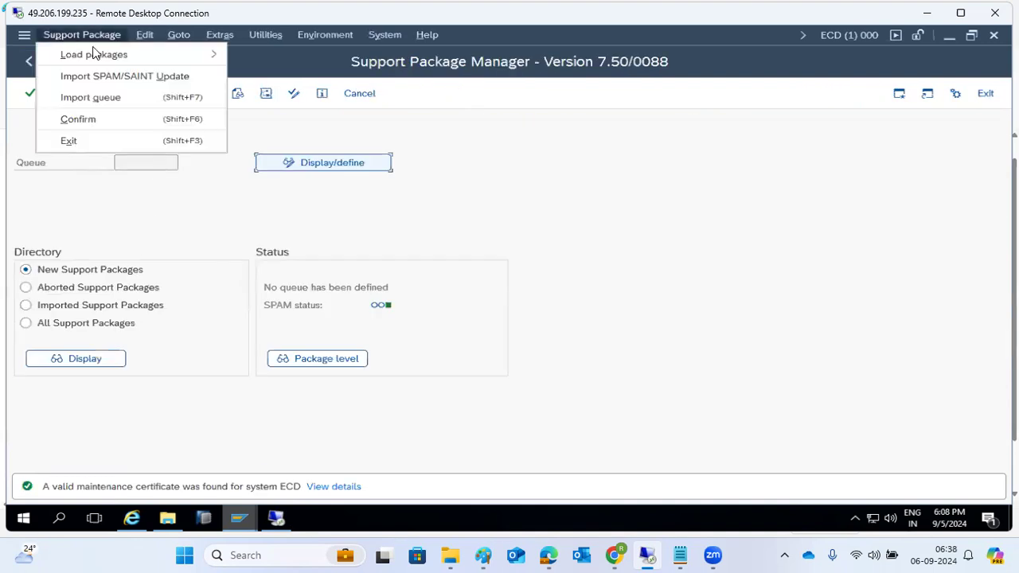
pyautogui.moveTo(111, 54)
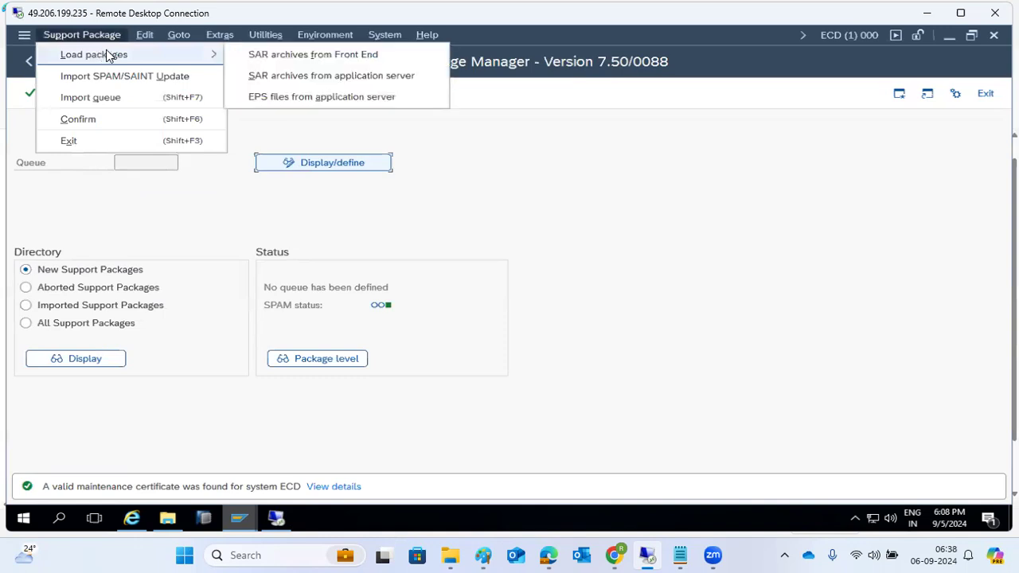
pyautogui.click(282, 55)
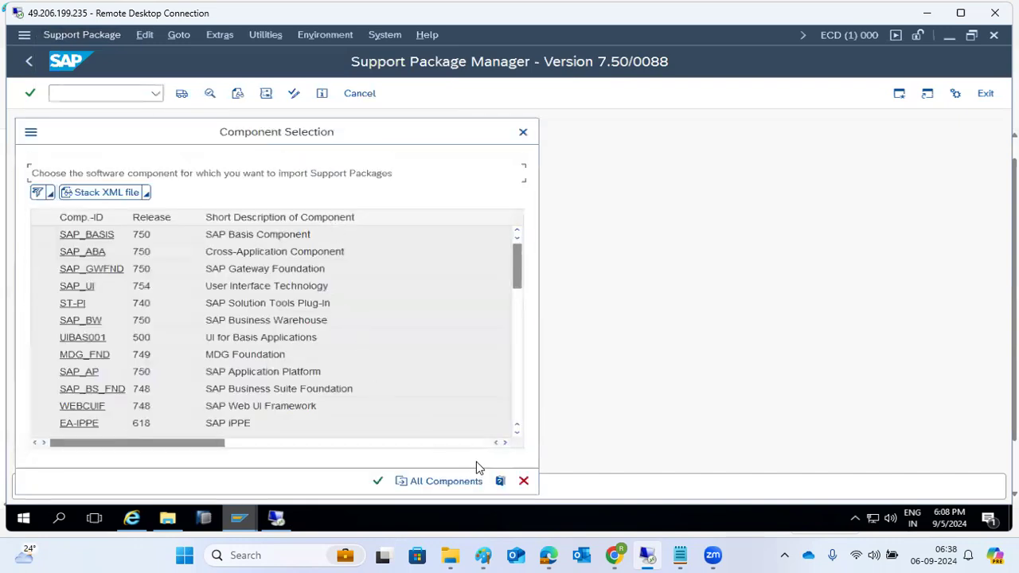
# Step: Dismiss the component selection and open the installed software component versions from the system status, selecting the ST-PI entry
pyautogui.click(523, 481)
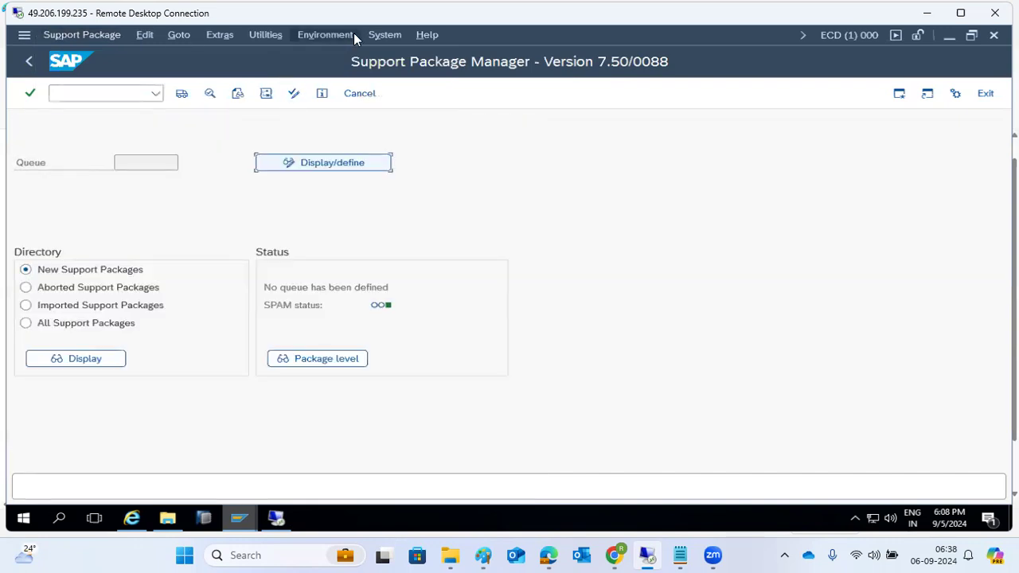
pyautogui.click(381, 34)
pyautogui.click(385, 291)
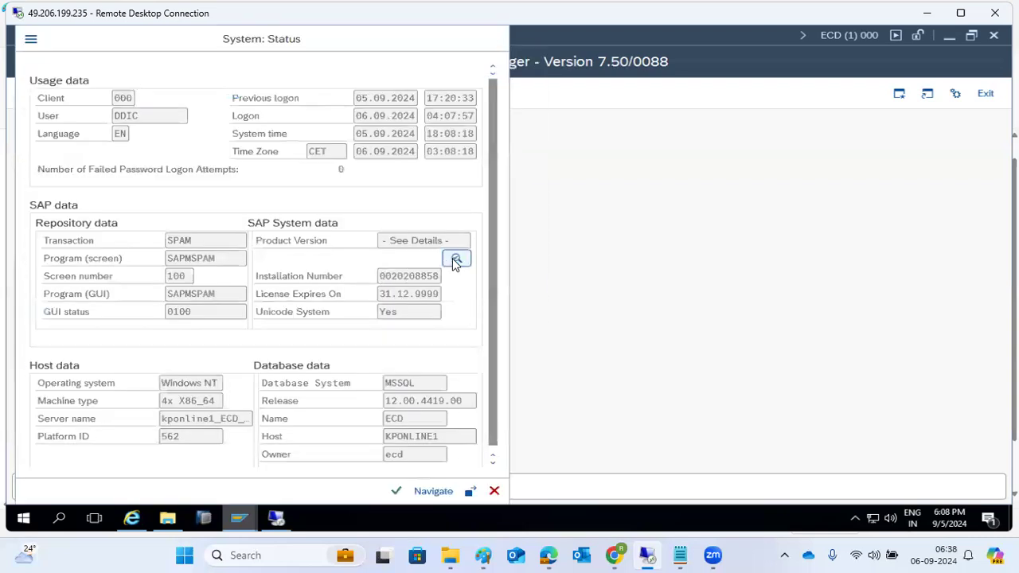
pyautogui.click(455, 261)
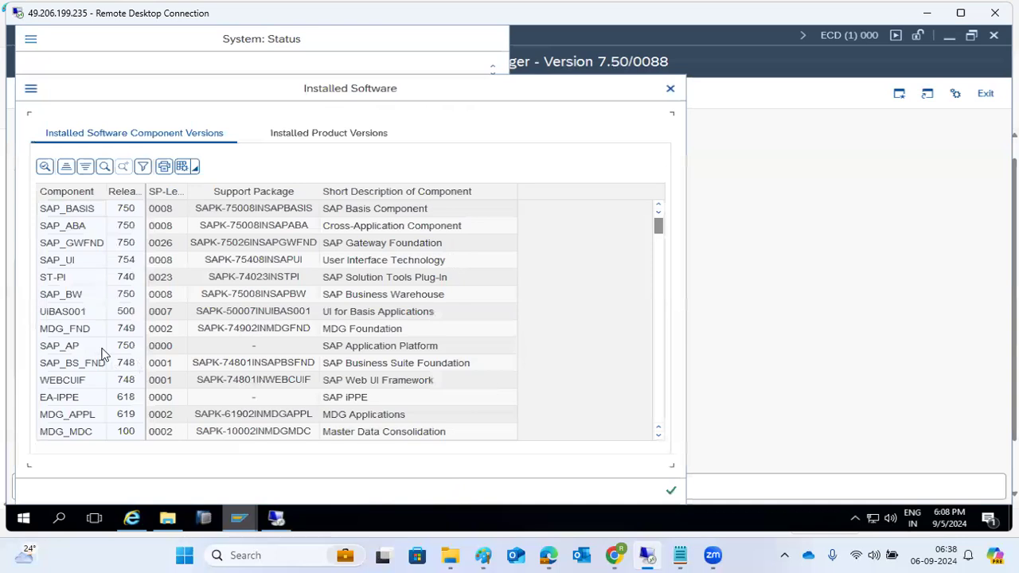
pyautogui.click(88, 281)
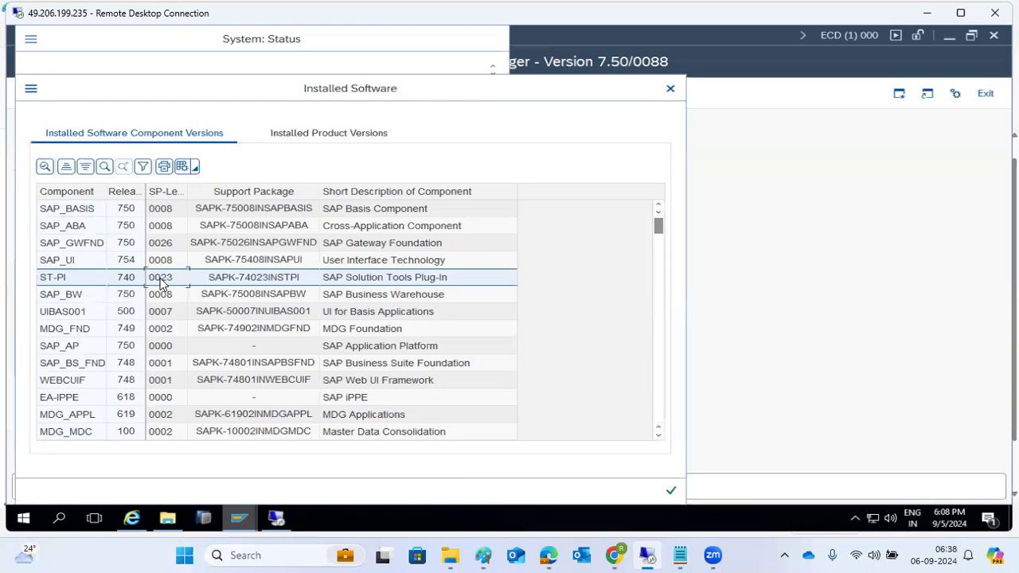
# Step: Look through the full list of installed software components and their support package levels, and close it
pyautogui.scroll(-20, 141, 359)
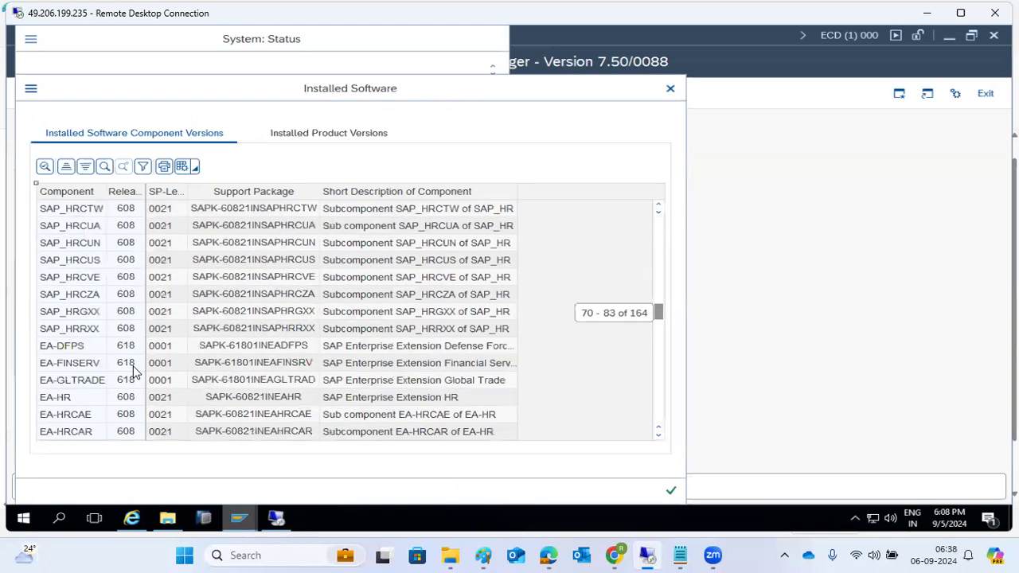
pyautogui.scroll(-20, 134, 372)
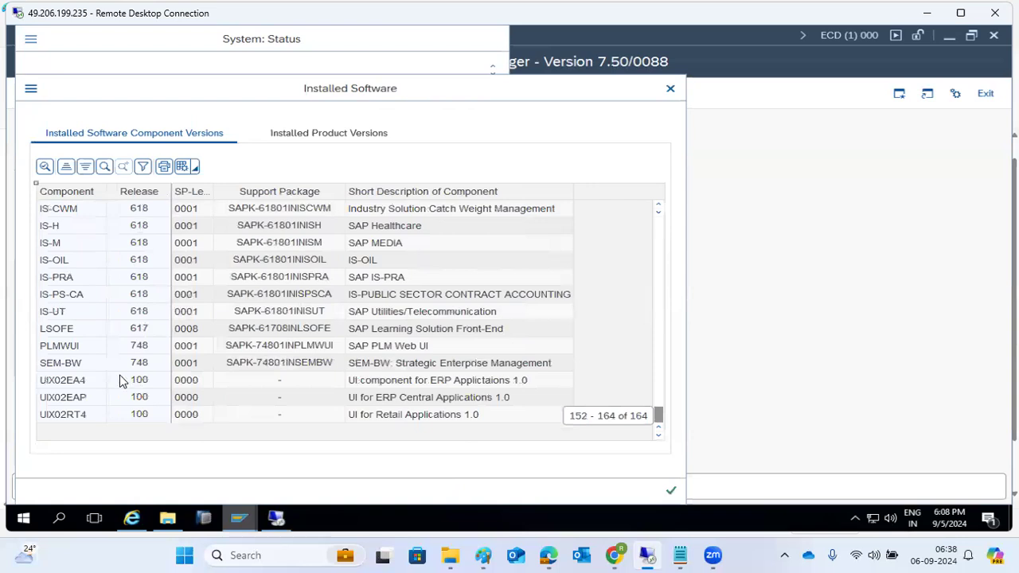
pyautogui.scroll(15, 98, 370)
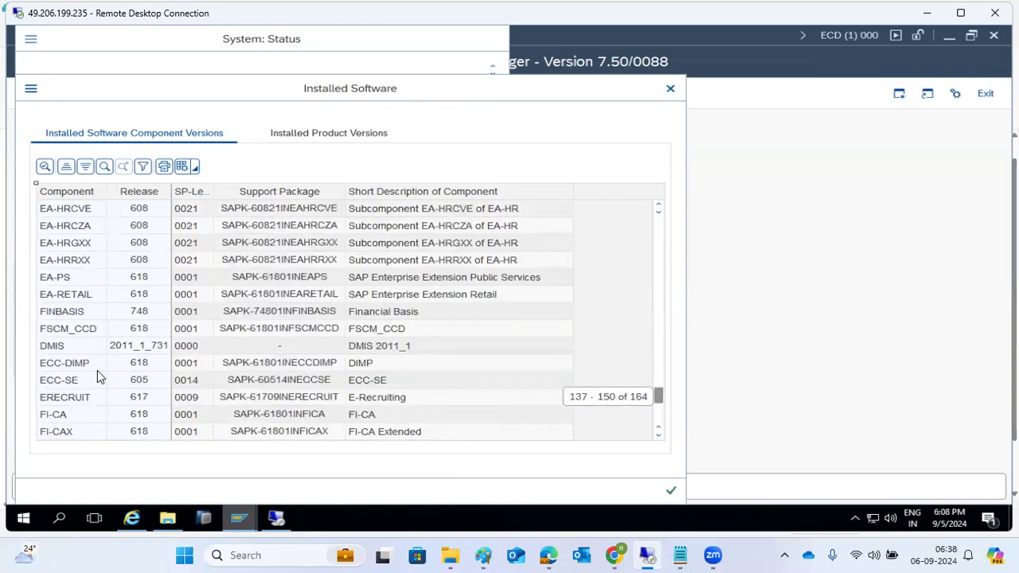
pyautogui.scroll(12, 99, 370)
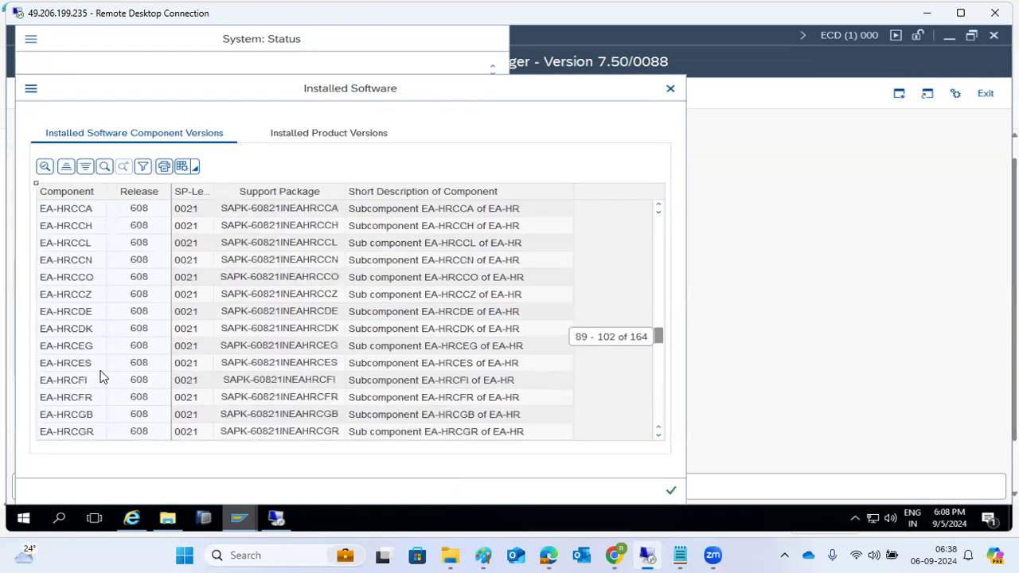
pyautogui.click(670, 492)
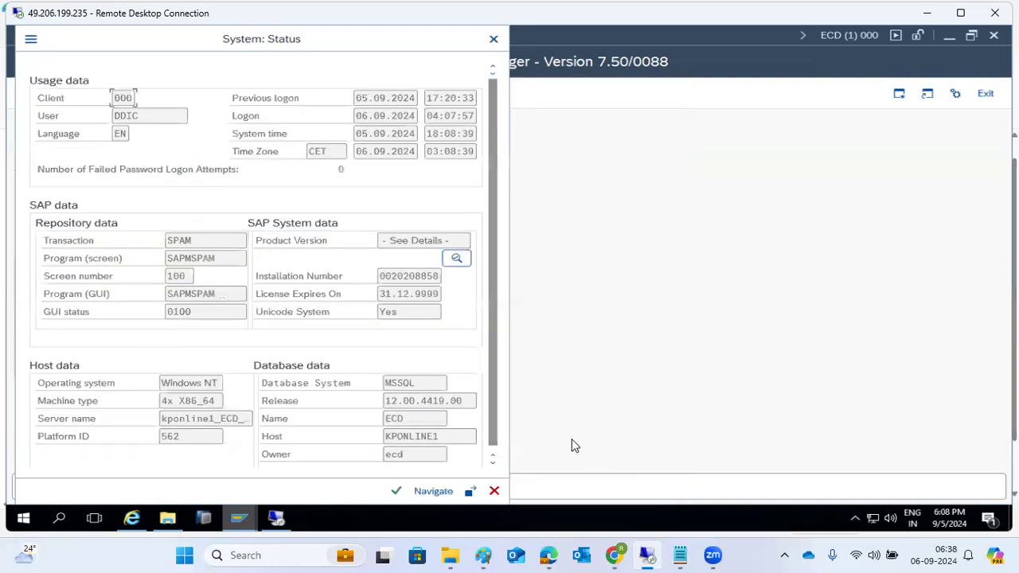
# Step: Reopen the installed component versions and examine the ST-PI, SAP_ABA, SAP_GWFND, SAP_UI, SAP_BW, MDG_FND, SAP_AP and SAP_BS_FND entries
pyautogui.click(457, 258)
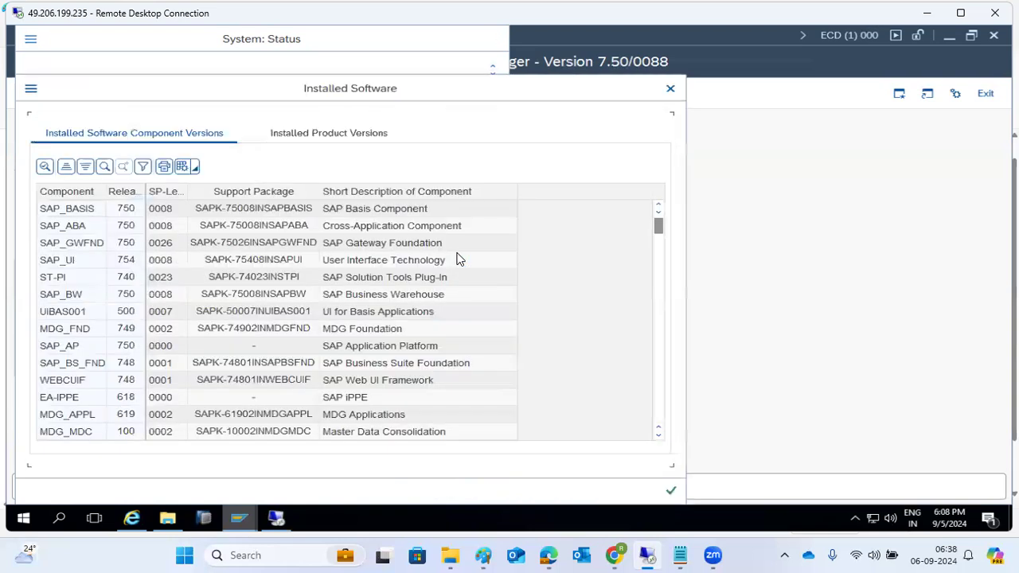
pyautogui.click(53, 283)
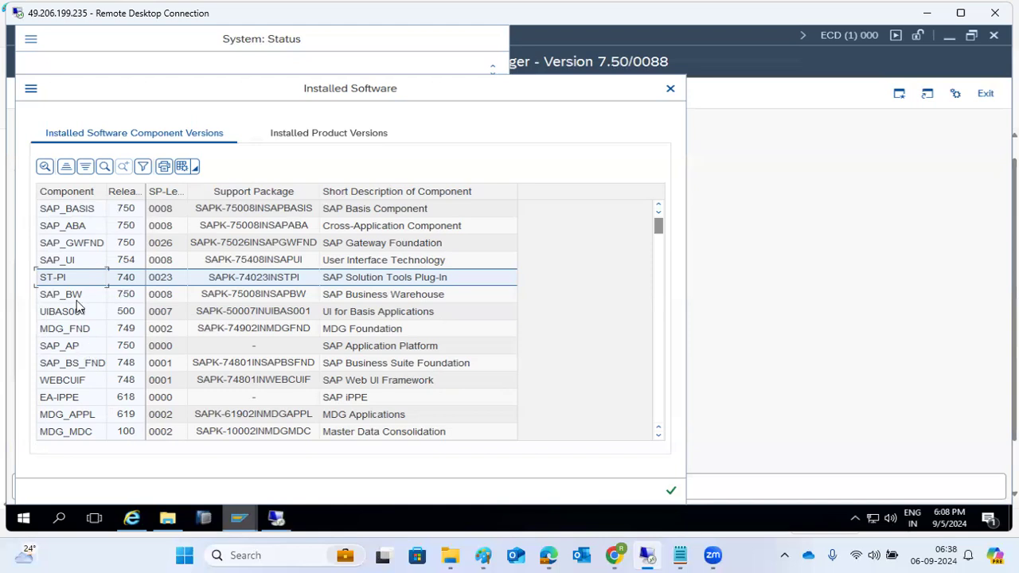
pyautogui.click(72, 231)
pyautogui.click(72, 247)
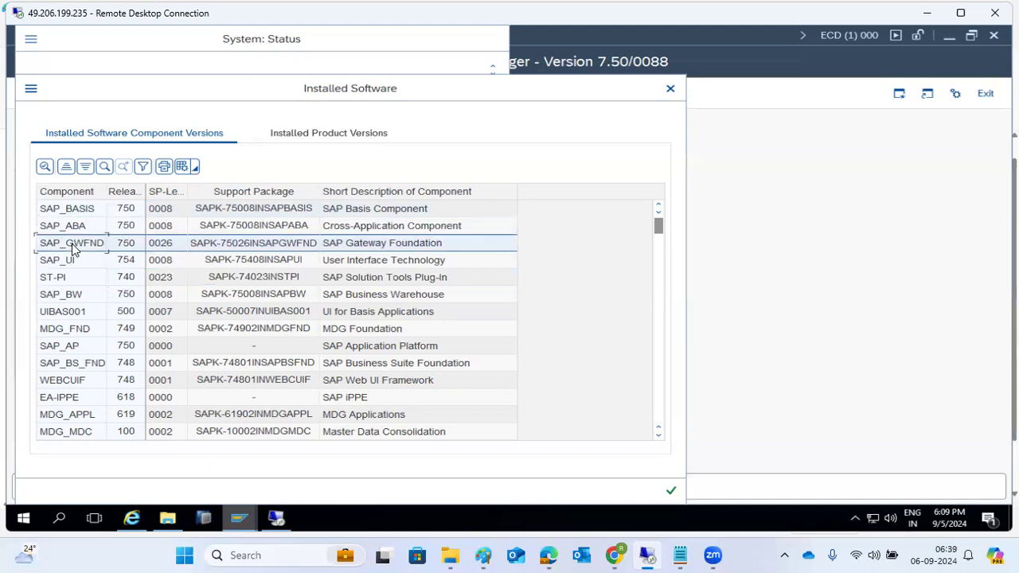
pyautogui.click(71, 261)
pyautogui.click(71, 279)
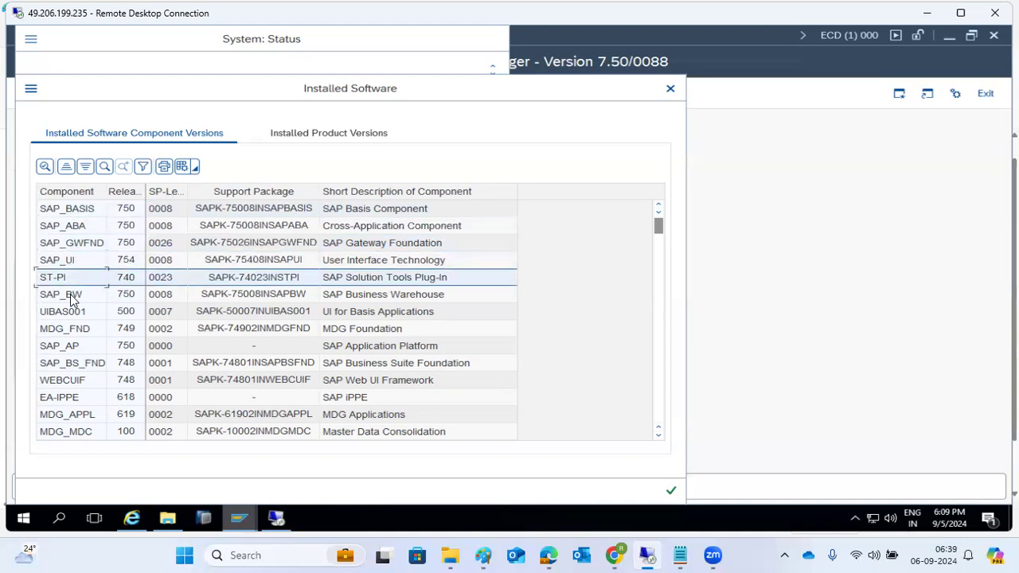
pyautogui.click(71, 297)
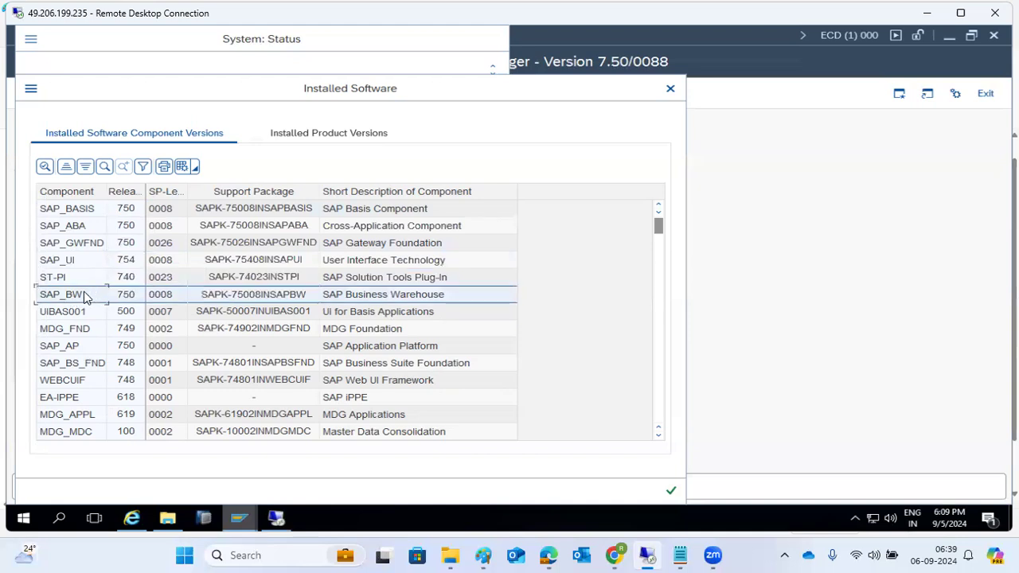
pyautogui.click(68, 332)
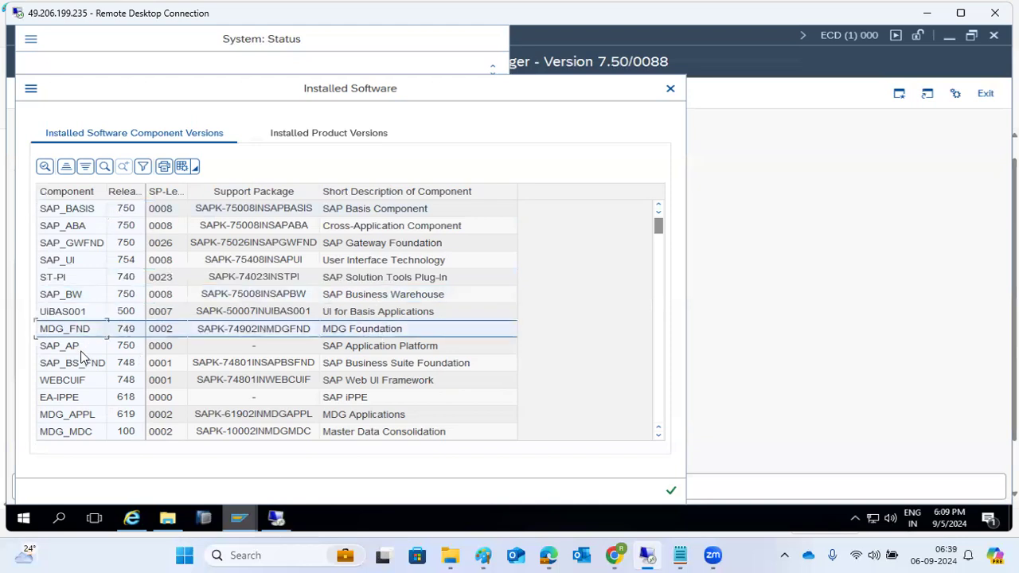
pyautogui.click(81, 351)
pyautogui.click(81, 365)
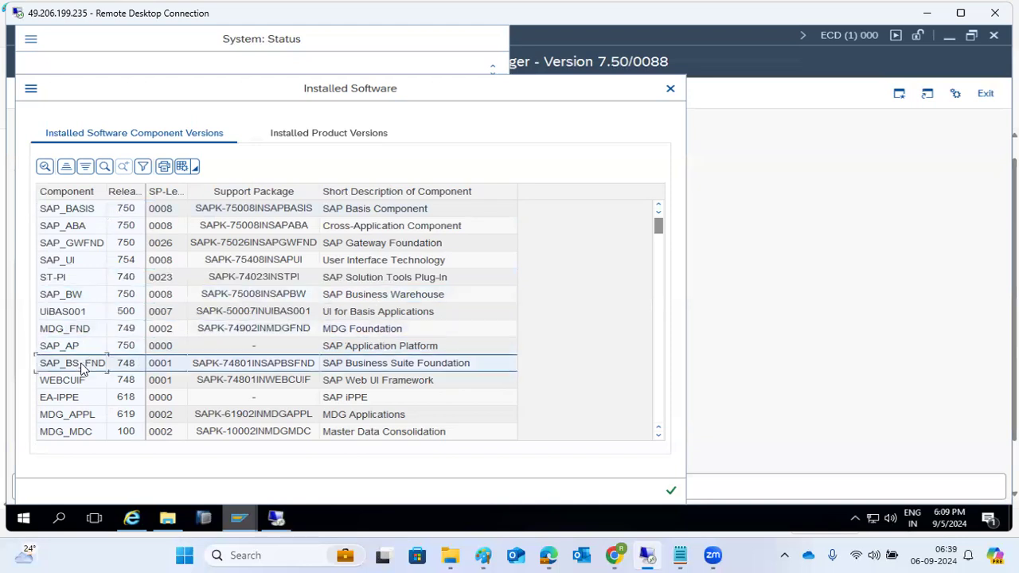
# Step: Examine the SAP_HR, ERECRUIT and remaining components down to the end of the list, and close the installed software and status windows
pyautogui.scroll(-5, 89, 410)
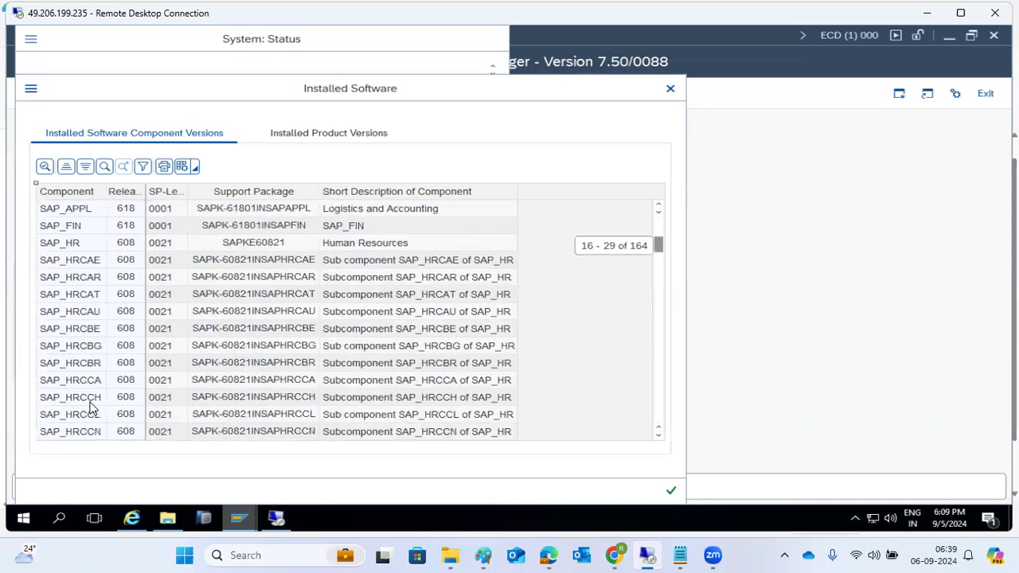
pyautogui.click(77, 247)
pyautogui.scroll(-16, 75, 309)
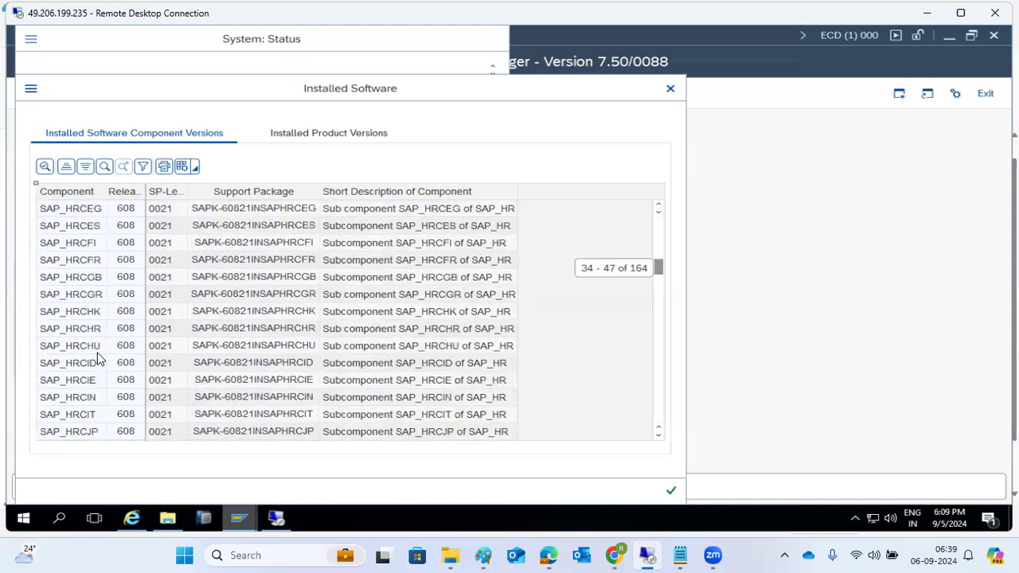
pyautogui.scroll(-15, 99, 364)
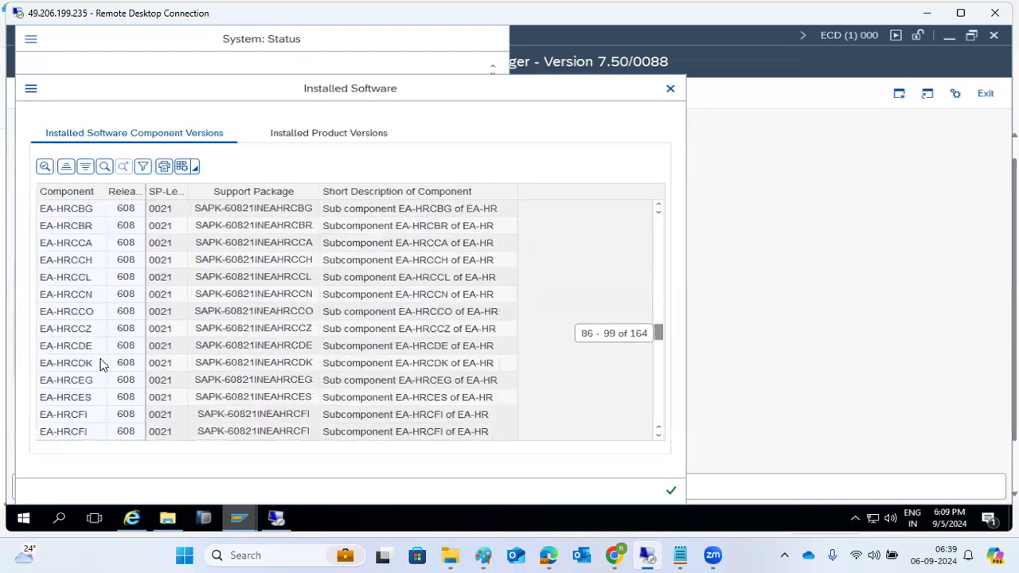
pyautogui.scroll(-13, 99, 364)
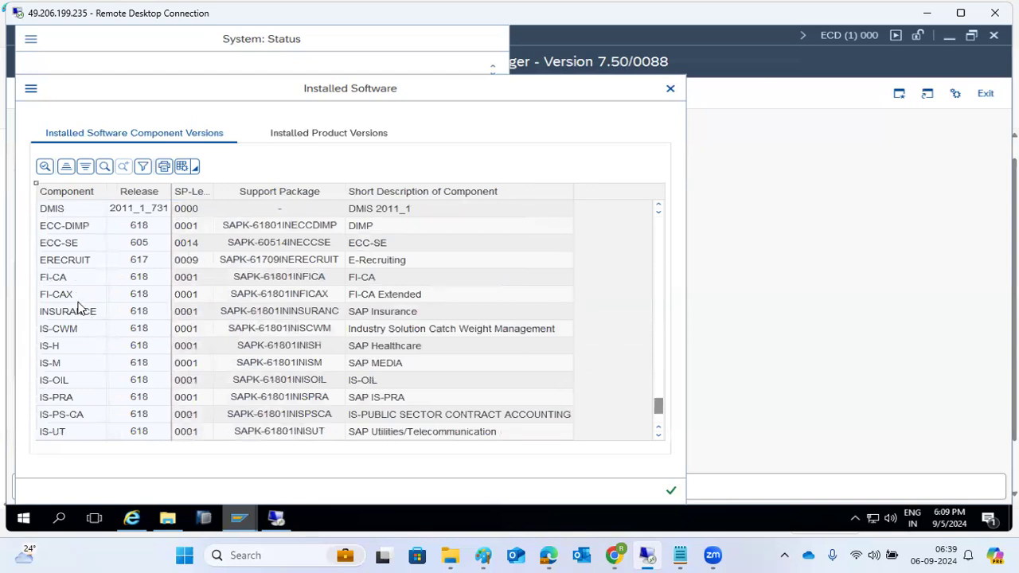
pyautogui.click(80, 266)
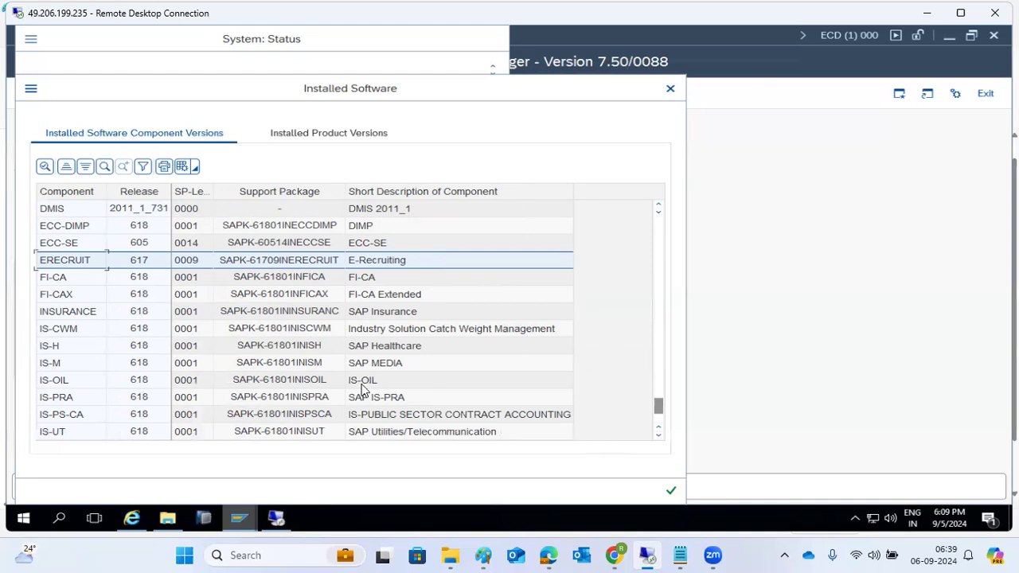
pyautogui.scroll(-4, 257, 389)
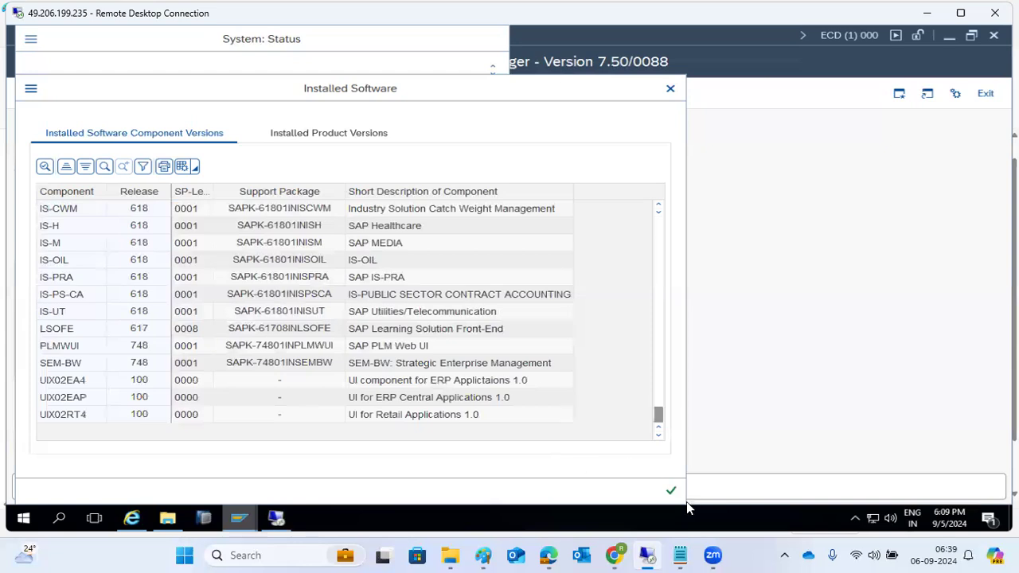
pyautogui.click(673, 493)
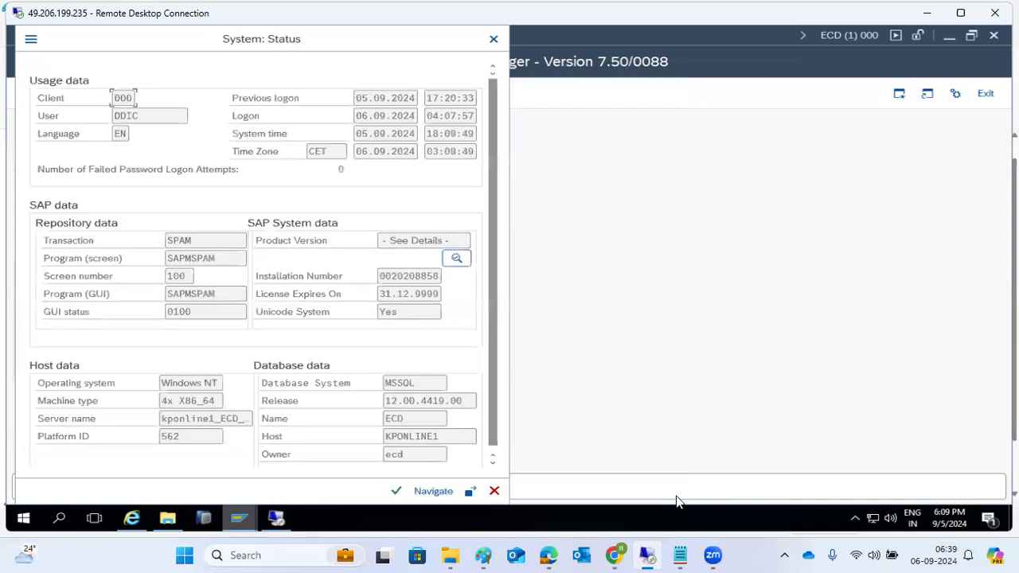
pyautogui.click(494, 491)
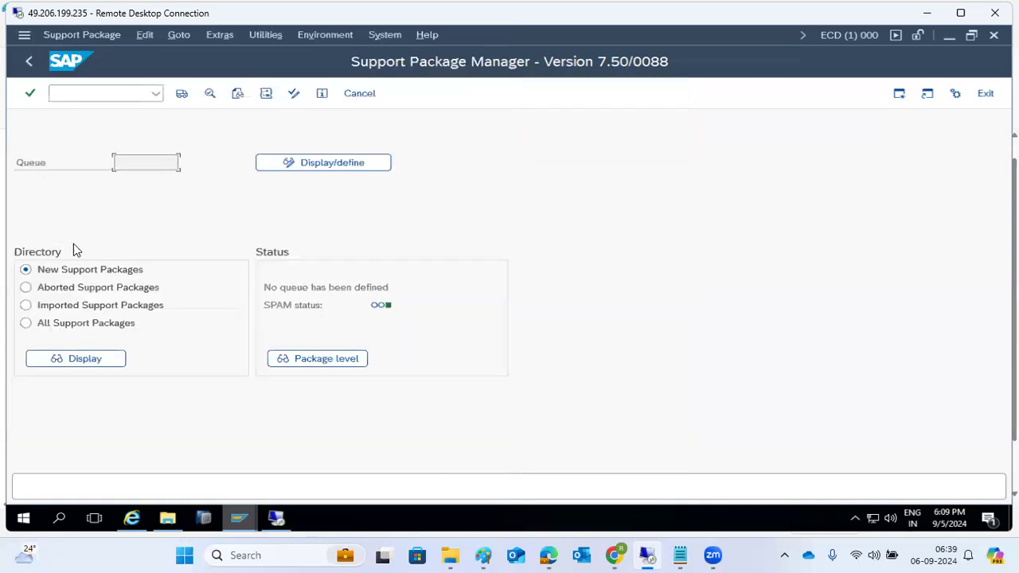
# Step: Leave the Support Package Manager, try transactions PA01 and MM01, and return to SAP Easy Access
pyautogui.click(31, 62)
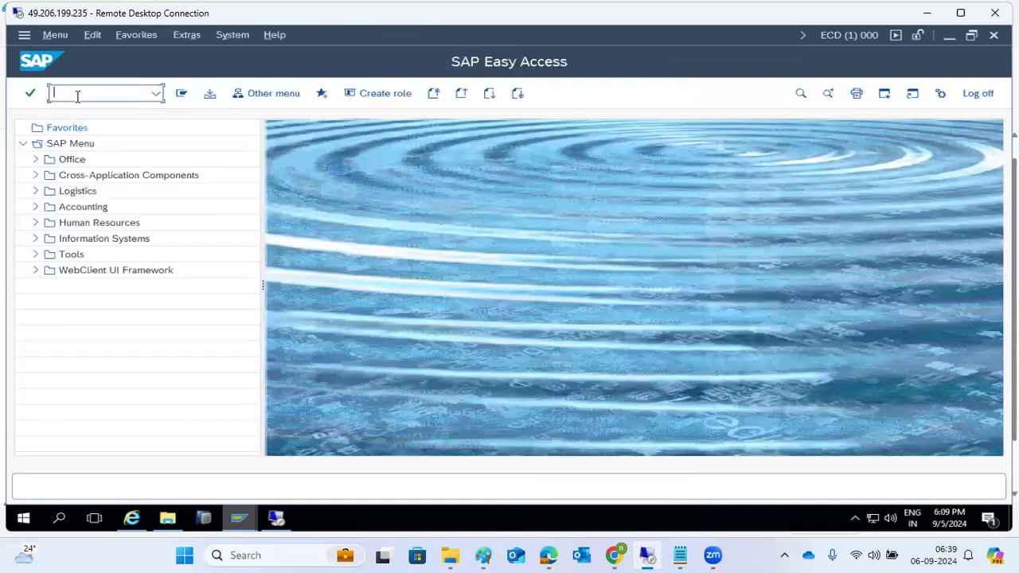
pyautogui.write('pa01')
pyautogui.press('Return')
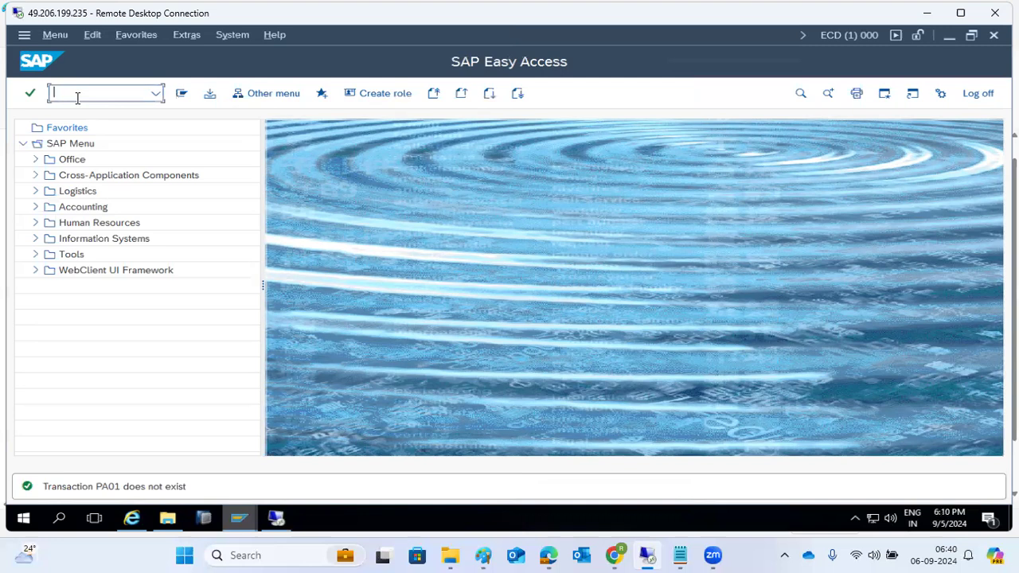
pyautogui.write('mm01')
pyautogui.press('Return')
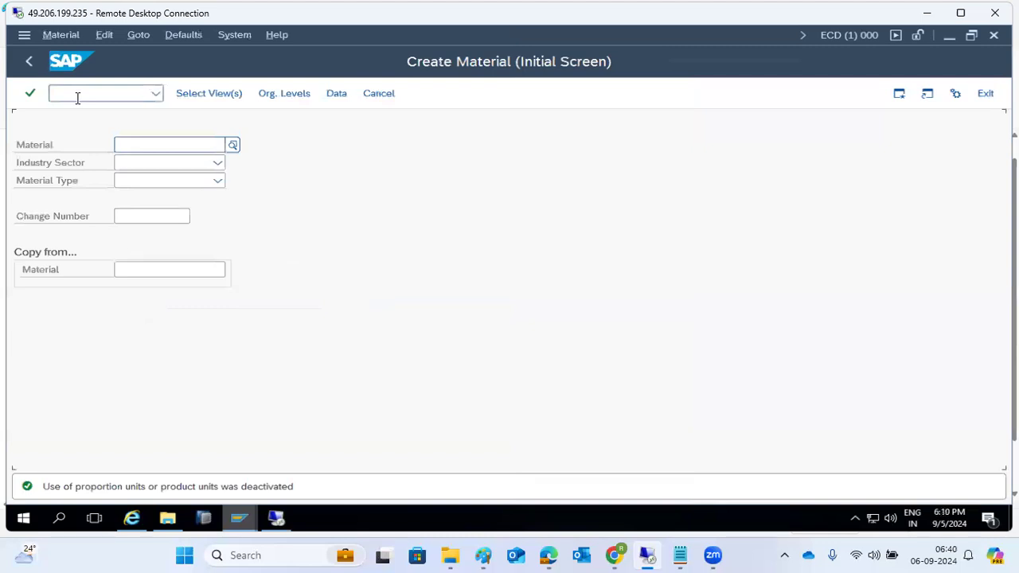
pyautogui.click(28, 62)
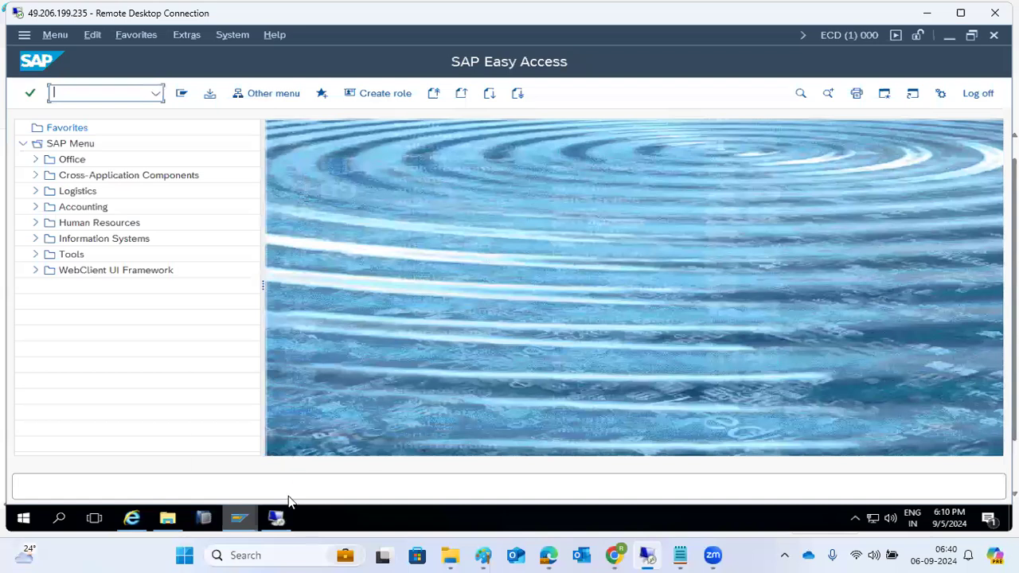
# Step: Check the RSUPGRES program execution session of NW1 and switch back to the ECD SAP Easy Access session
pyautogui.click(240, 519)
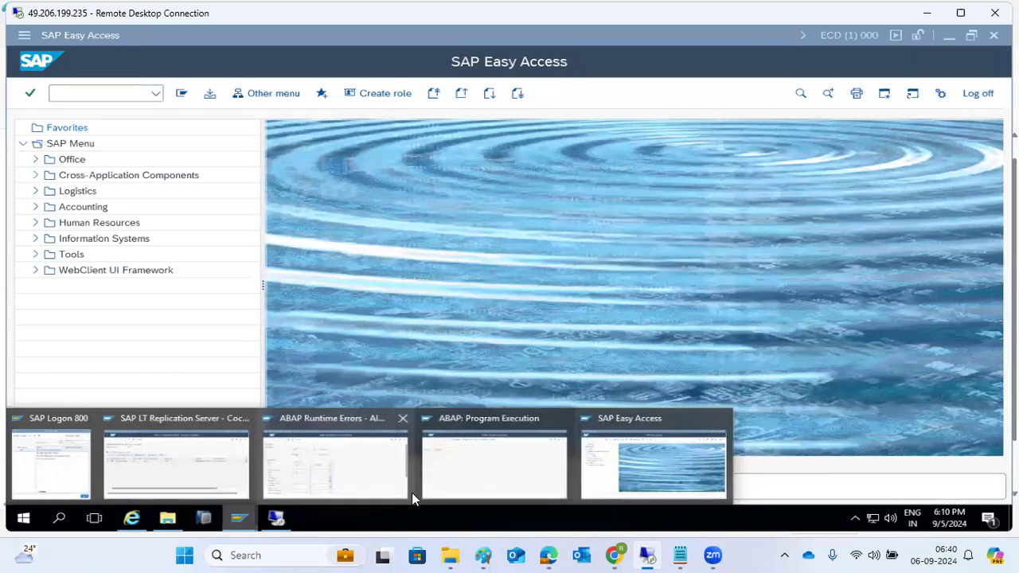
pyautogui.click(459, 476)
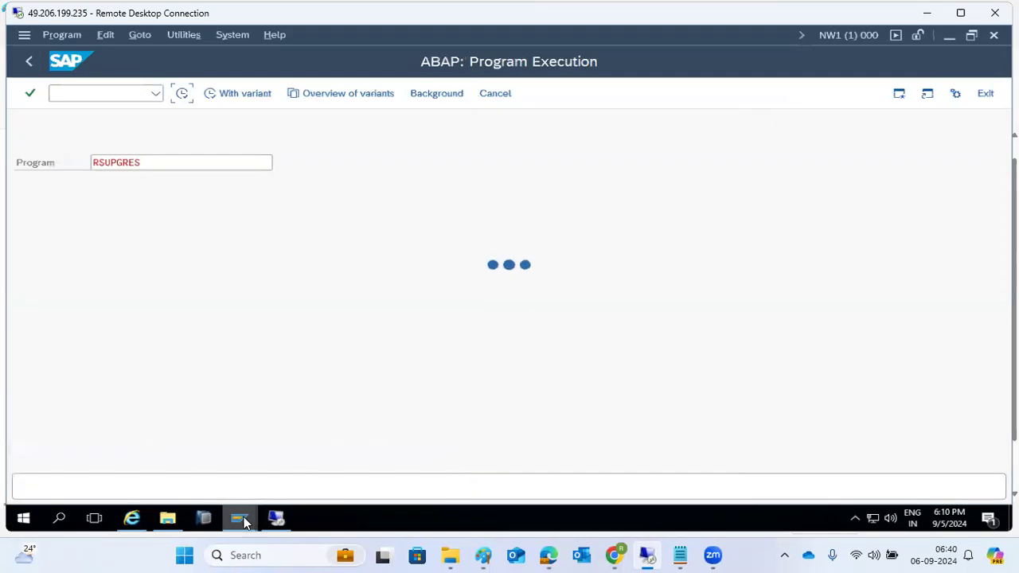
pyautogui.moveTo(241, 518)
pyautogui.click(627, 456)
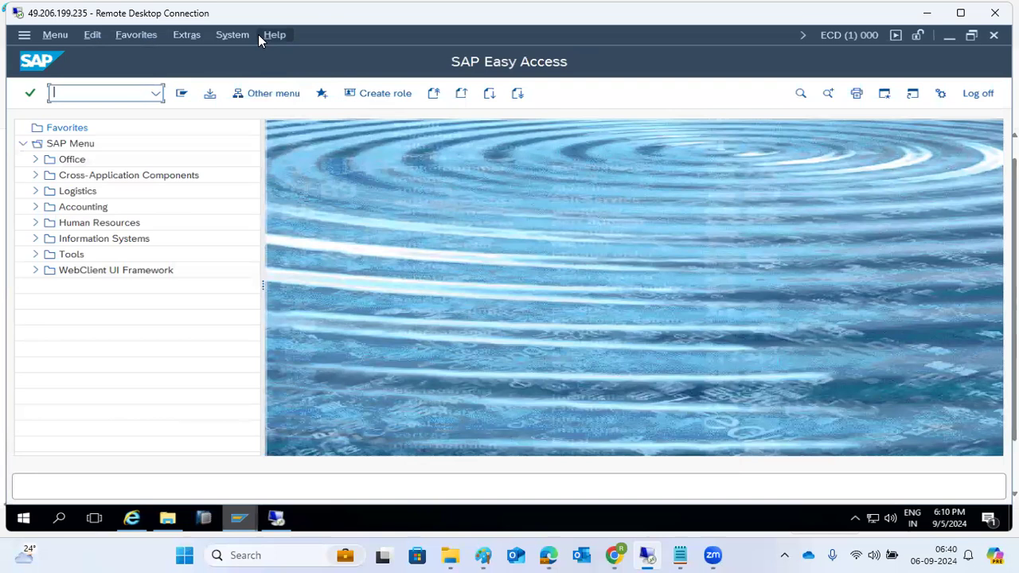
# Step: Display the installed software component versions from the ECD system status and select the ST-PI component's release
pyautogui.click(238, 34)
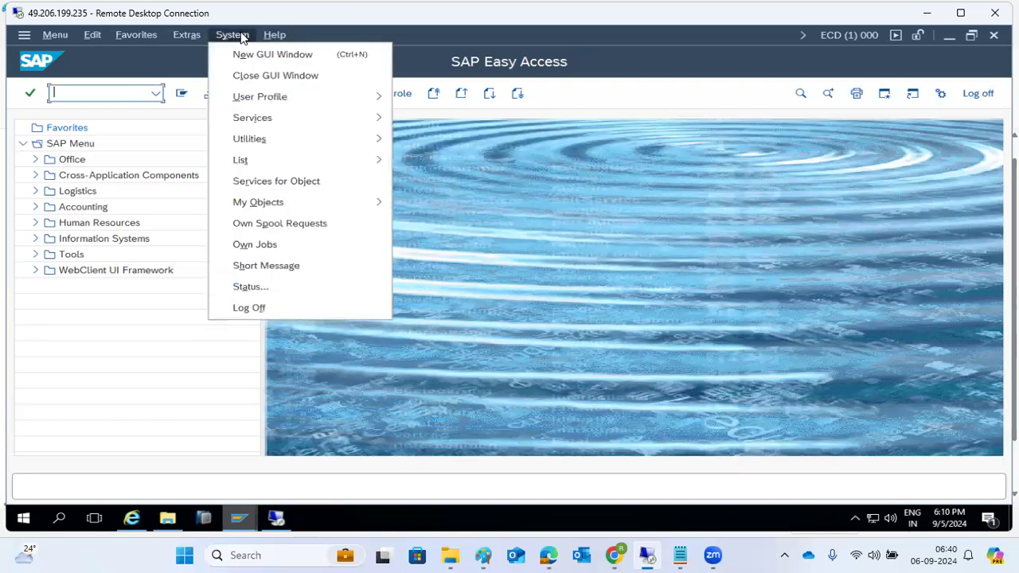
pyautogui.click(261, 285)
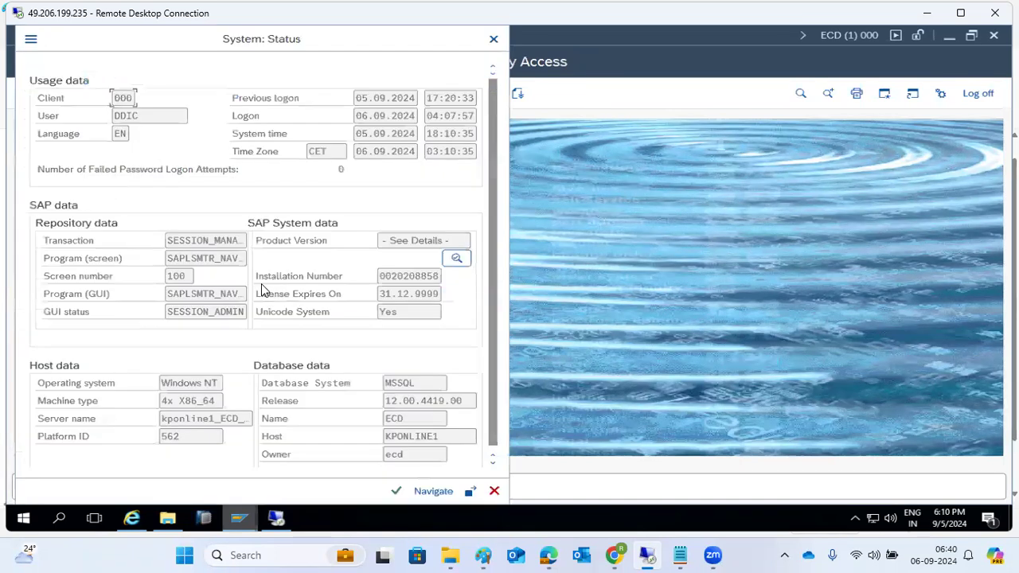
pyautogui.click(459, 258)
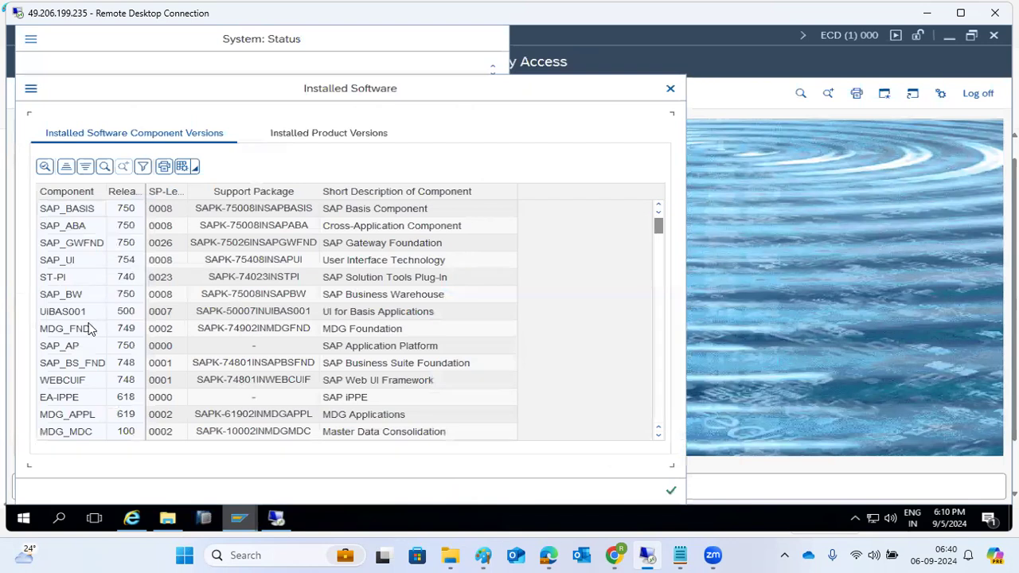
pyautogui.click(110, 281)
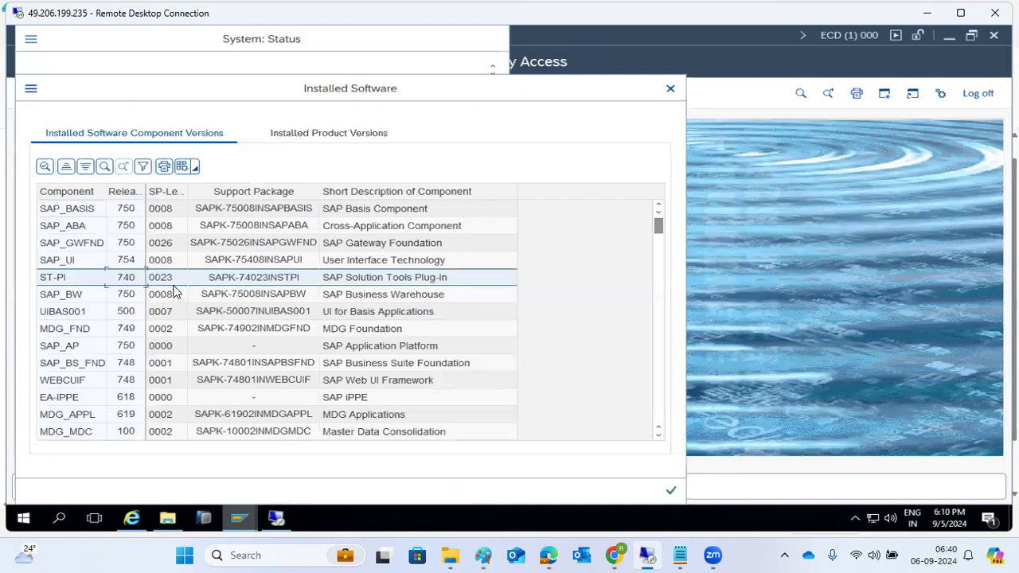
# Step: Switch to the SAP Software Center in the browser, download ST-PI 740 support package SAPK-74024INSTPI, and show the downloaded file in its folder
pyautogui.click(549, 555)
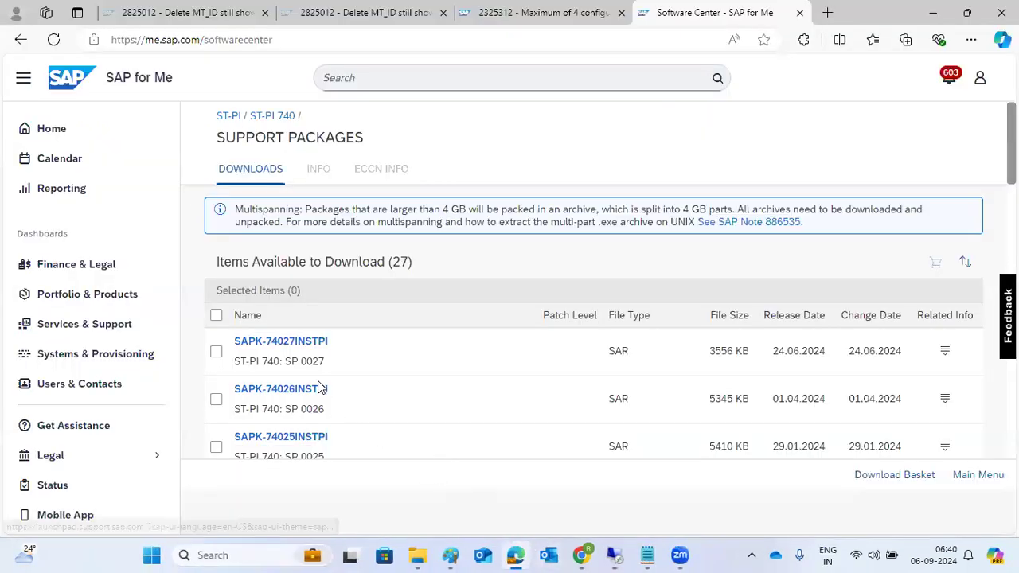
pyautogui.scroll(-1, 379, 431)
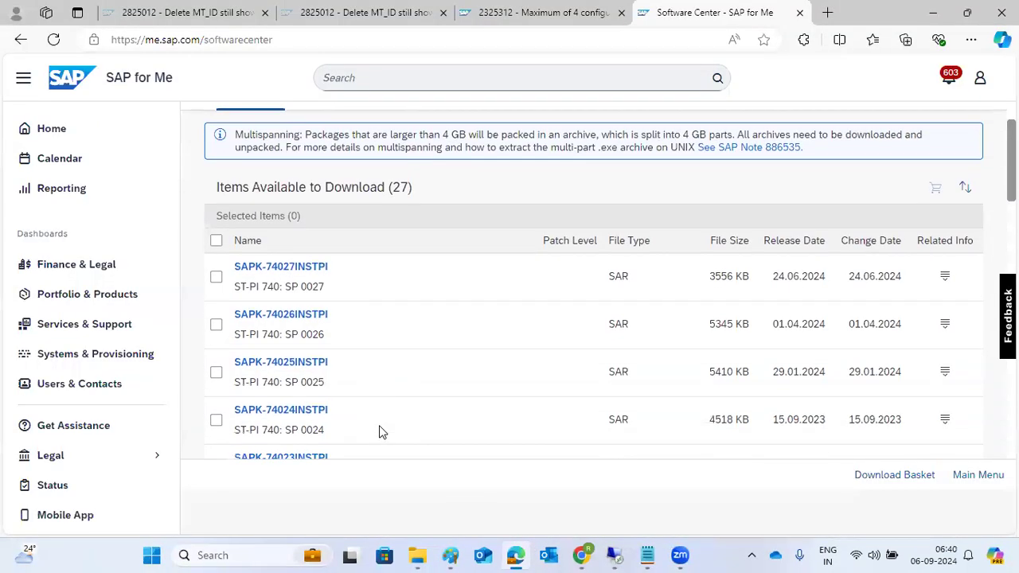
pyautogui.scroll(-1, 375, 433)
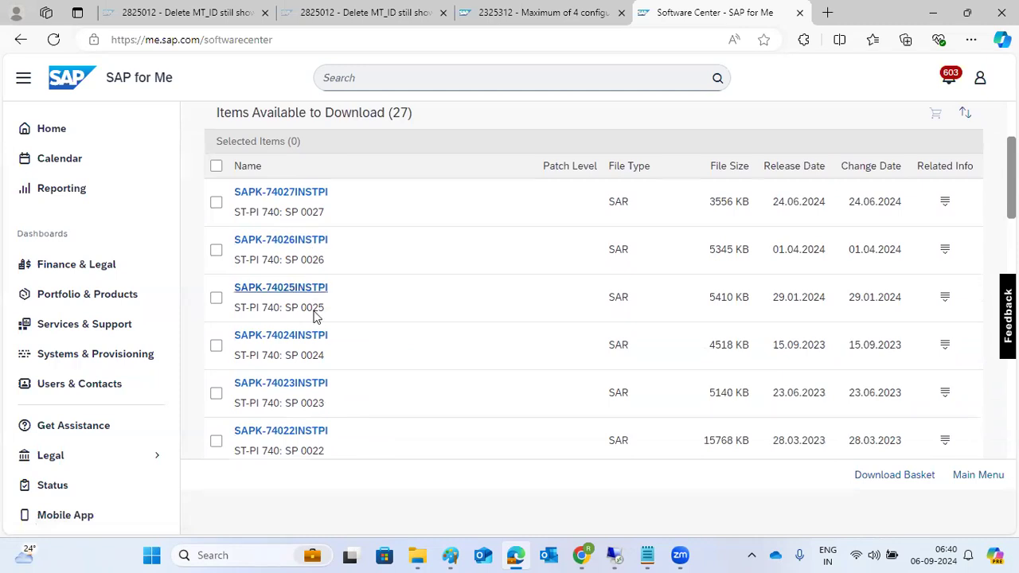
pyautogui.click(292, 341)
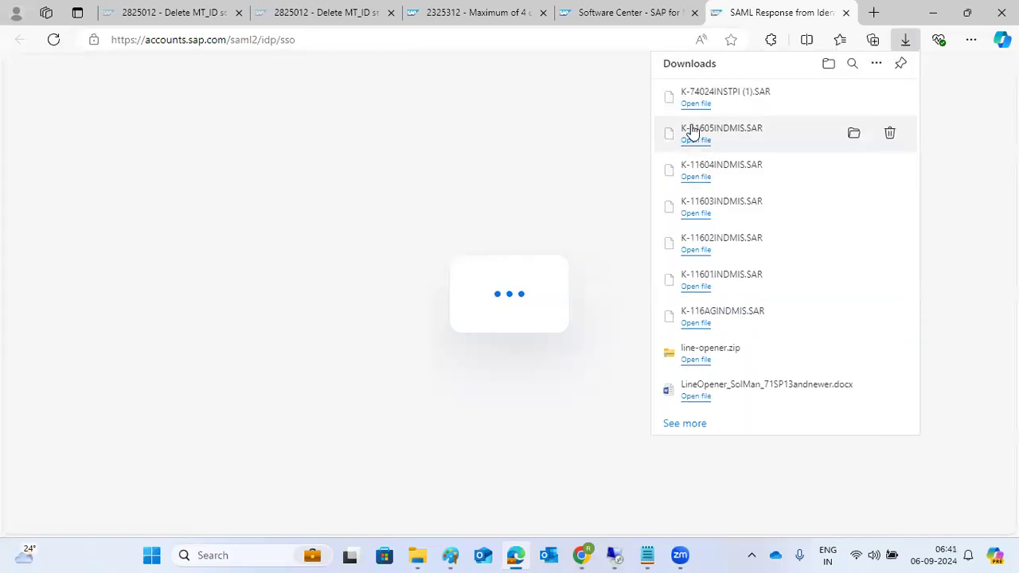
pyautogui.click(854, 96)
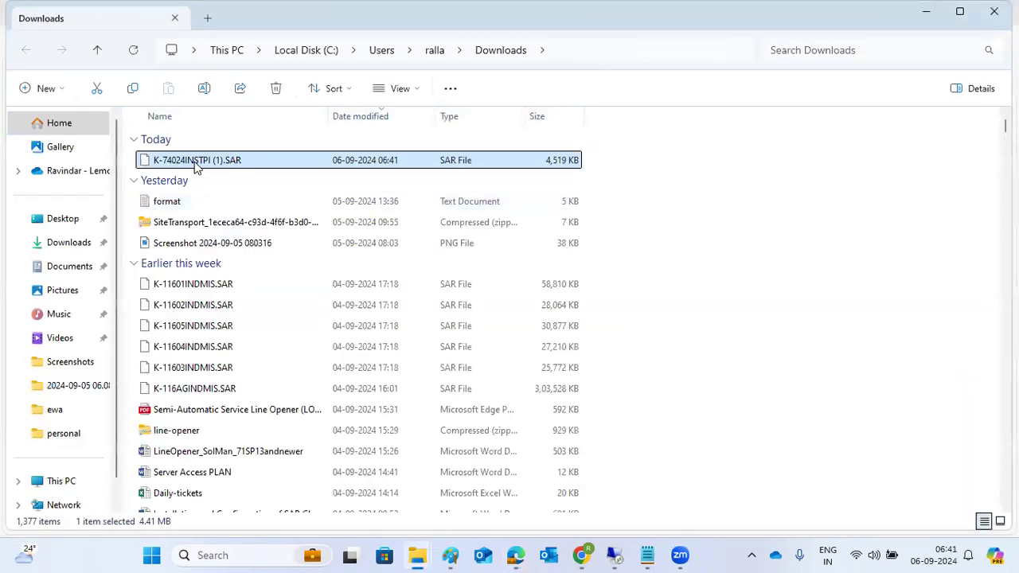
# Step: Switch to the remote desktop and copy K-74024INSTPI (1).SAR into its Downloads folder
pyautogui.click(614, 555)
pyautogui.click(167, 519)
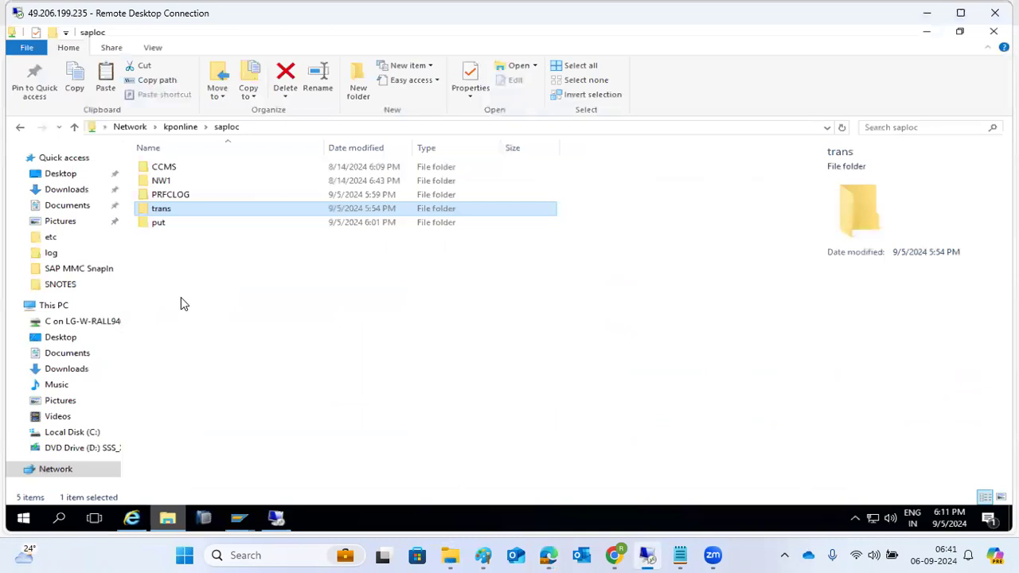
pyautogui.click(66, 189)
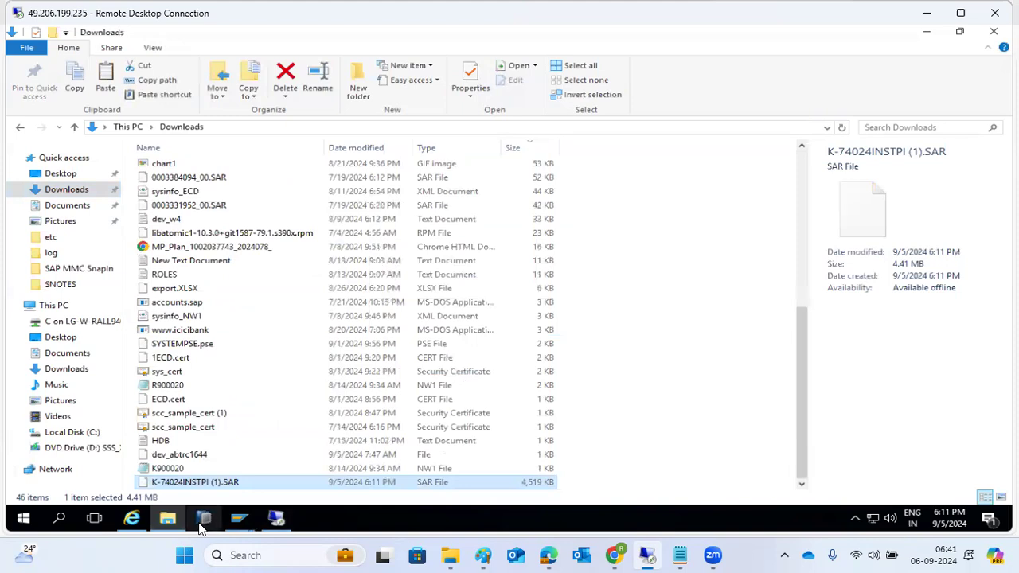
# Step: Copy K-74024INSTPI (1).SAR from Downloads into the saploc\trans folder on \\kponline1
pyautogui.click(301, 127)
pyautogui.write('\\kponline1')
pyautogui.press('Return')
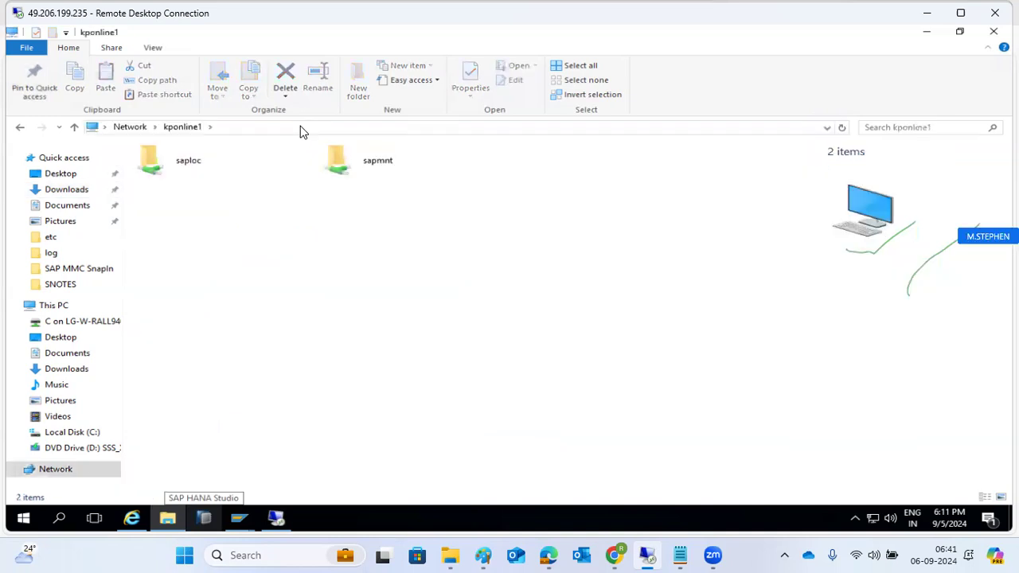
pyautogui.click(213, 179)
pyautogui.doubleClick(214, 179)
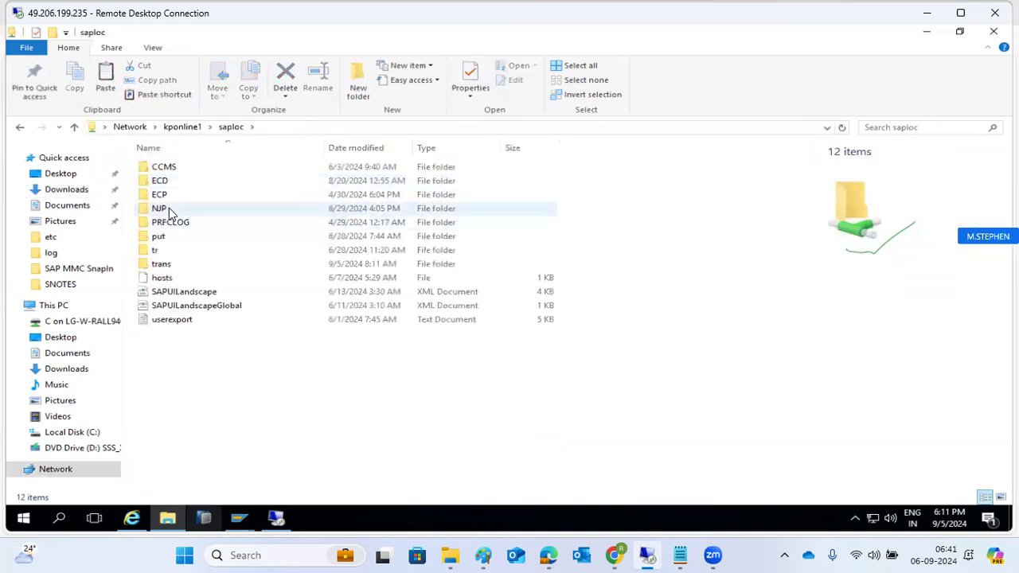
pyautogui.doubleClick(160, 264)
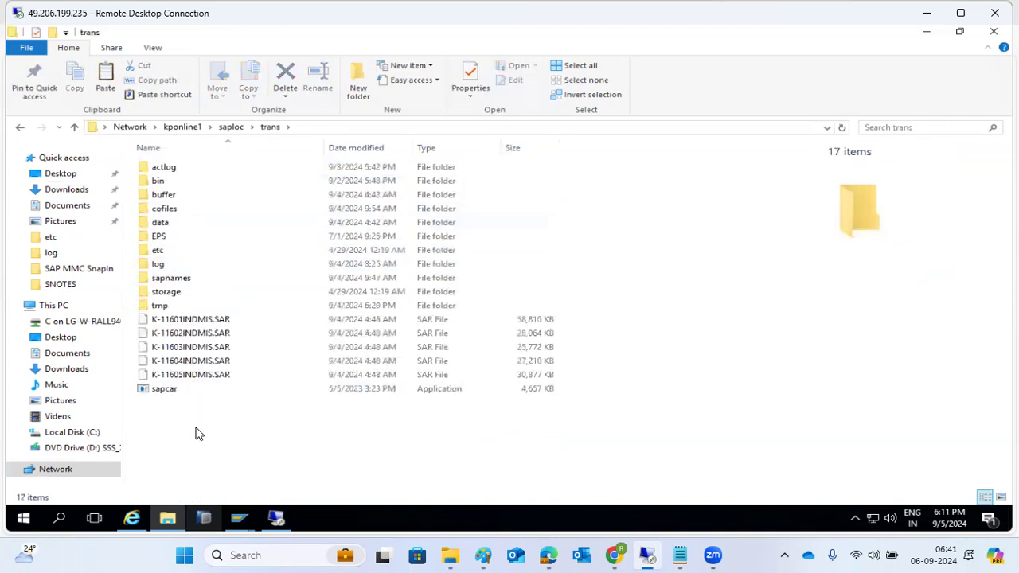
pyautogui.hotkey('ctrl', 'v')
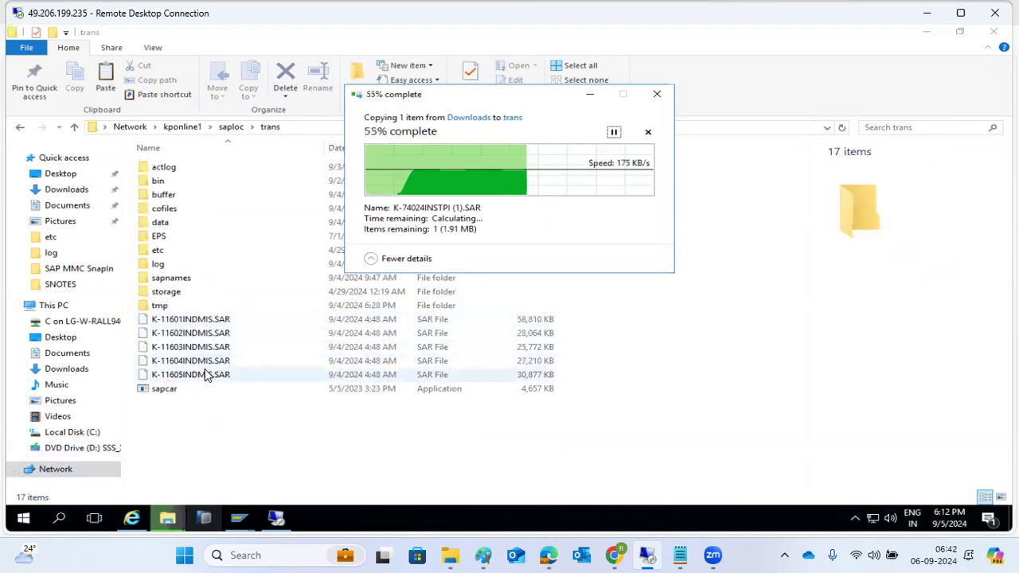
# Step: Switch back to the ECD installed software list, look through the components down to DMIS, select it, and close the list
pyautogui.click(244, 525)
pyautogui.click(599, 460)
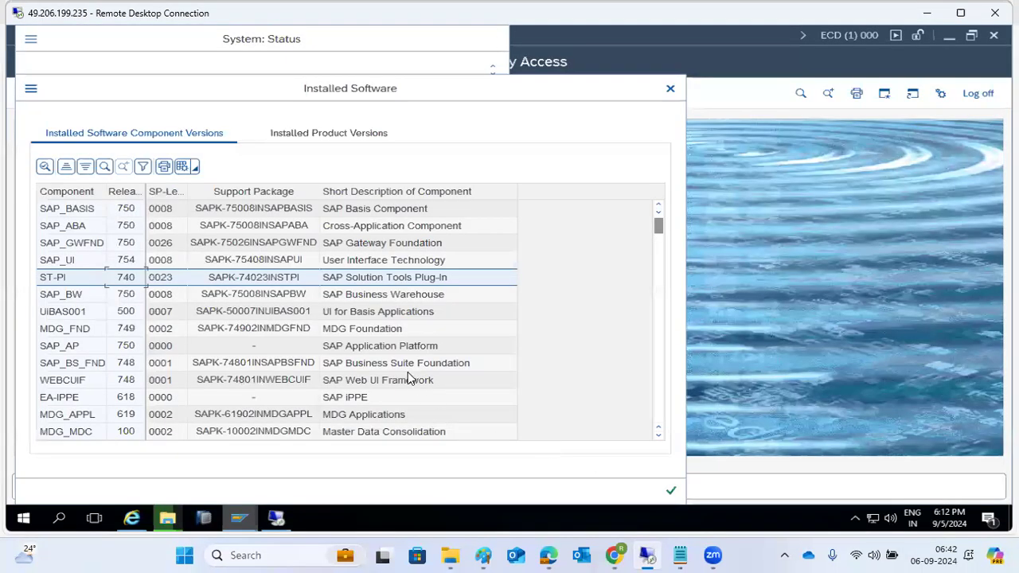
pyautogui.scroll(-12, 61, 390)
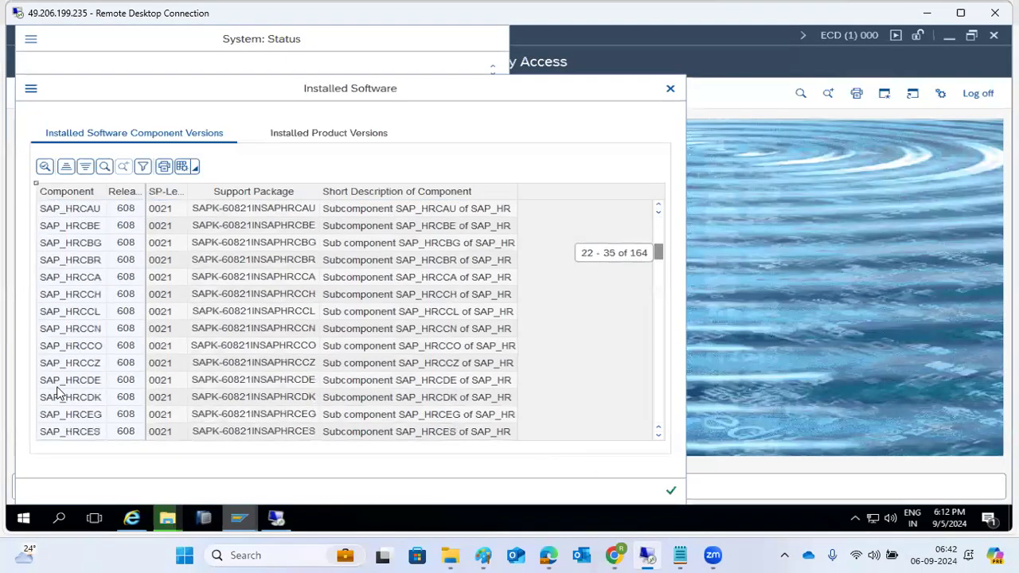
pyautogui.scroll(-20, 65, 434)
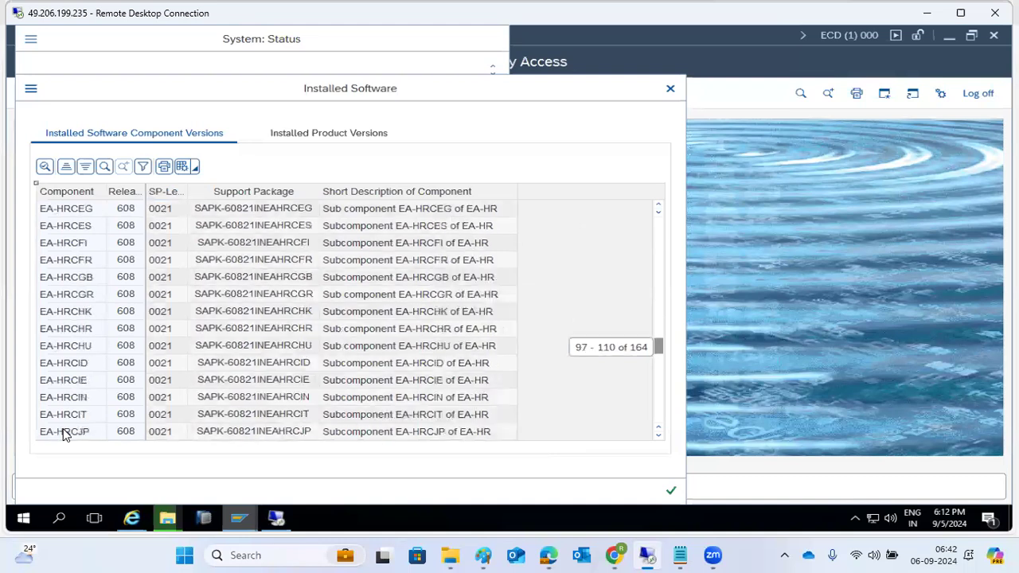
pyautogui.scroll(-8, 65, 434)
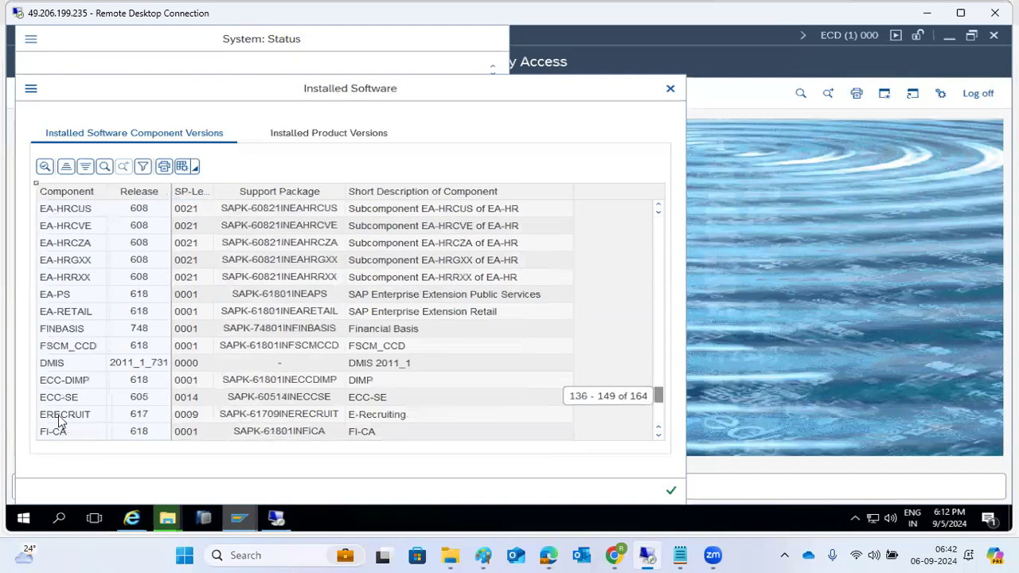
pyautogui.click(56, 365)
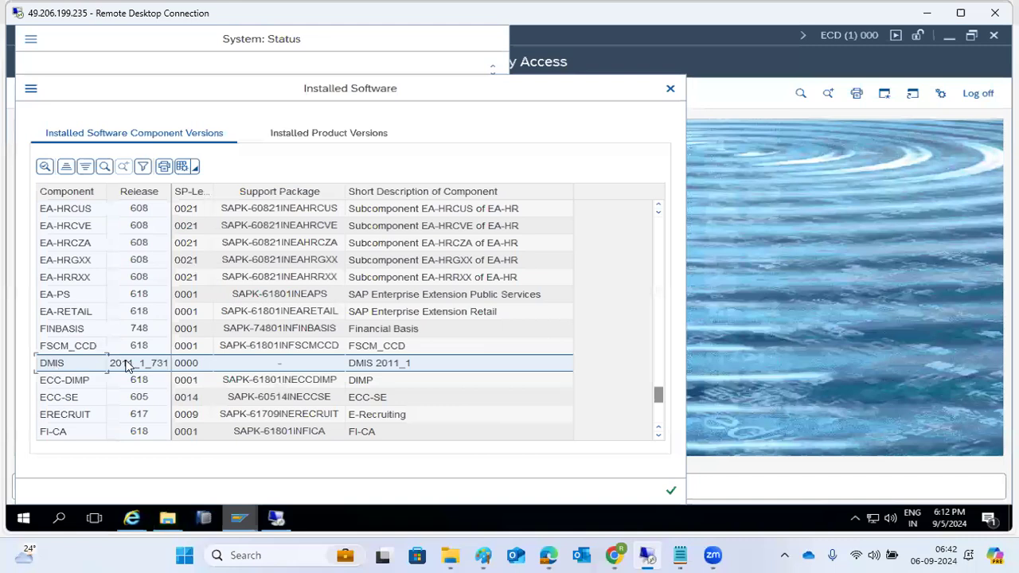
pyautogui.click(670, 491)
# Step: Check the RSUPGREV.NW1 log files in the kponline session's put\tmp folder, return to ECD, and close the system status window
pyautogui.moveTo(176, 522)
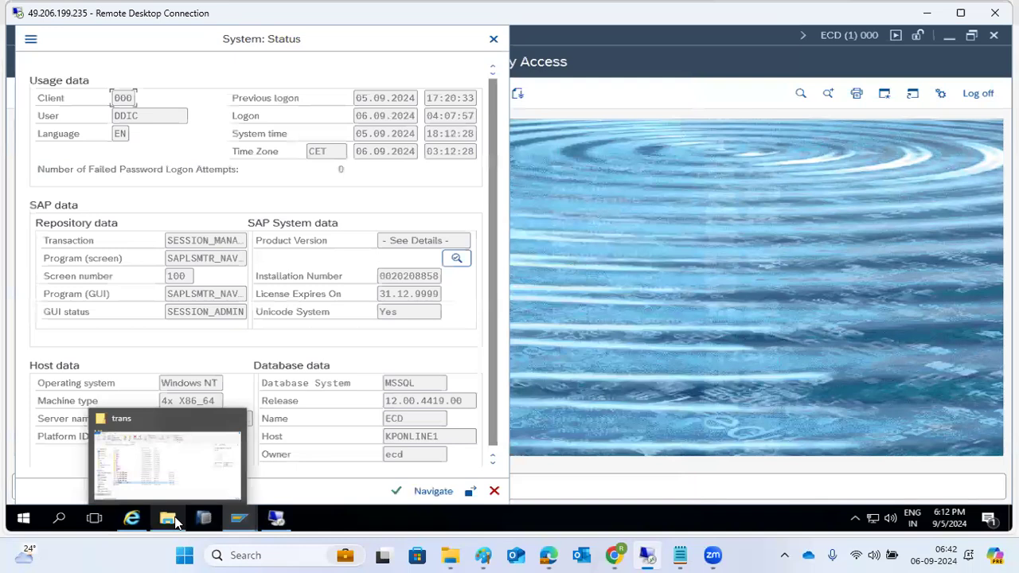
pyautogui.moveTo(276, 518)
pyautogui.click(278, 491)
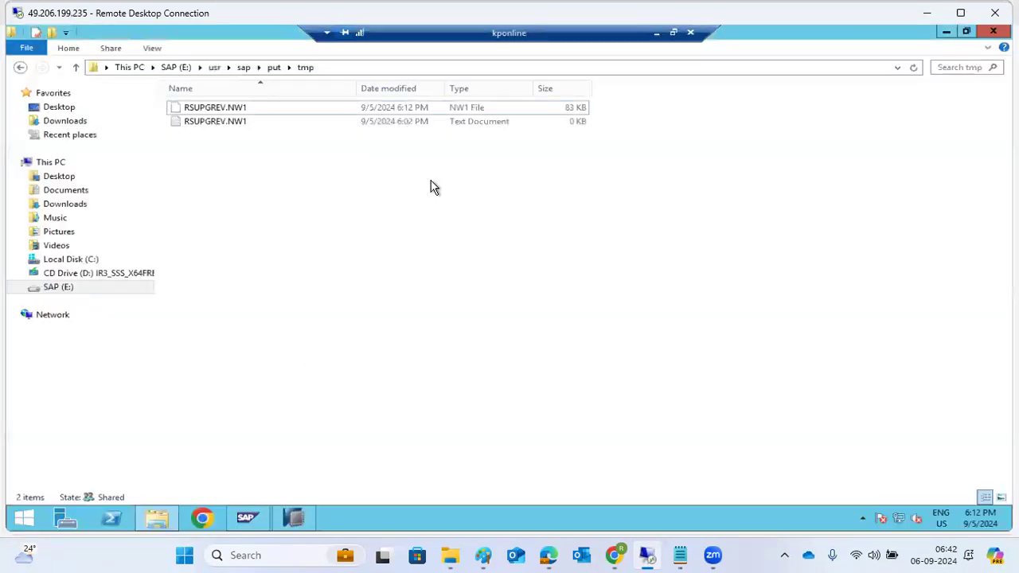
pyautogui.click(658, 35)
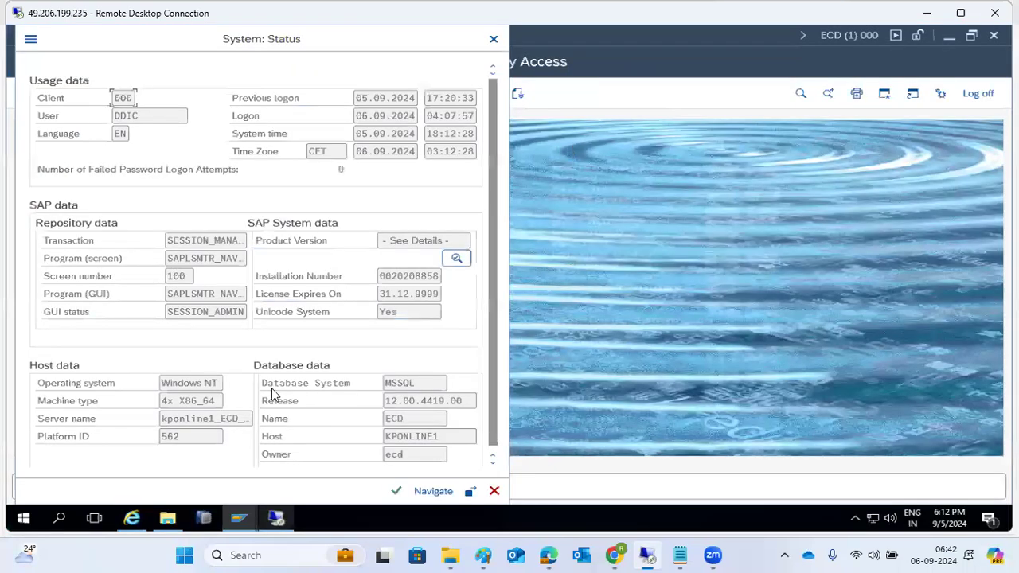
pyautogui.click(494, 491)
# Step: Open a new Remote Desktop Connection window on the remote machine with mstsc
pyautogui.press('super+r')
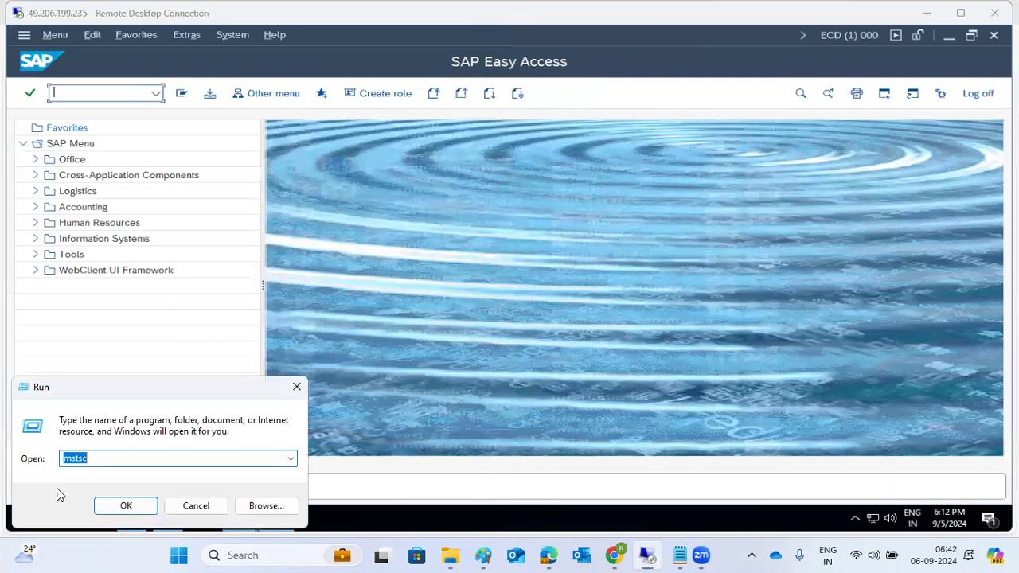
pyautogui.click(135, 510)
pyautogui.click(62, 519)
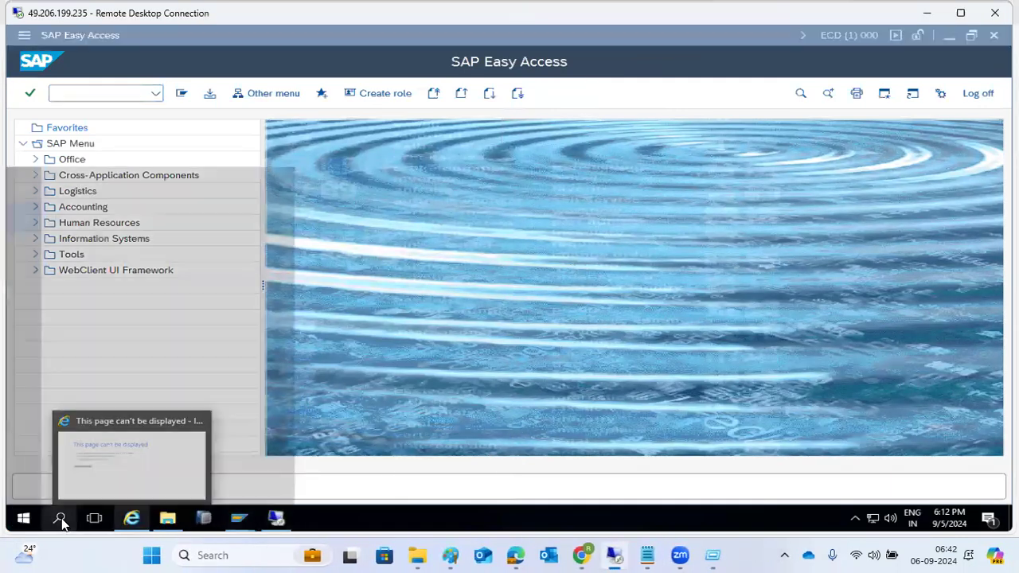
pyautogui.write('mstsc')
pyautogui.press('Return')
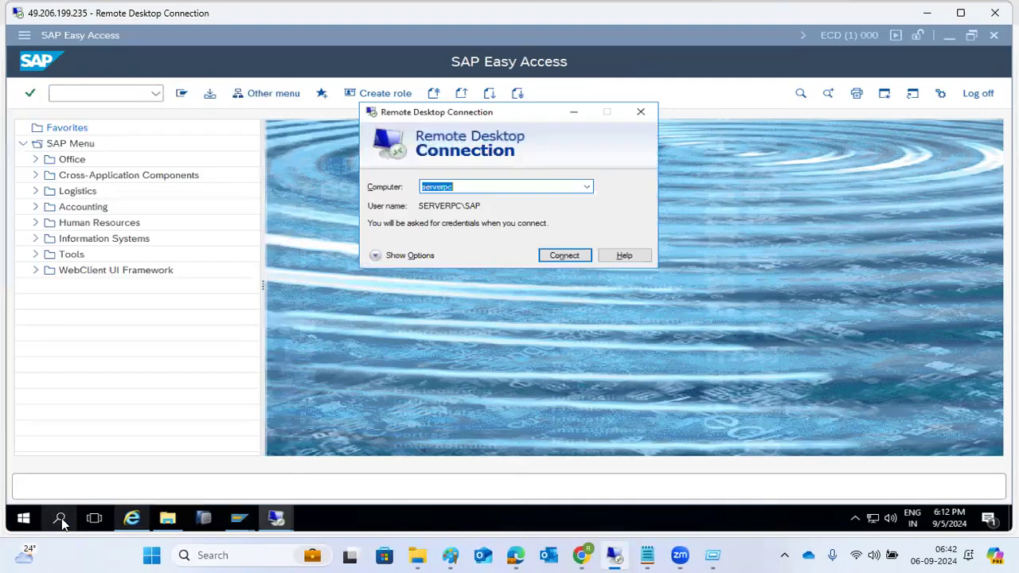
# Step: Try to connect to kponline1 with a different account, ecdadm, entering its account password, and dismiss the disconnection message
pyautogui.click(587, 187)
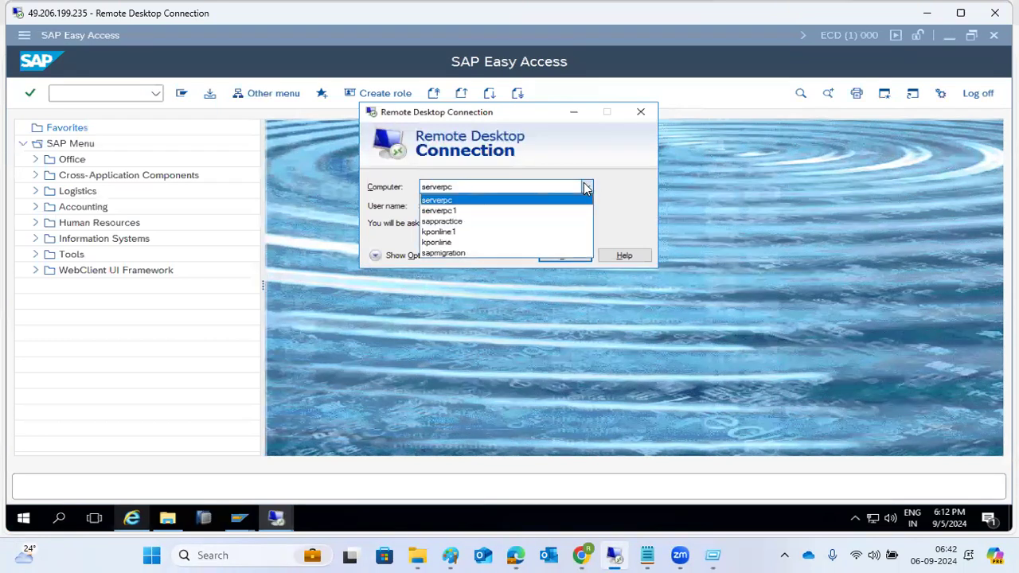
pyautogui.click(448, 231)
pyautogui.click(541, 255)
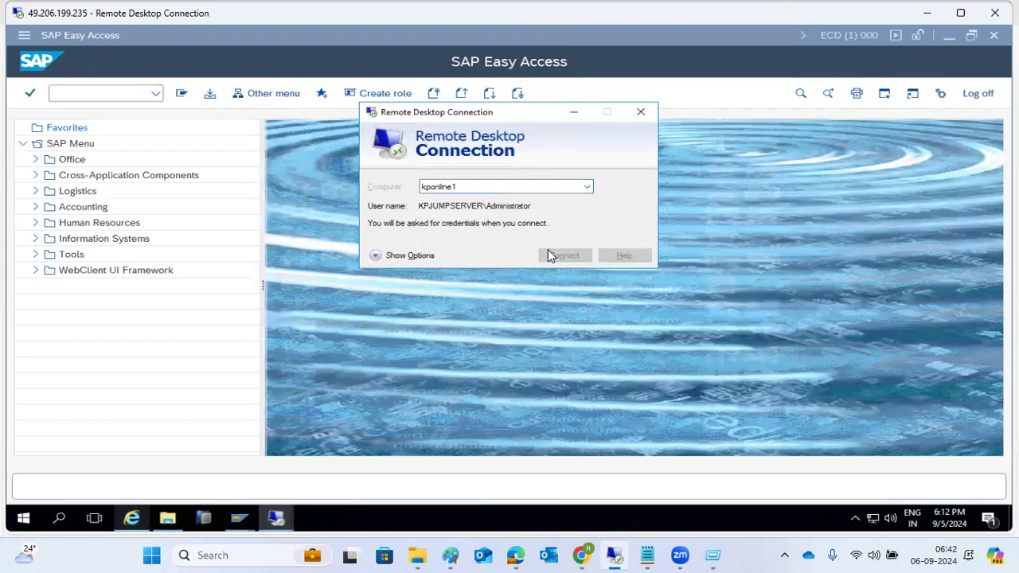
pyautogui.click(369, 347)
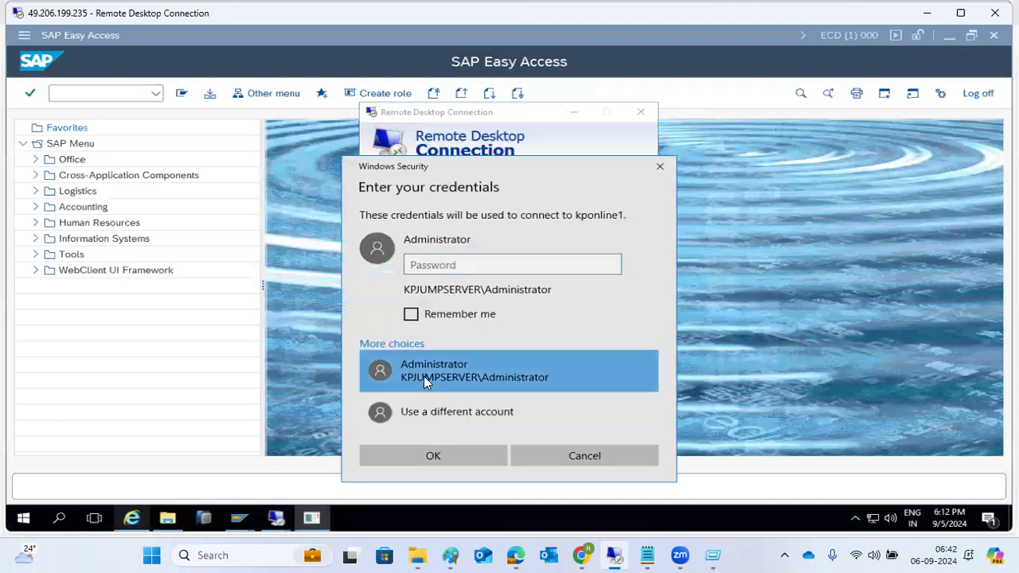
pyautogui.click(447, 422)
pyautogui.write('ecda')
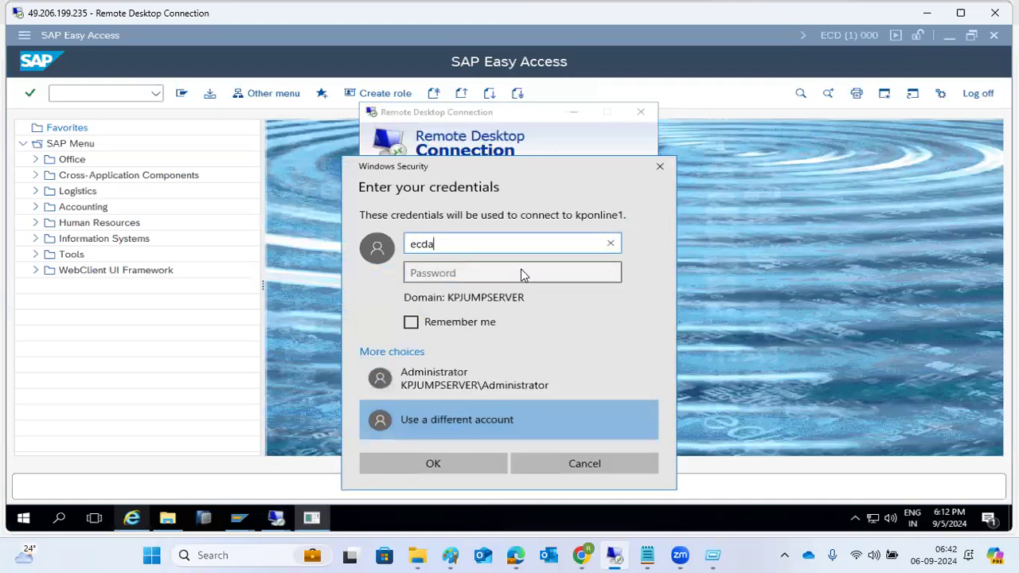
pyautogui.write('dm')
pyautogui.click(523, 273)
pyautogui.write('••')
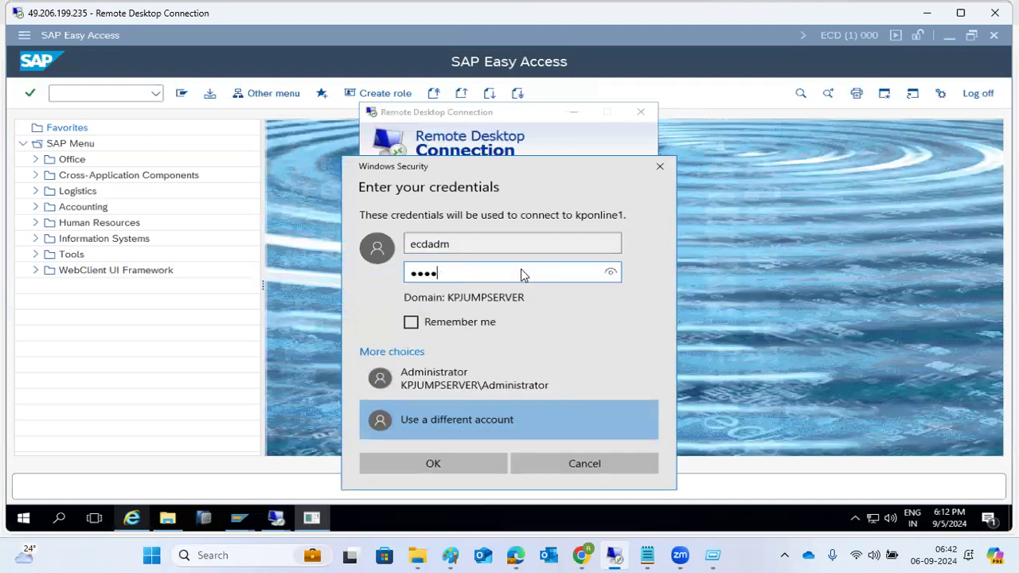
pyautogui.press('Return')
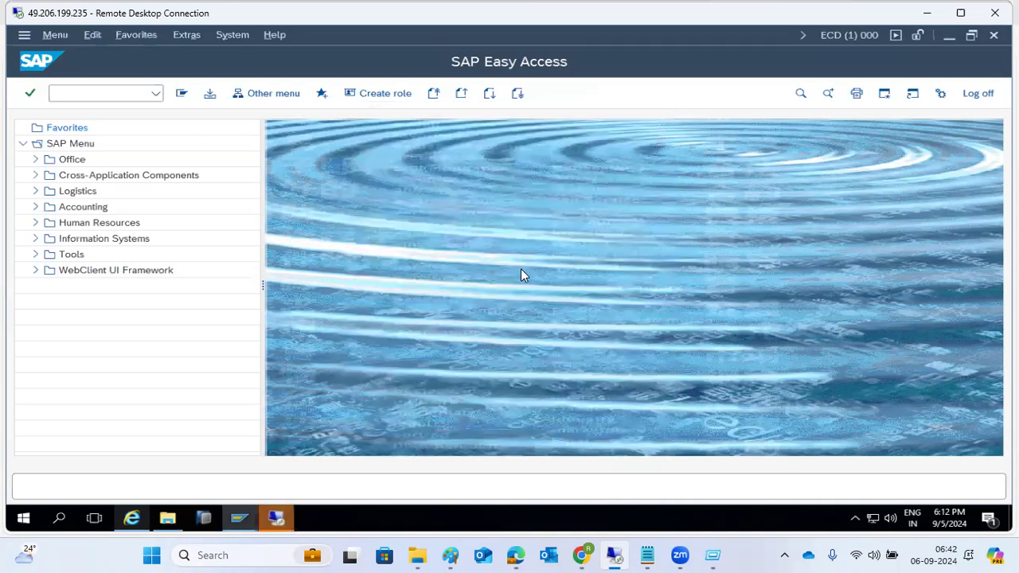
pyautogui.moveTo(278, 516)
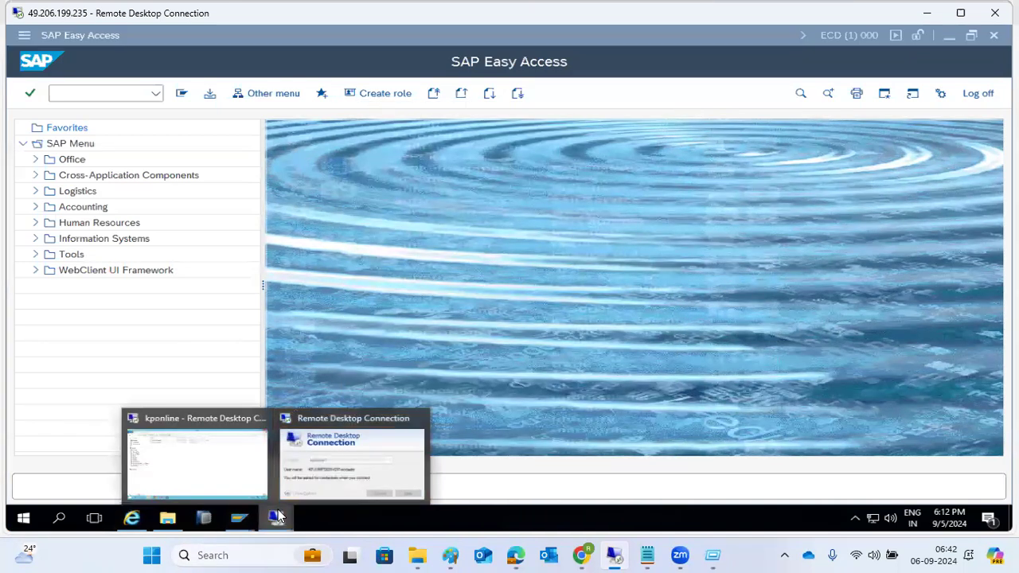
pyautogui.click(317, 460)
pyautogui.click(540, 297)
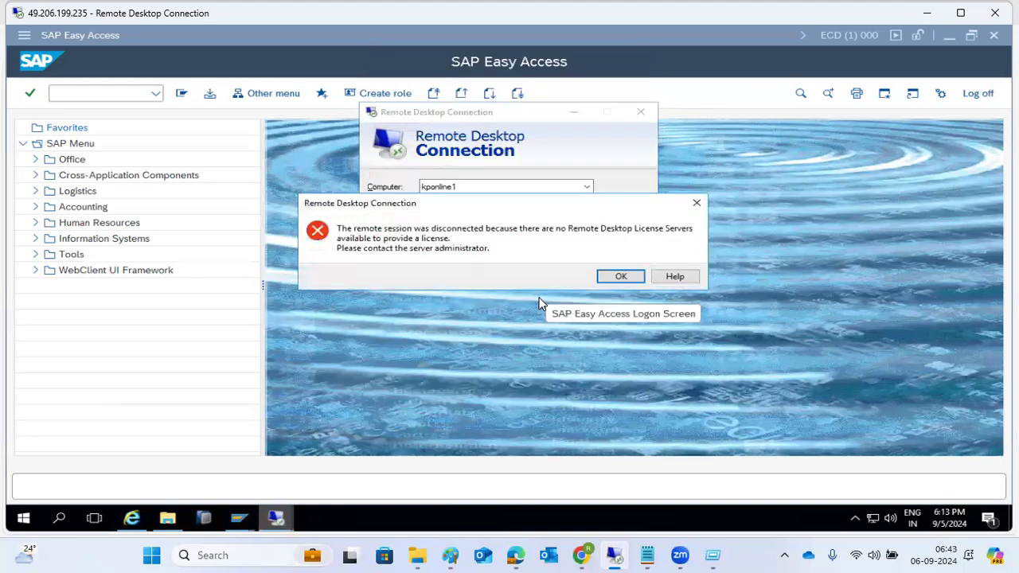
pyautogui.click(605, 280)
# Step: Connect to serverpc with the SAP user, entering the account password and accepting the connection prompt
pyautogui.click(587, 187)
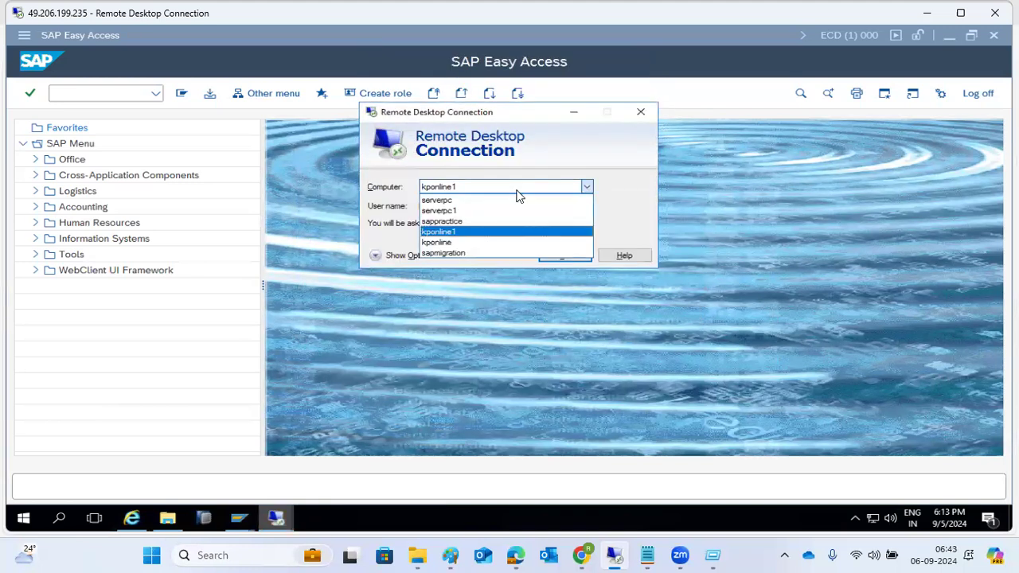
pyautogui.click(436, 200)
pyautogui.click(563, 262)
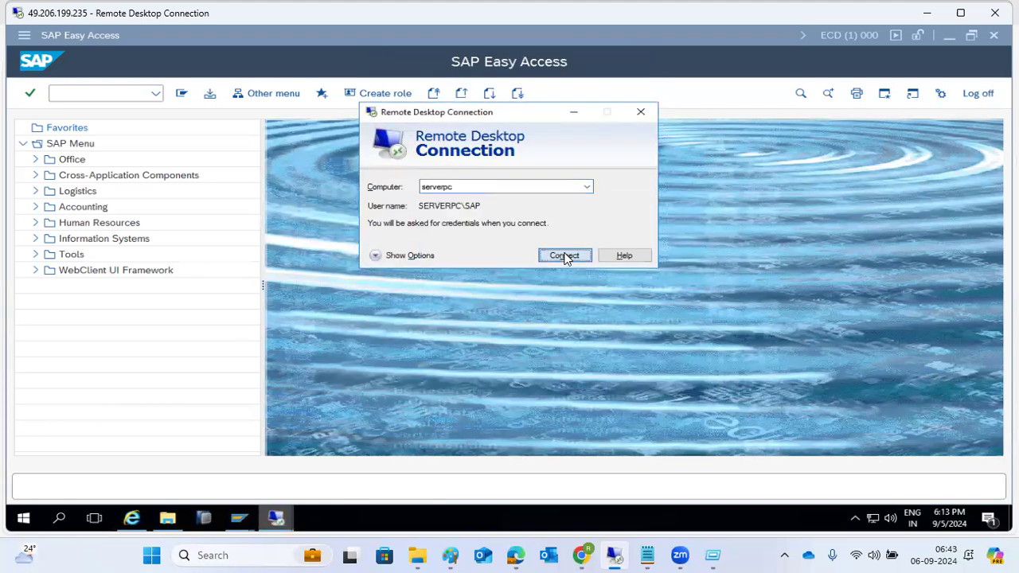
pyautogui.write('••')
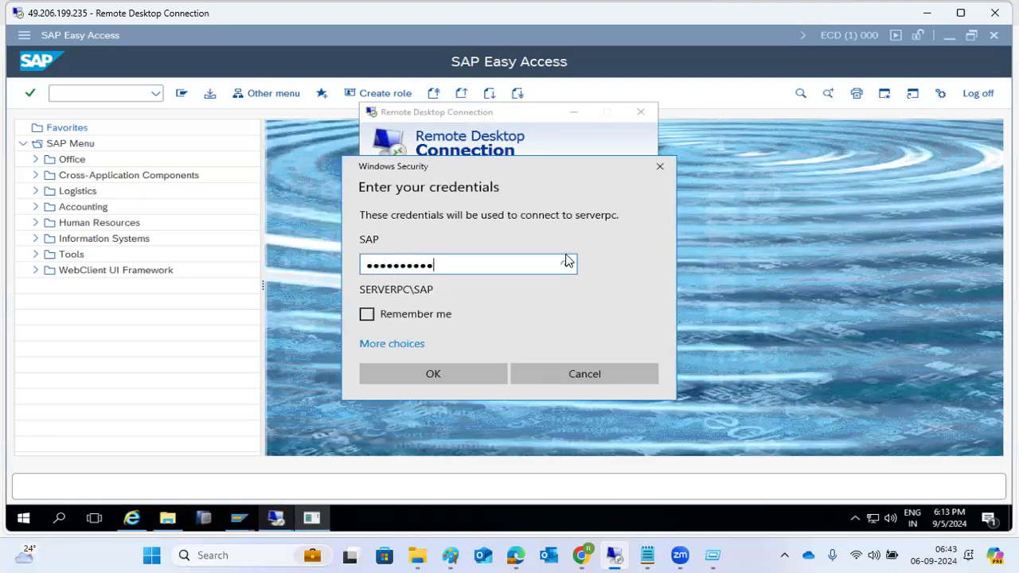
pyautogui.press('Return')
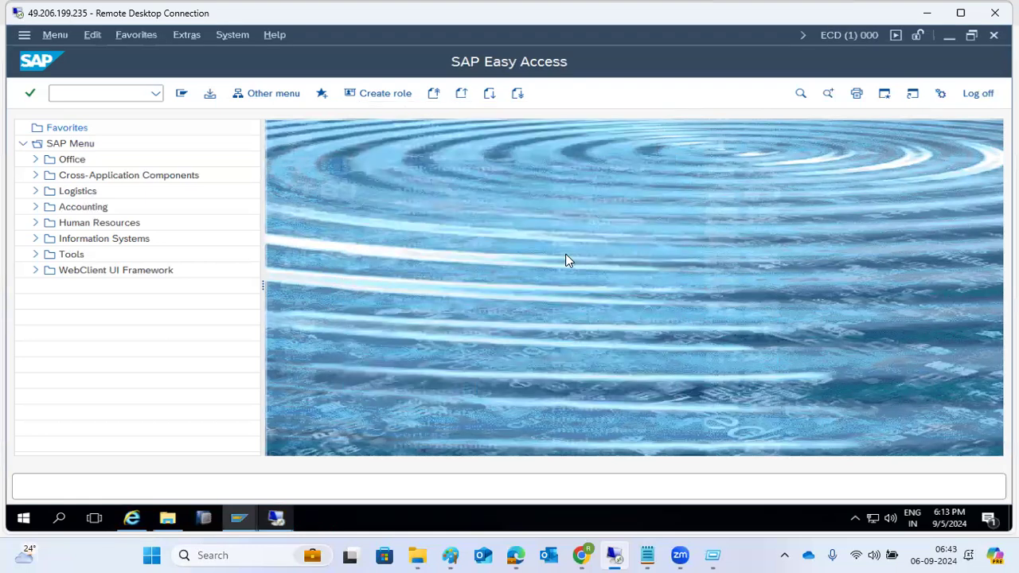
pyautogui.moveTo(288, 517)
pyautogui.click(318, 486)
pyautogui.click(541, 299)
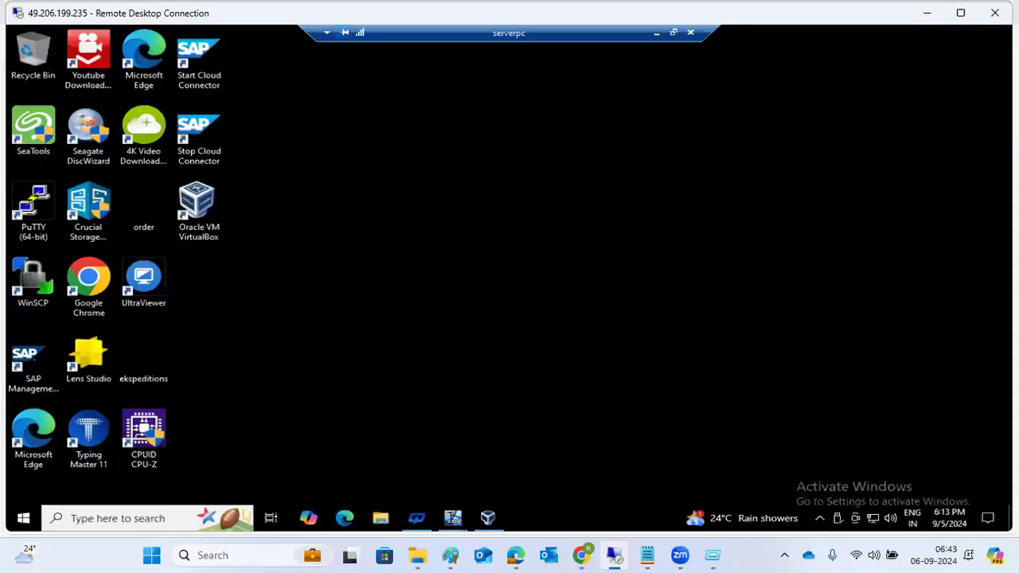
# Step: Switch to the kponline1 virtual machine on serverpc and open the folder E:\usr\sap\trans in its file explorer
pyautogui.moveTo(453, 519)
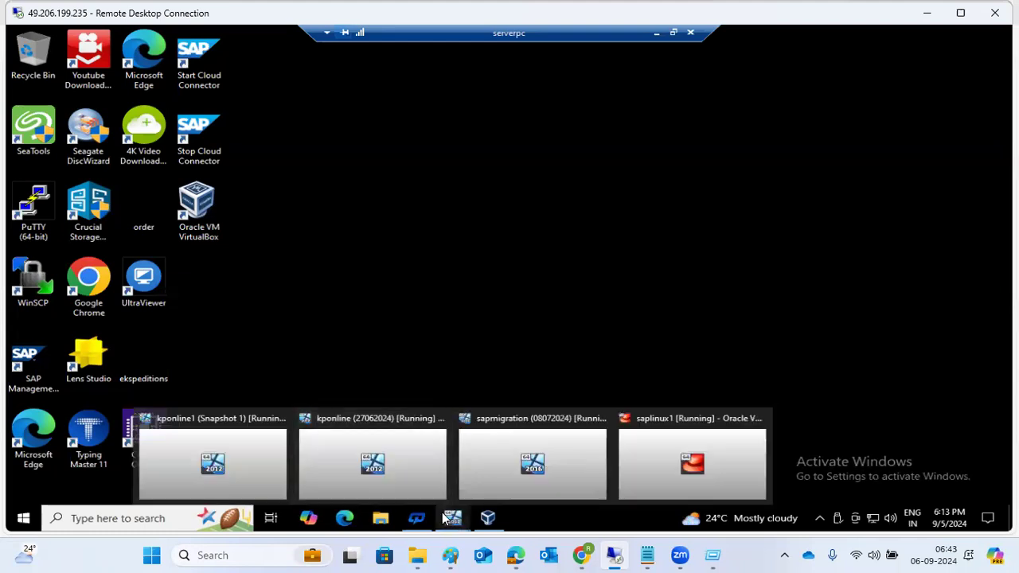
pyautogui.click(191, 462)
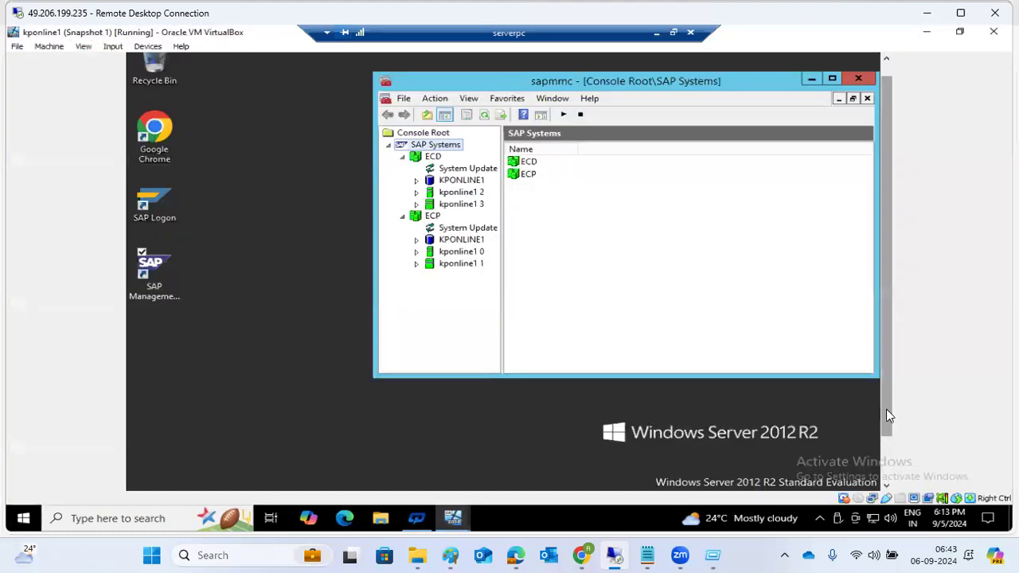
pyautogui.moveTo(889, 416); pyautogui.dragTo(896, 478)
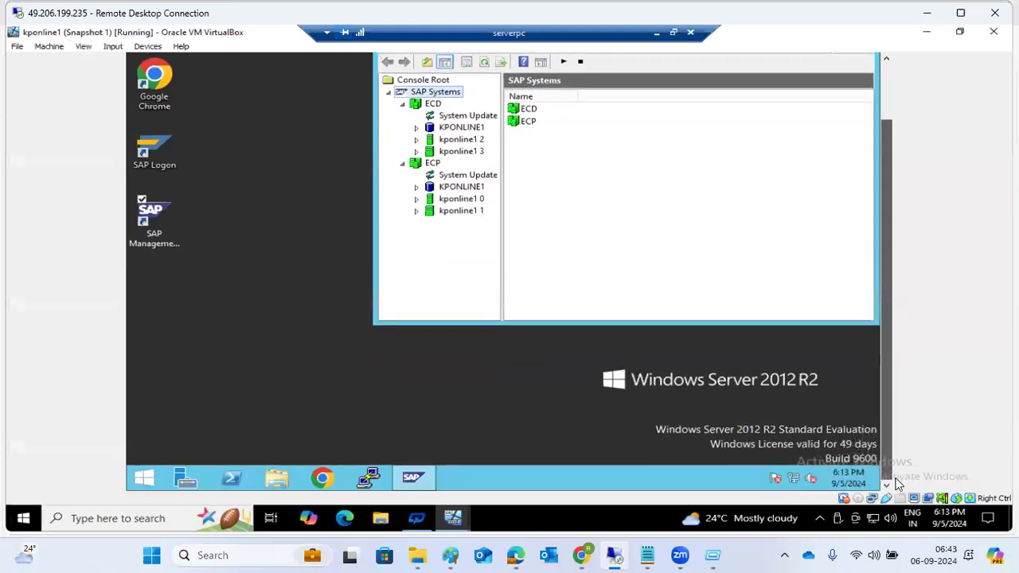
pyautogui.click(284, 478)
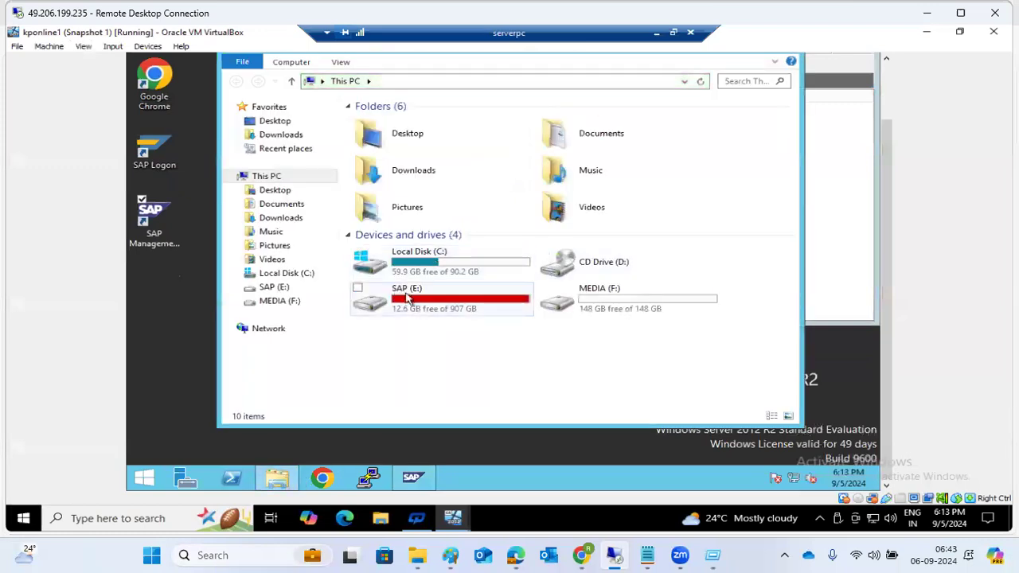
pyautogui.doubleClick(408, 297)
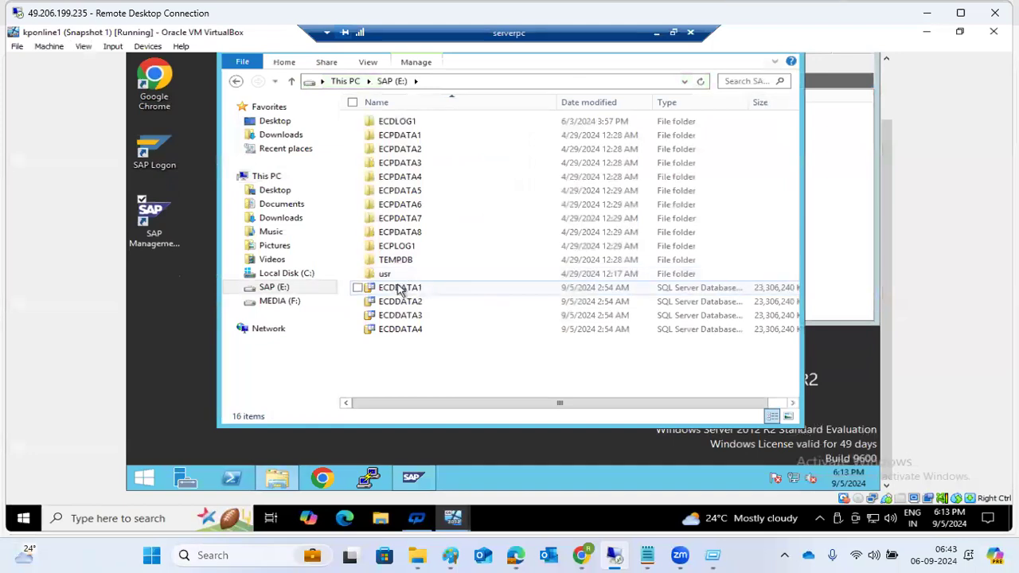
pyautogui.doubleClick(388, 276)
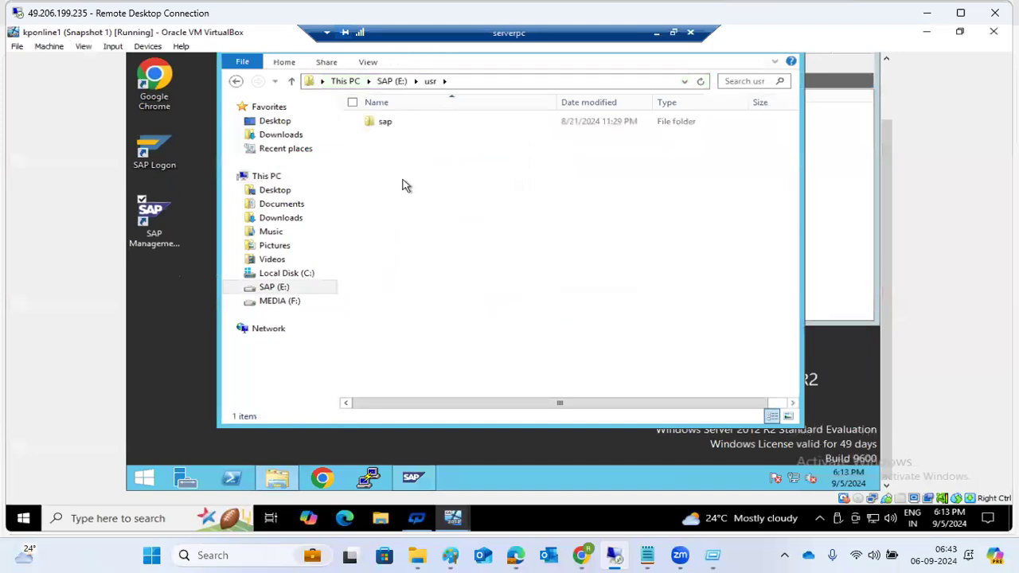
pyautogui.doubleClick(387, 129)
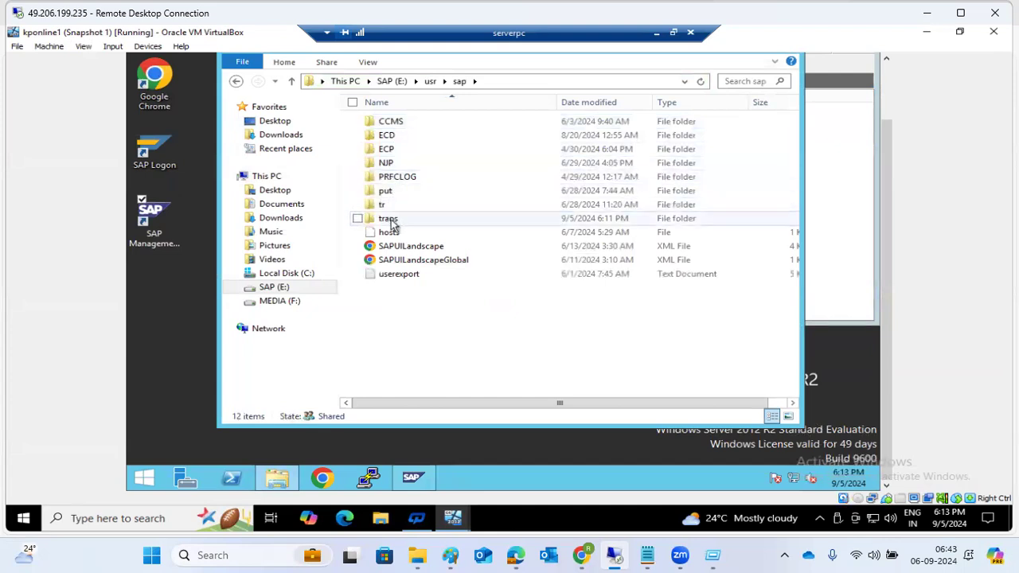
pyautogui.doubleClick(389, 219)
pyautogui.doubleClick(430, 357)
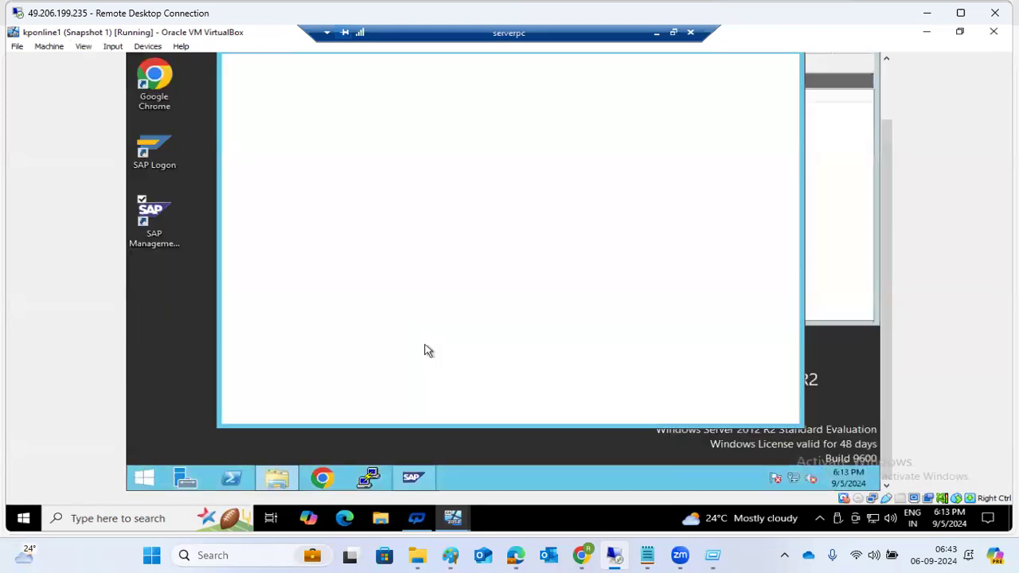
# Step: Rename the copied archive K-74024INSTPI (1).SAR in the trans folder to K-74024INSTPI.SAR
pyautogui.rightClick(425, 348)
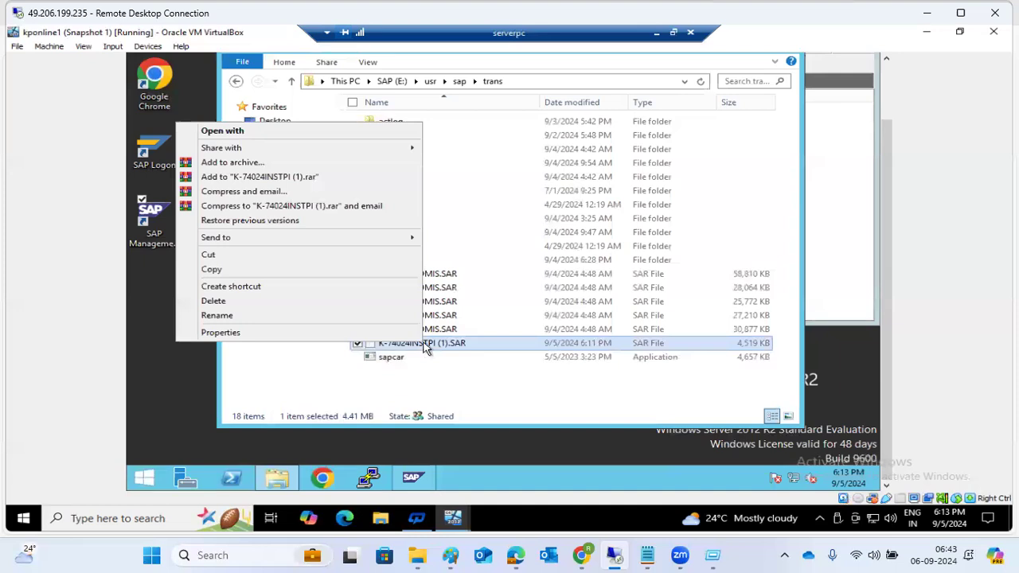
pyautogui.click(250, 316)
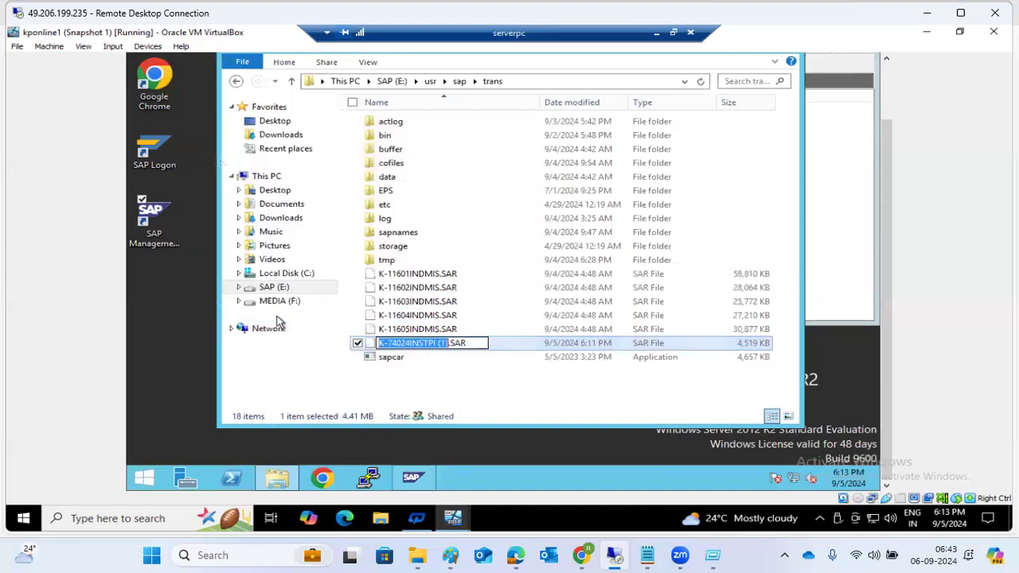
pyautogui.click(445, 344)
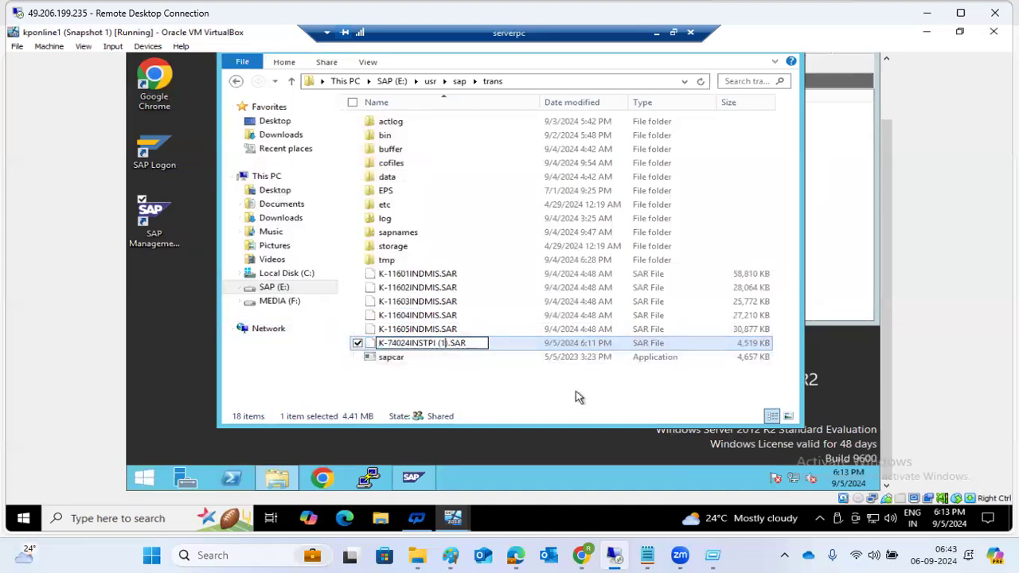
pyautogui.press('BackSpace')
pyautogui.press('BackSpace')
pyautogui.press('BackSpace')
pyautogui.press('BackSpace')
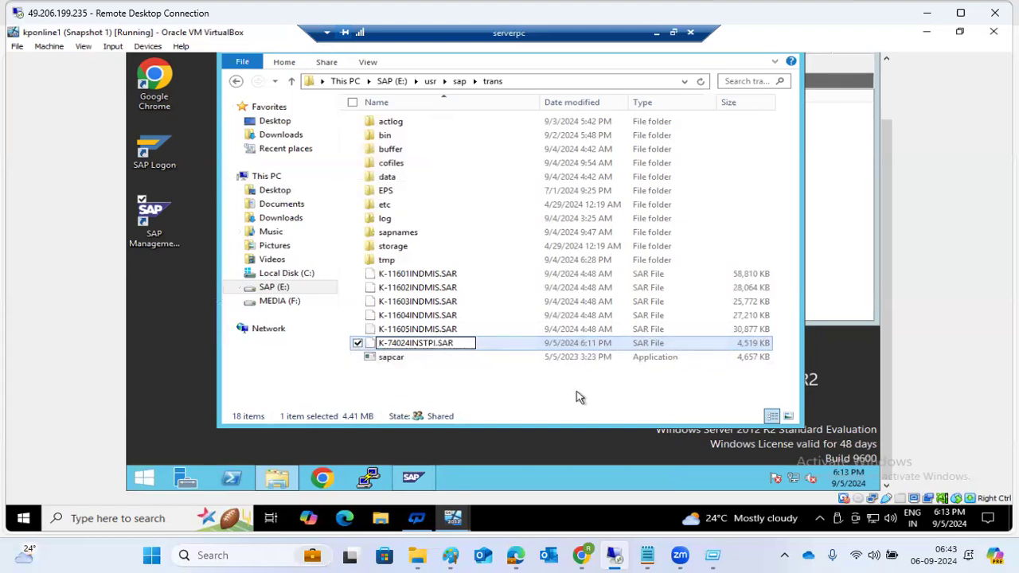
pyautogui.click(579, 396)
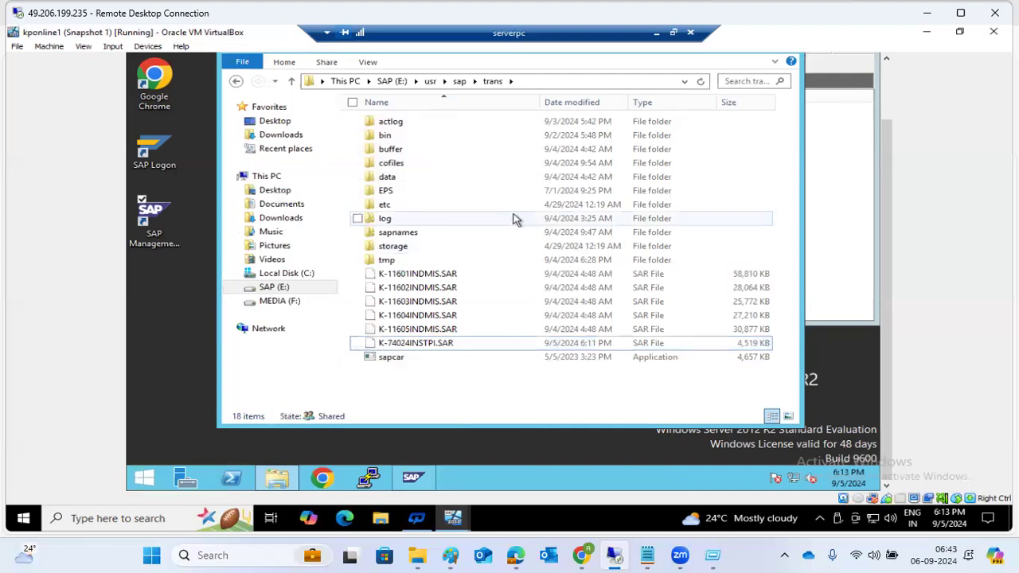
# Step: Open a command prompt in E:\usr\sap\trans and extract the package archives with SAPCAR -xvf K*.SAR
pyautogui.click(552, 80)
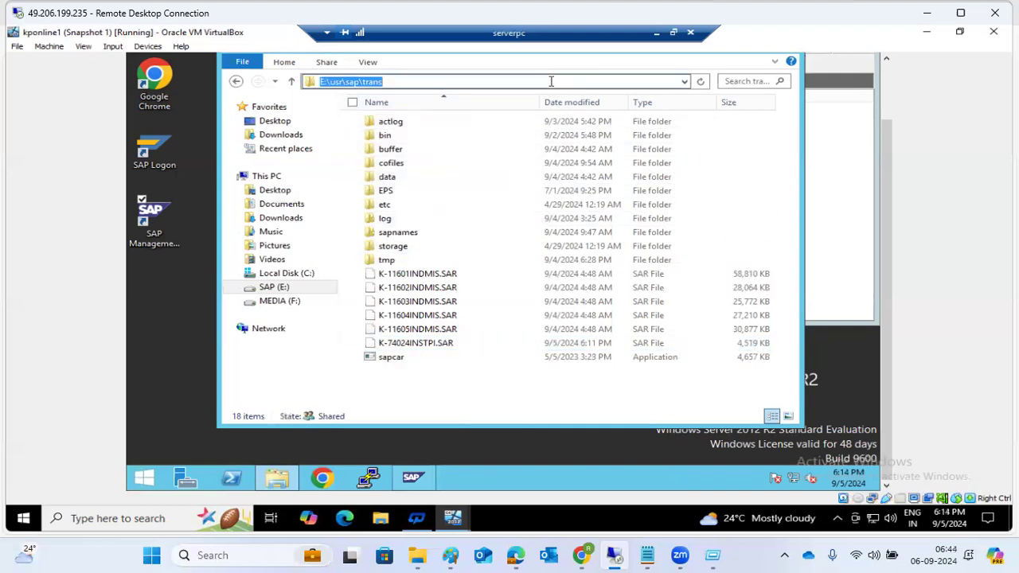
pyautogui.write('cmd')
pyautogui.press('Return')
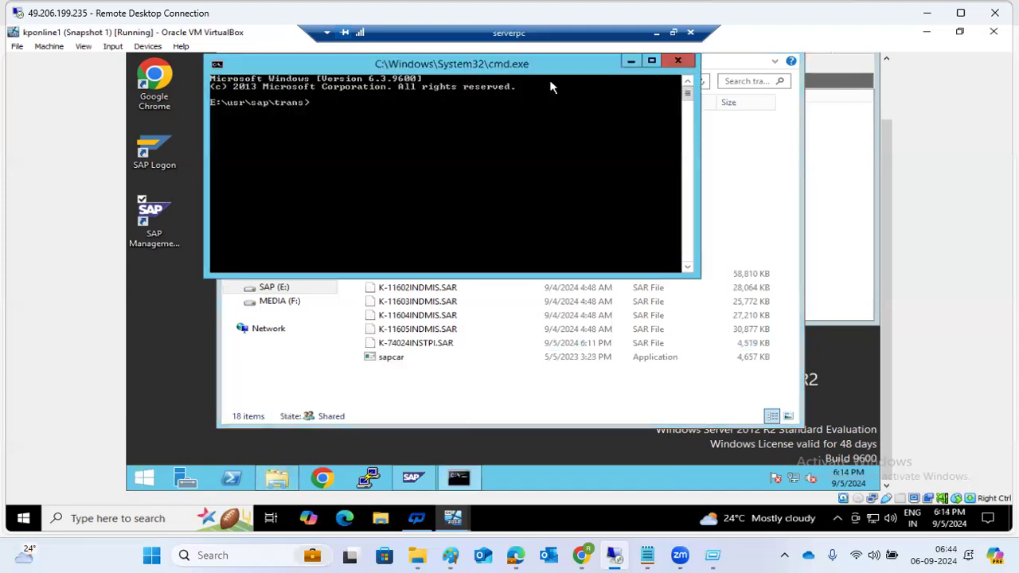
pyautogui.write('SAPCAR -xvf K*.SAR')
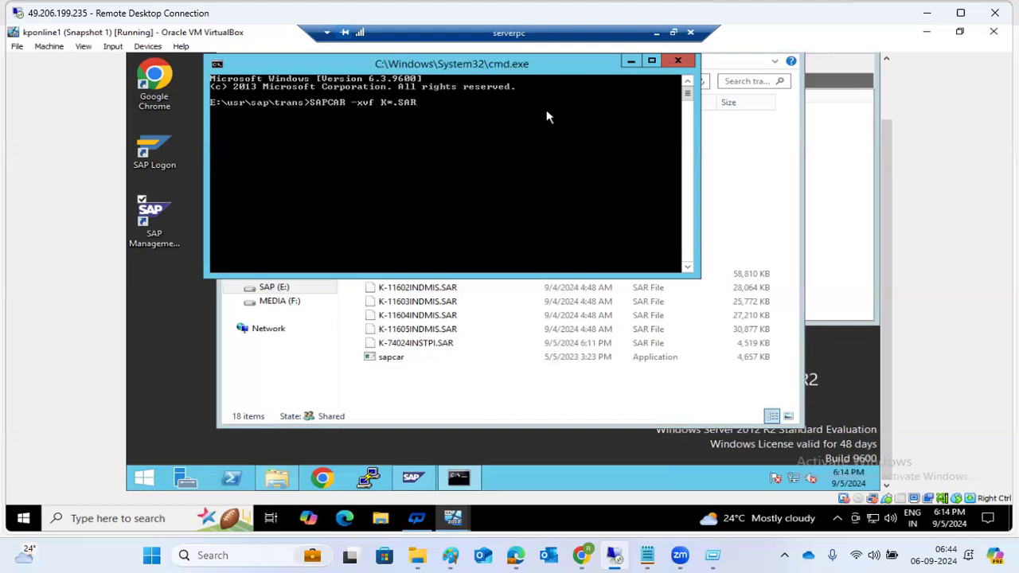
pyautogui.press('Return')
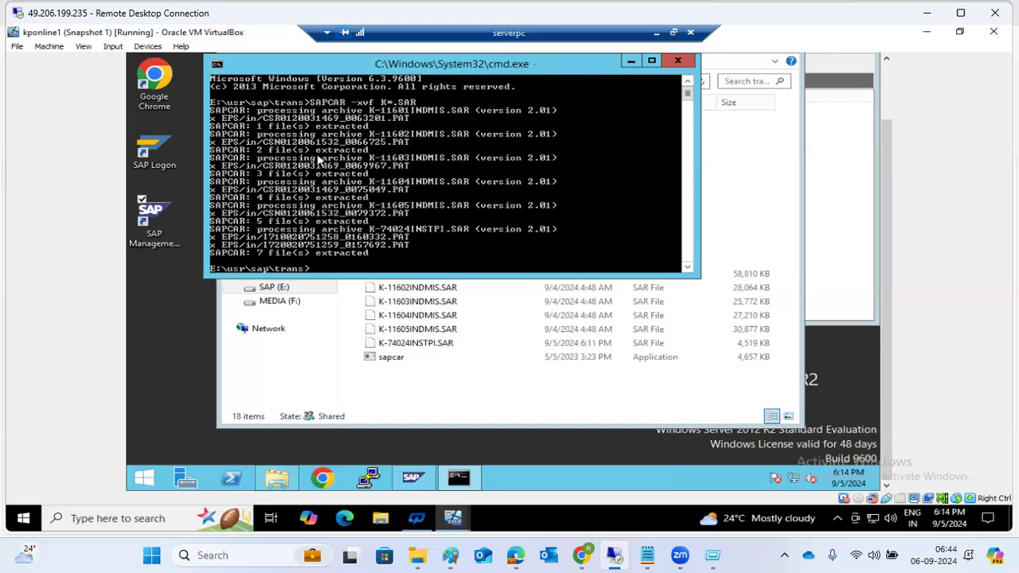
# Step: Return to the ECD session and open the Support Package Manager (SPAM)
pyautogui.click(654, 34)
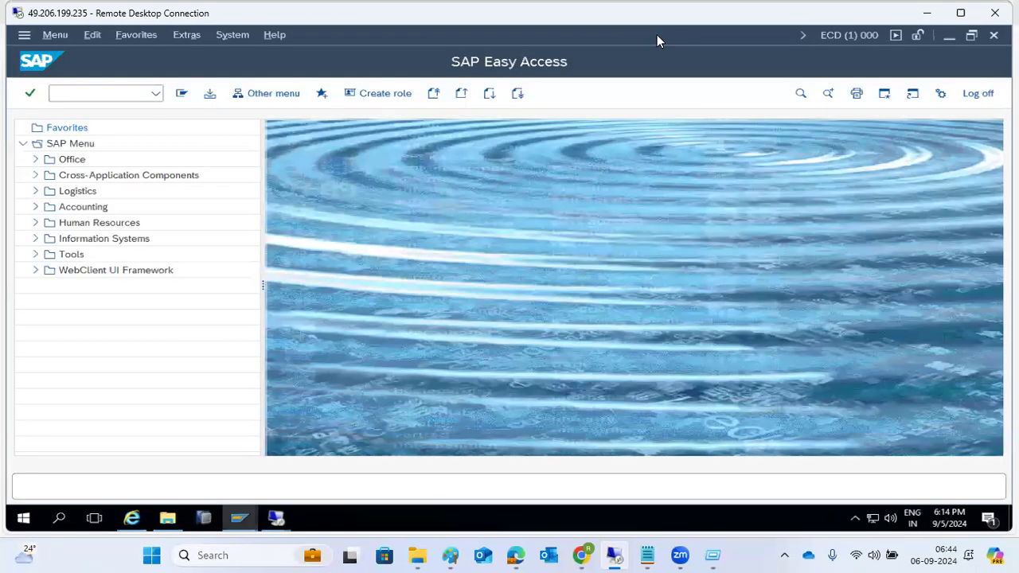
pyautogui.click(132, 93)
pyautogui.write('sqvi')
pyautogui.press('Return')
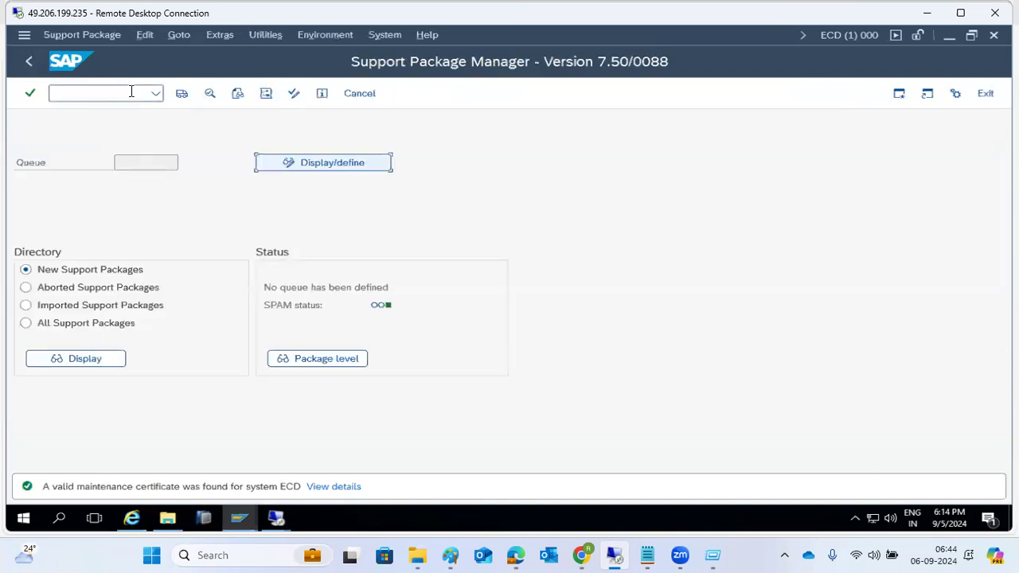
# Step: Load the packages as EPS files from the application server, confirming the upload from the EPS inbox \\kponline1\sapmnt\trans\EPS\in
pyautogui.click(67, 40)
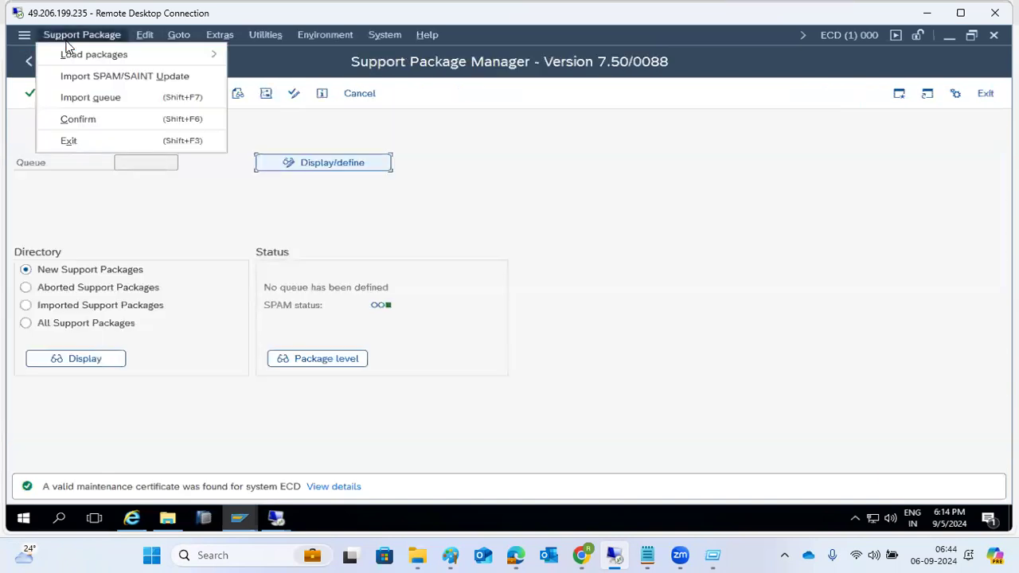
pyautogui.moveTo(201, 55)
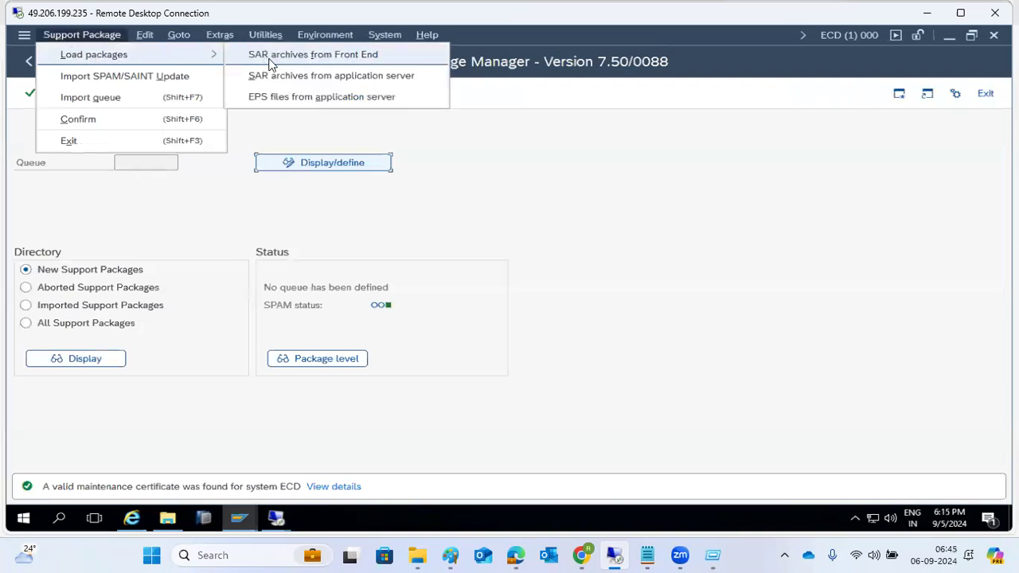
pyautogui.click(320, 97)
pyautogui.moveTo(349, 266); pyautogui.dragTo(446, 256)
pyautogui.click(247, 321)
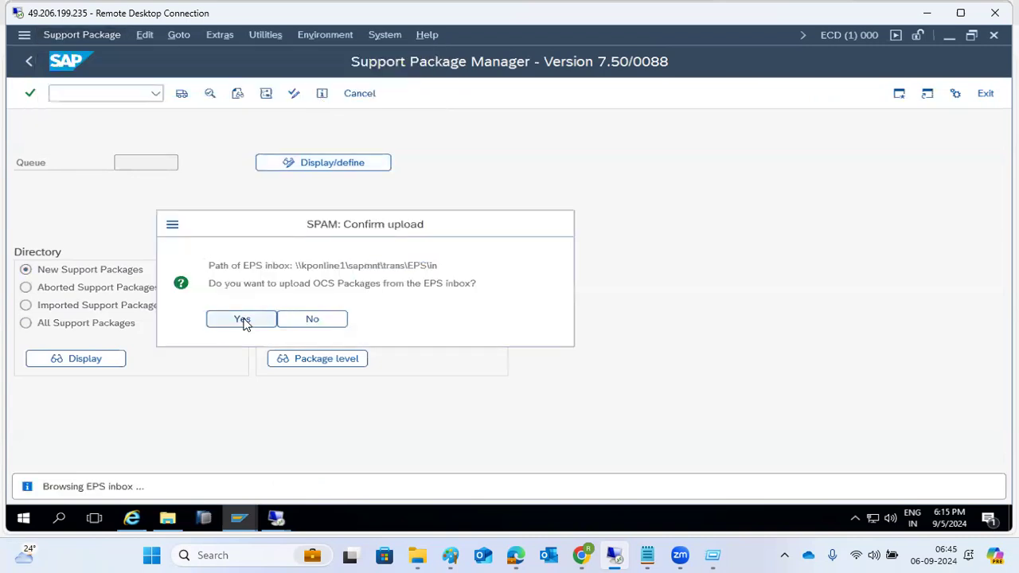
# Step: Check the SAPCAR extraction output on kponline1, return to ECD, and leave the package upload results list
pyautogui.moveTo(279, 519)
pyautogui.click(350, 462)
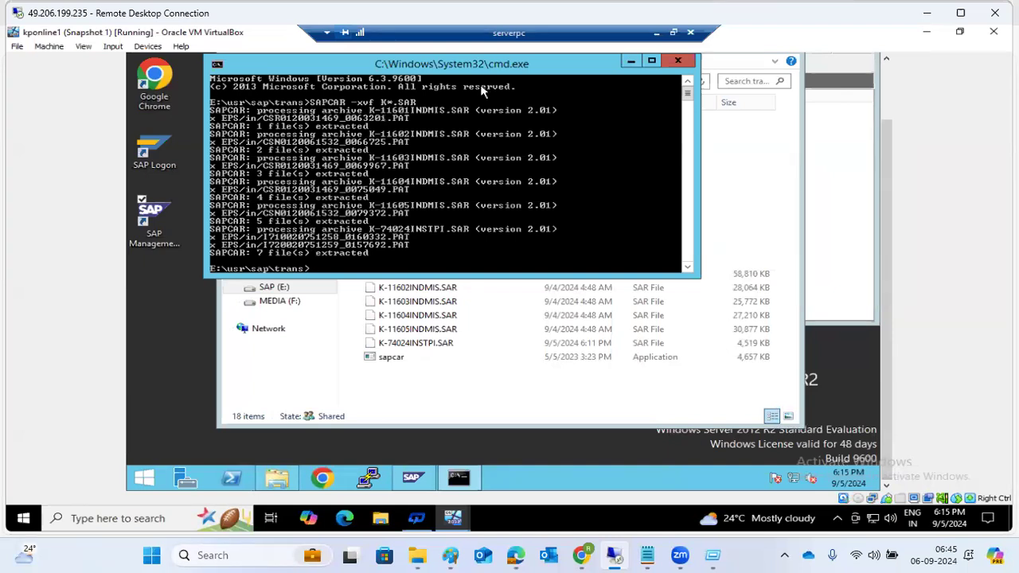
pyautogui.click(656, 35)
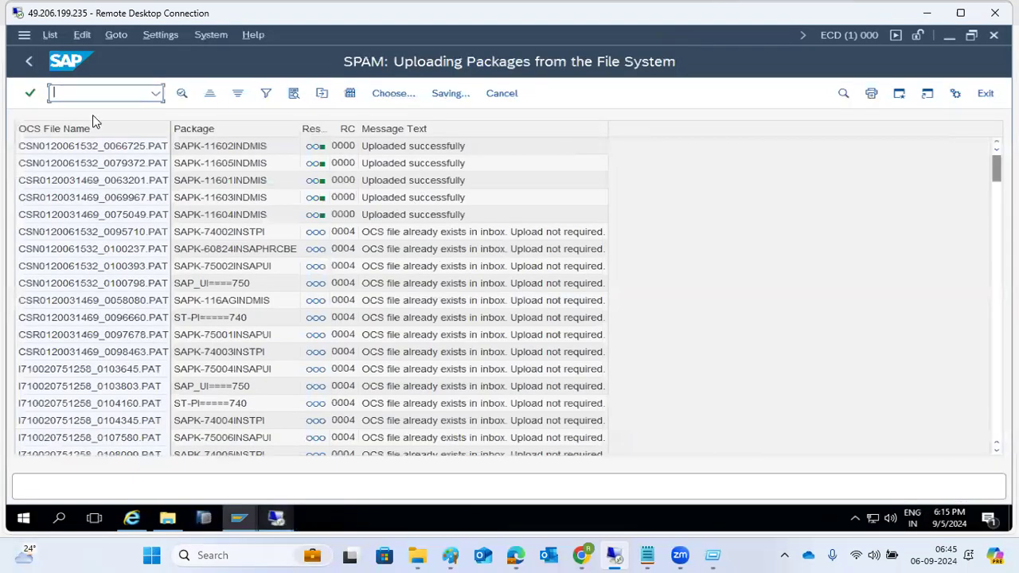
pyautogui.click(29, 62)
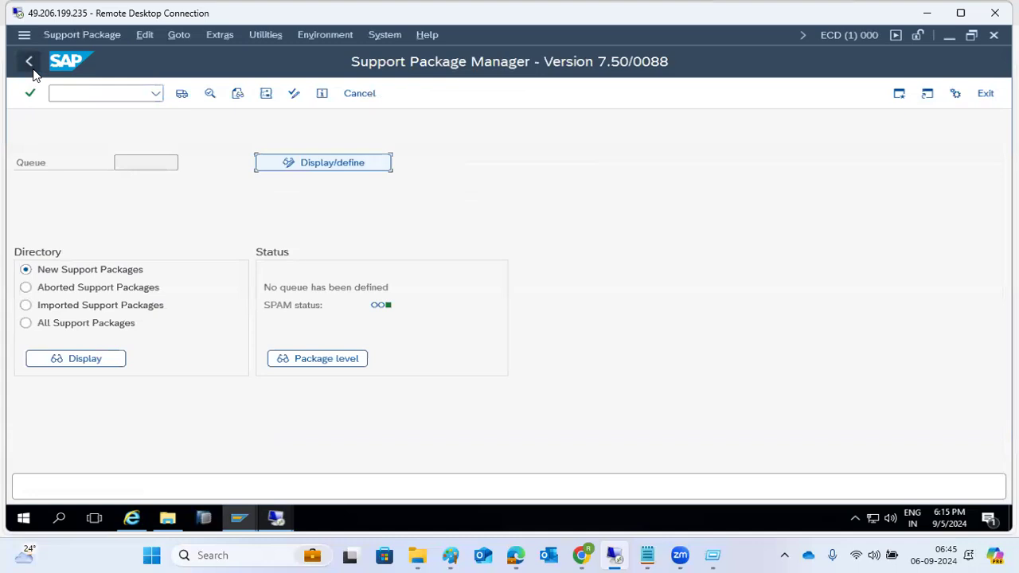
# Step: Display the support package queue of the DMIS component, release 2011_1_731, and return to the component selection
pyautogui.click(263, 164)
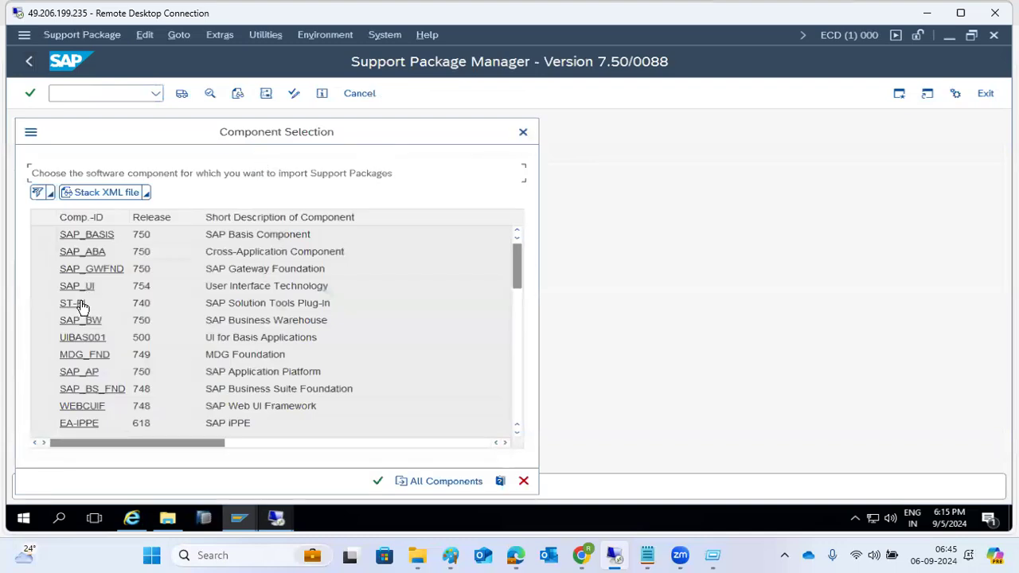
pyautogui.scroll(-10, 136, 353)
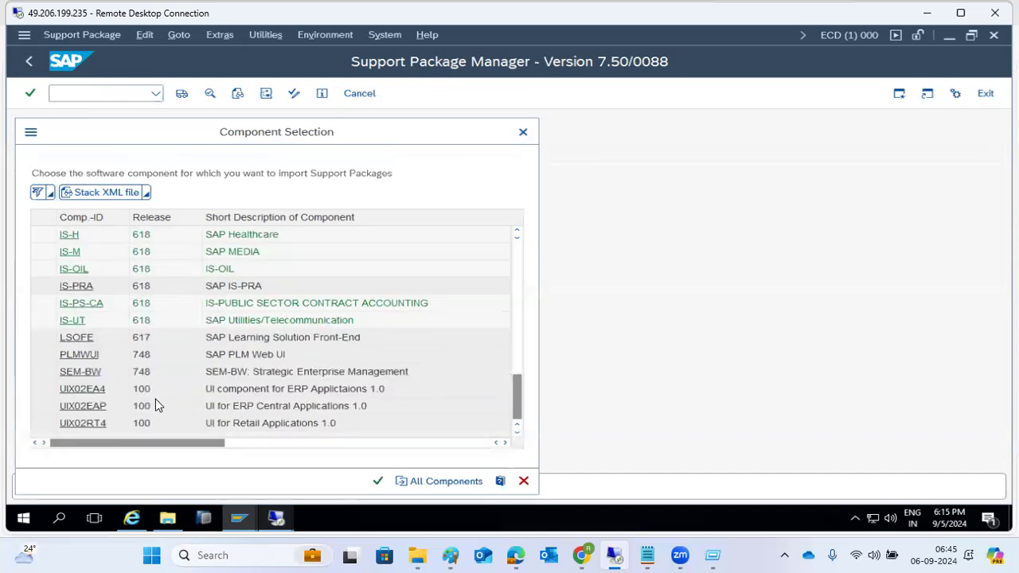
pyautogui.scroll(4, 136, 366)
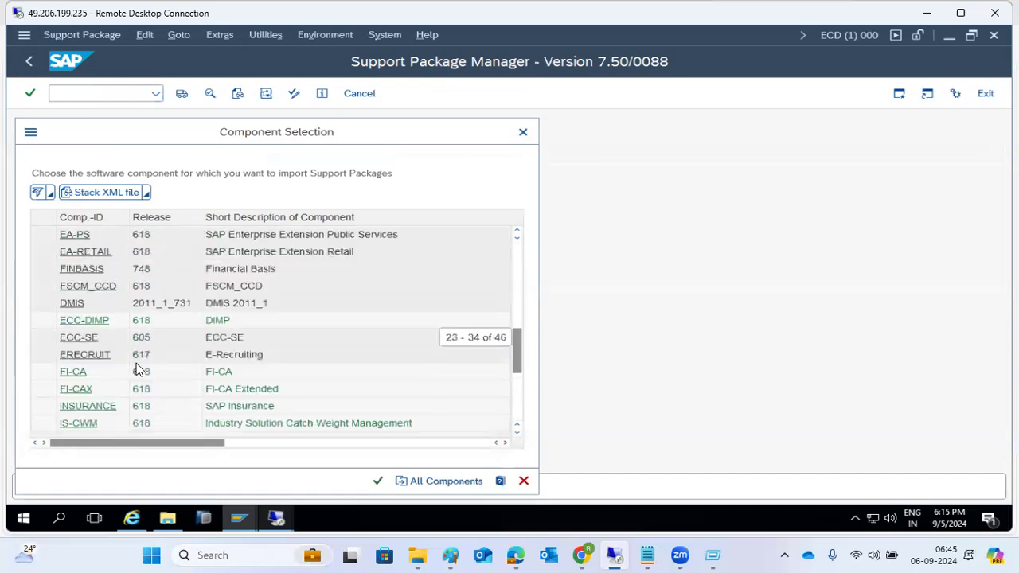
pyautogui.scroll(1, 136, 370)
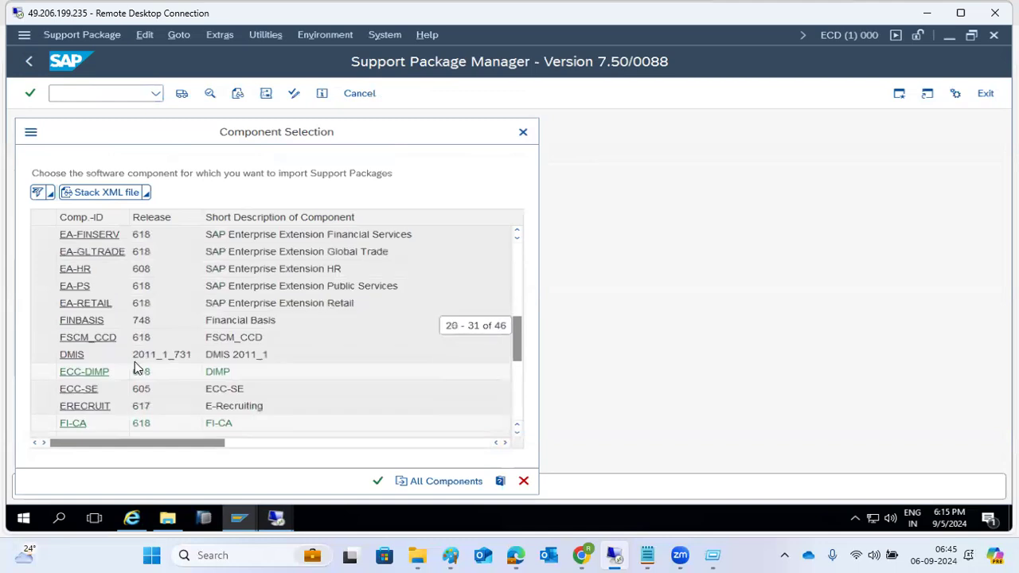
pyautogui.click(71, 355)
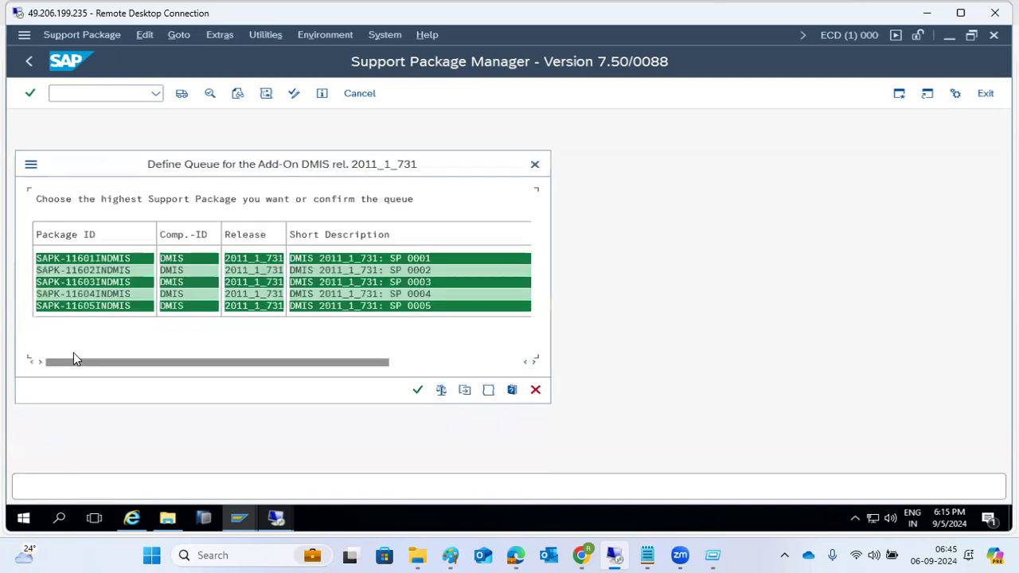
pyautogui.click(465, 391)
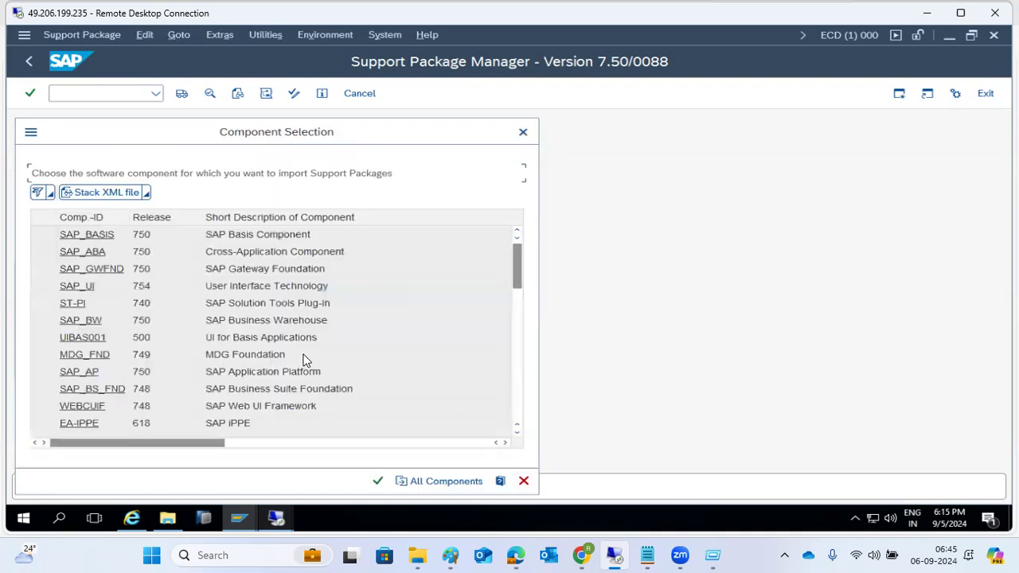
# Step: Choose the ST-PI component, release 740, and update its support package queue
pyautogui.click(76, 305)
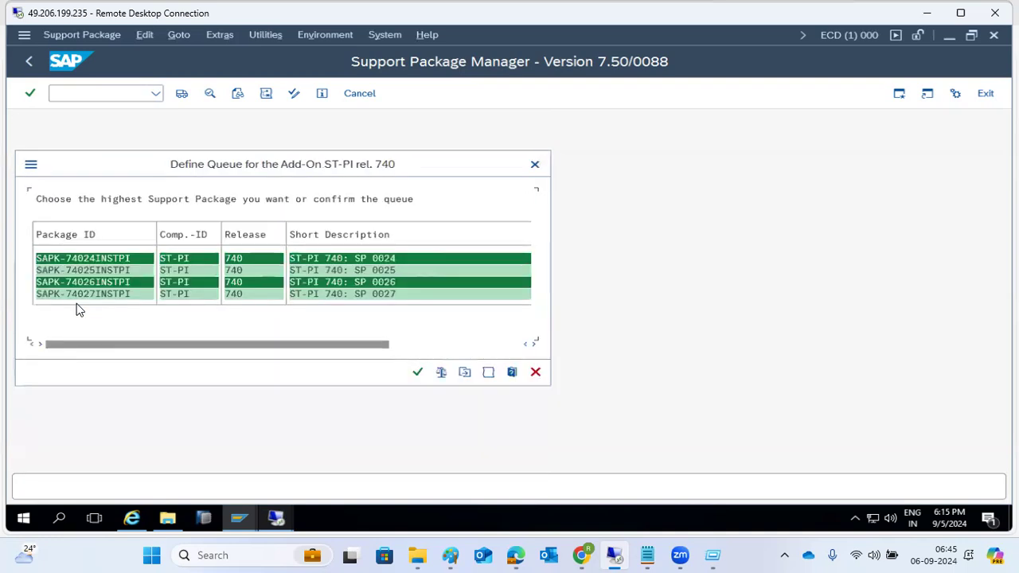
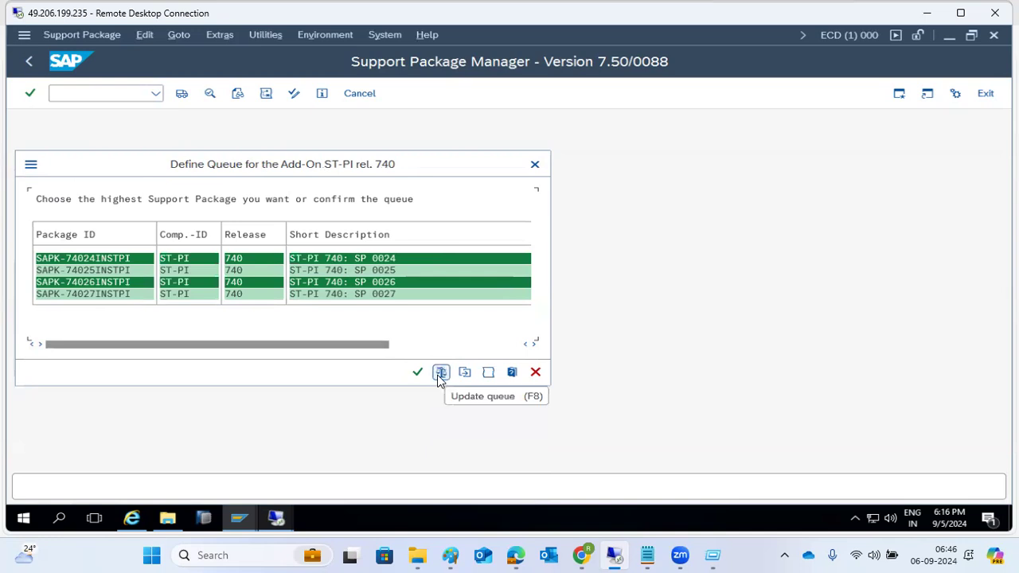
pyautogui.click(438, 377)
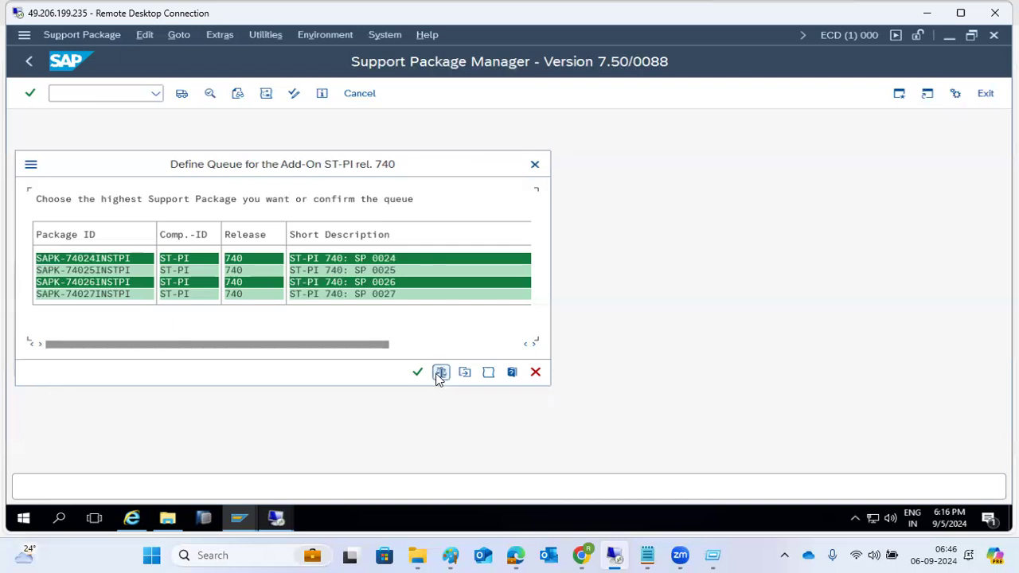
pyautogui.click(436, 379)
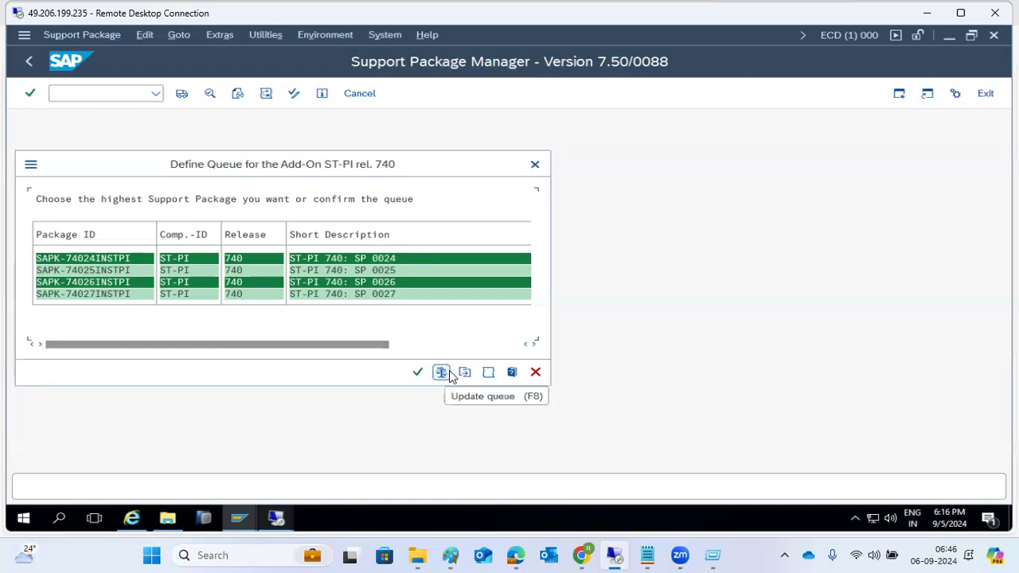
# Step: Return to the component selection, choose the DMIS component, release 2011_1_731, and display its support package queue
pyautogui.click(464, 373)
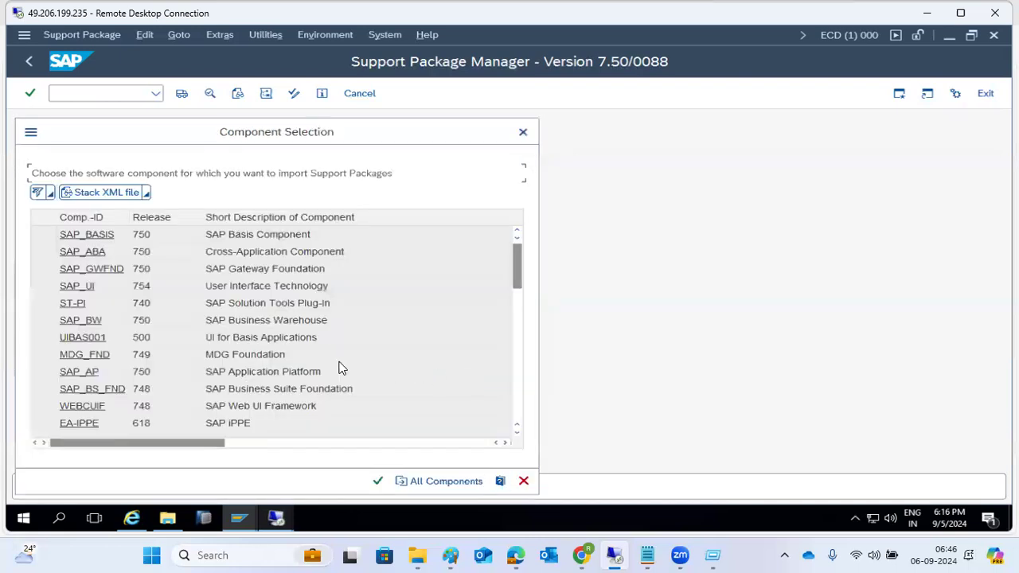
pyautogui.click(226, 308)
pyautogui.scroll(-7, 226, 308)
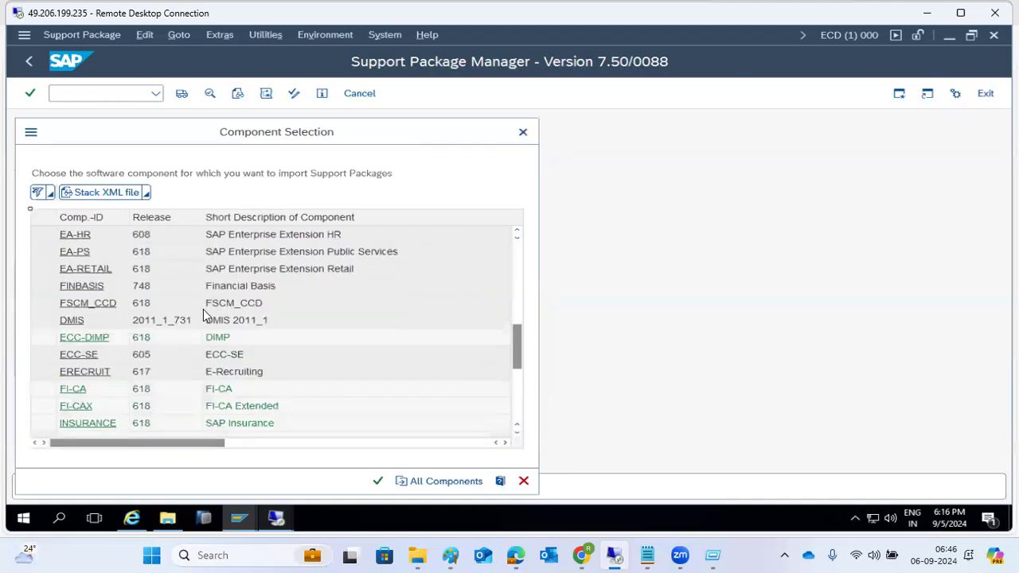
pyautogui.click(136, 321)
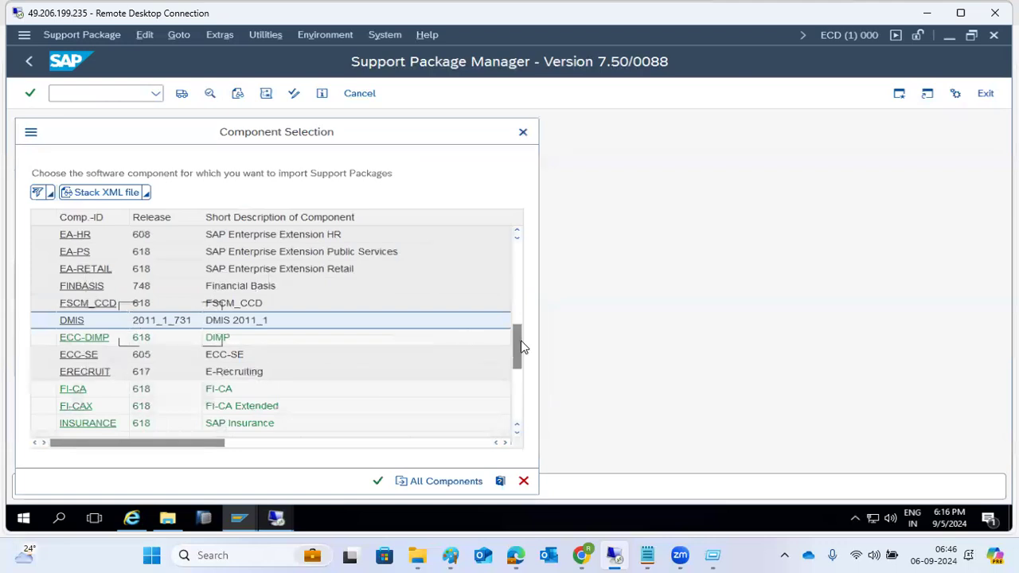
pyautogui.moveTo(522, 346); pyautogui.dragTo(522, 254)
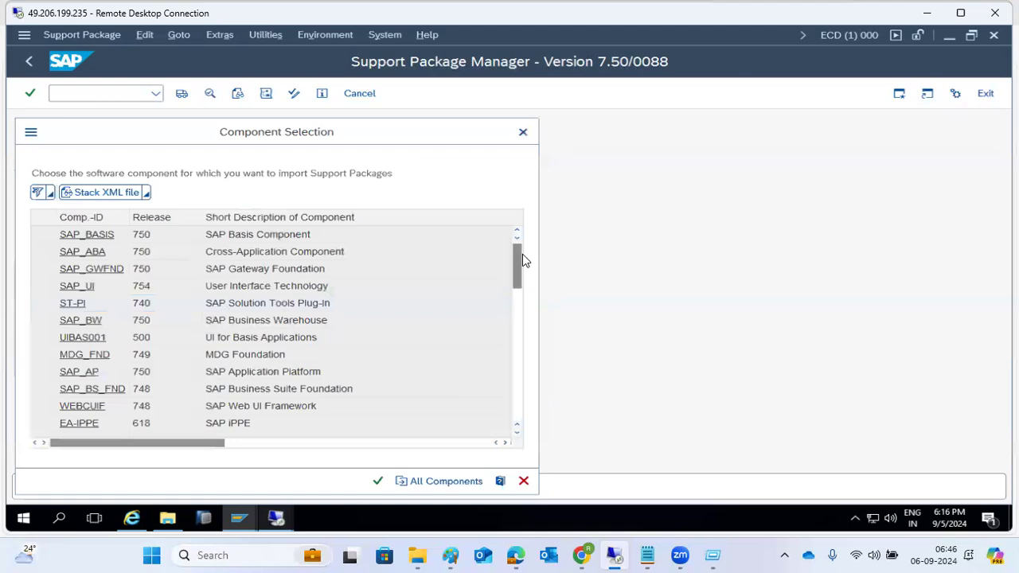
pyautogui.click(50, 309)
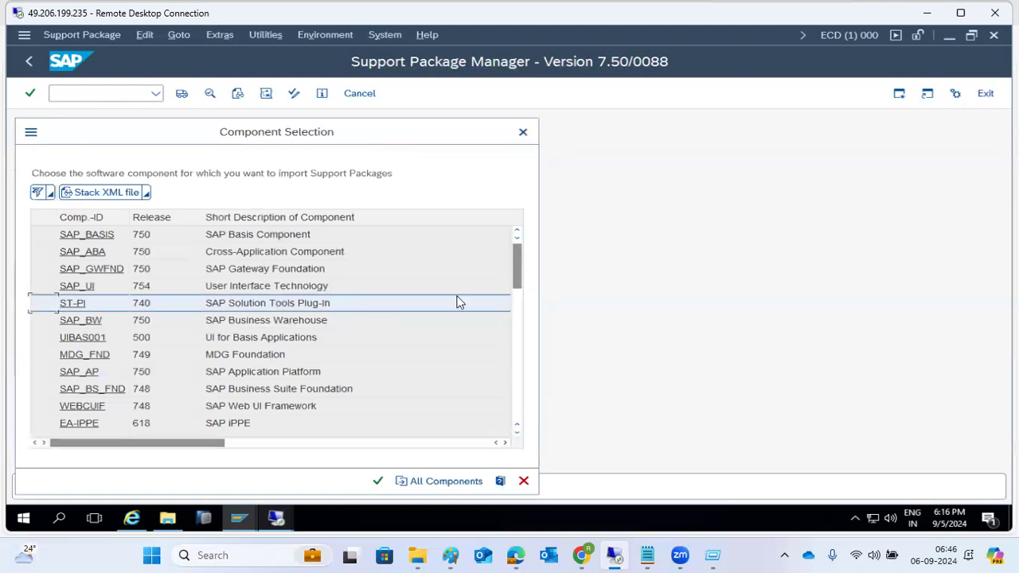
pyautogui.moveTo(519, 280); pyautogui.dragTo(512, 324)
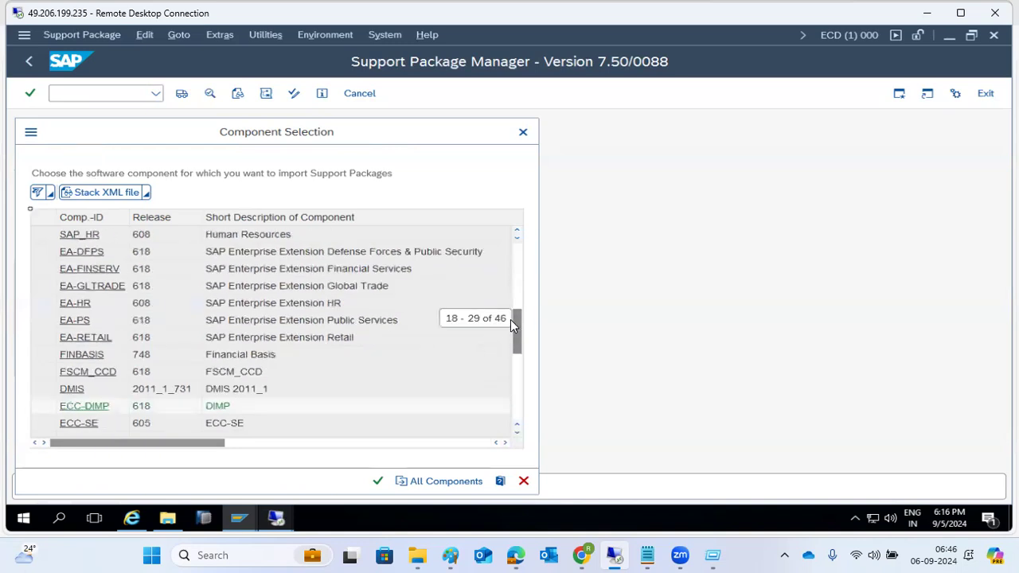
pyautogui.click(50, 391)
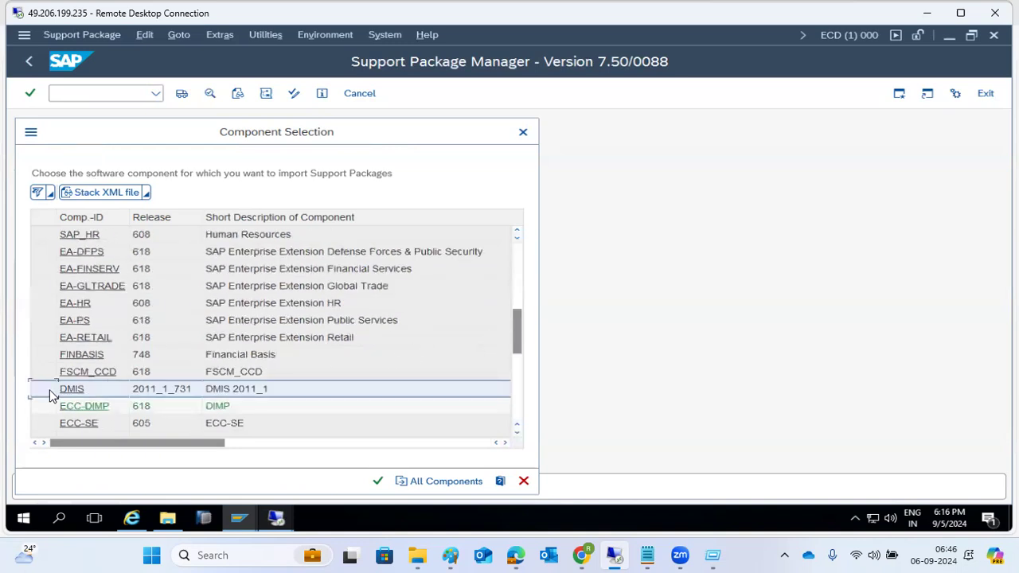
pyautogui.click(378, 482)
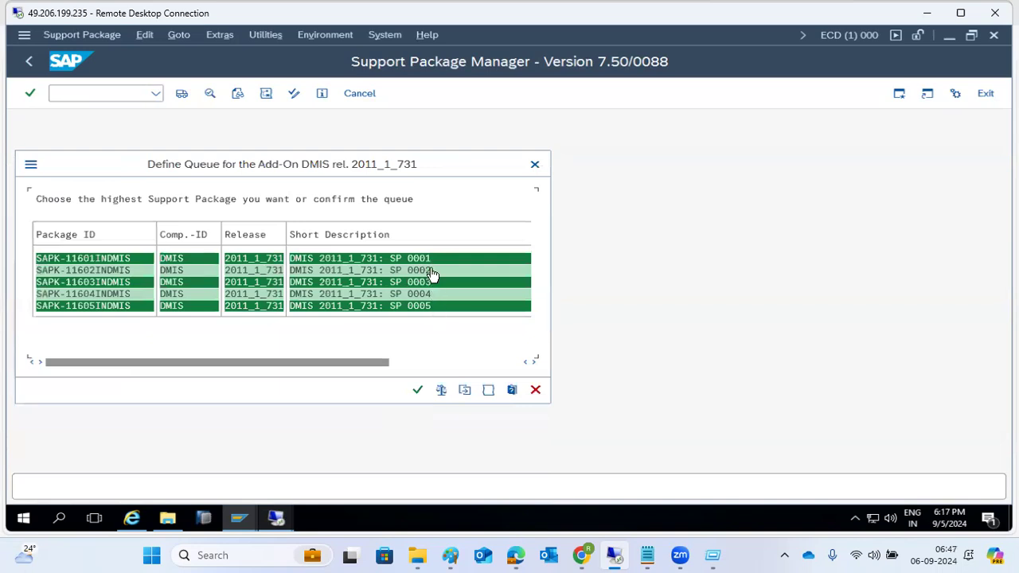
# Step: Update the DMIS queue, review the important SAP Notes for its support packages, and return to the queue definition
pyautogui.click(442, 390)
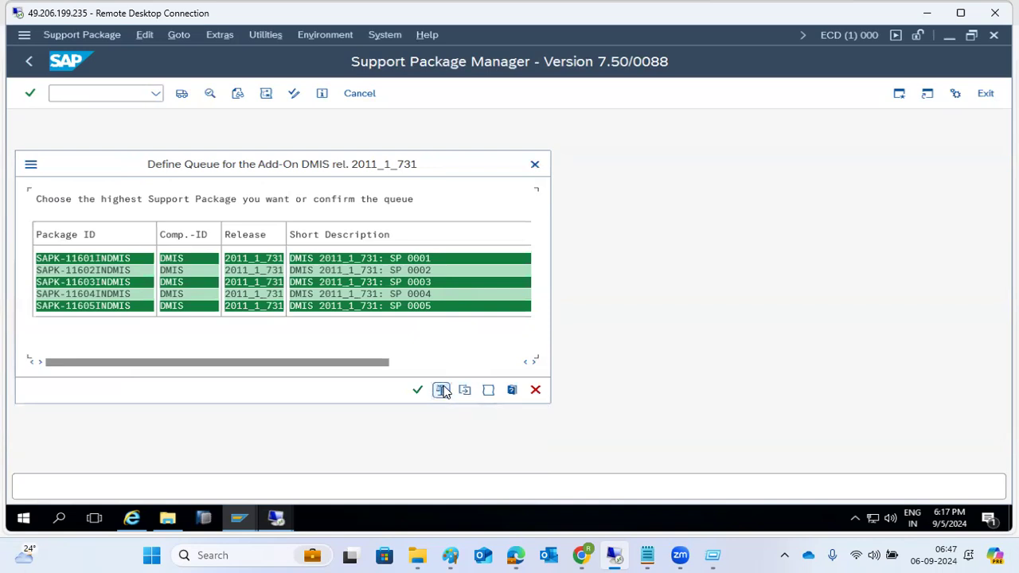
pyautogui.click(418, 391)
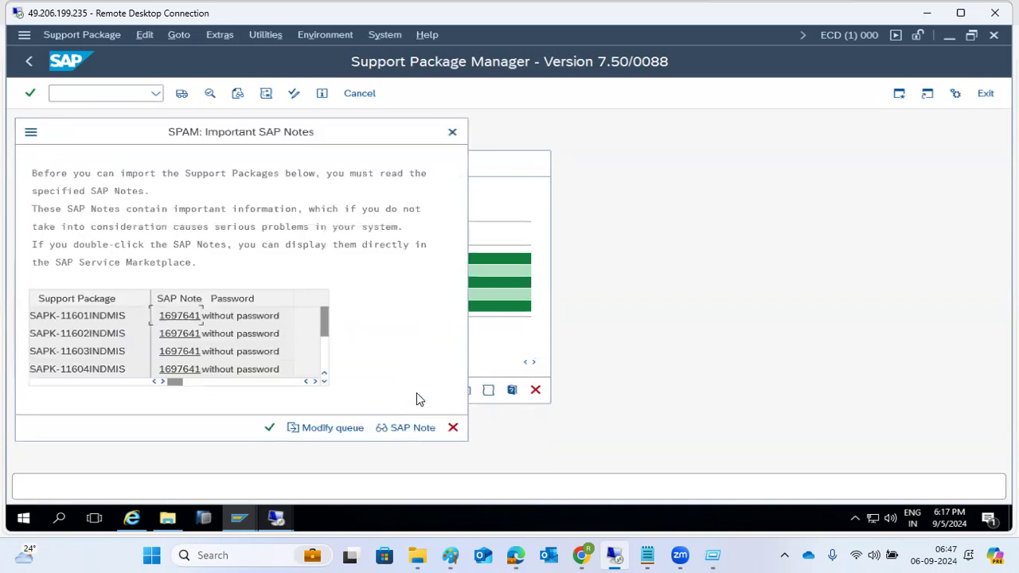
pyautogui.scroll(-2, 76, 329)
pyautogui.scroll(2, 77, 329)
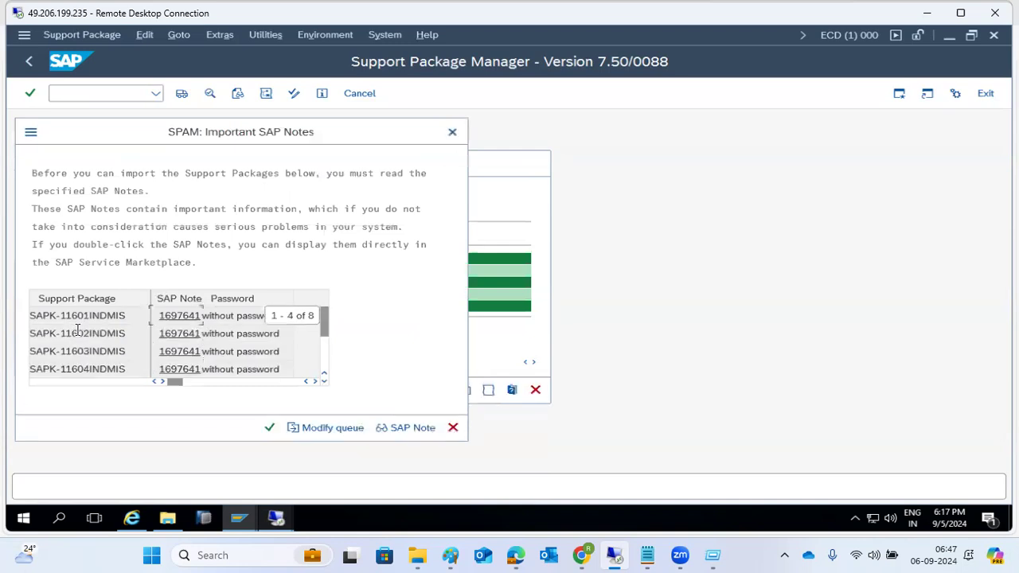
pyautogui.click(321, 429)
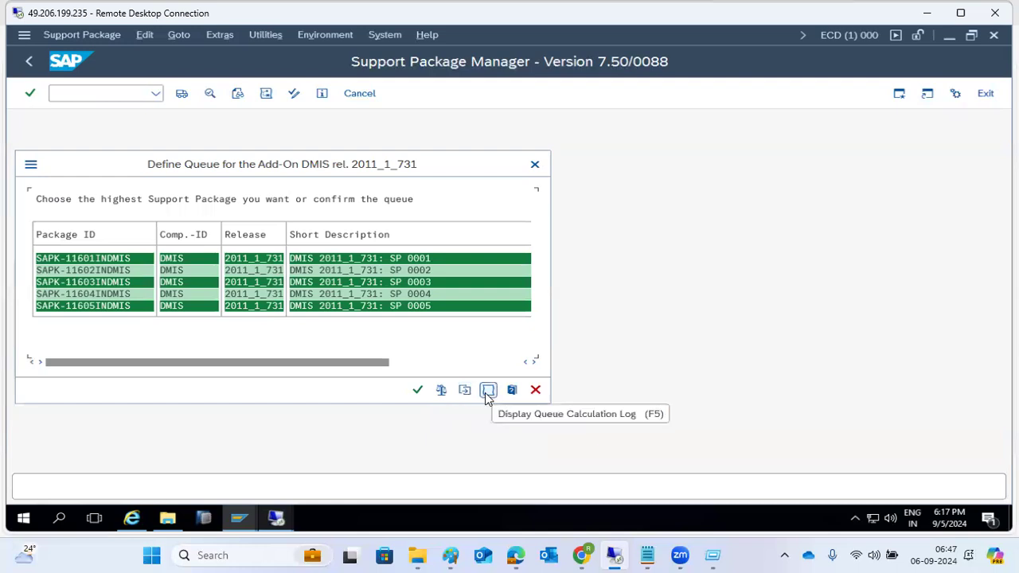
# Step: Confirm the DMIS queue SP 0001 to SP 0005 without adding Modification Adjustment Transports
pyautogui.click(418, 390)
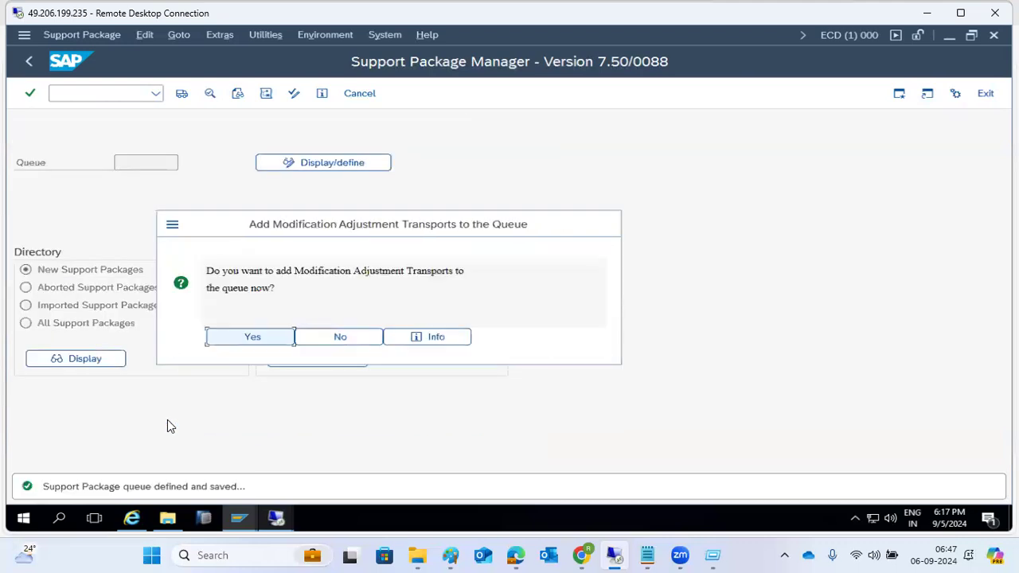
pyautogui.click(340, 337)
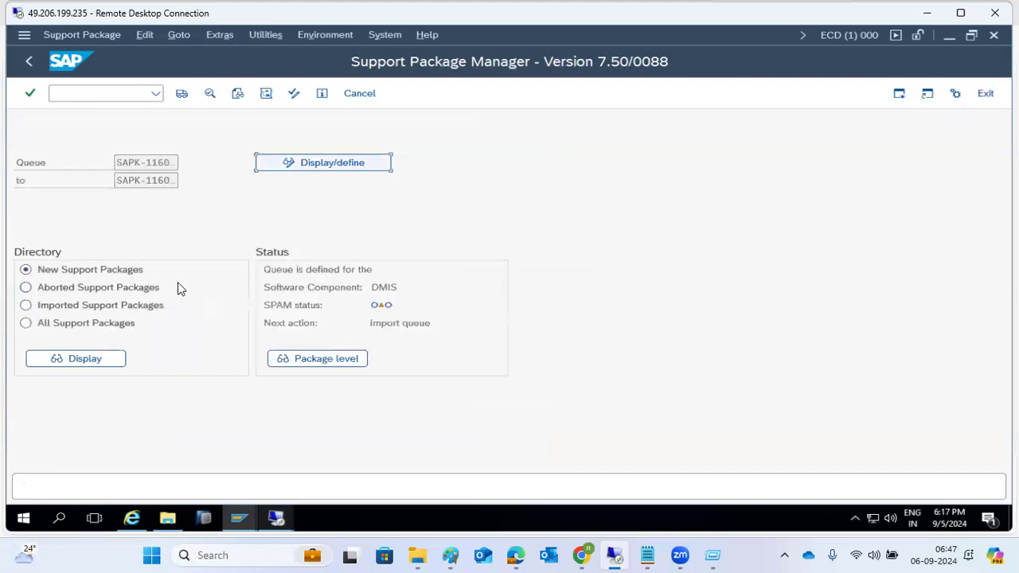
pyautogui.doubleClick(384, 287)
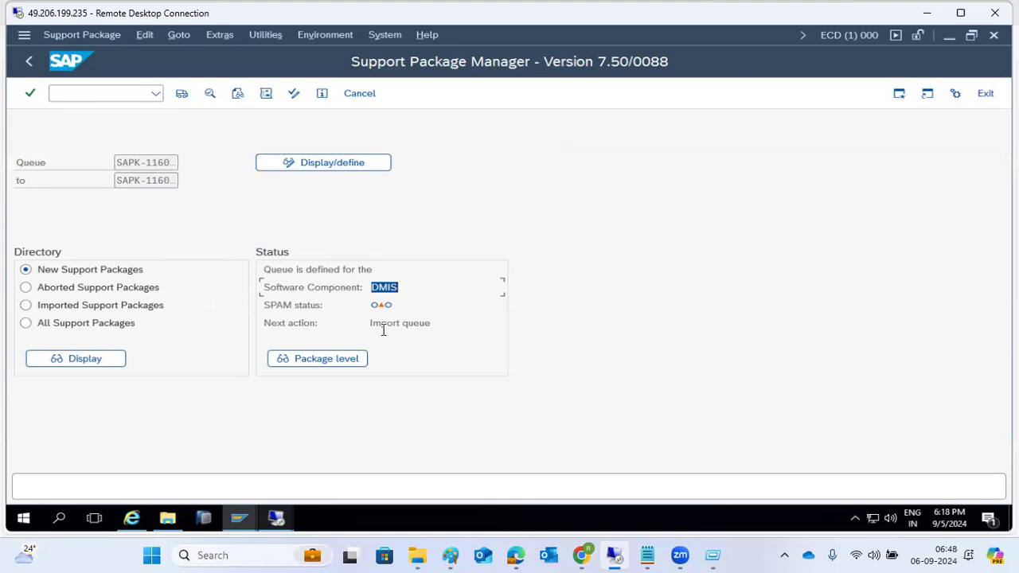
# Step: Start importing the DMIS queue, accepting the SAP Notes and setting Import 1 to continue in background immediately
pyautogui.click(182, 93)
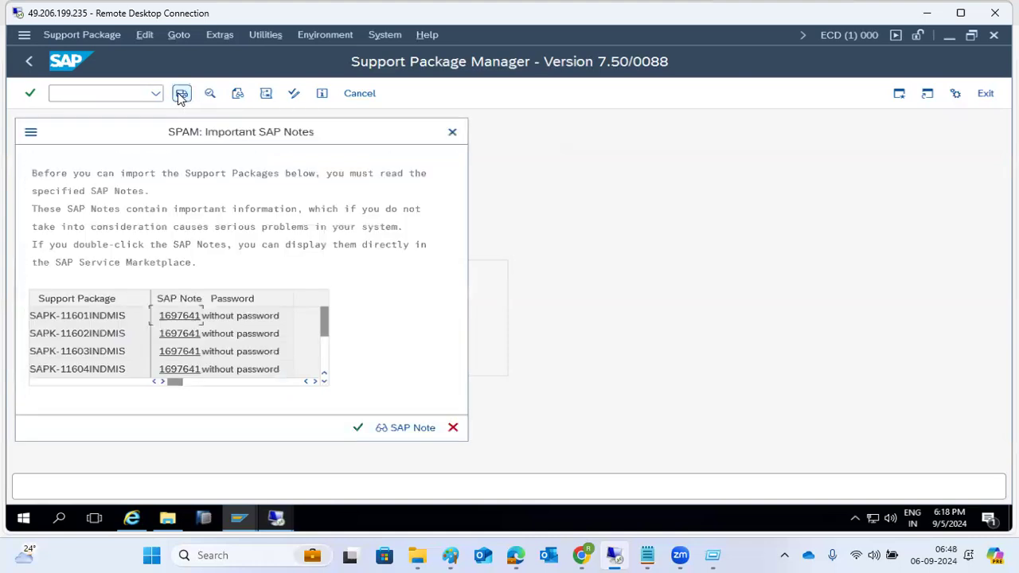
pyautogui.click(358, 427)
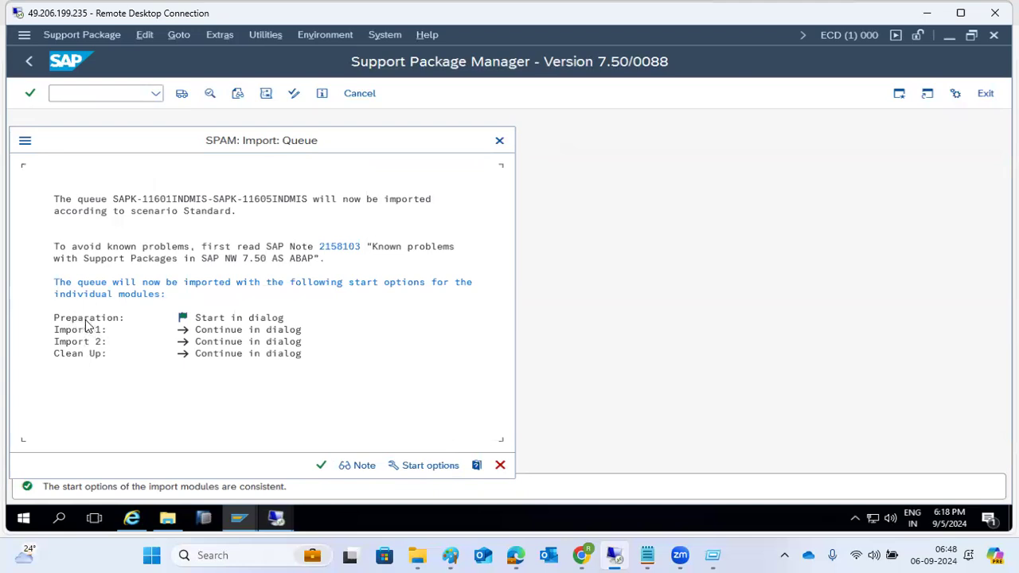
pyautogui.click(422, 467)
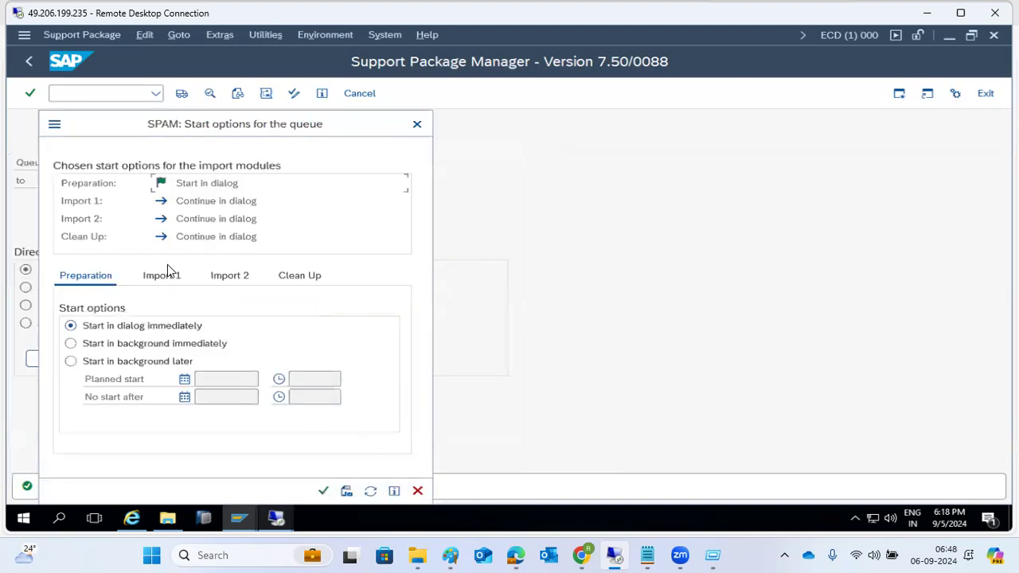
pyautogui.click(163, 275)
pyautogui.click(125, 343)
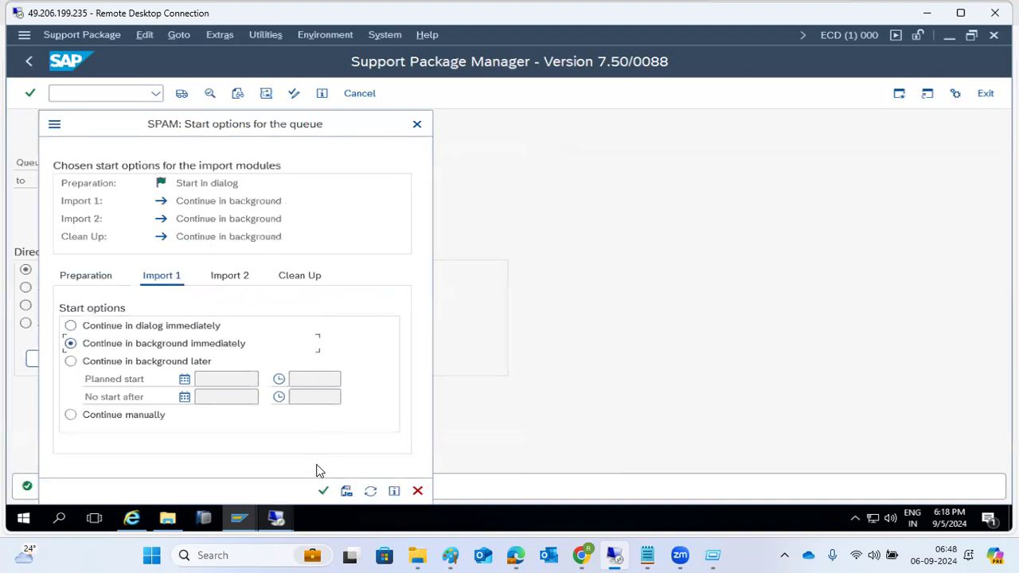
pyautogui.click(322, 494)
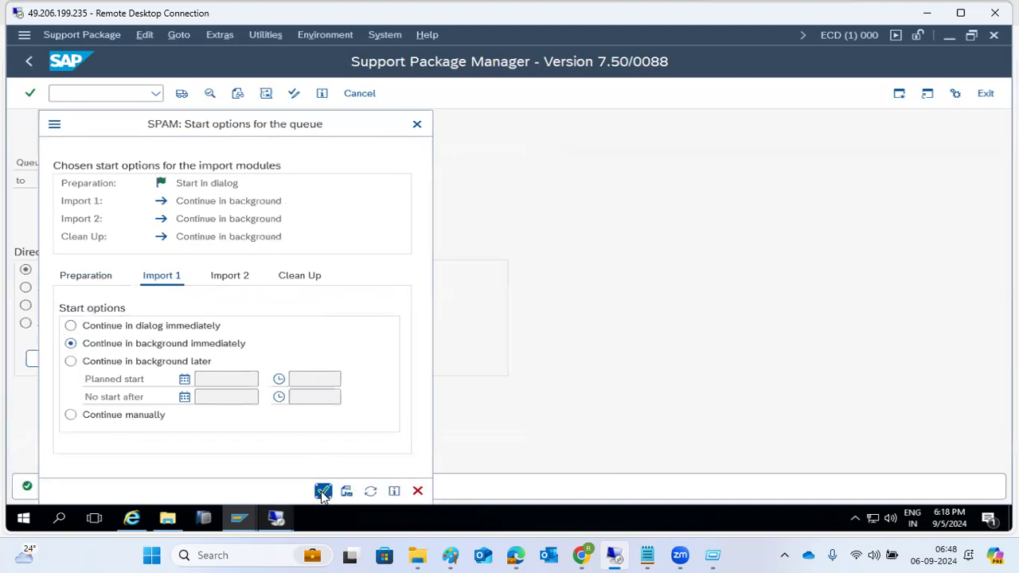
pyautogui.click(321, 466)
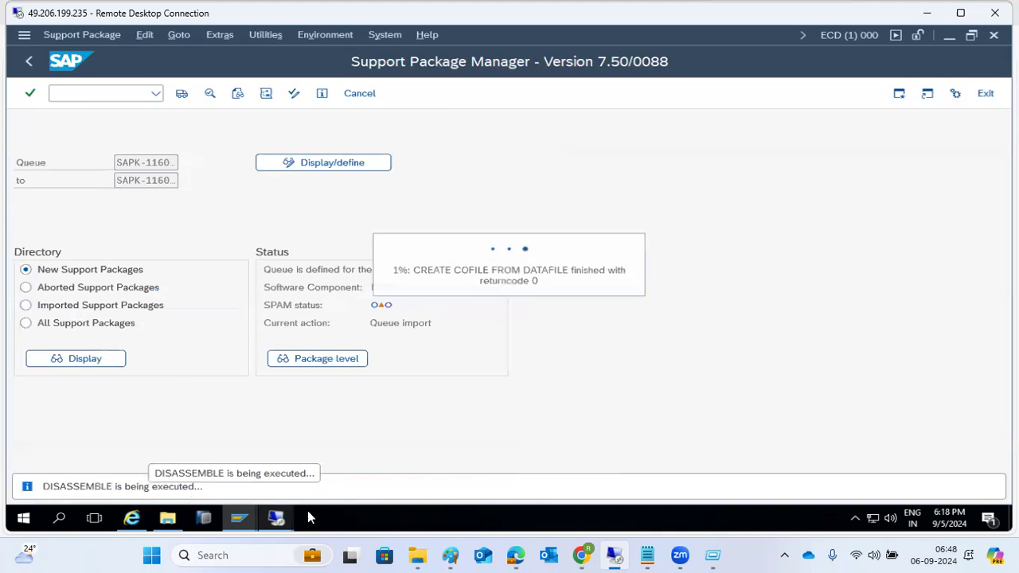
# Step: Switch to Chrome and open the "List of Phases in SPAM and SAINT" article on sapbasissolutions.wordpress.com
pyautogui.click(580, 554)
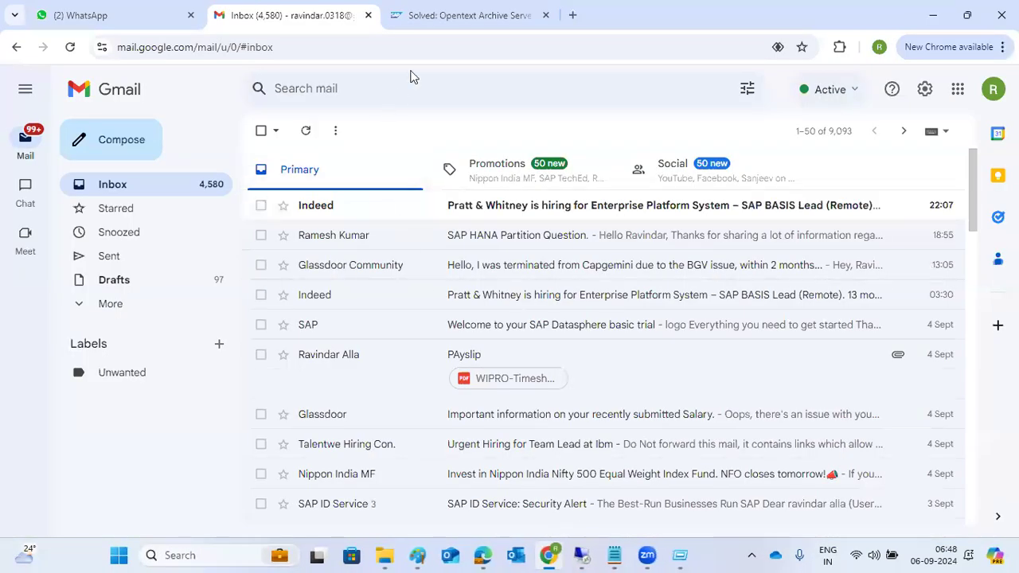
pyautogui.click(424, 26)
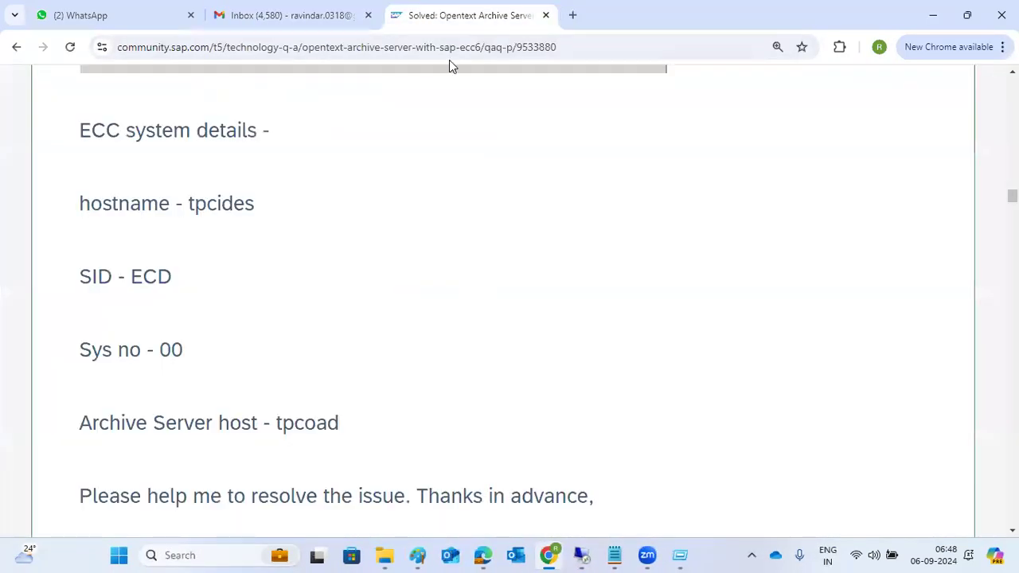
pyautogui.click(445, 47)
pyautogui.write('SPAM p')
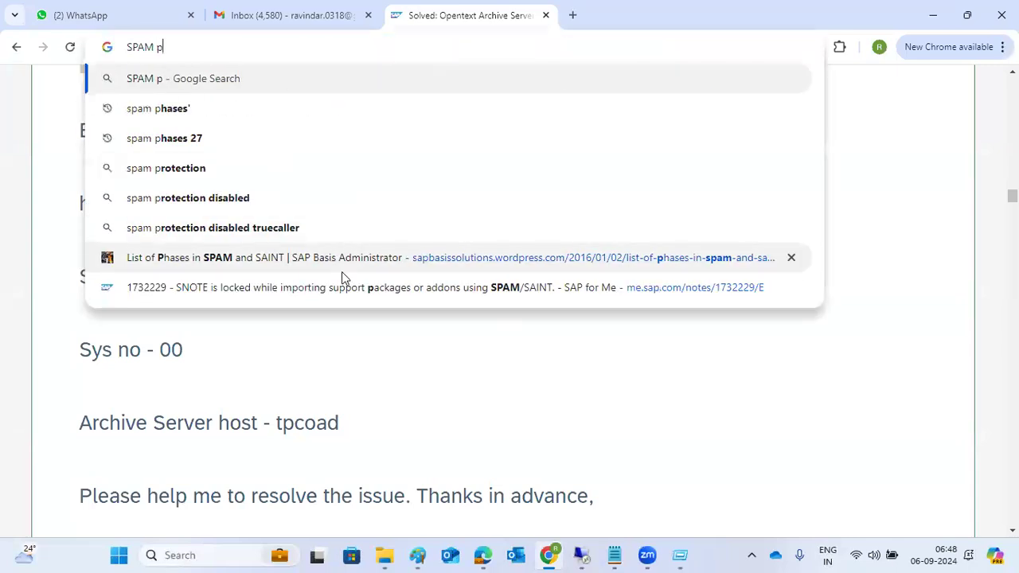
pyautogui.click(335, 269)
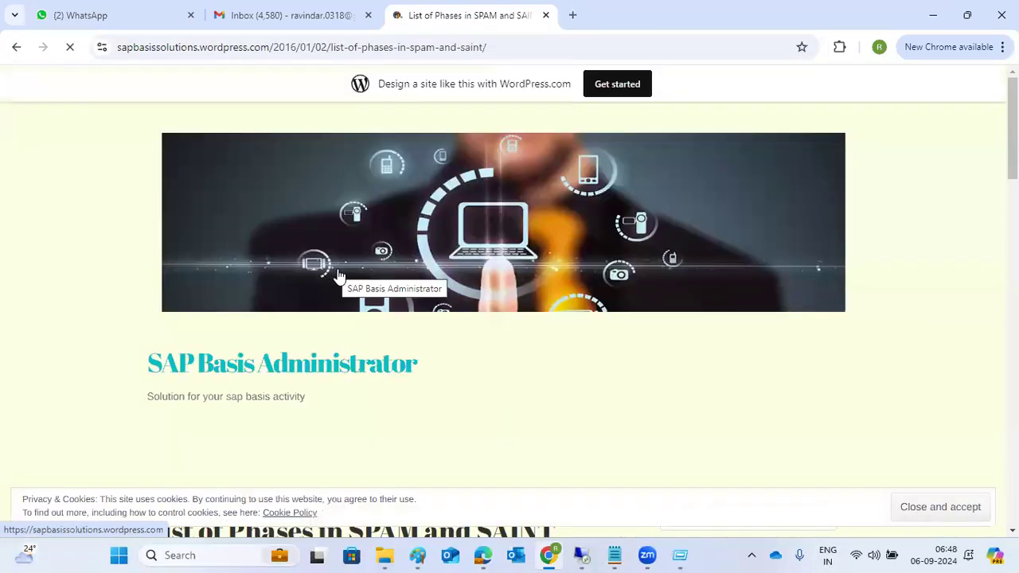
# Step: Examine the SPAM phases listed under the Preparation, Import 1, Import 2 and Clean Up modules
pyautogui.scroll(-5, 334, 298)
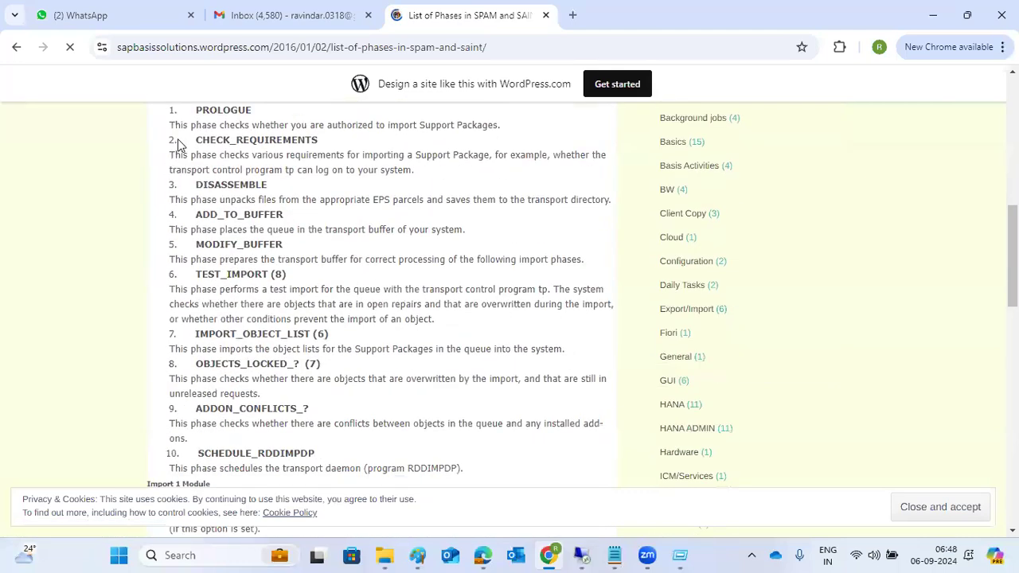
pyautogui.moveTo(194, 114); pyautogui.dragTo(255, 517)
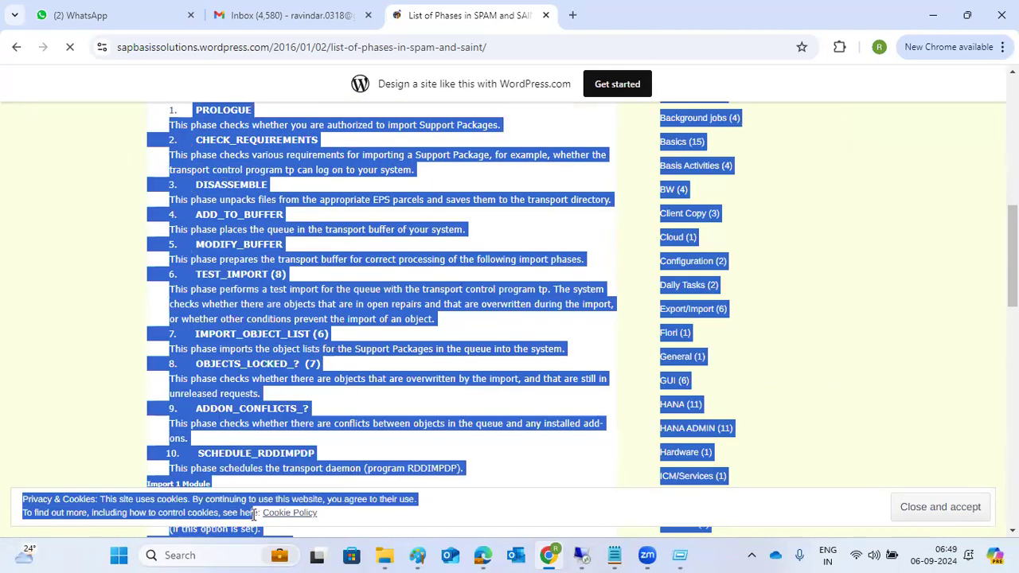
pyautogui.scroll(-3, 128, 351)
pyautogui.click(71, 275)
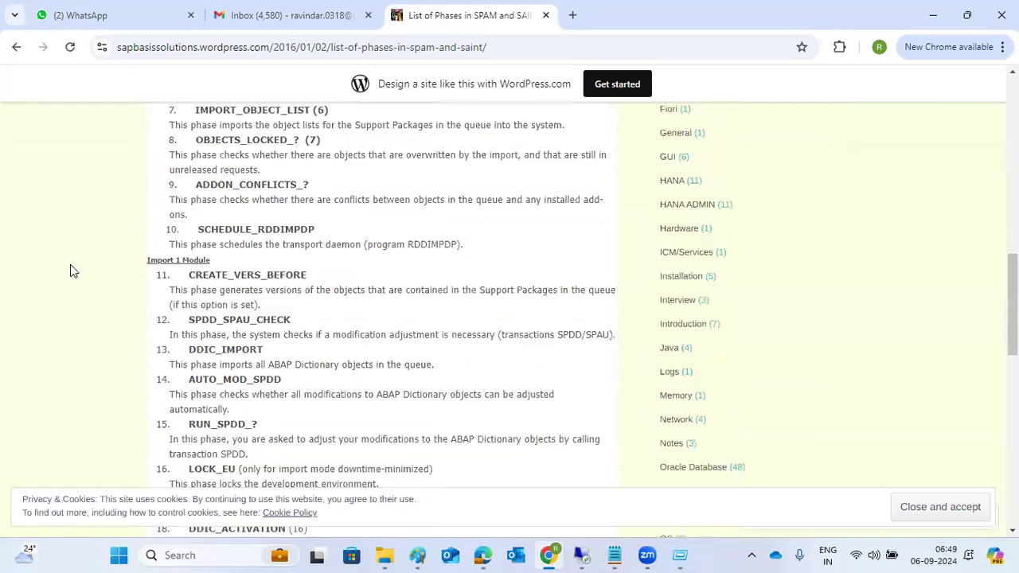
pyautogui.scroll(1, 104, 294)
pyautogui.moveTo(148, 334); pyautogui.dragTo(203, 348)
pyautogui.scroll(4, 205, 347)
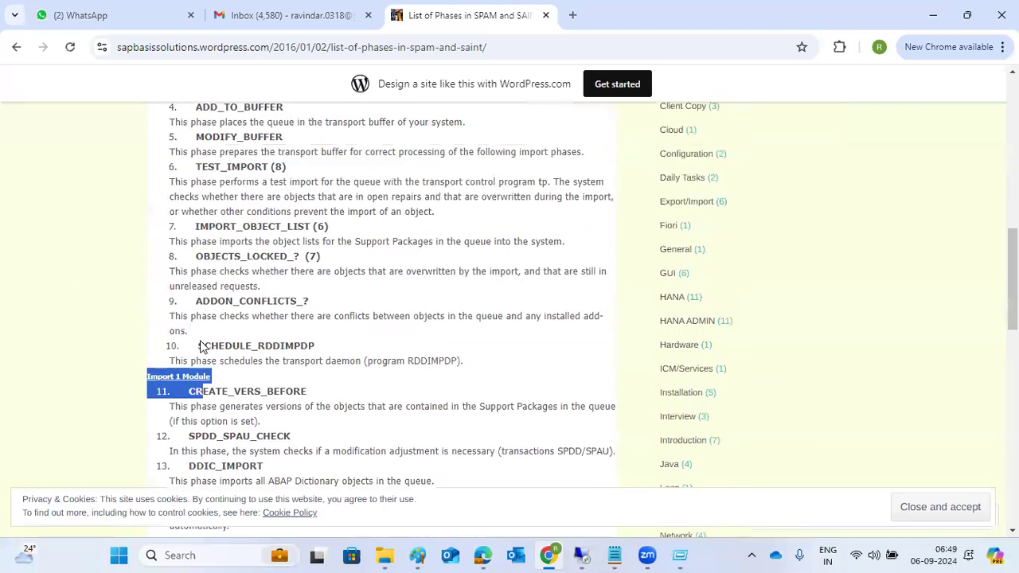
pyautogui.moveTo(129, 253); pyautogui.dragTo(100, 289)
pyautogui.scroll(-5, 119, 296)
pyautogui.click(111, 283)
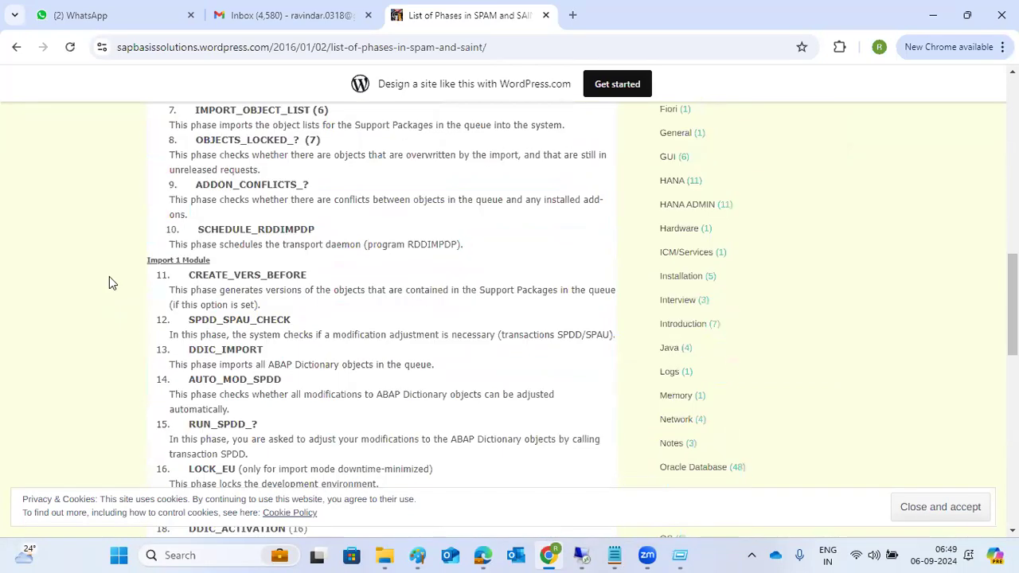
pyautogui.scroll(-6, 157, 255)
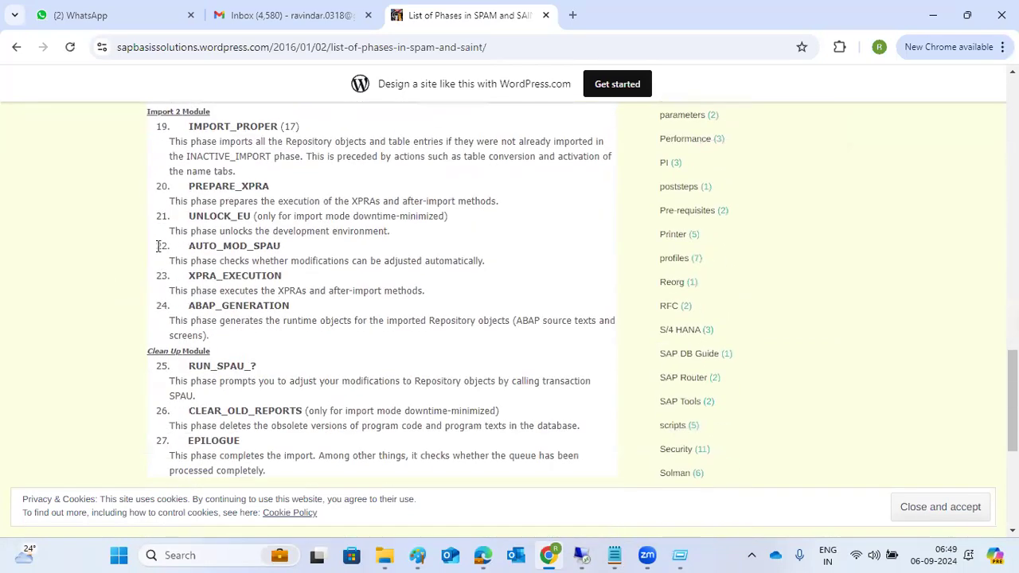
pyautogui.scroll(-2, 159, 251)
pyautogui.moveTo(256, 320); pyautogui.dragTo(140, 275)
pyautogui.scroll(15, 141, 273)
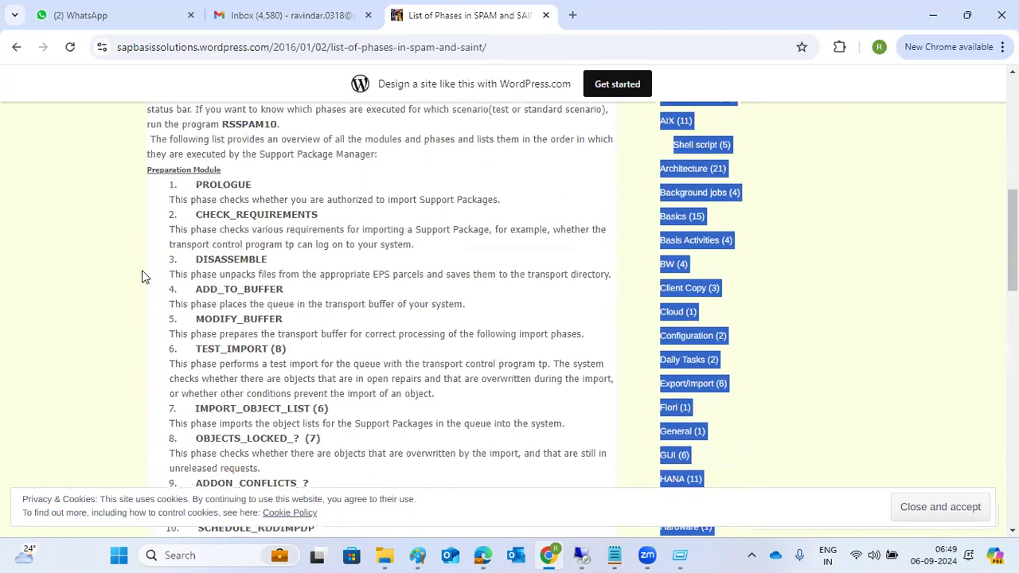
# Step: Check the progress of the queue import in the Remote Desktop session and switch to the Paint notes
pyautogui.moveTo(581, 555)
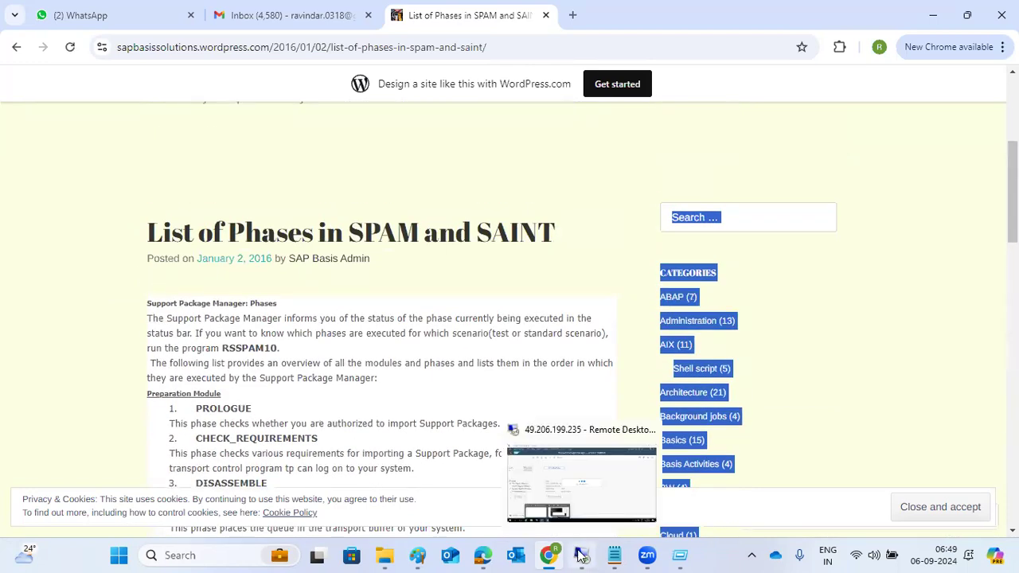
pyautogui.click(581, 485)
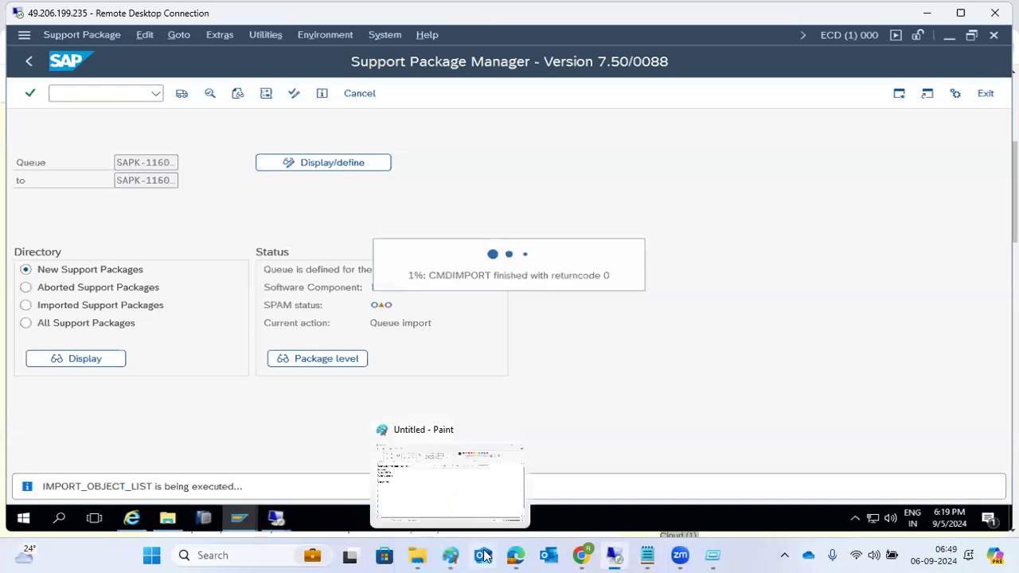
pyautogui.click(440, 555)
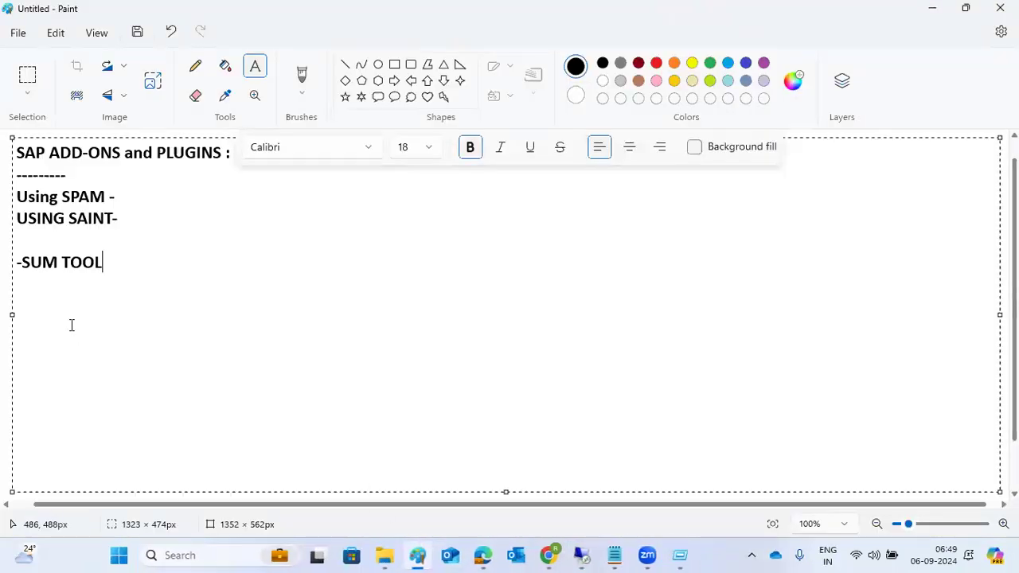
# Step: Add the notes "27 phases in SPAM ----" and "1- upto 18 - any time we can reset" below the SUM TOOL line
pyautogui.write('27 ')
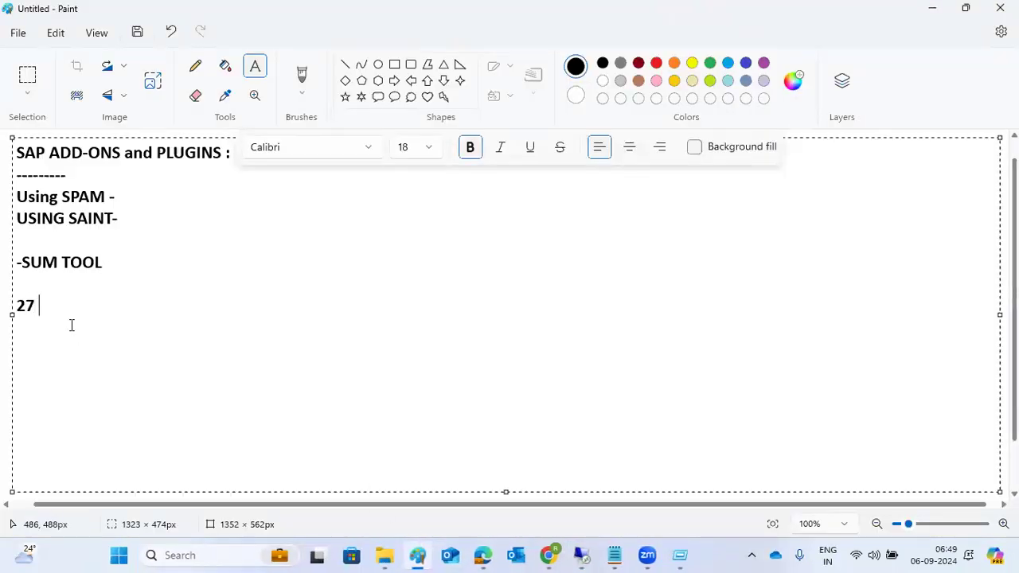
pyautogui.write('phases i')
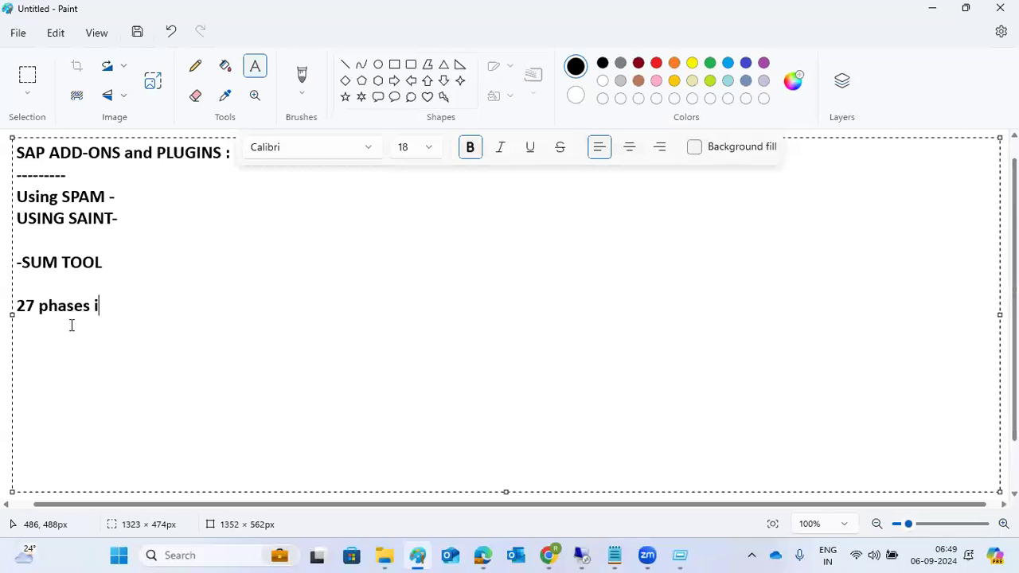
pyautogui.write('n SPAM ----')
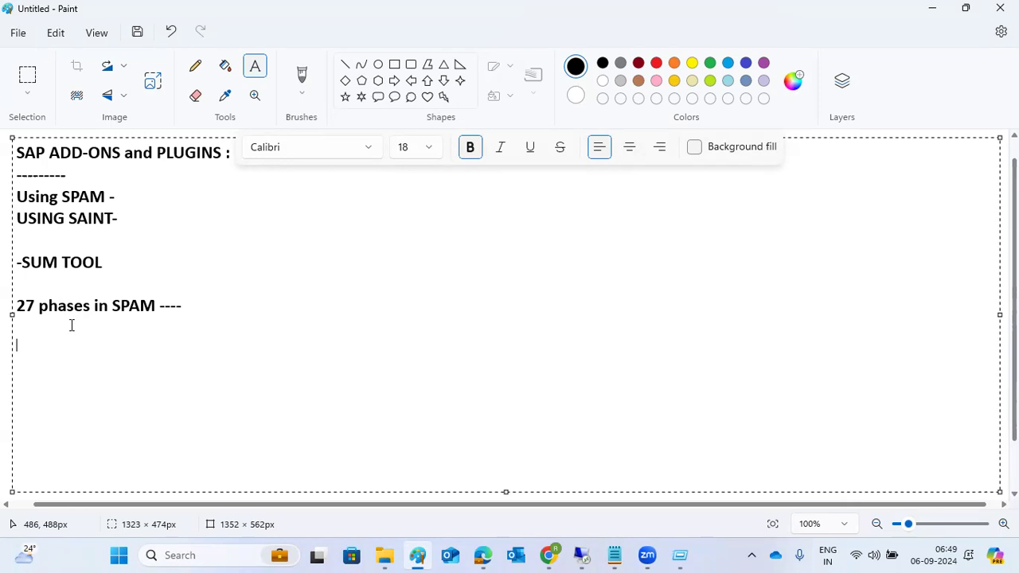
pyautogui.press('Return')
pyautogui.press('Return')
pyautogui.write('1- upto 18 - any time ')
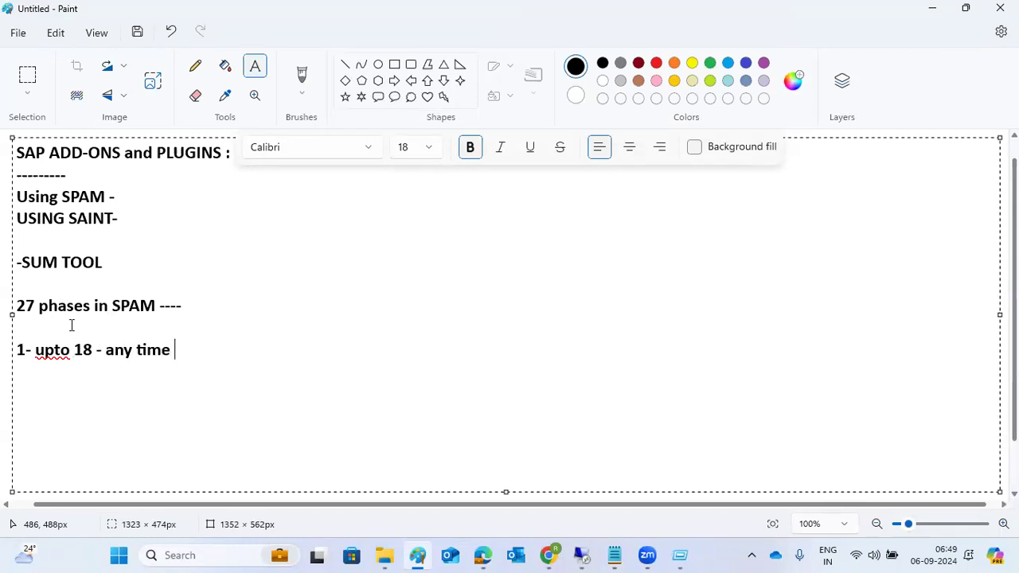
pyautogui.write('we can reset')
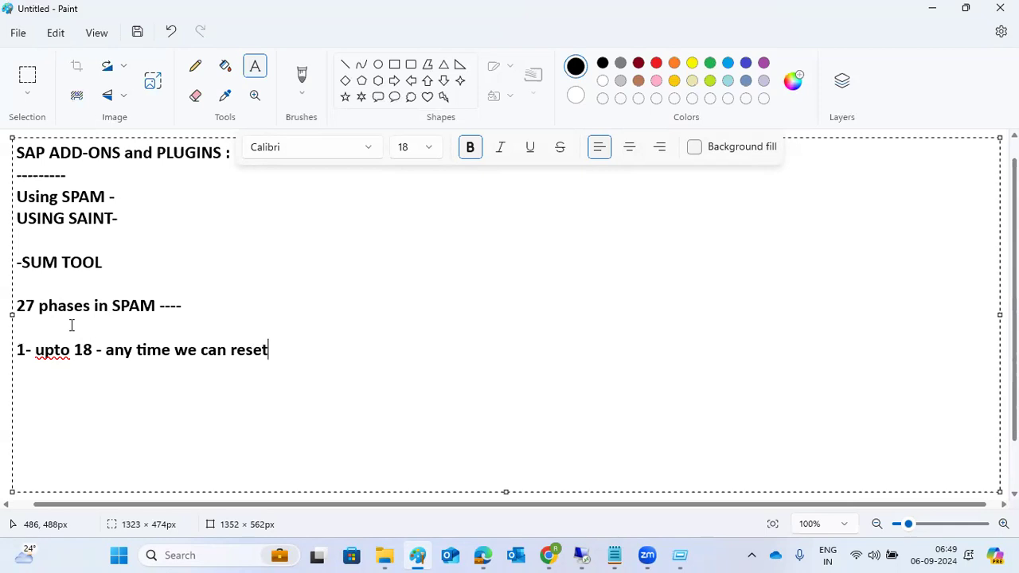
# Step: End the reset note with ".." and add the line "19- IMPORT_PROPER -wee cannot reset the upgrade"
pyautogui.write(' .. 19- IMPORT_PROER')
pyautogui.press('BackSpace')
pyautogui.press('BackSpace')
pyautogui.write('PER -')
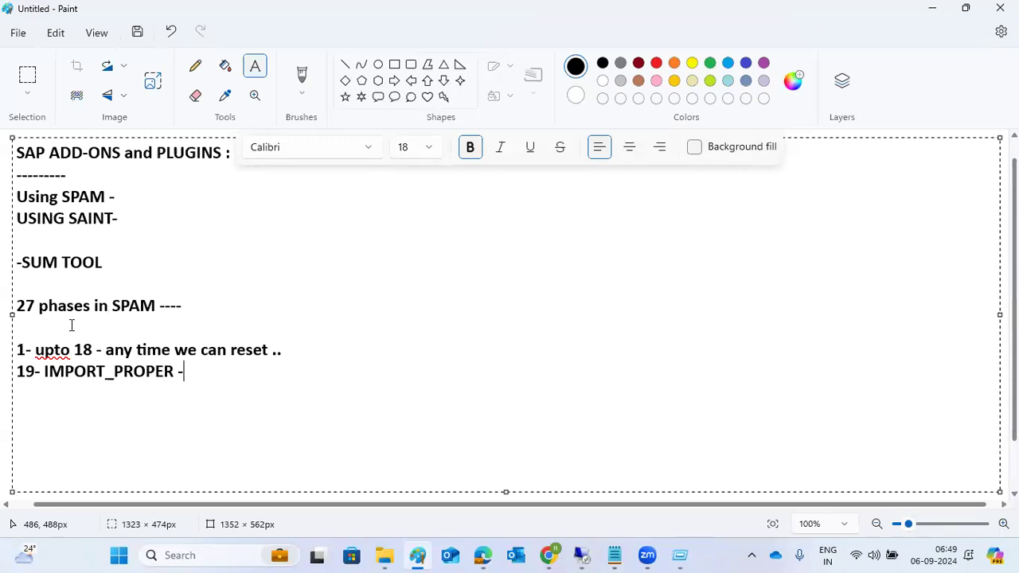
pyautogui.write('wee cann')
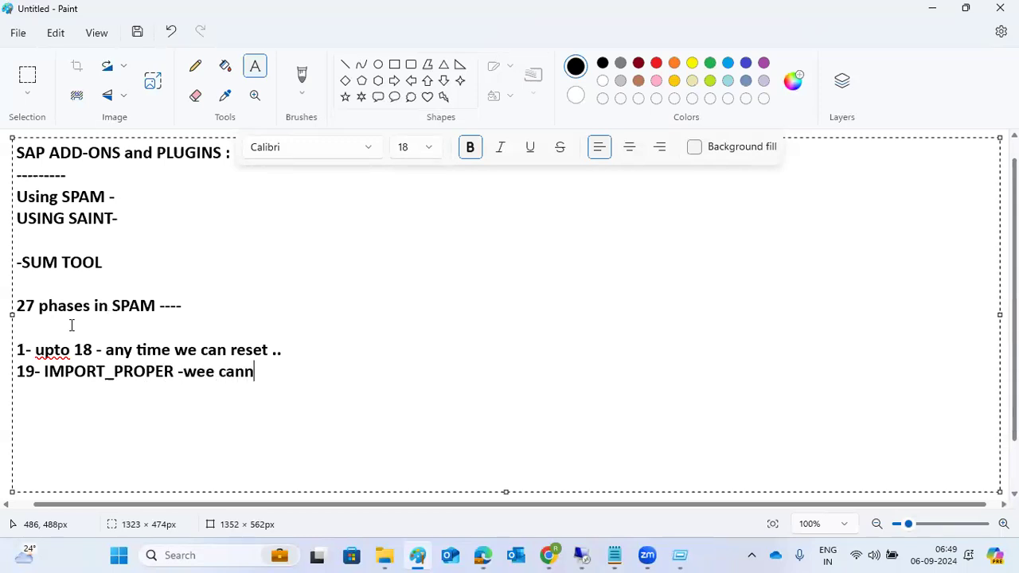
pyautogui.write('ot reset the upgrade')
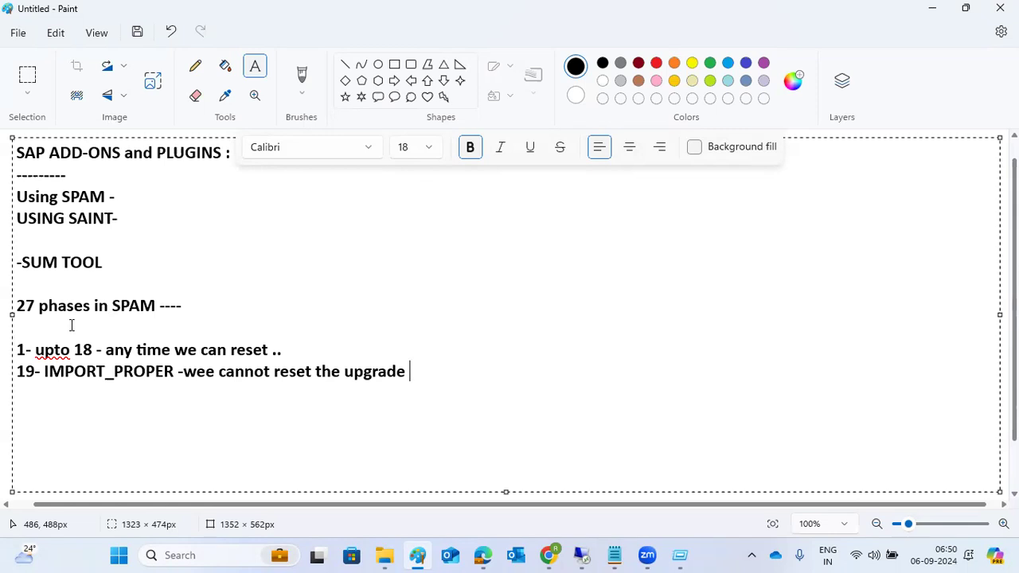
pyautogui.moveTo(410, 372); pyautogui.dragTo(8, 351)
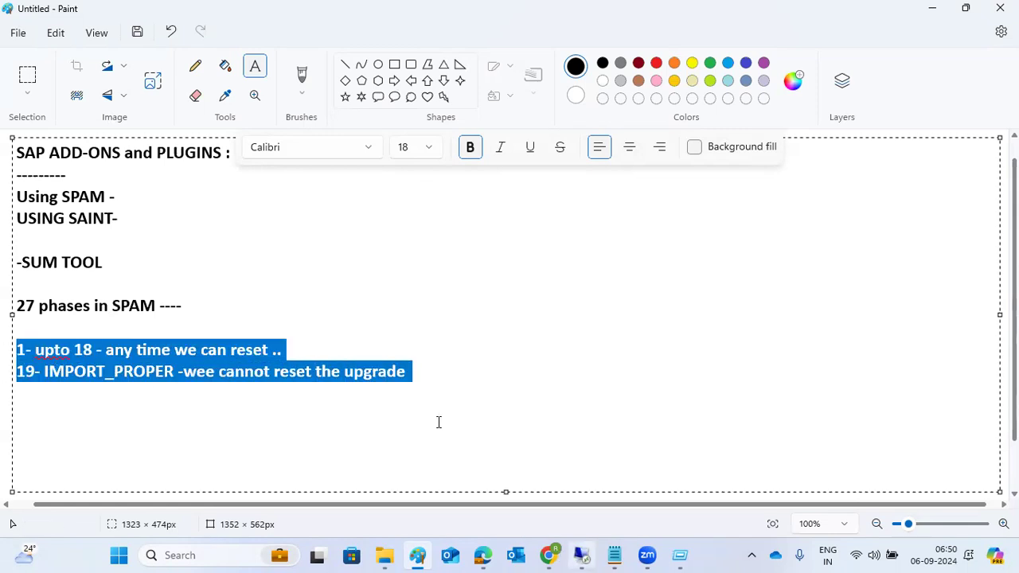
pyautogui.click(420, 385)
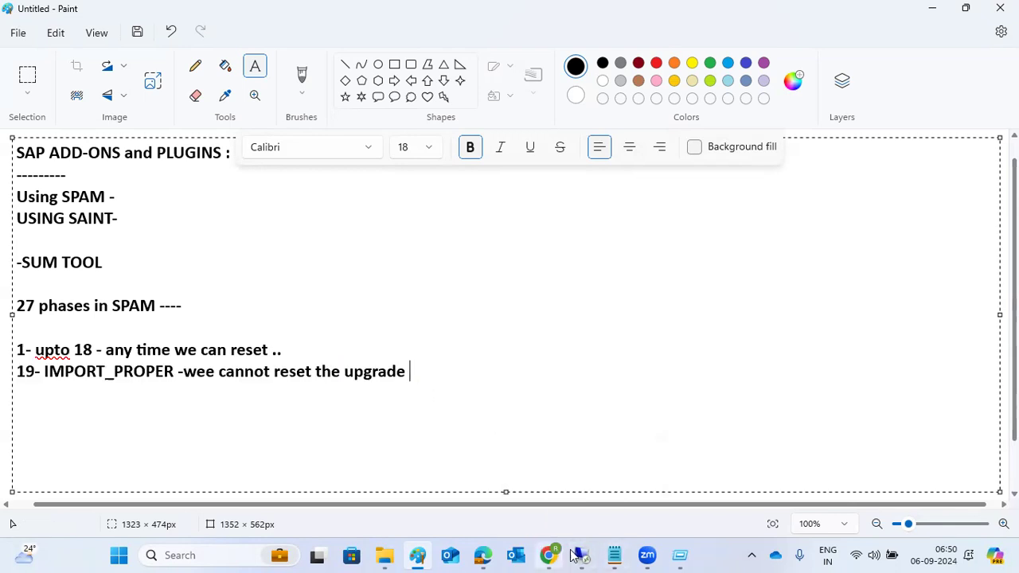
# Step: Switch to the Remote Desktop session, leave the NW1 runtime error and open background execution for the program RSUPGRES
pyautogui.moveTo(577, 555)
pyautogui.click(594, 493)
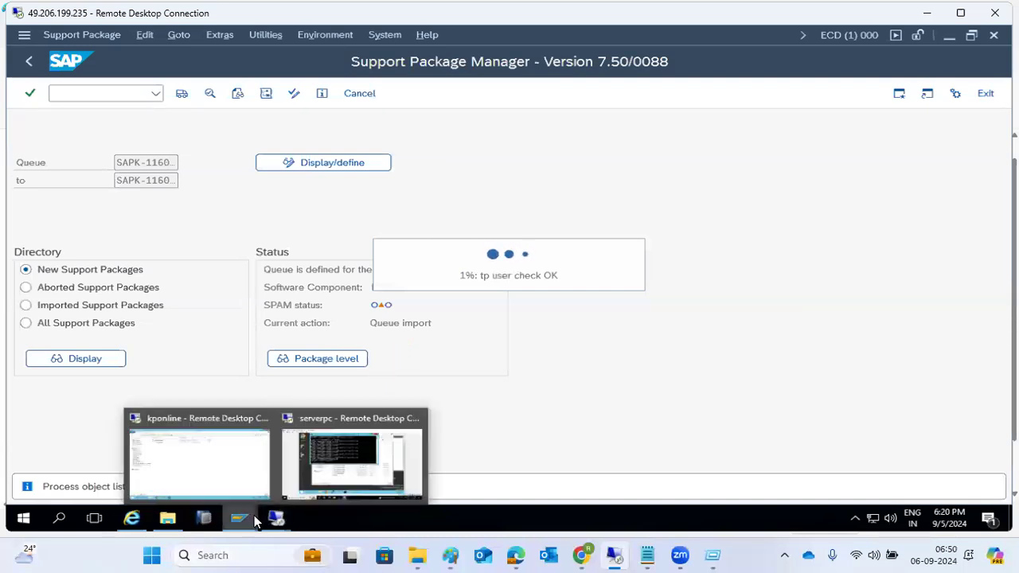
pyautogui.moveTo(253, 521)
pyautogui.click(460, 447)
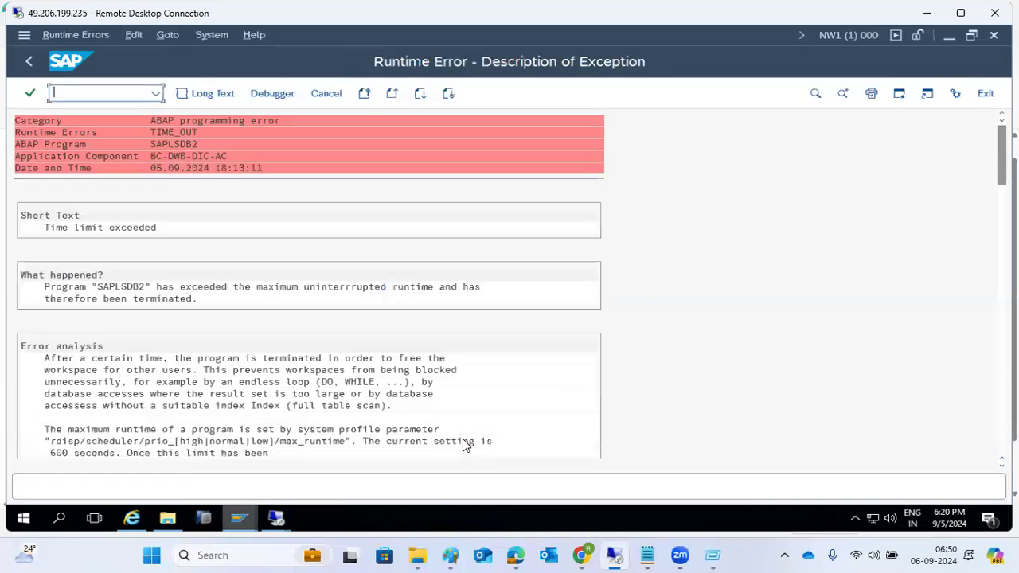
pyautogui.click(30, 61)
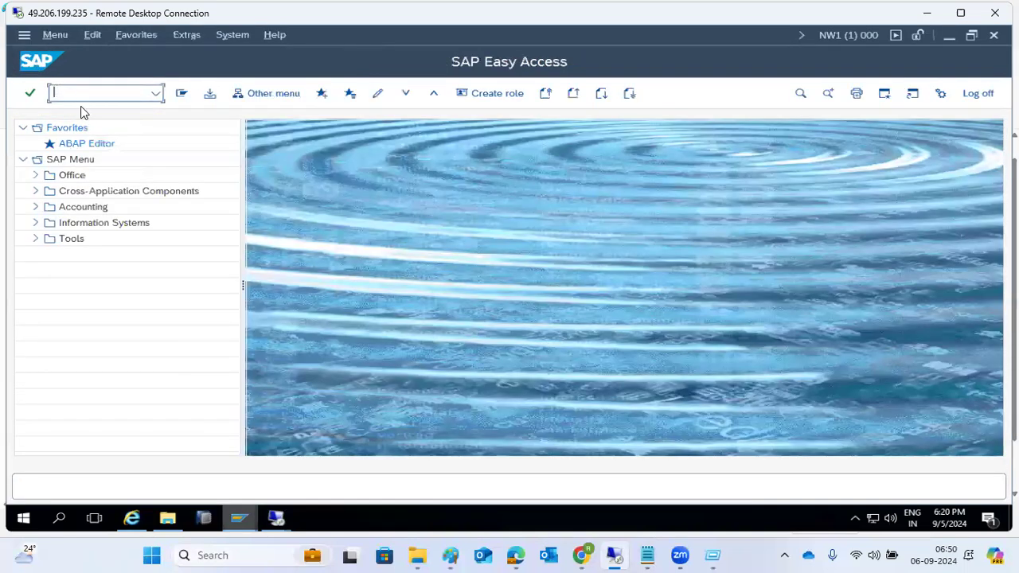
pyautogui.write('se38')
pyautogui.press('Return')
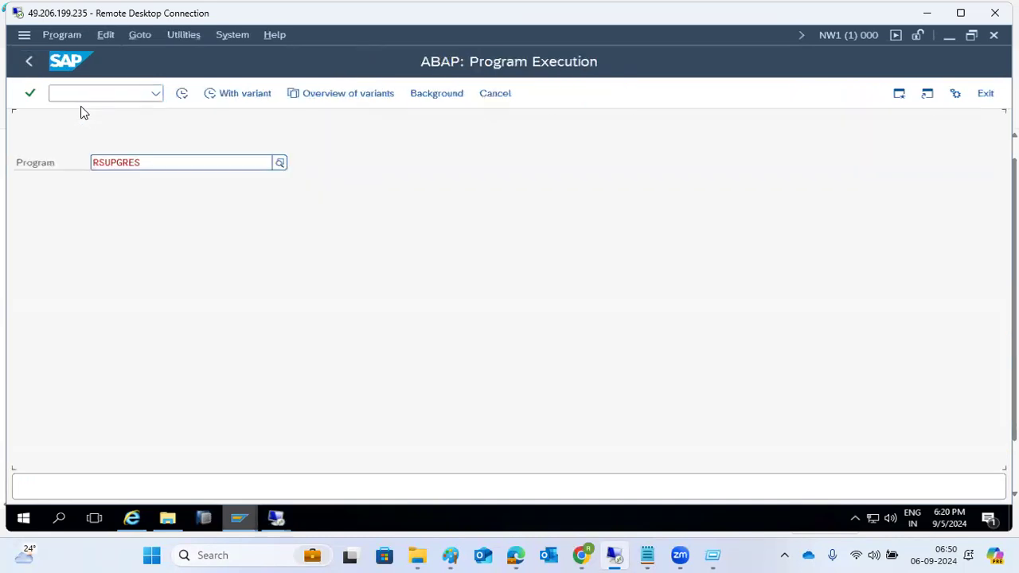
pyautogui.click(425, 98)
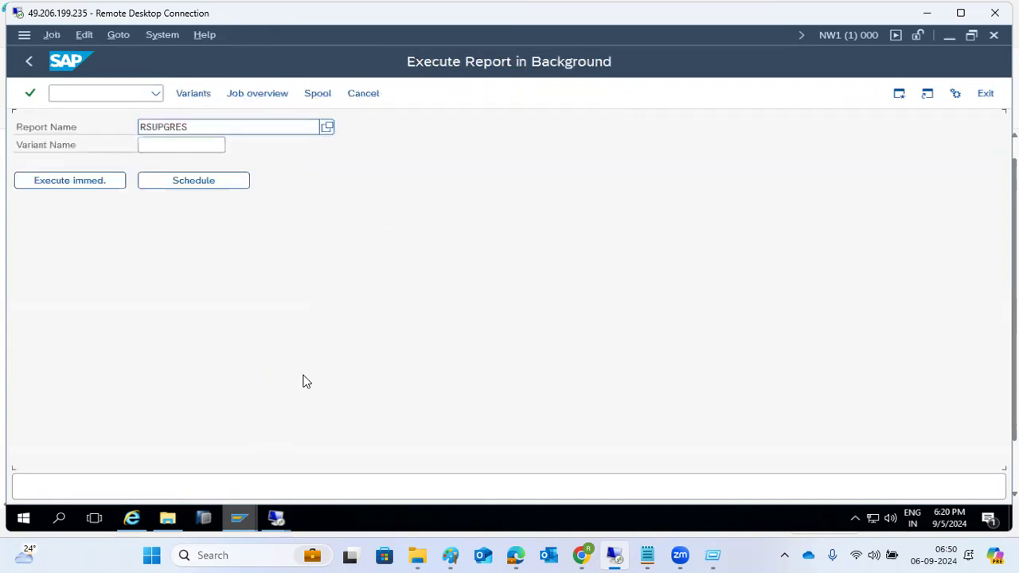
# Step: Check the RSUPGREV.NW1 files in the usr\sap\put\tmp folder on the kponline server and return to the SAP session
pyautogui.moveTo(275, 530)
pyautogui.click(247, 489)
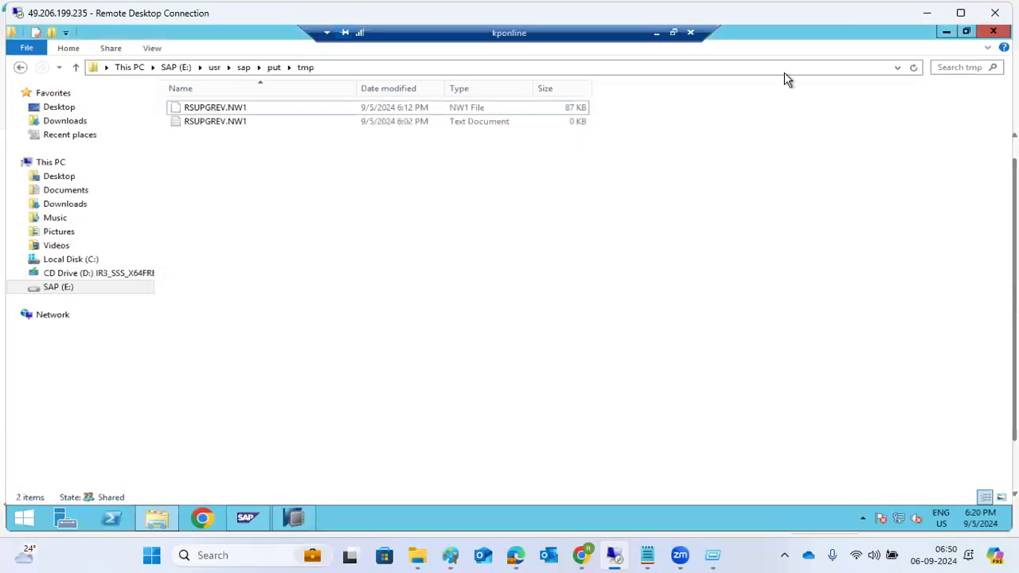
pyautogui.hotkey('shift', 'F10')
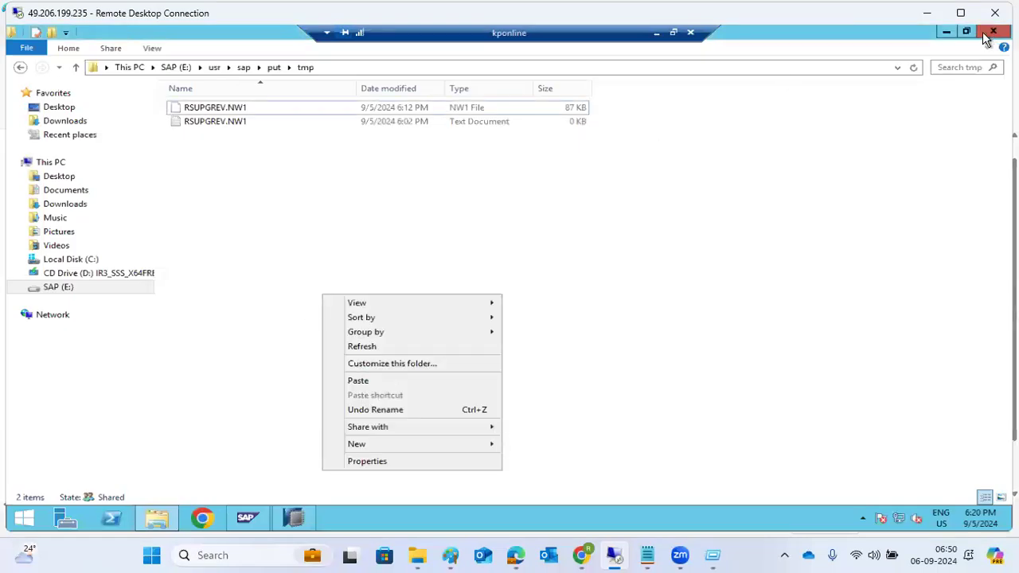
pyautogui.click(663, 32)
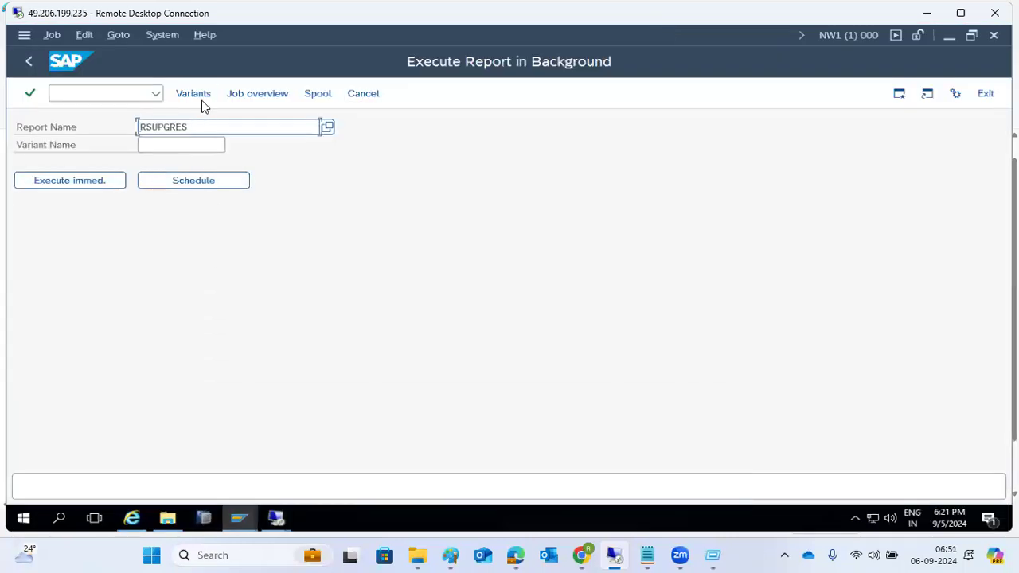
# Step: Run RSUPGRES immediately as a background job, check its job log in the job overview and return to SAP Easy Access
pyautogui.click(90, 181)
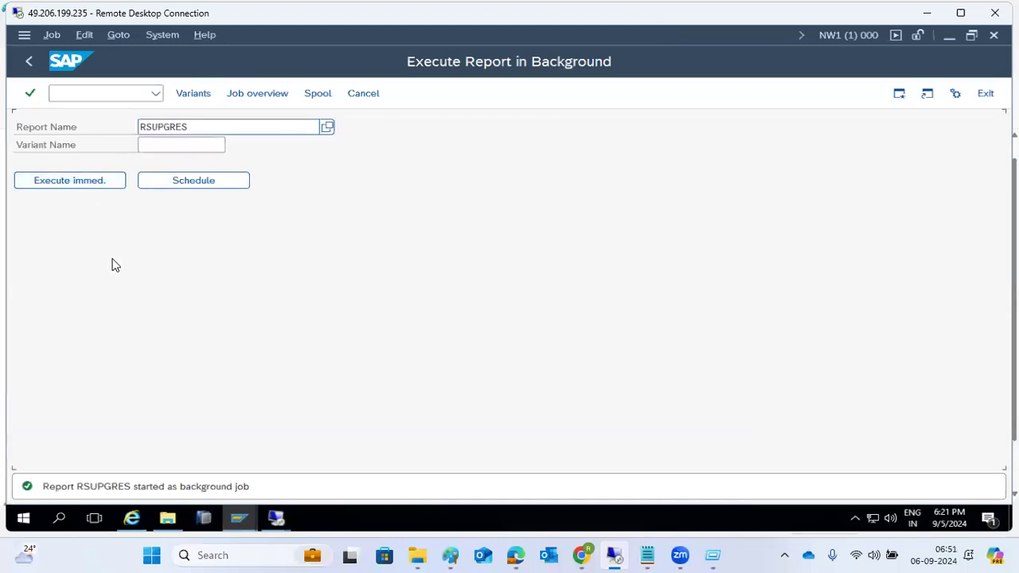
pyautogui.click(249, 96)
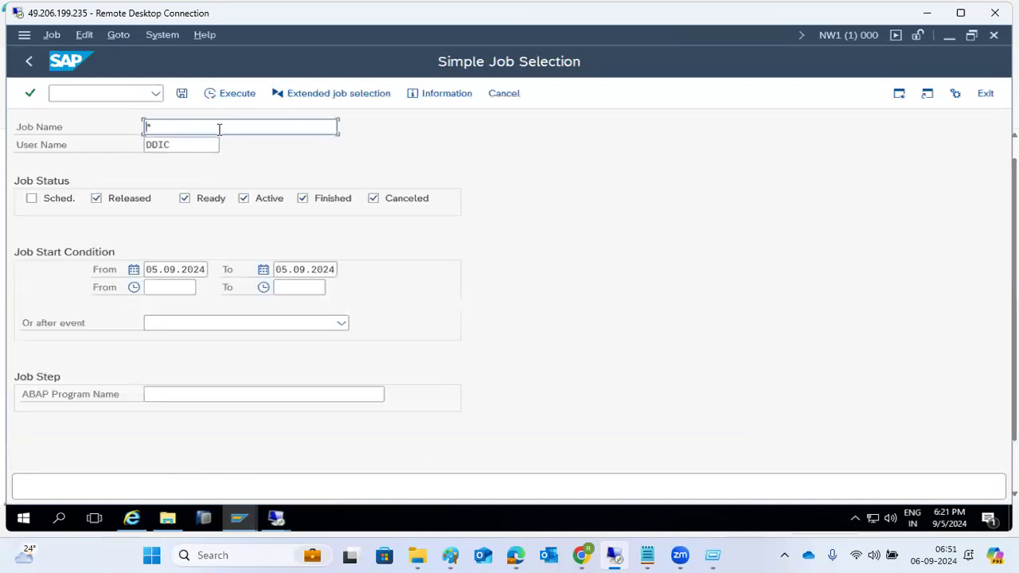
pyautogui.click(229, 97)
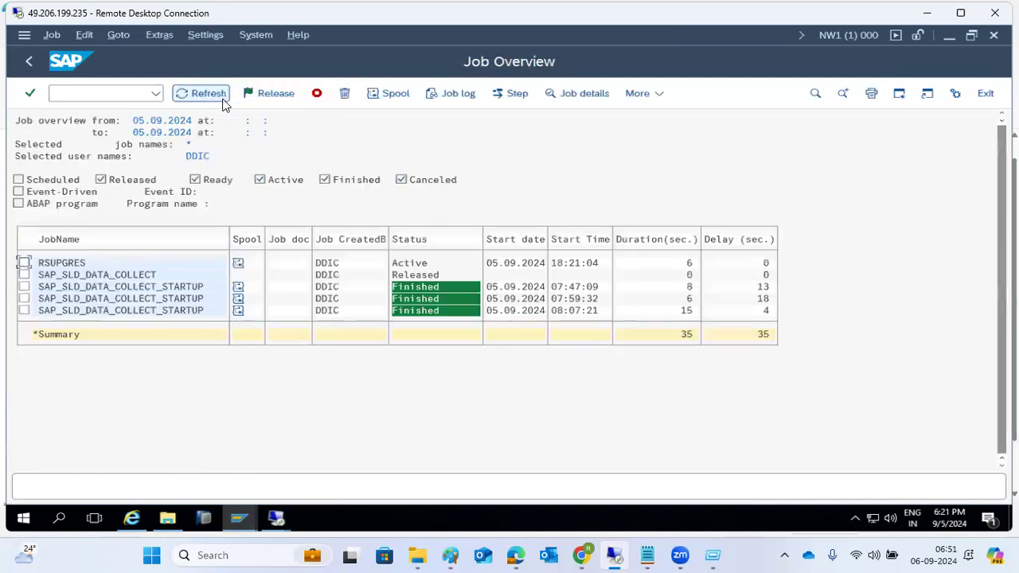
pyautogui.click(61, 263)
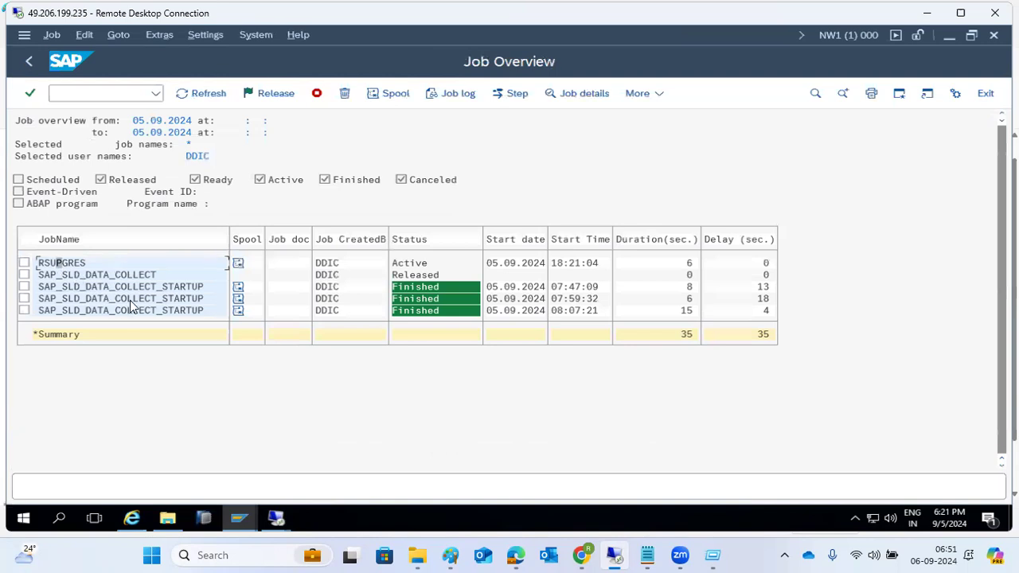
pyautogui.click(450, 94)
pyautogui.click(32, 60)
pyautogui.click(29, 62)
pyautogui.click(30, 64)
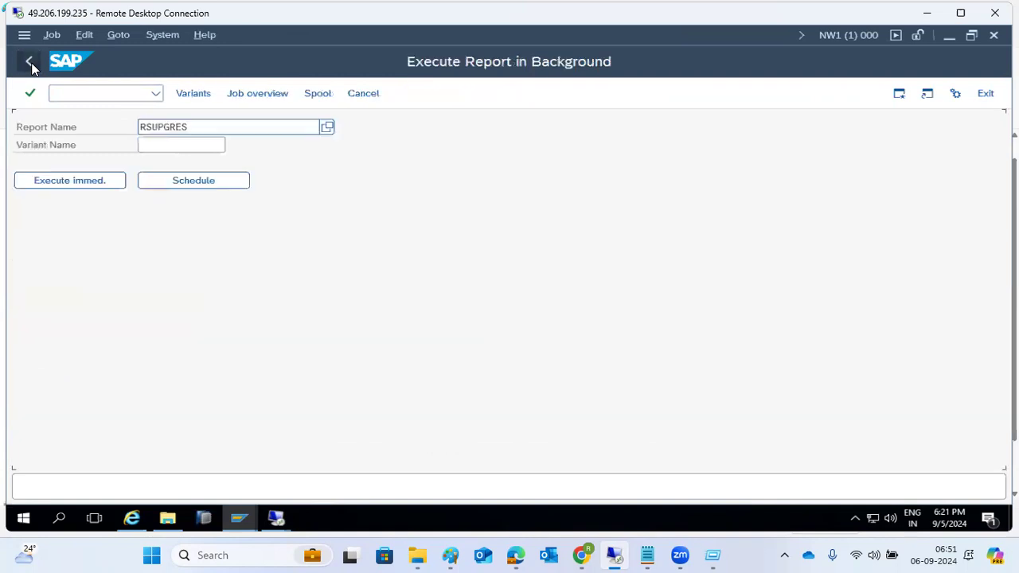
pyautogui.click(31, 63)
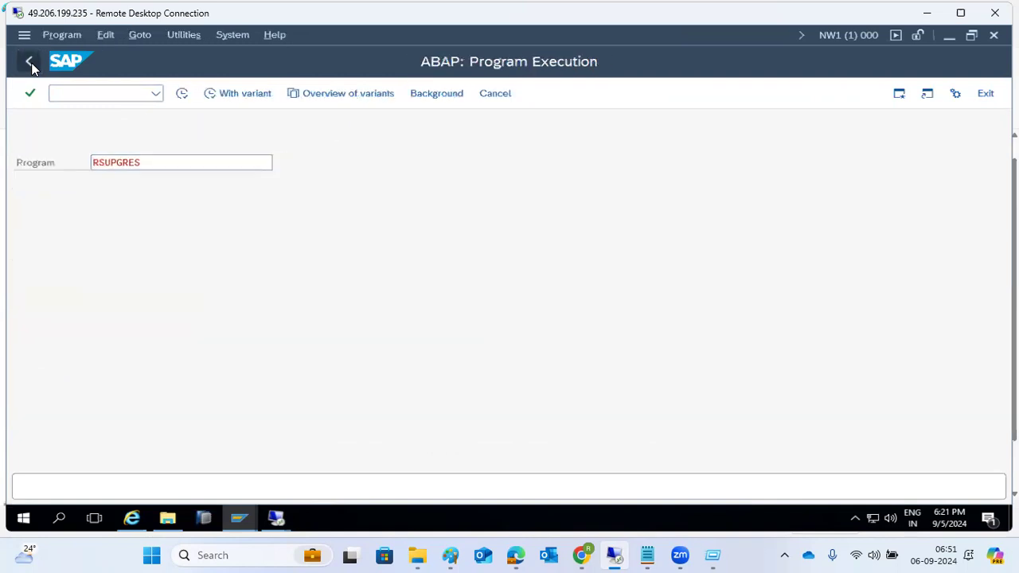
pyautogui.click(31, 63)
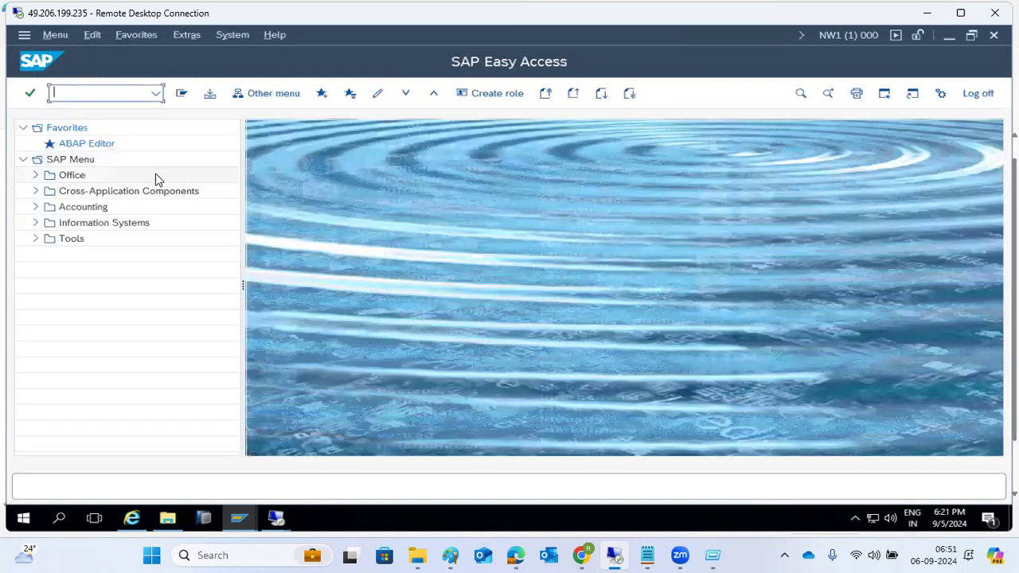
# Step: Open transaction SMLG in NW1 and examine the load distribution across the kponline instances
pyautogui.write('smlg')
pyautogui.press('Return')
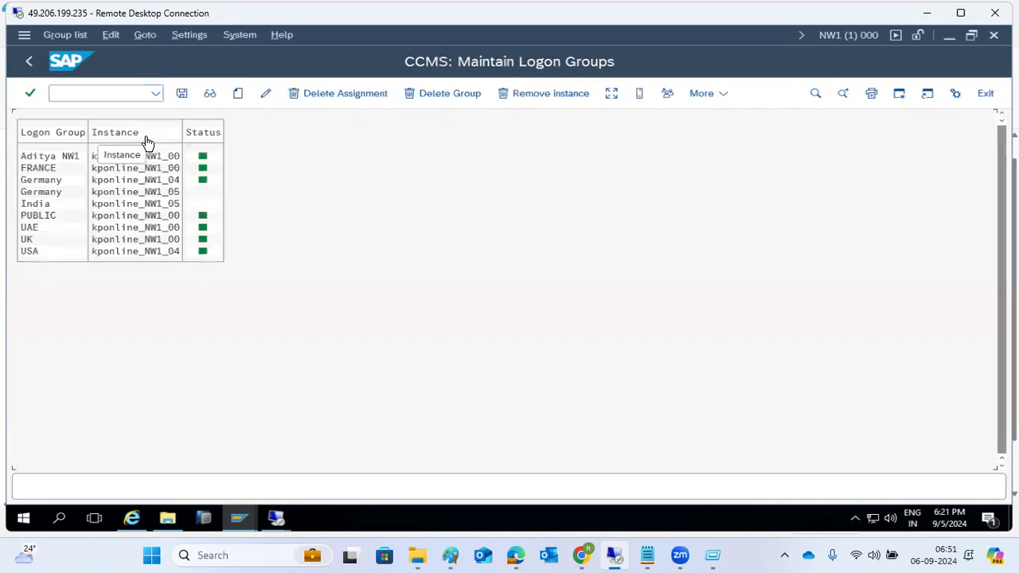
pyautogui.click(611, 94)
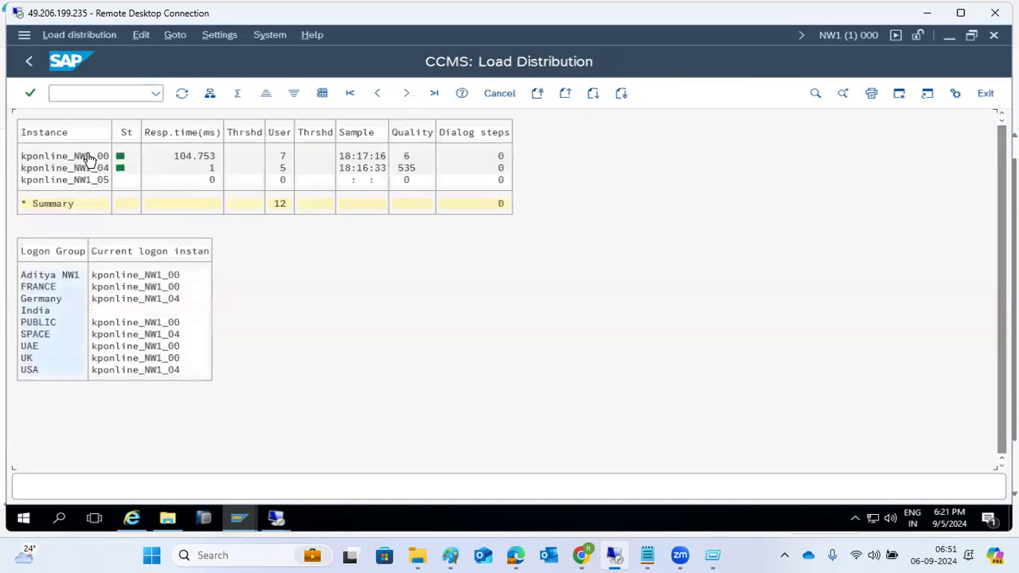
pyautogui.click(89, 157)
pyautogui.click(94, 169)
# Step: Open the system-wide list of user sessions in NW1 and review the session types and application information
pyautogui.click(128, 92)
pyautogui.write('/')
pyautogui.press('Return')
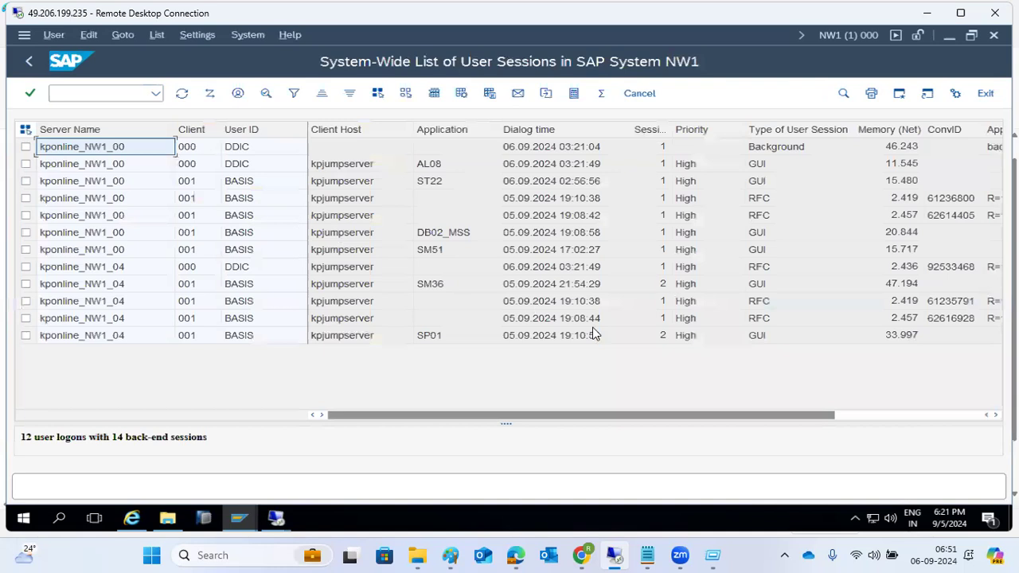
pyautogui.click(861, 415)
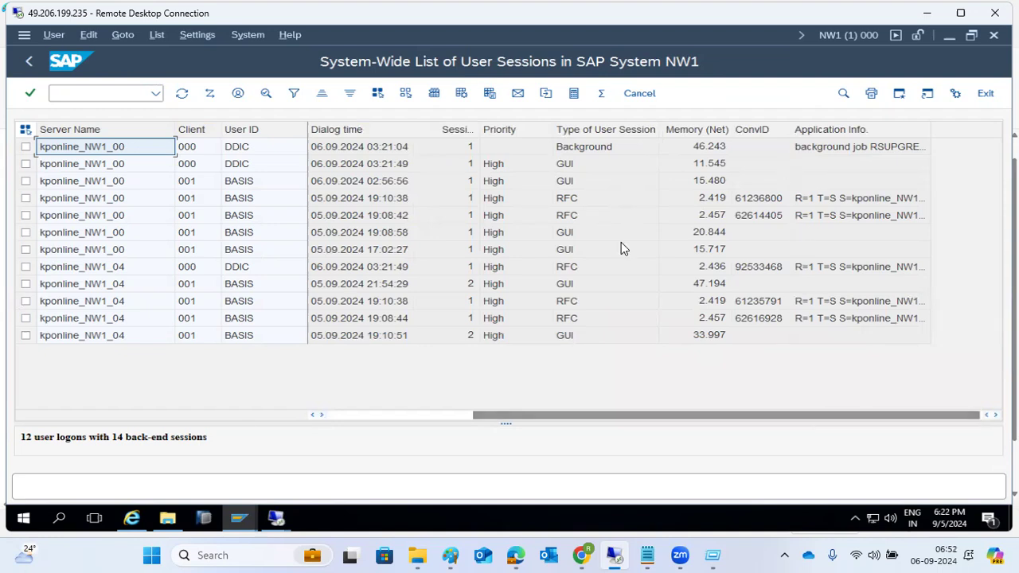
pyautogui.click(338, 417)
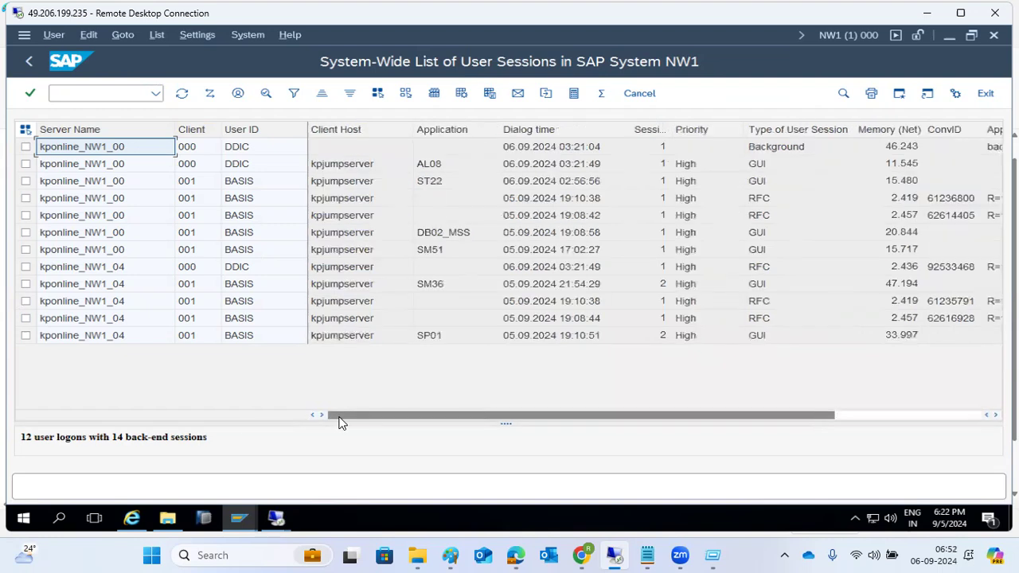
# Step: Return to Support Package Manager in ECD, confirm the user-defined stop before Import 1 and refresh the queue import status
pyautogui.click(229, 520)
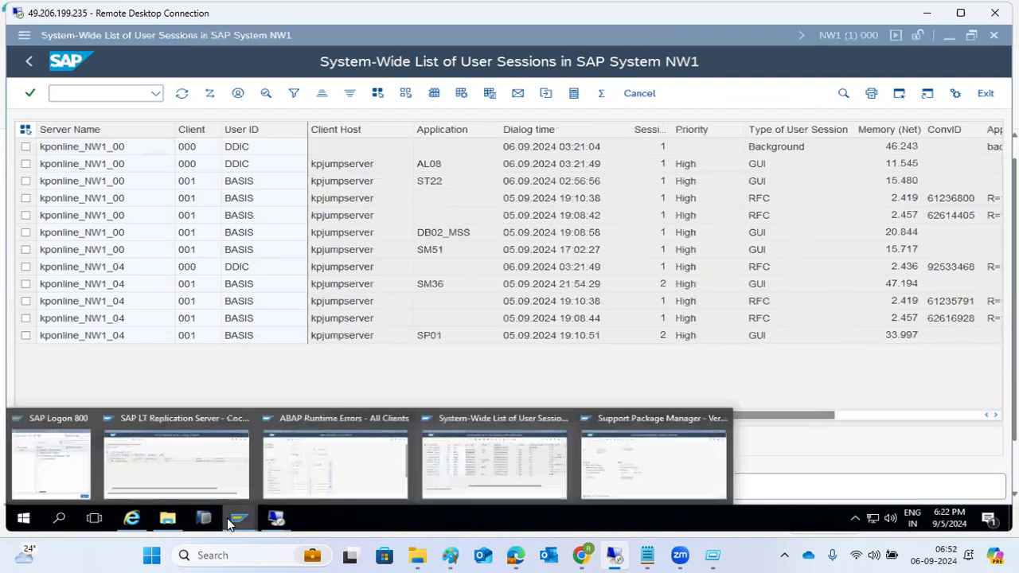
pyautogui.click(640, 464)
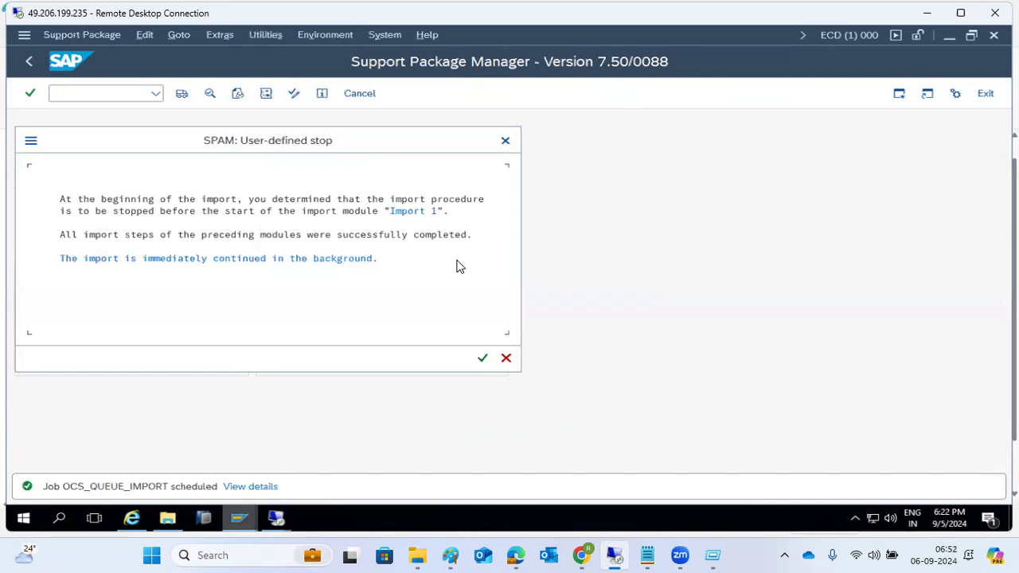
pyautogui.click(375, 214)
pyautogui.click(483, 357)
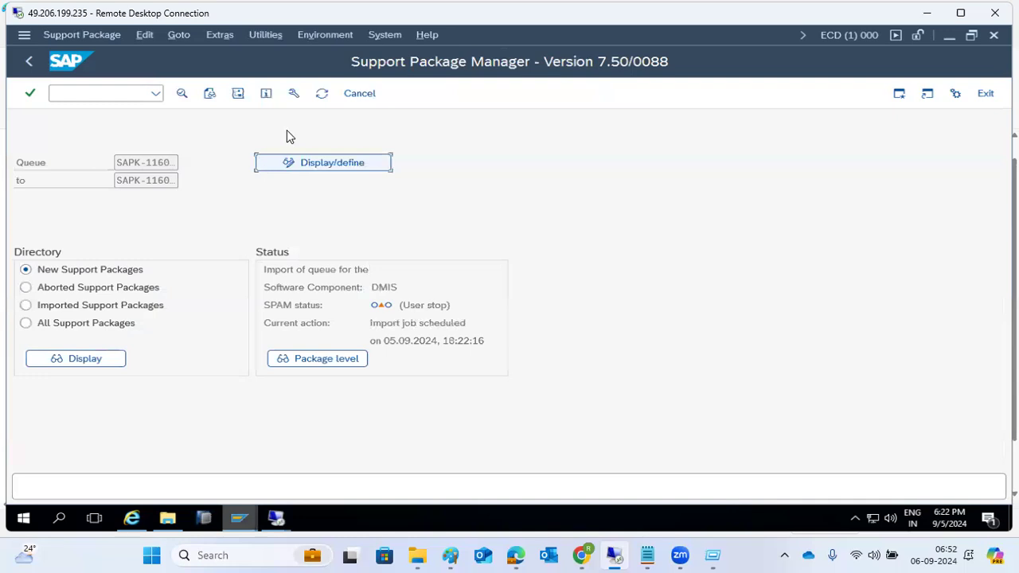
pyautogui.click(321, 94)
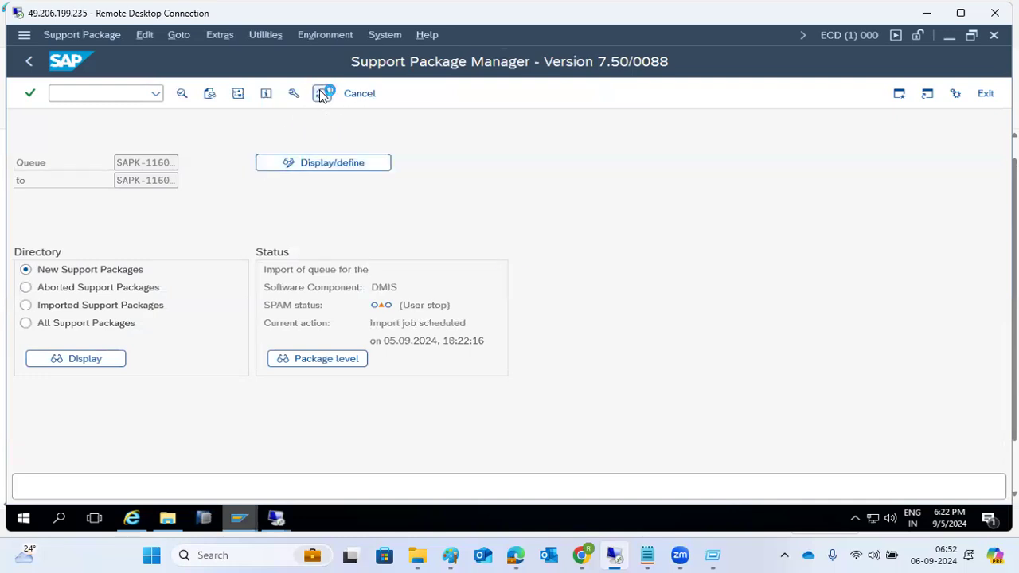
pyautogui.click(325, 95)
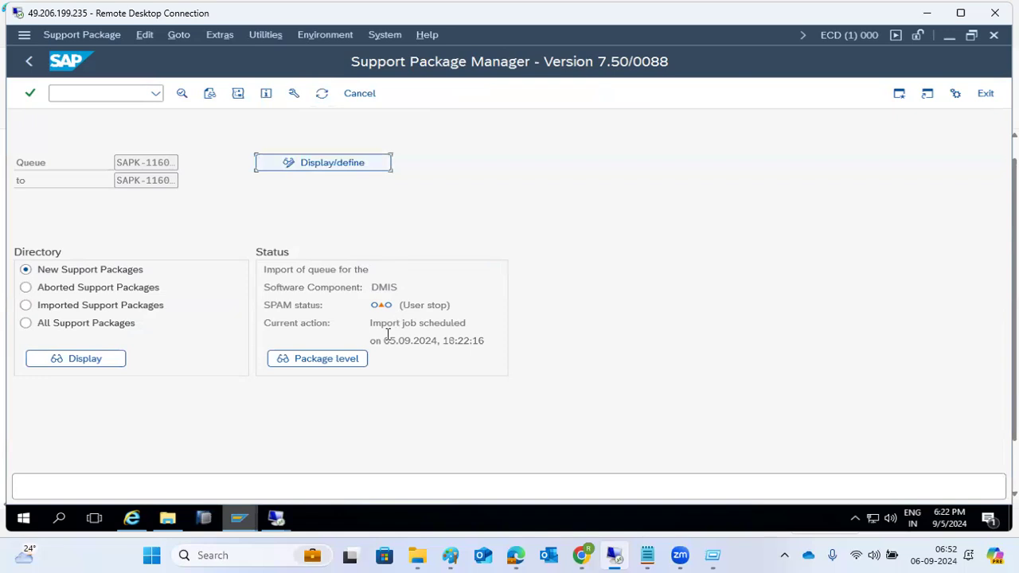
# Step: Open transaction SM37 in ECD, check the OCS_QUEUE_IMPORT job in the job overview and return to SAP Easy Access
pyautogui.moveTo(387, 323); pyautogui.dragTo(450, 323)
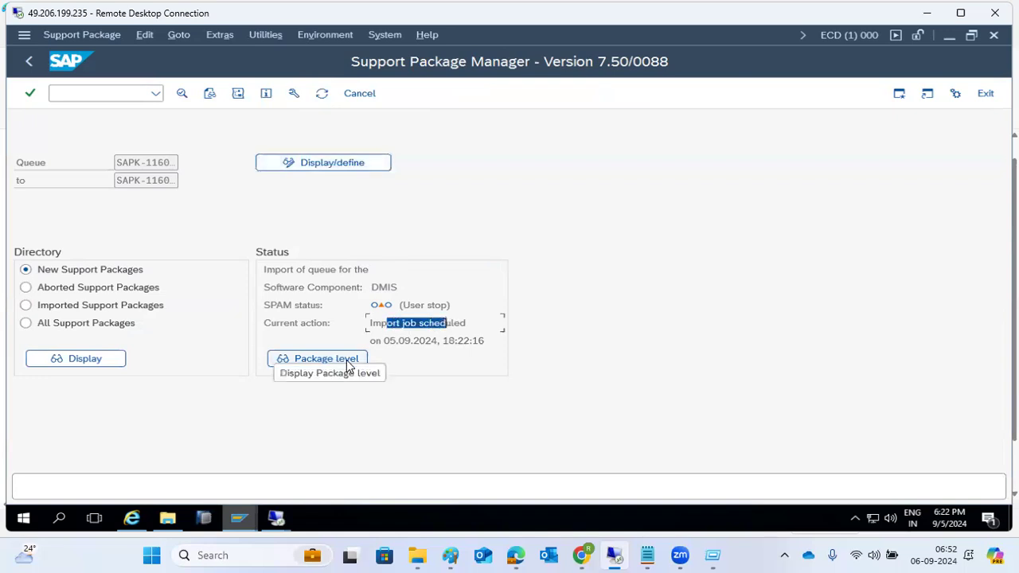
pyautogui.click(50, 94)
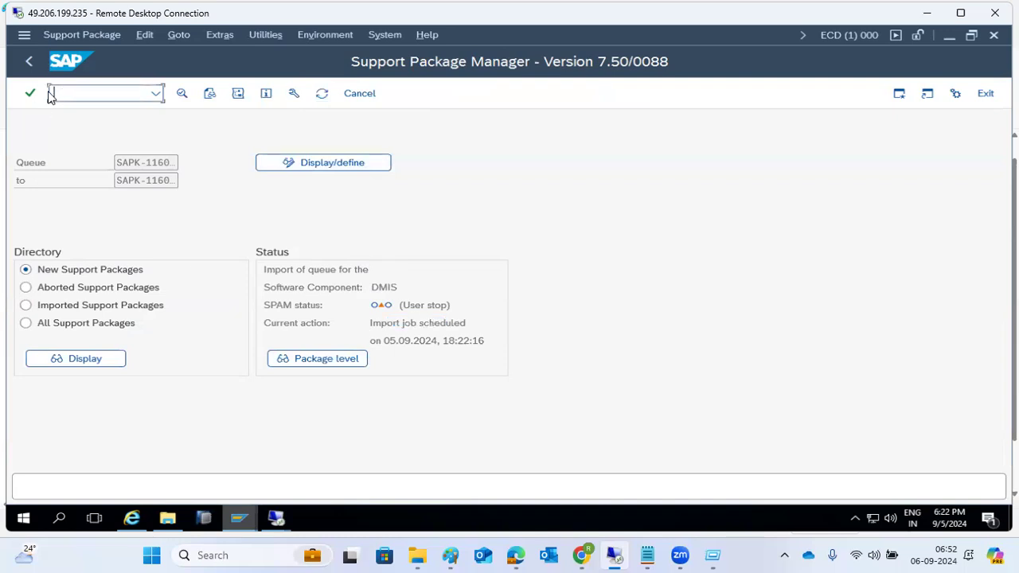
pyautogui.write('/nsm37')
pyautogui.press('Return')
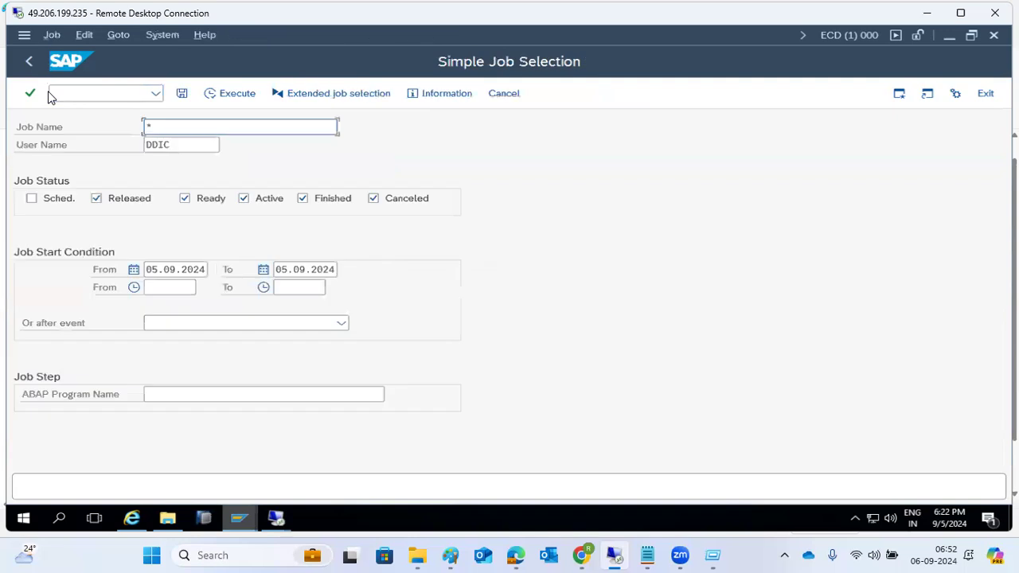
pyautogui.click(213, 93)
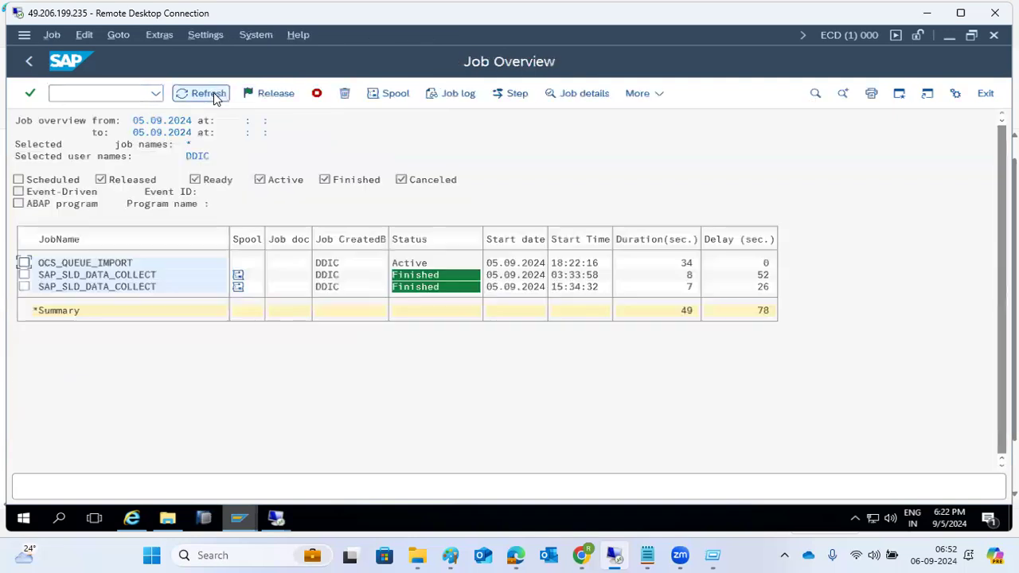
pyautogui.click(105, 266)
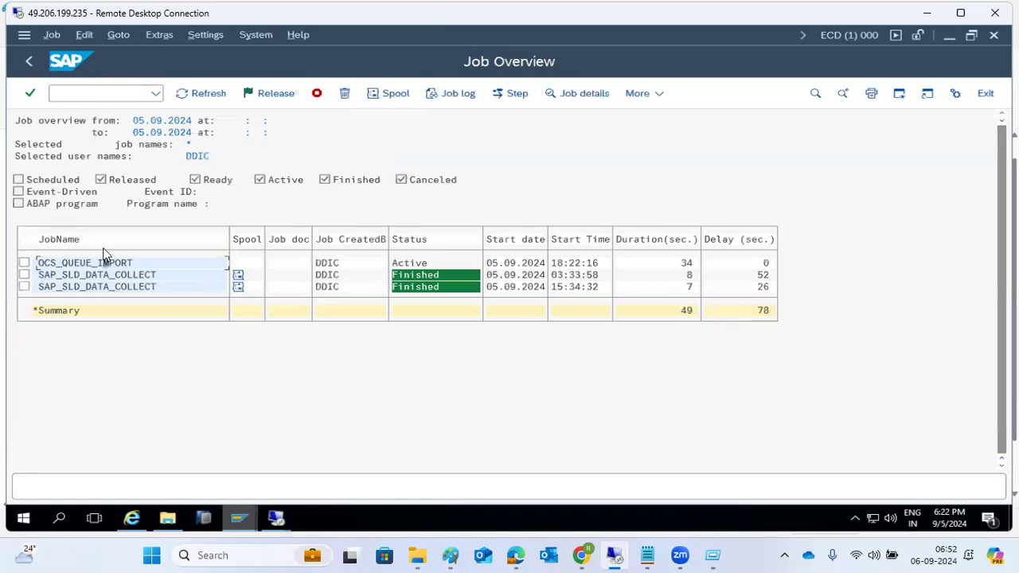
pyautogui.click(199, 94)
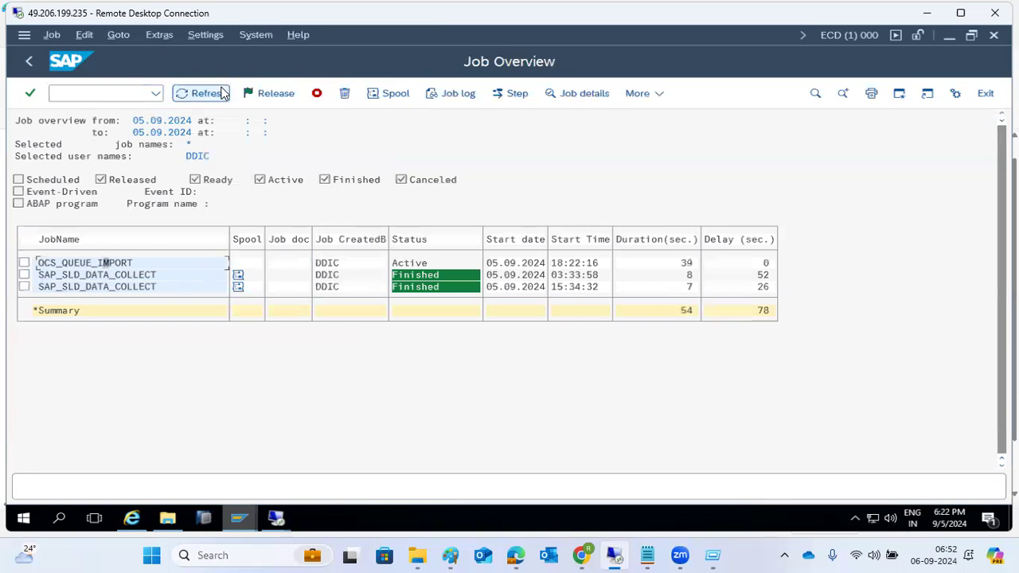
pyautogui.click(32, 64)
pyautogui.click(32, 64)
# Step: Open transaction SPAM, review the current phase of the DMIS queue import and refresh the status
pyautogui.click(96, 92)
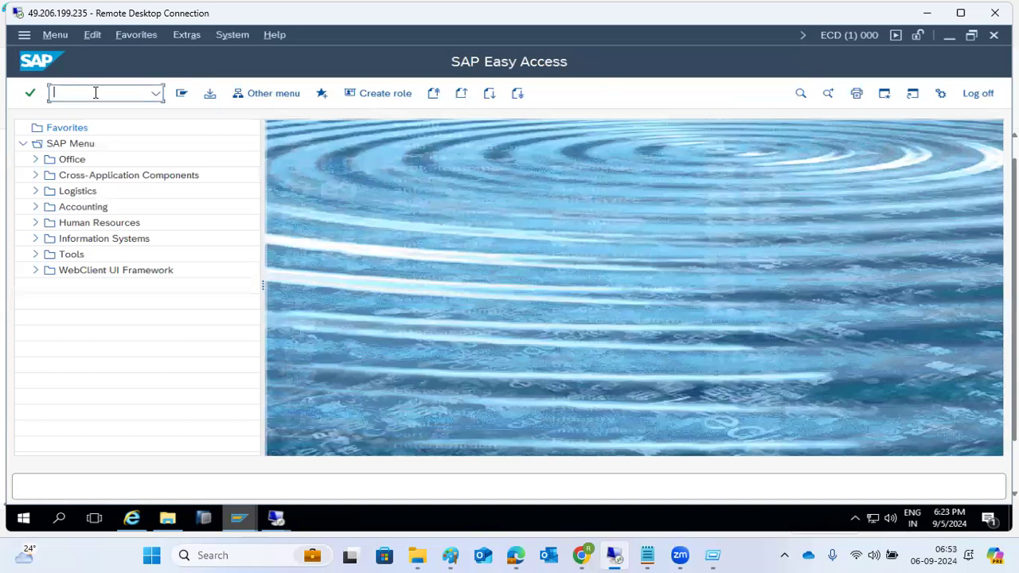
pyautogui.write('spam')
pyautogui.press('Return')
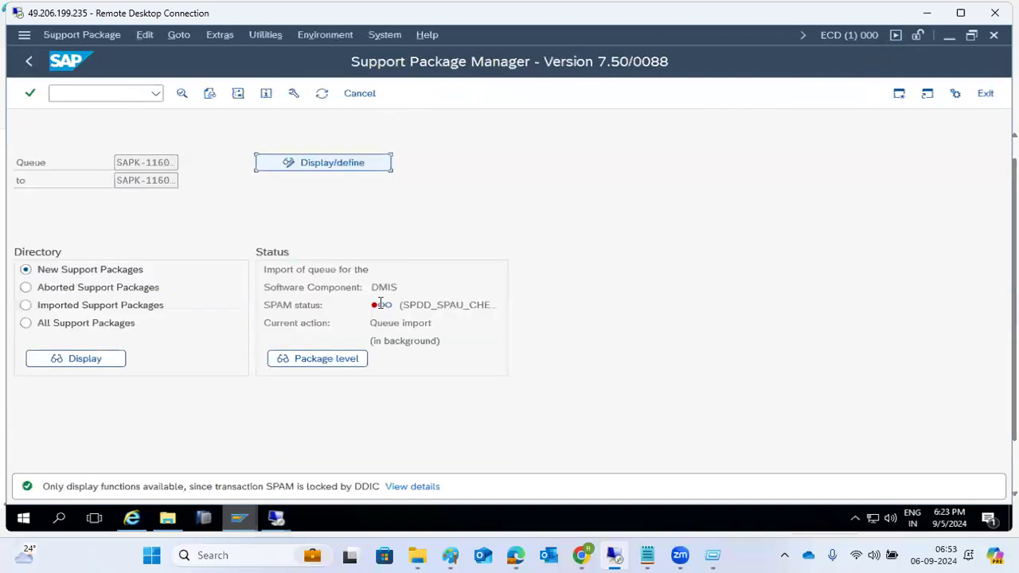
pyautogui.moveTo(419, 301); pyautogui.dragTo(494, 302)
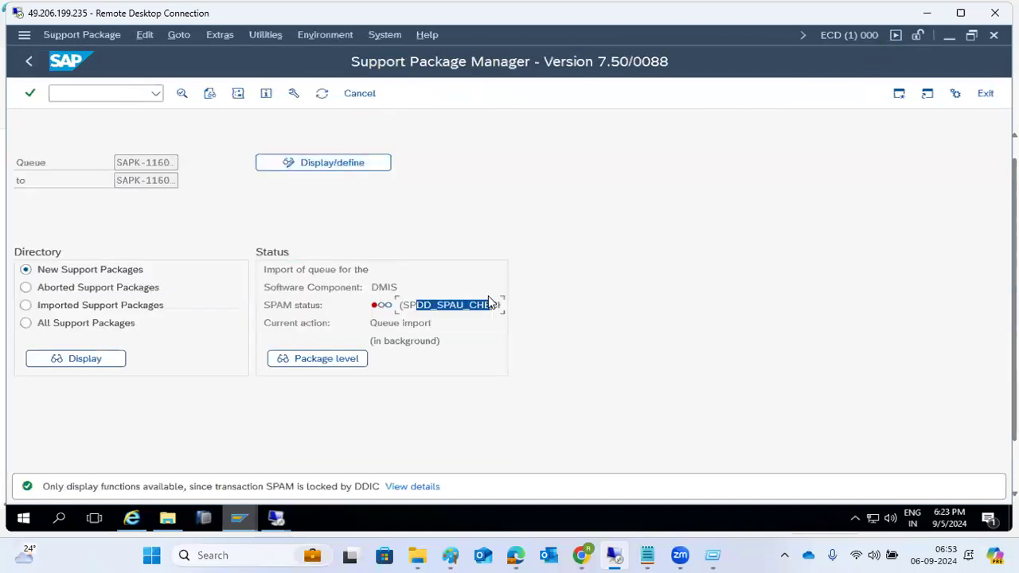
pyautogui.moveTo(408, 304); pyautogui.dragTo(486, 304)
pyautogui.click(323, 94)
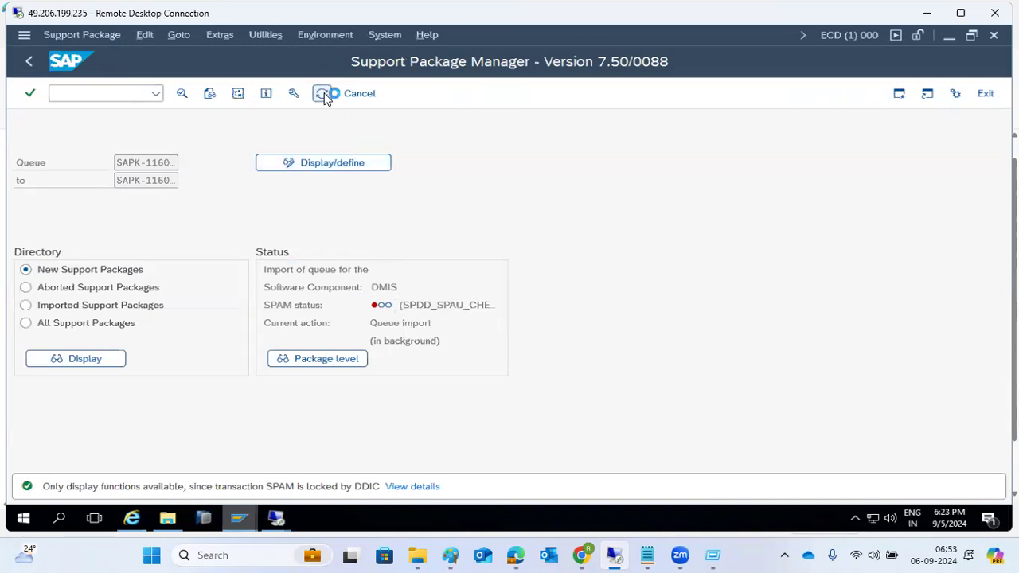
# Step: Switch to the SPAM and SAINT phase list in Chrome and read the SPDD_SPAU_CHECK, DDIC_IMPORT and EPILOGUE entries
pyautogui.click(579, 557)
pyautogui.scroll(-7, 288, 374)
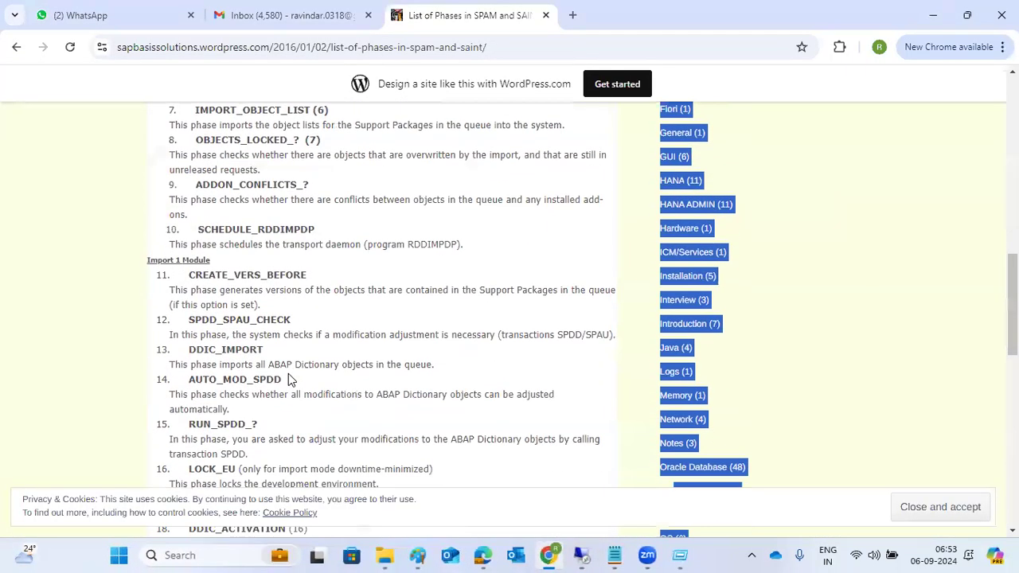
pyautogui.moveTo(162, 322); pyautogui.dragTo(613, 339)
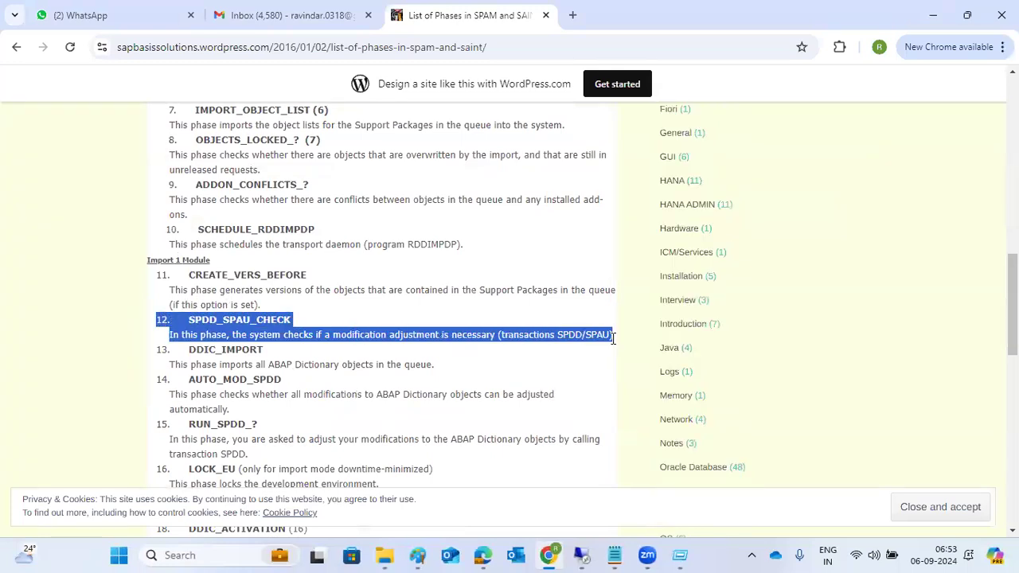
pyautogui.moveTo(197, 350); pyautogui.dragTo(227, 351)
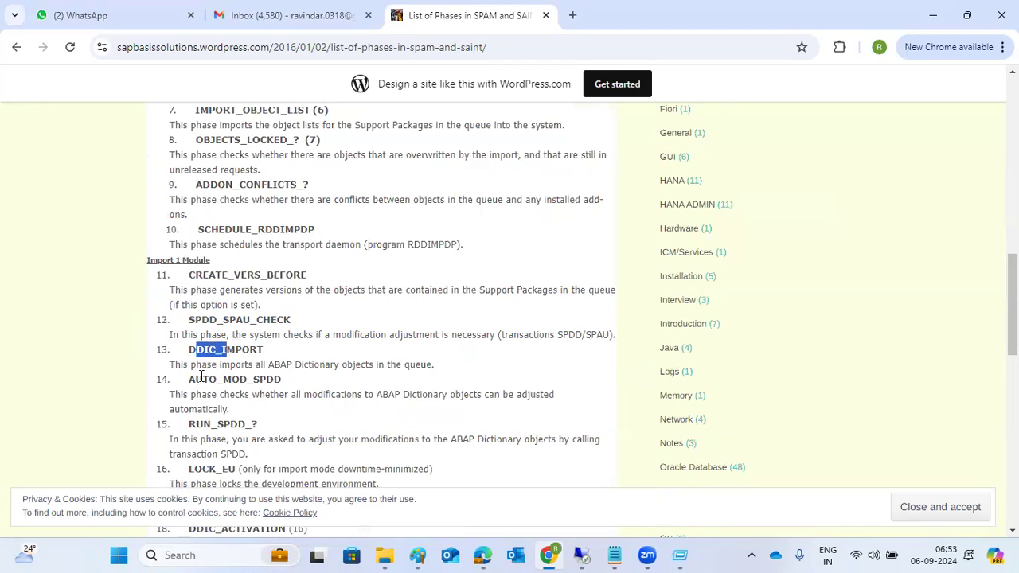
pyautogui.scroll(-6, 203, 374)
pyautogui.scroll(-3, 231, 358)
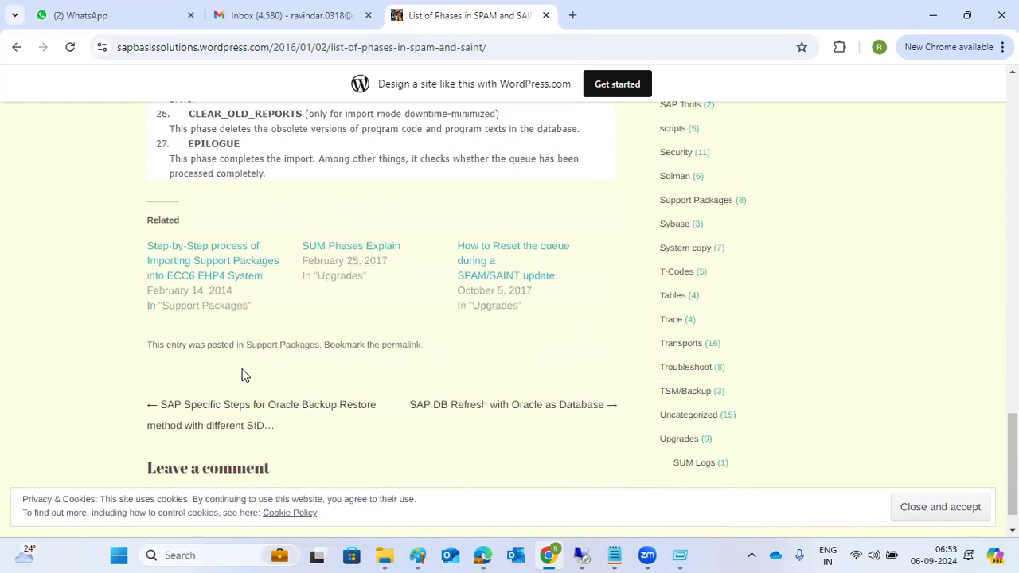
pyautogui.moveTo(184, 157); pyautogui.dragTo(241, 156)
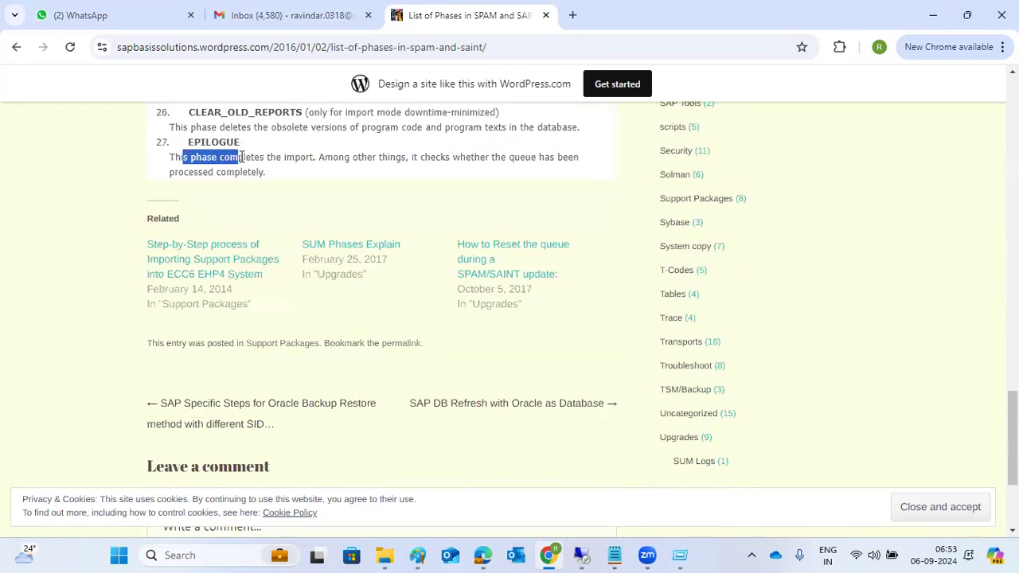
# Step: Return to Support Package Manager in the remote session, refresh the import status and examine the SPAM status phase
pyautogui.moveTo(582, 548)
pyautogui.click(598, 496)
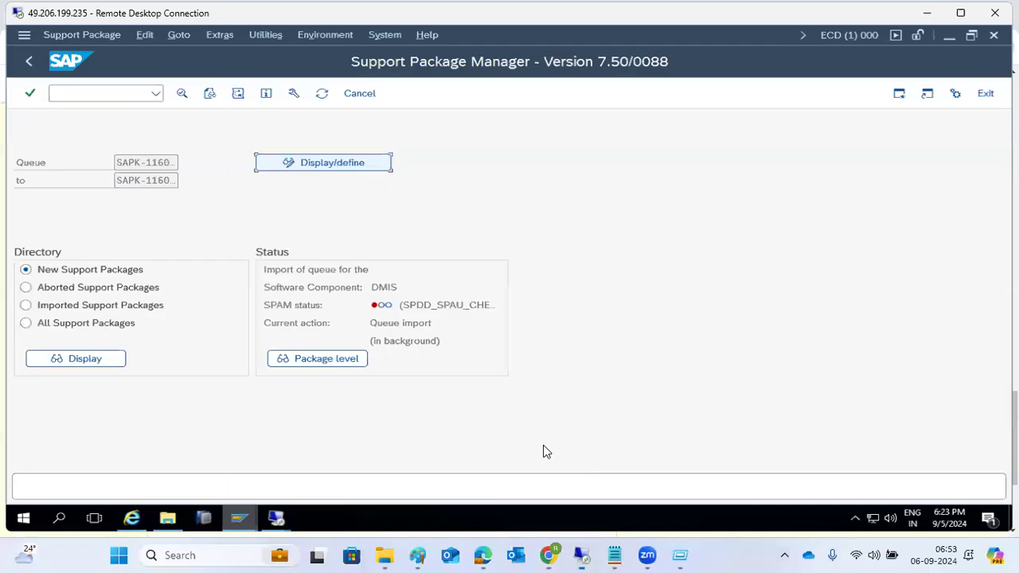
pyautogui.click(322, 94)
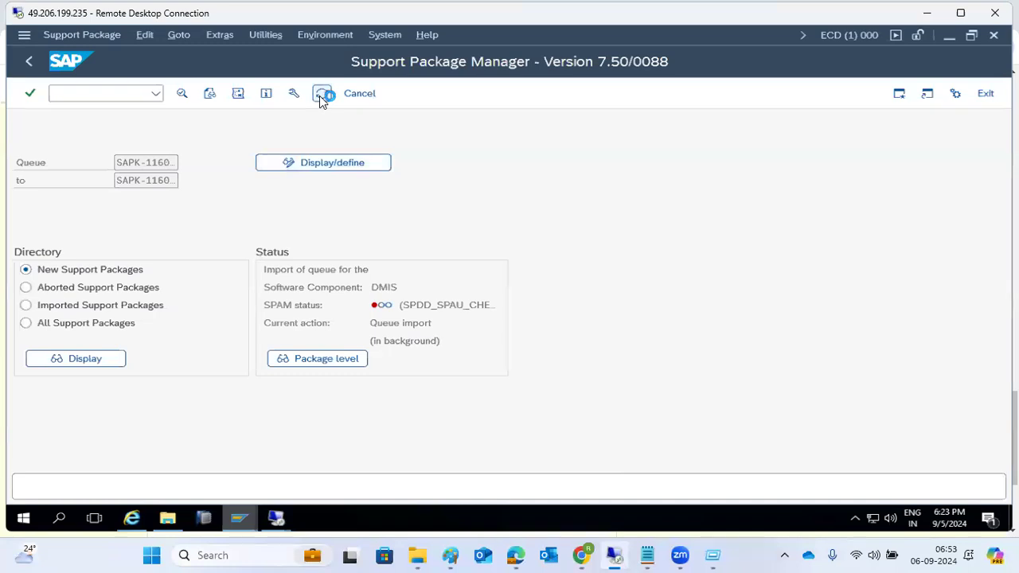
pyautogui.click(322, 94)
pyautogui.moveTo(408, 305); pyautogui.dragTo(513, 302)
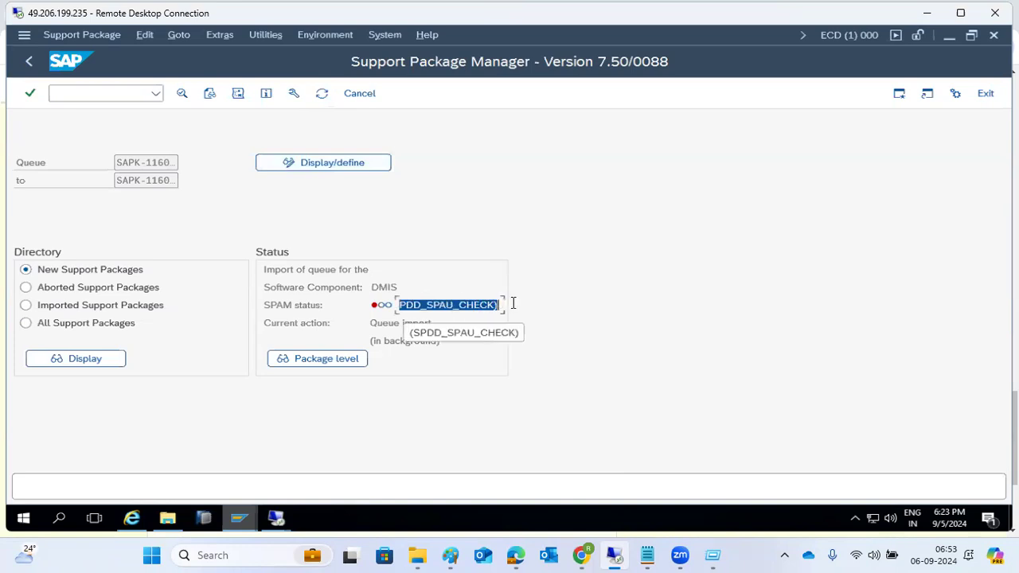
pyautogui.click(421, 305)
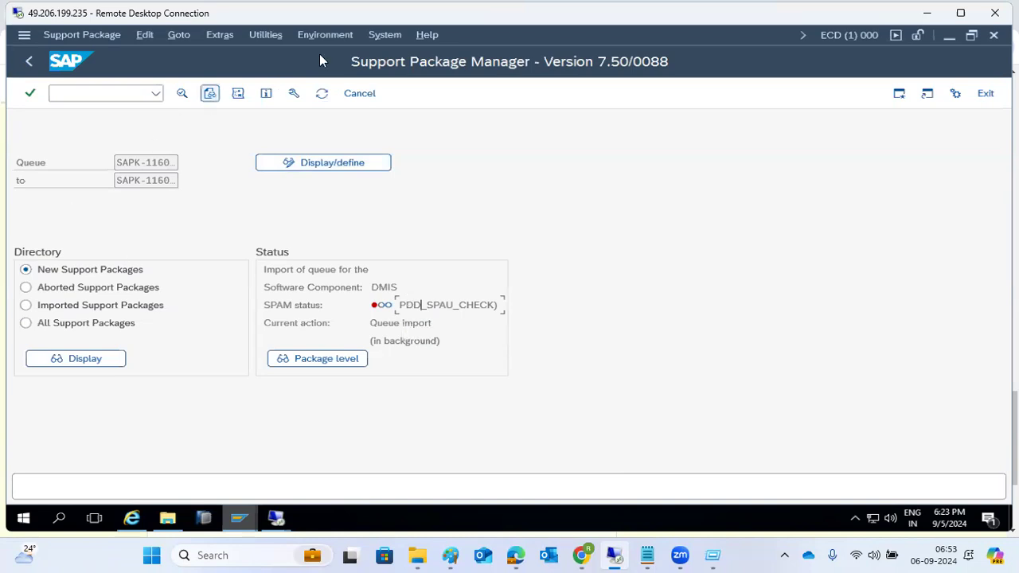
# Step: Open the ECD system status and review the ST-PI entry among the installed software component versions
pyautogui.click(385, 35)
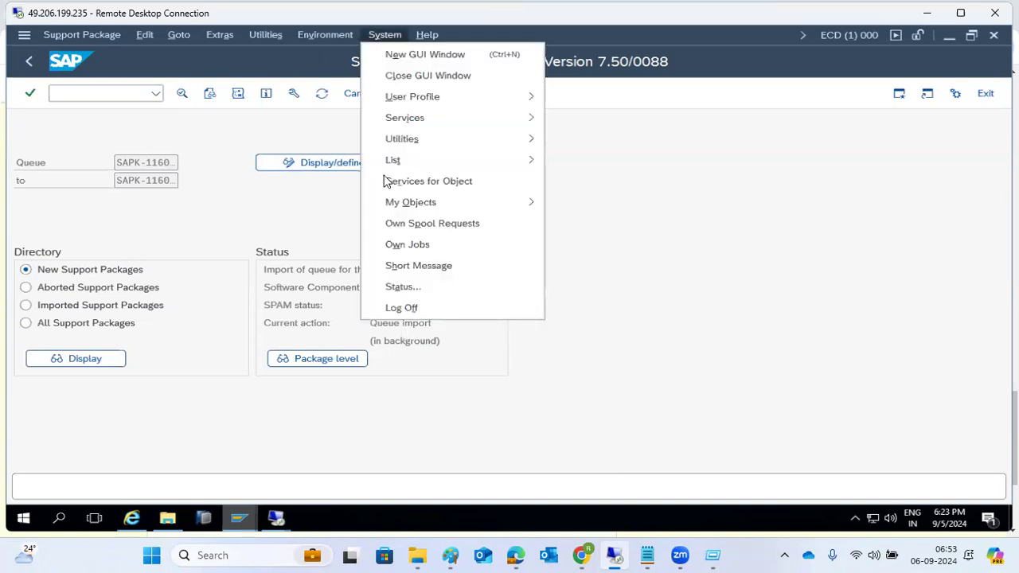
pyautogui.click(382, 285)
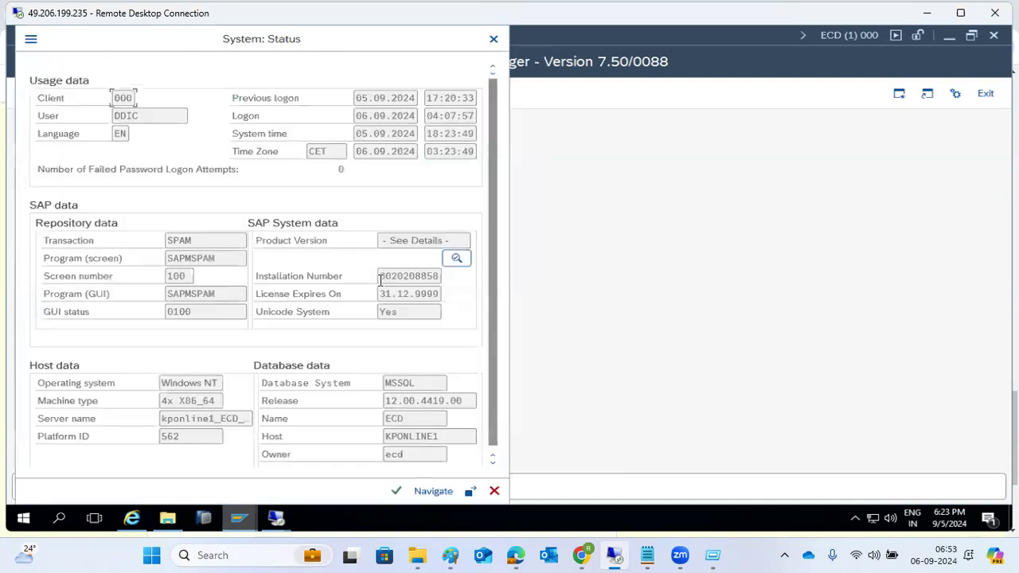
pyautogui.click(455, 261)
pyautogui.click(60, 278)
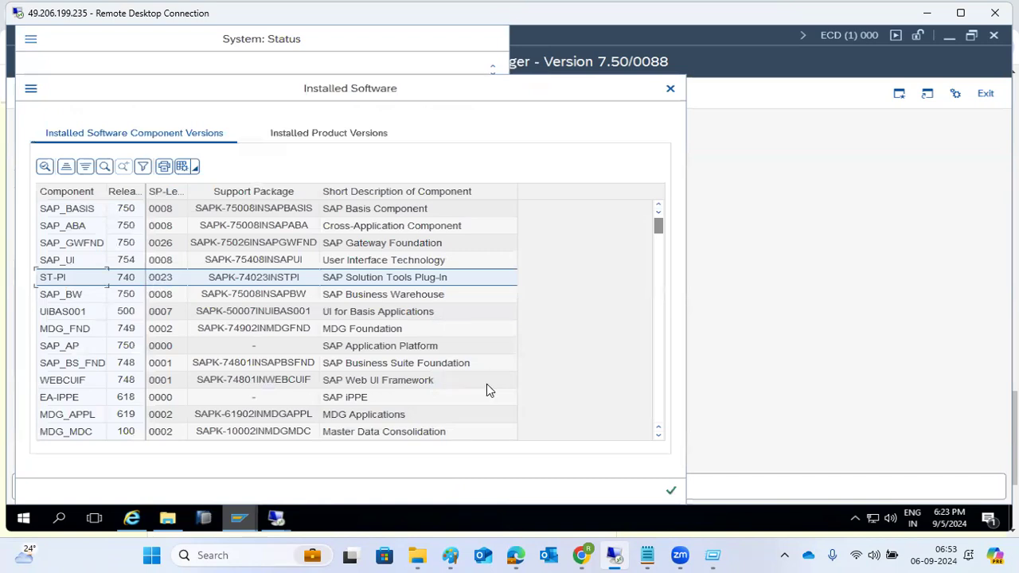
pyautogui.click(671, 491)
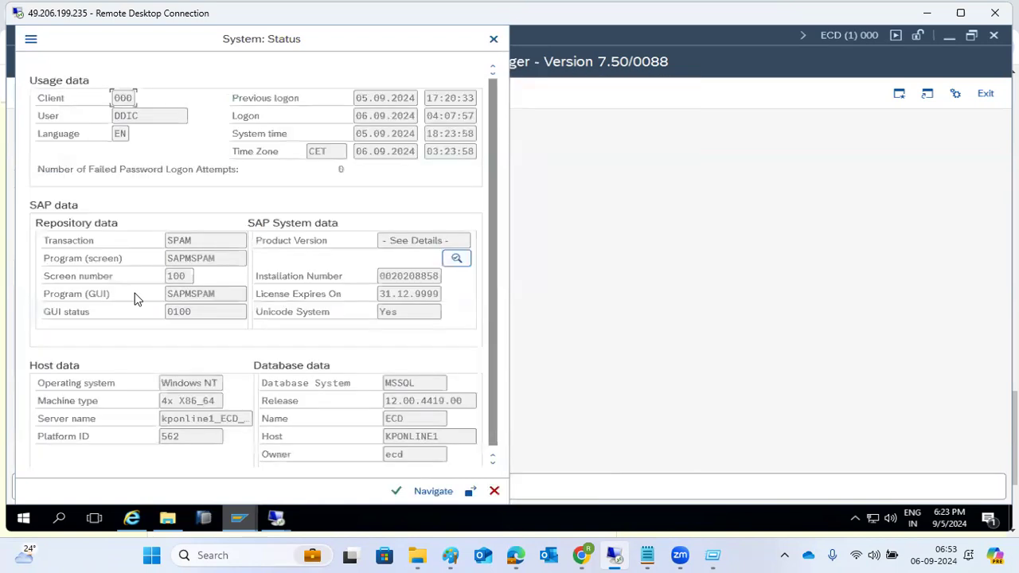
pyautogui.click(456, 261)
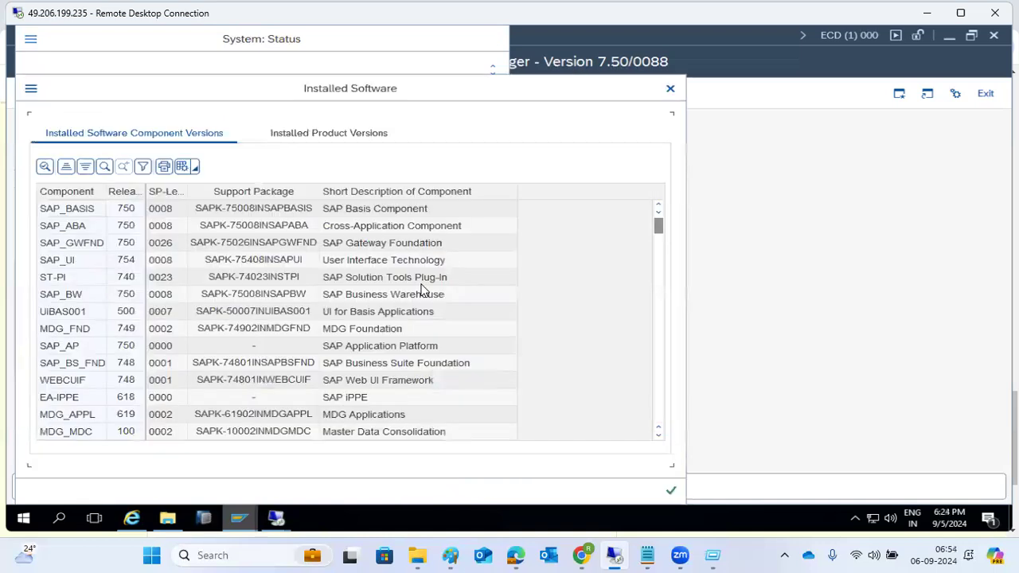
pyautogui.click(77, 278)
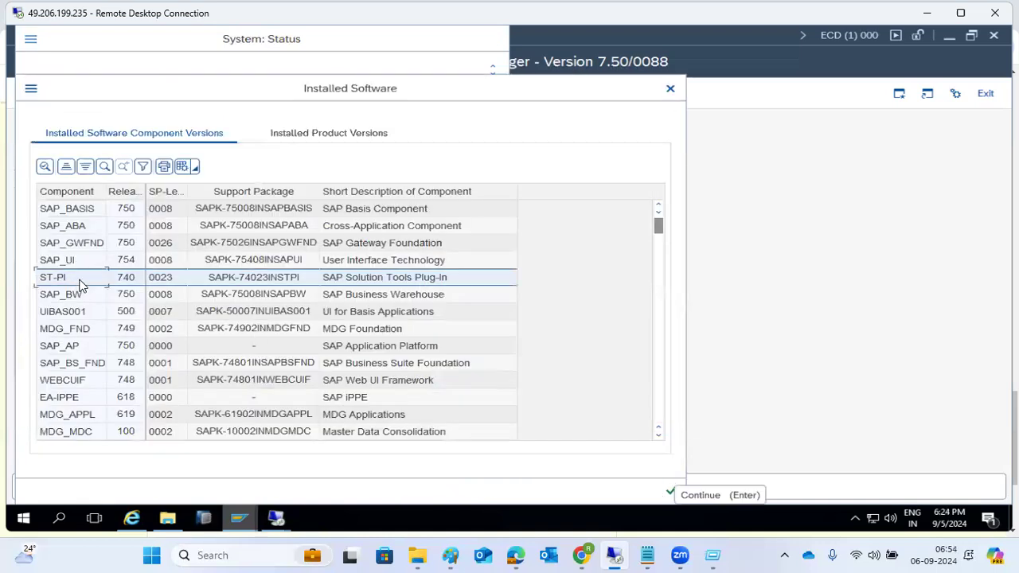
pyautogui.click(671, 490)
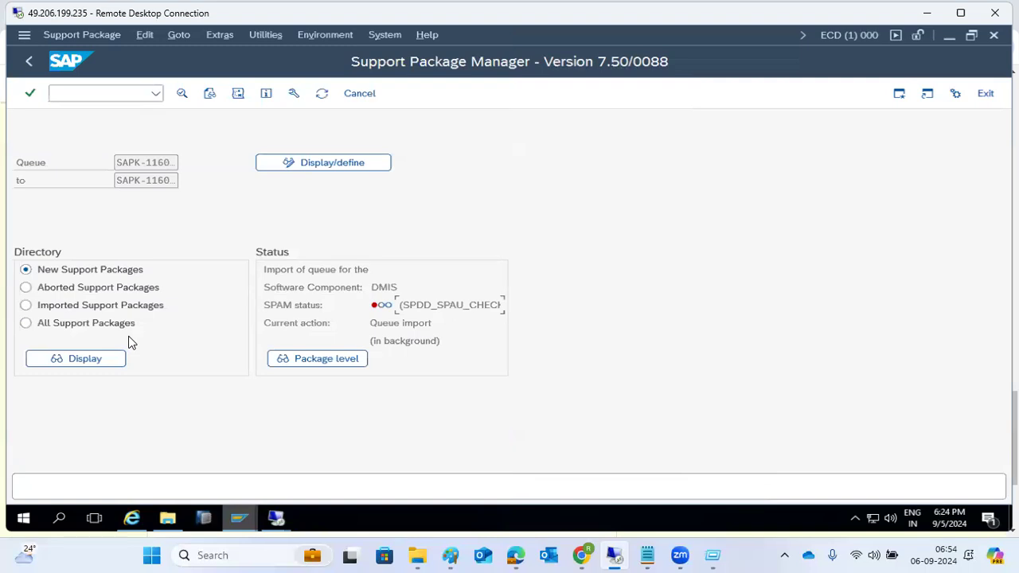
# Step: Open transaction SAINT in ECD, read the add-on installation status remarks and return to SAP Easy Access
pyautogui.click(31, 62)
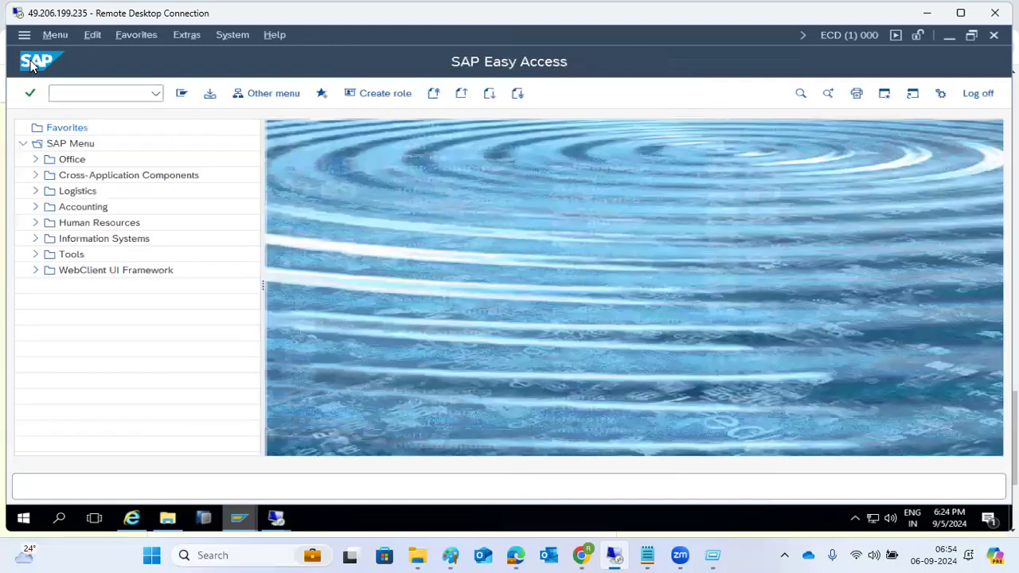
pyautogui.click(63, 95)
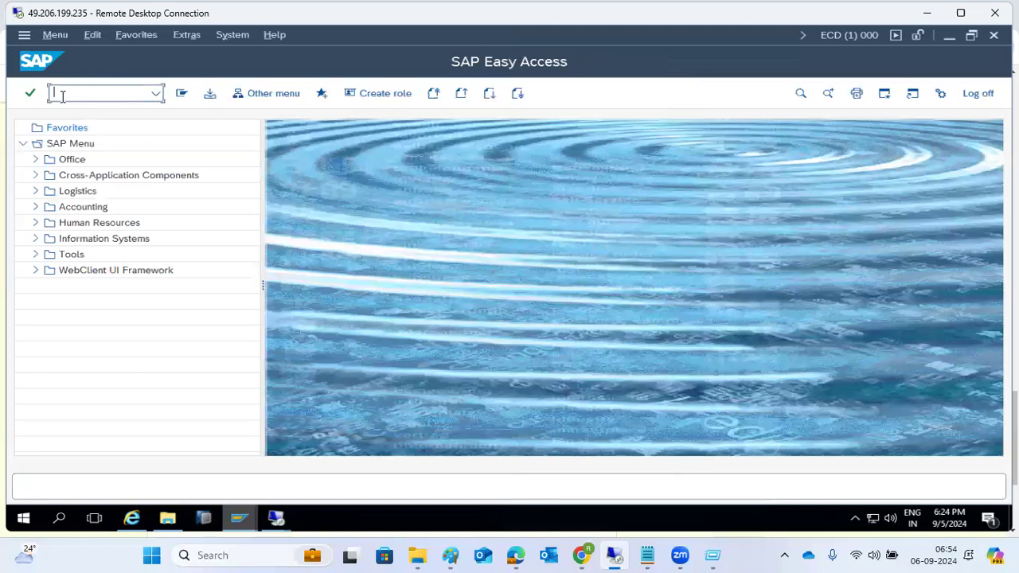
pyautogui.write('saint')
pyautogui.press('Return')
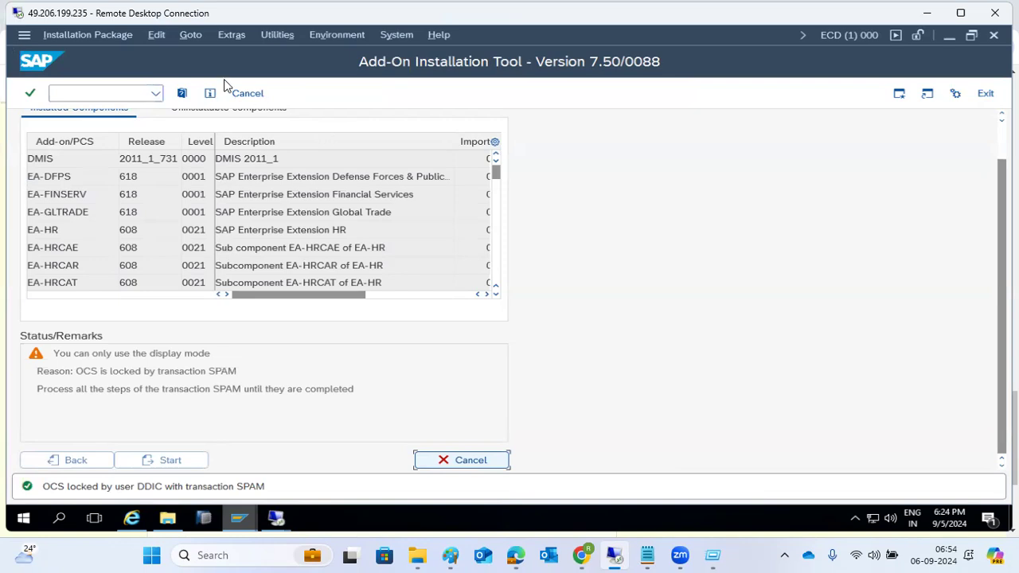
pyautogui.click(248, 94)
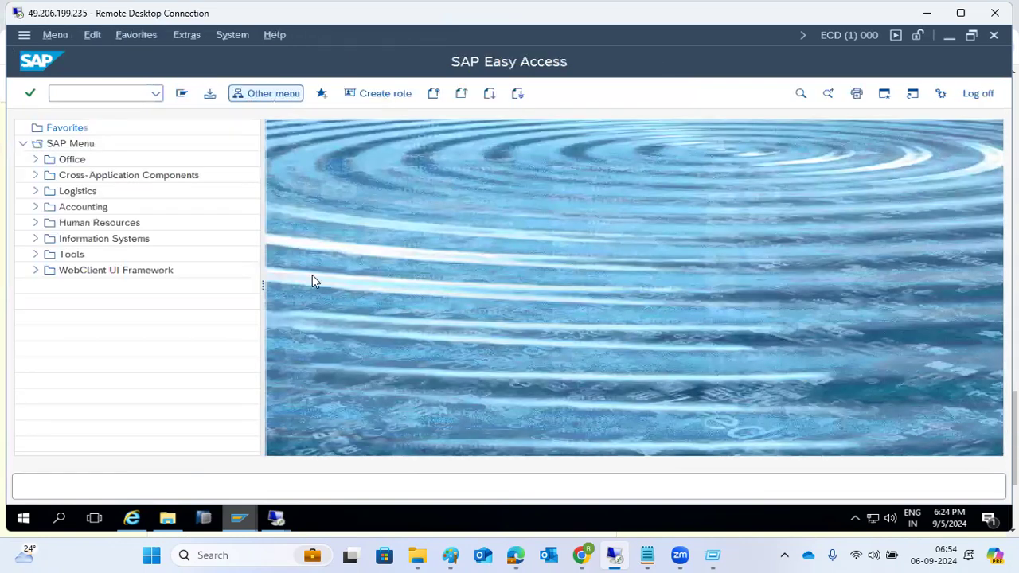
# Step: Switch to the NW1 system-wide list of user sessions, refresh it and review the application information
pyautogui.moveTo(247, 520)
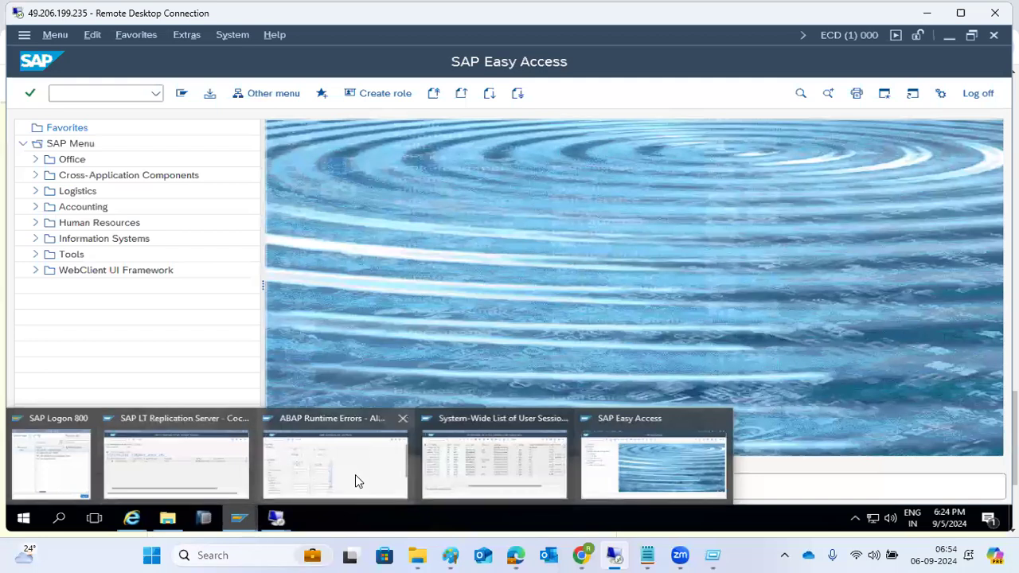
pyautogui.click(505, 464)
pyautogui.click(183, 95)
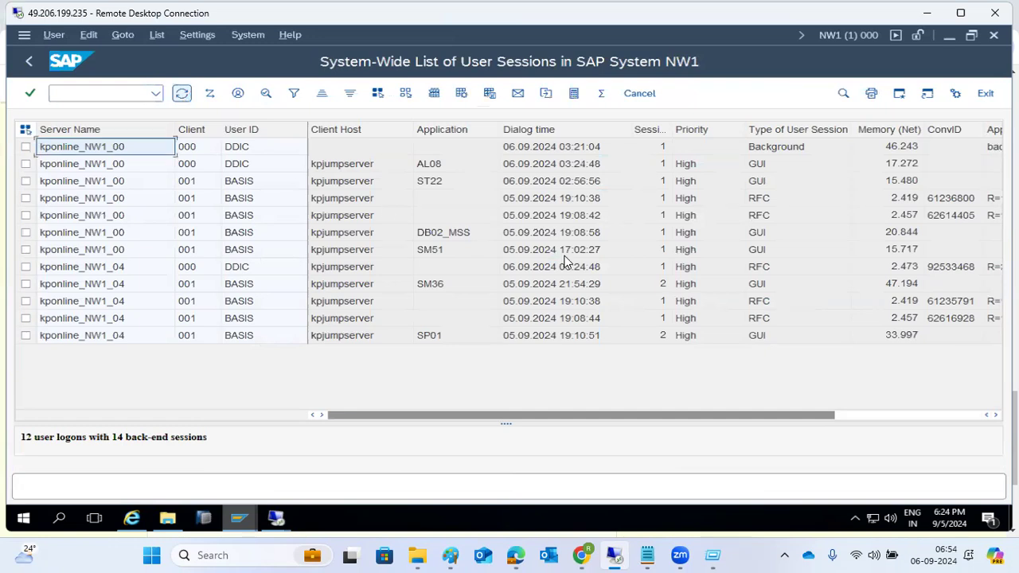
pyautogui.click(948, 286)
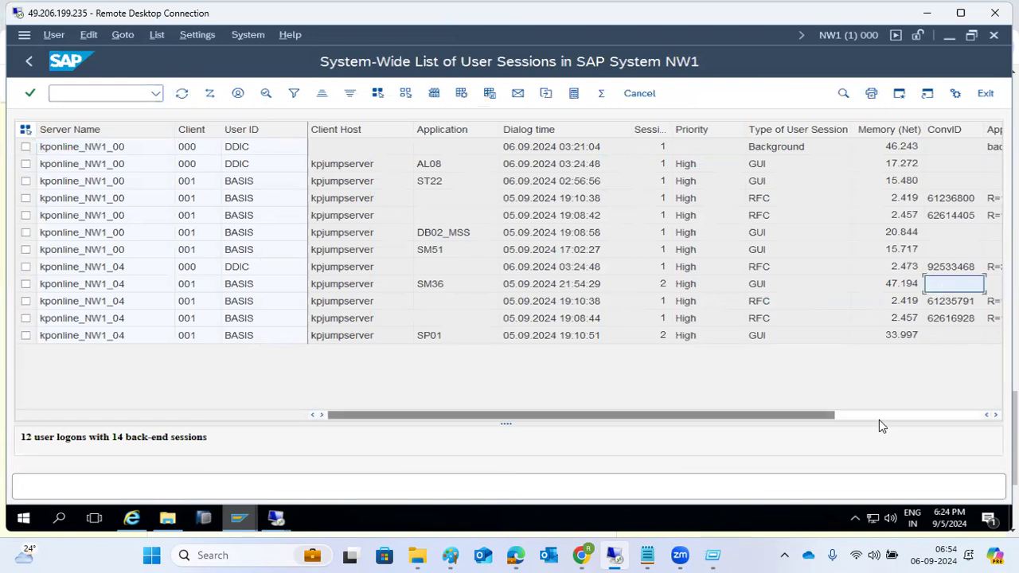
pyautogui.click(876, 417)
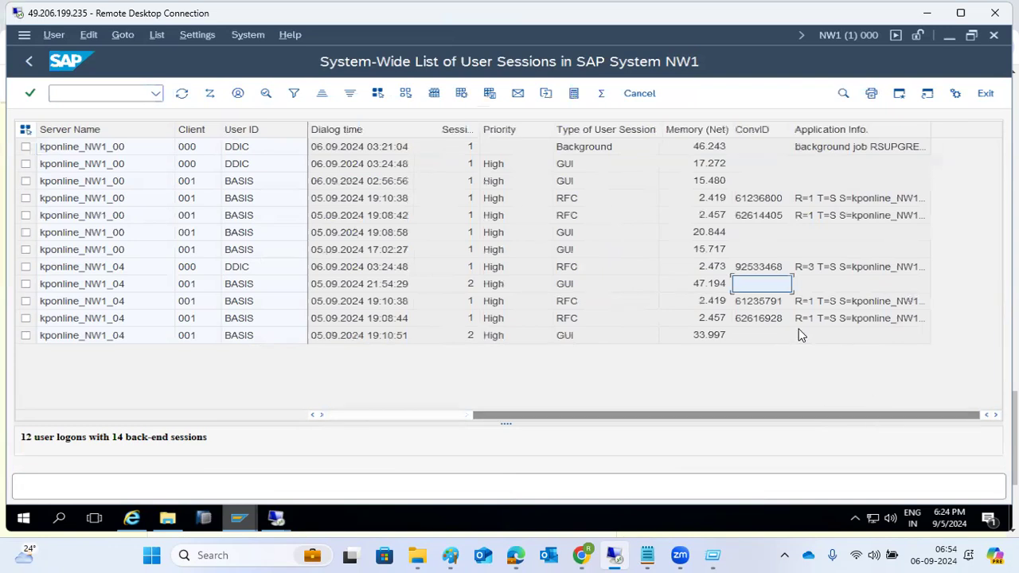
# Step: Open transaction SM50 in NW1, examine and refresh the work process totals, and return to SAP Easy Access
pyautogui.click(79, 93)
pyautogui.write('/nsm50')
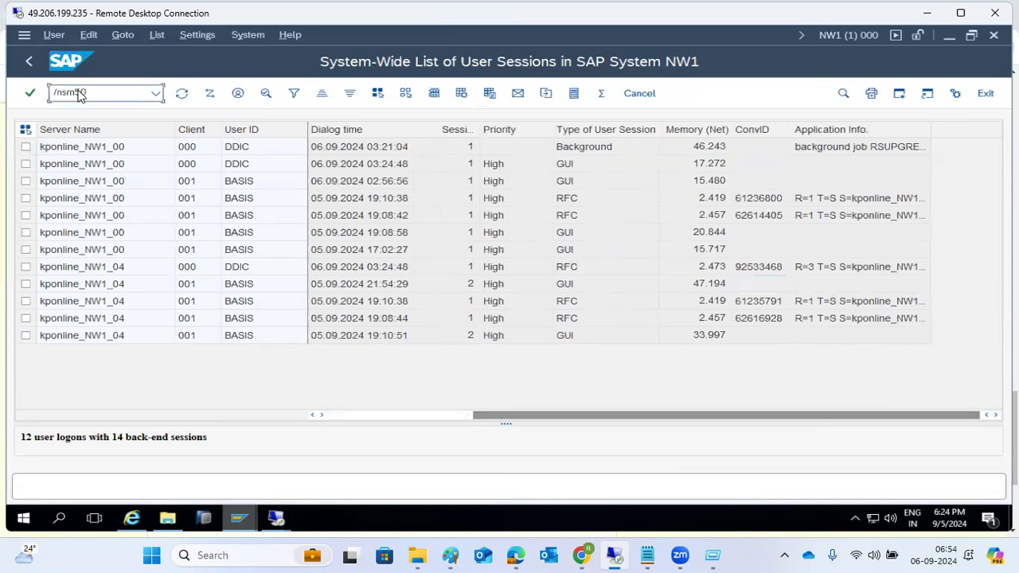
pyautogui.press('Return')
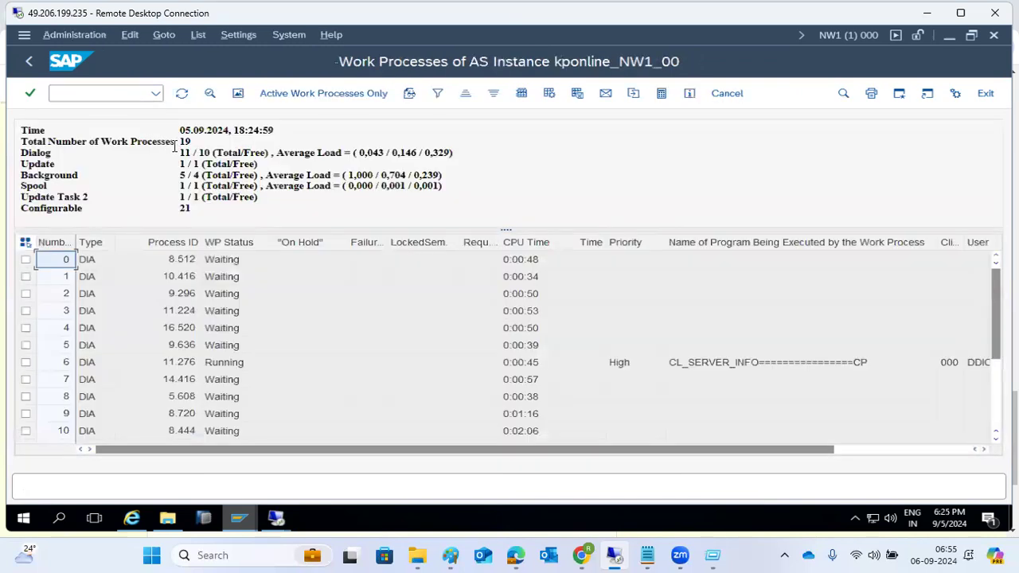
pyautogui.moveTo(174, 146); pyautogui.dragTo(225, 153)
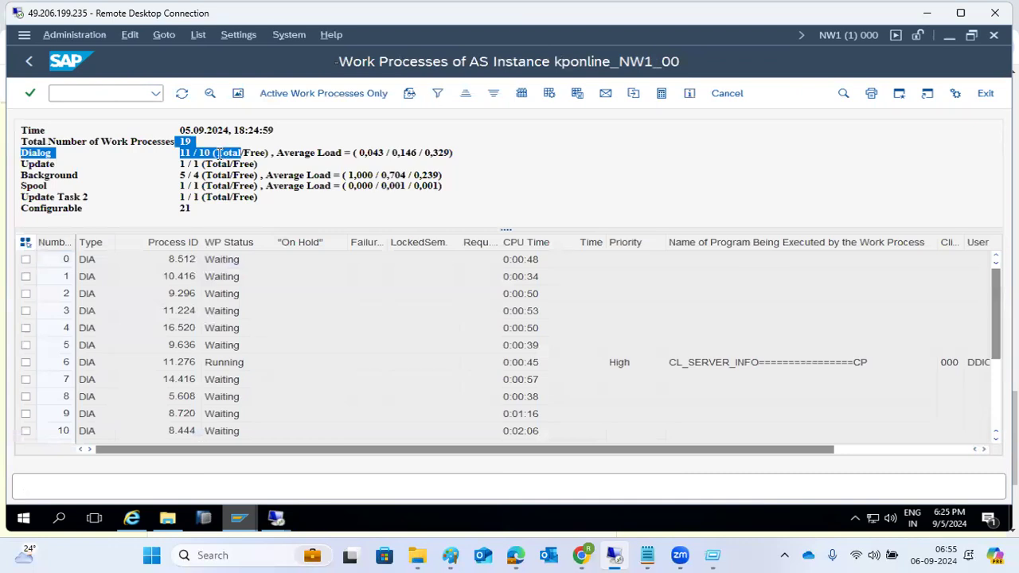
pyautogui.moveTo(186, 184); pyautogui.dragTo(219, 185)
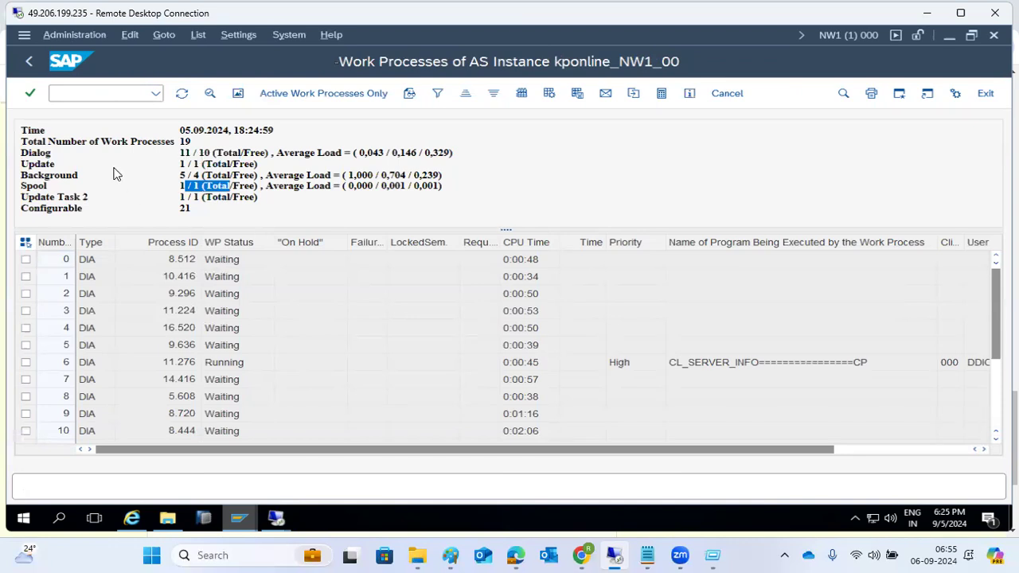
pyautogui.click(181, 93)
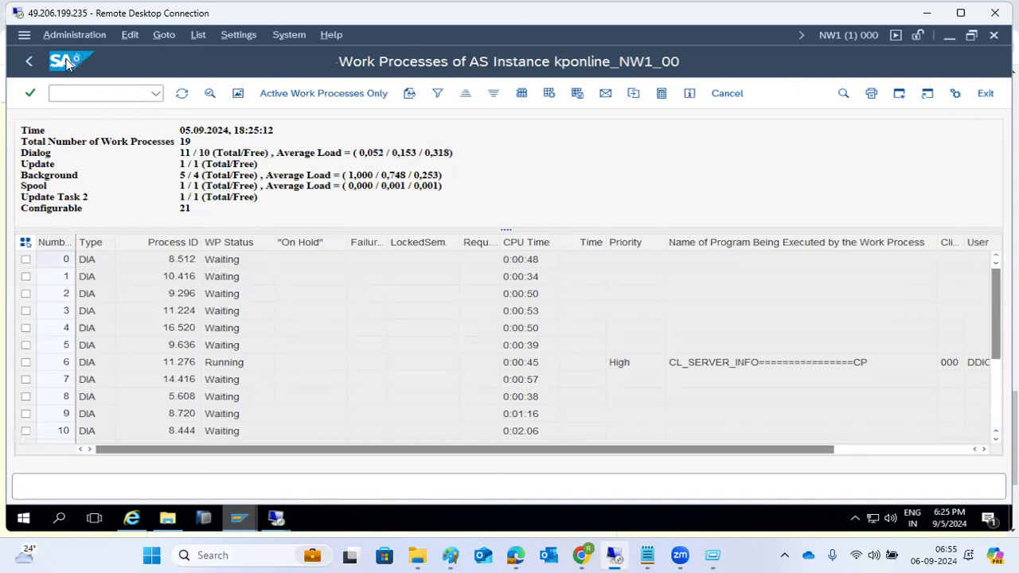
pyautogui.click(24, 67)
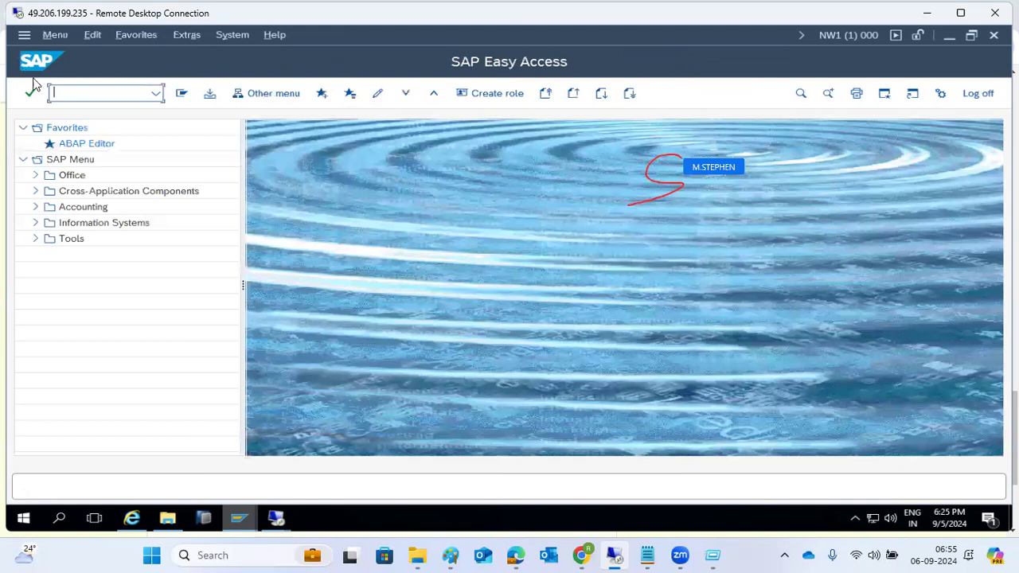